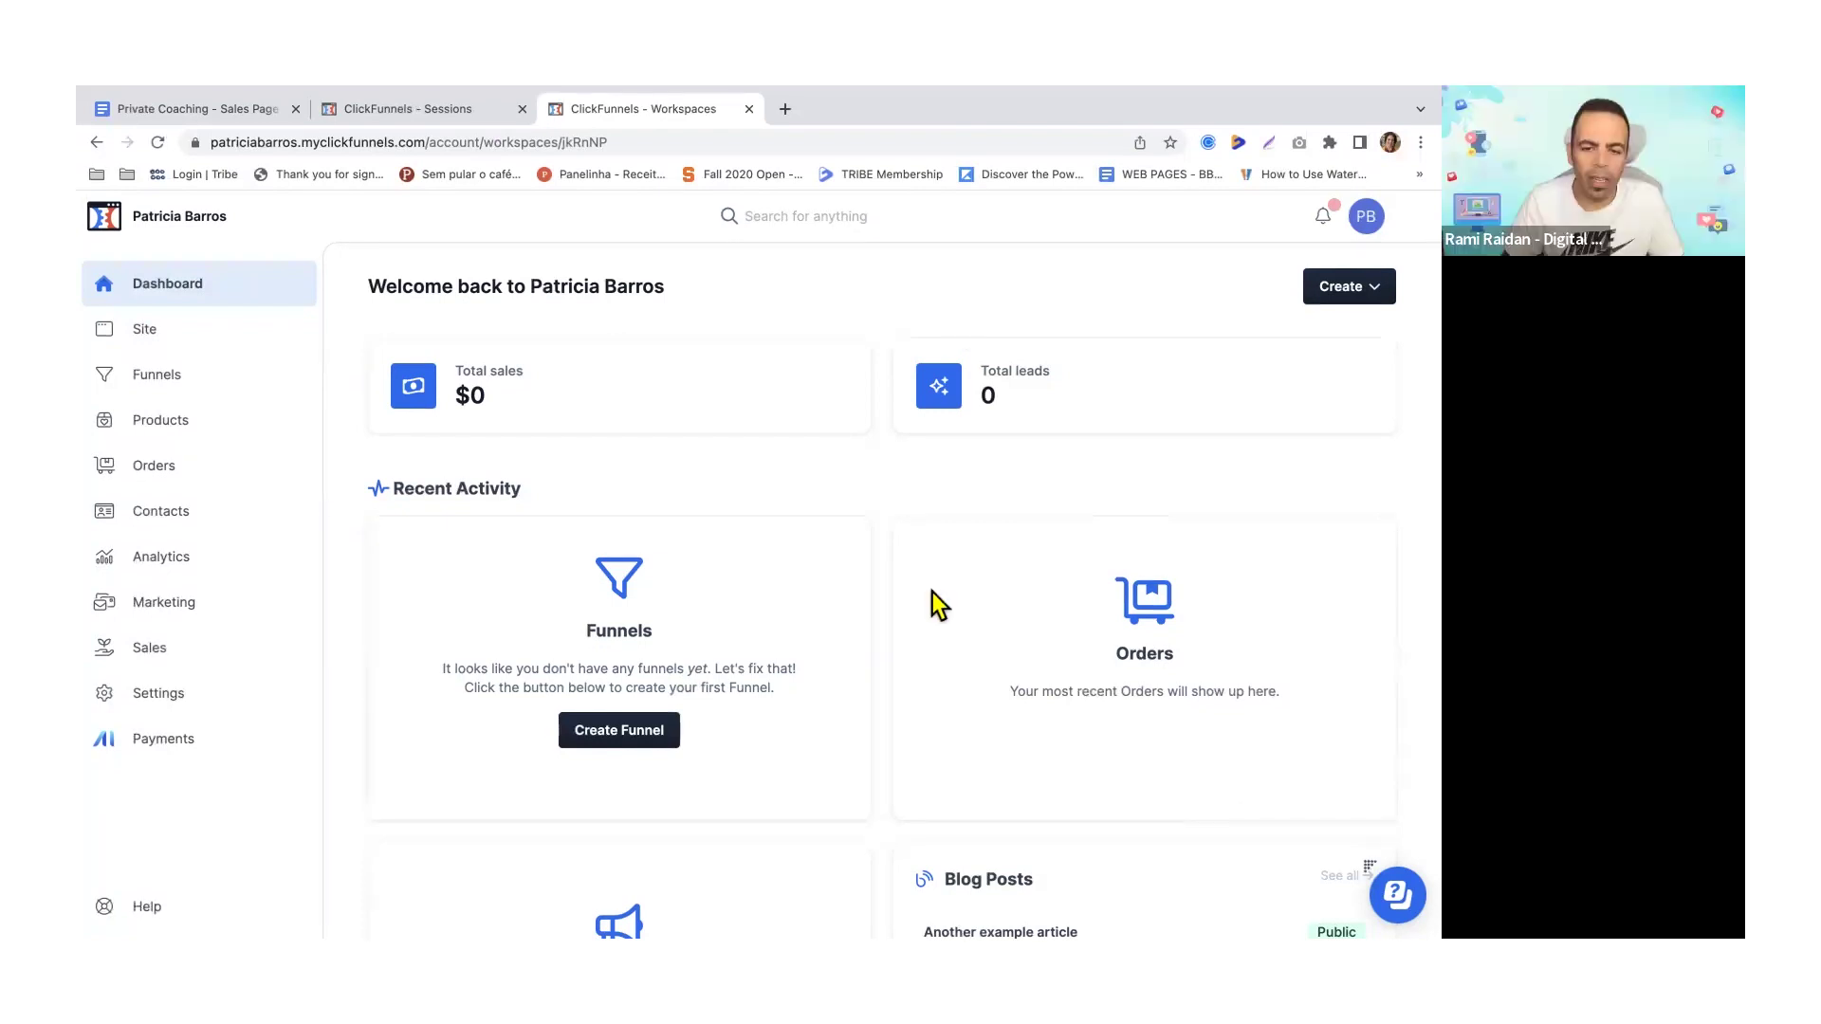
- Review the site overview, then the site's blog posts
{"action": "scroll", "coordinate": [910, 626], "scroll_direction": "down", "scroll_amount": 3}
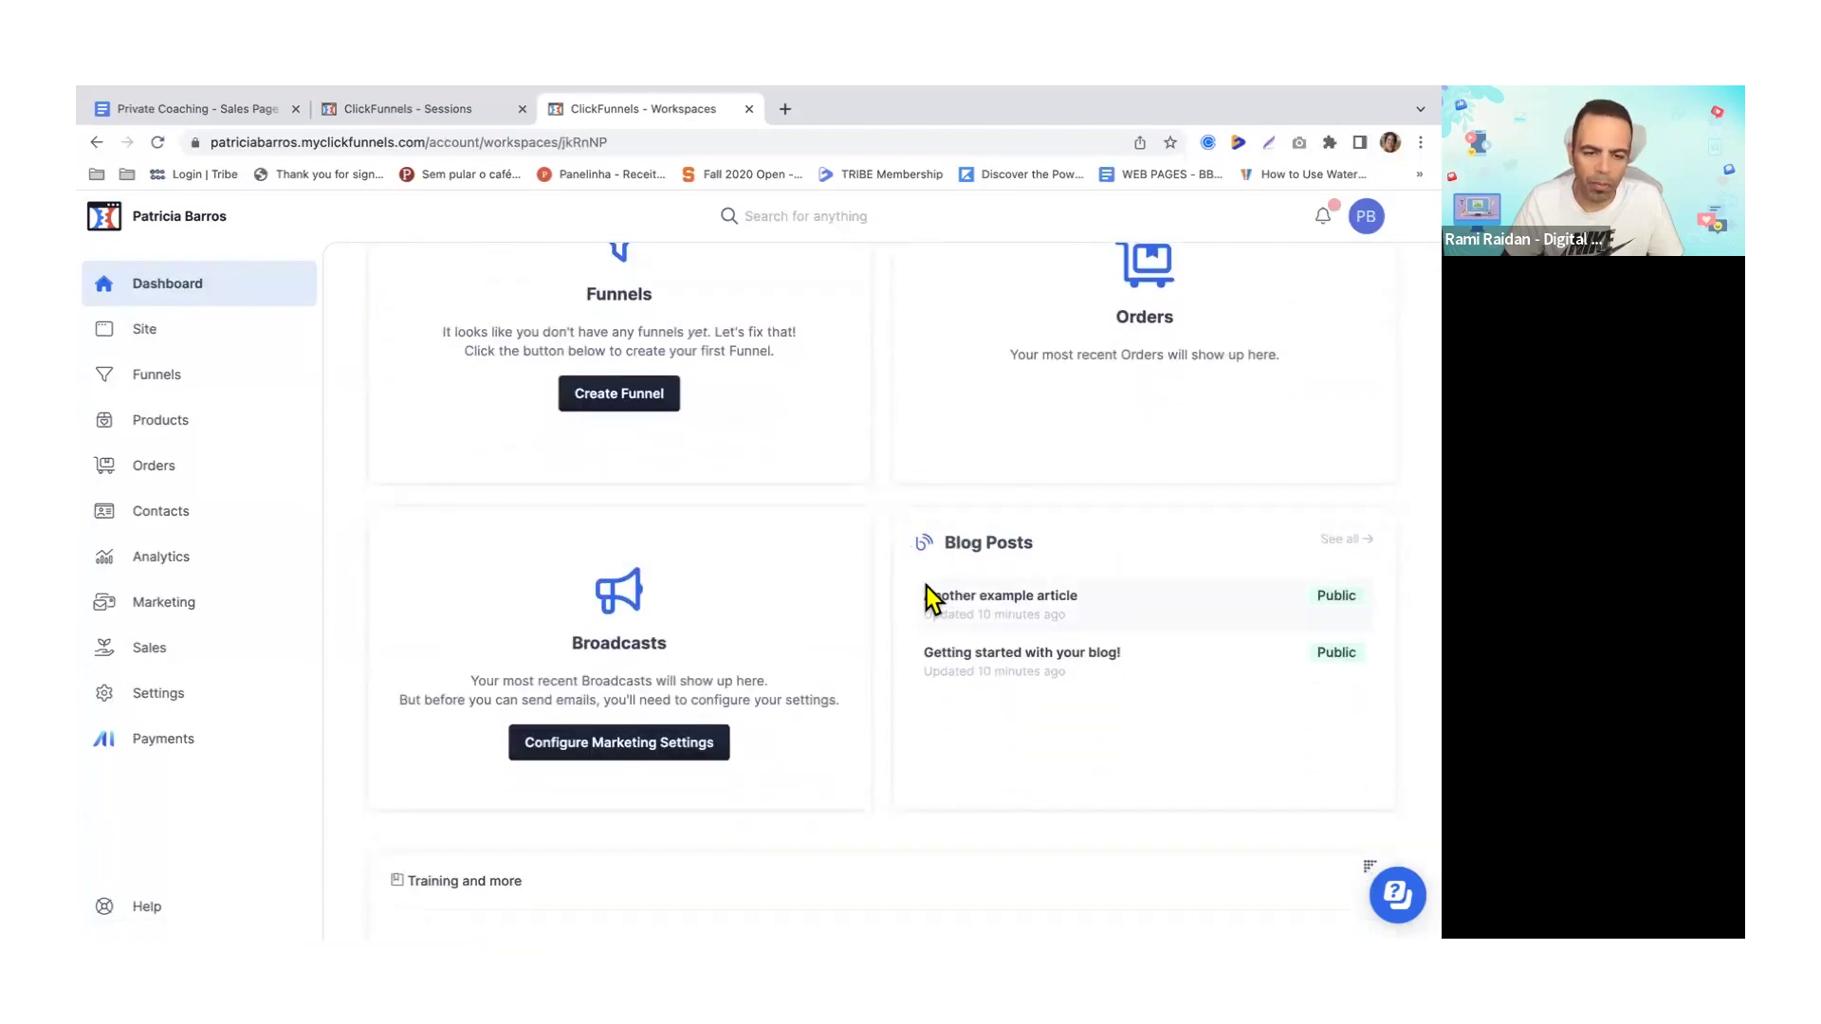
{"action": "scroll", "coordinate": [600, 738], "scroll_direction": "up", "scroll_amount": 1}
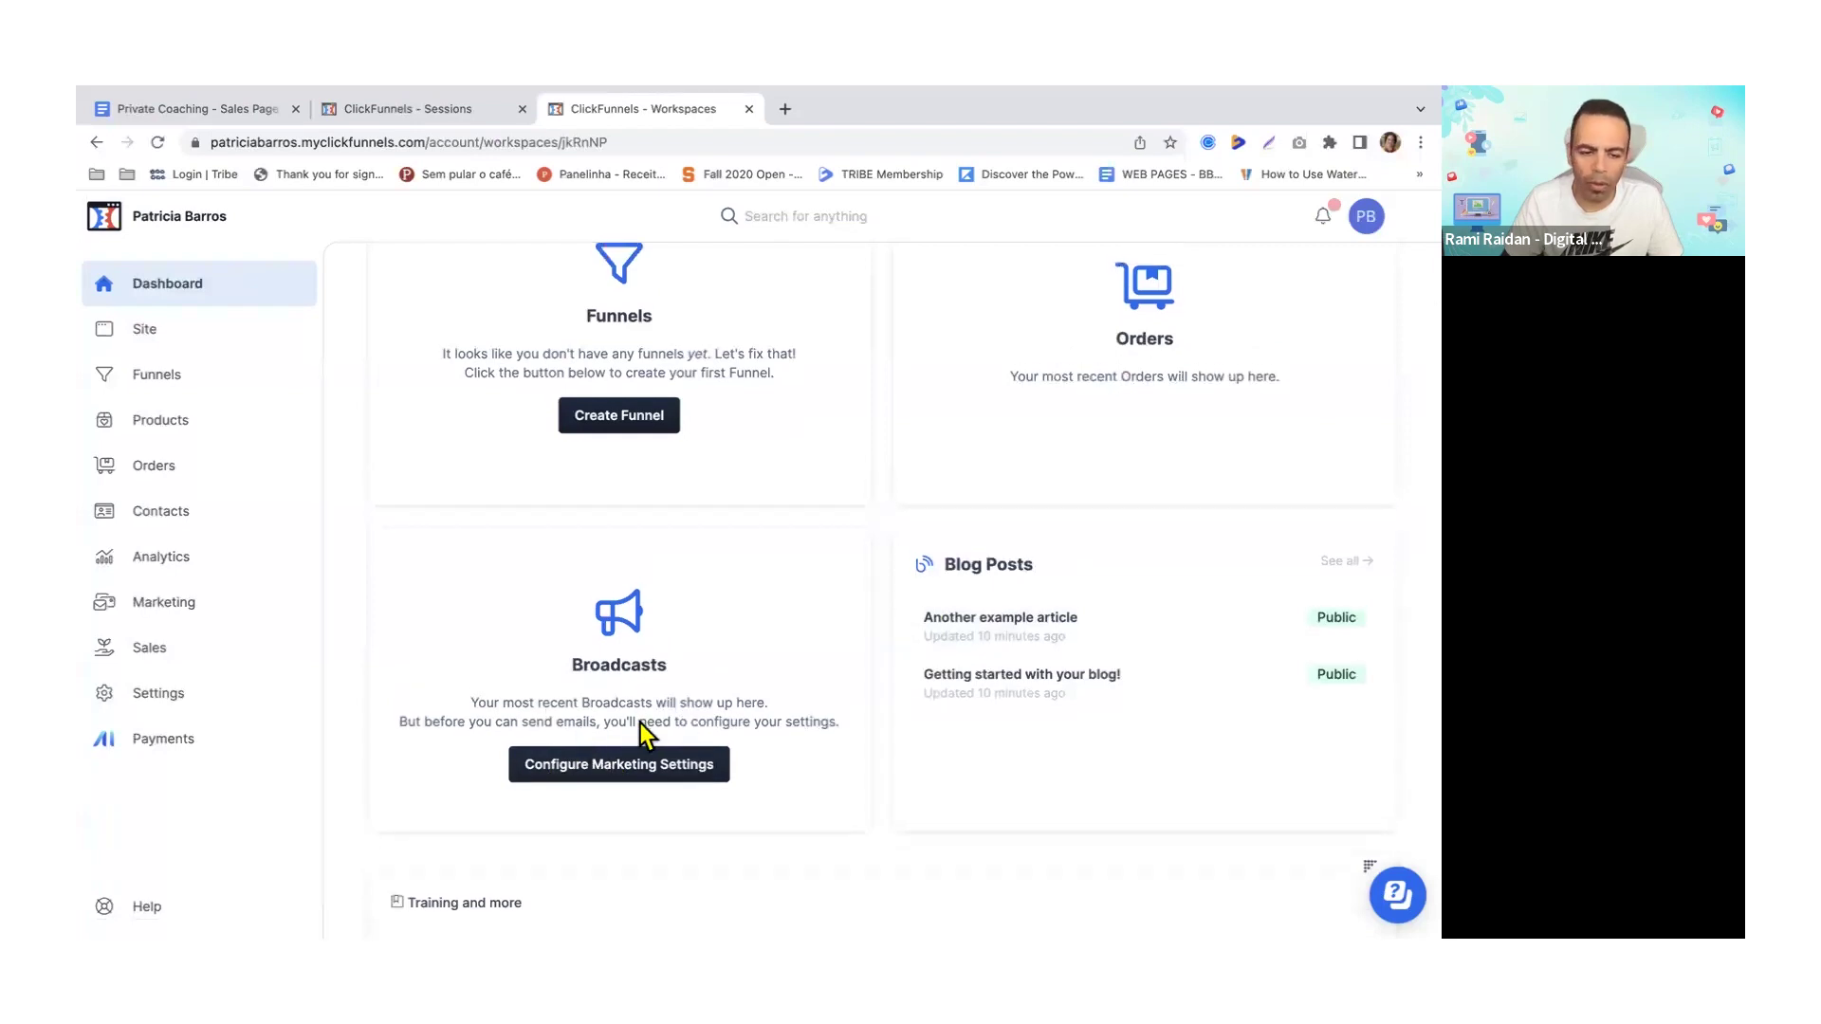
{"action": "scroll", "coordinate": [640, 723], "scroll_direction": "up", "scroll_amount": 5}
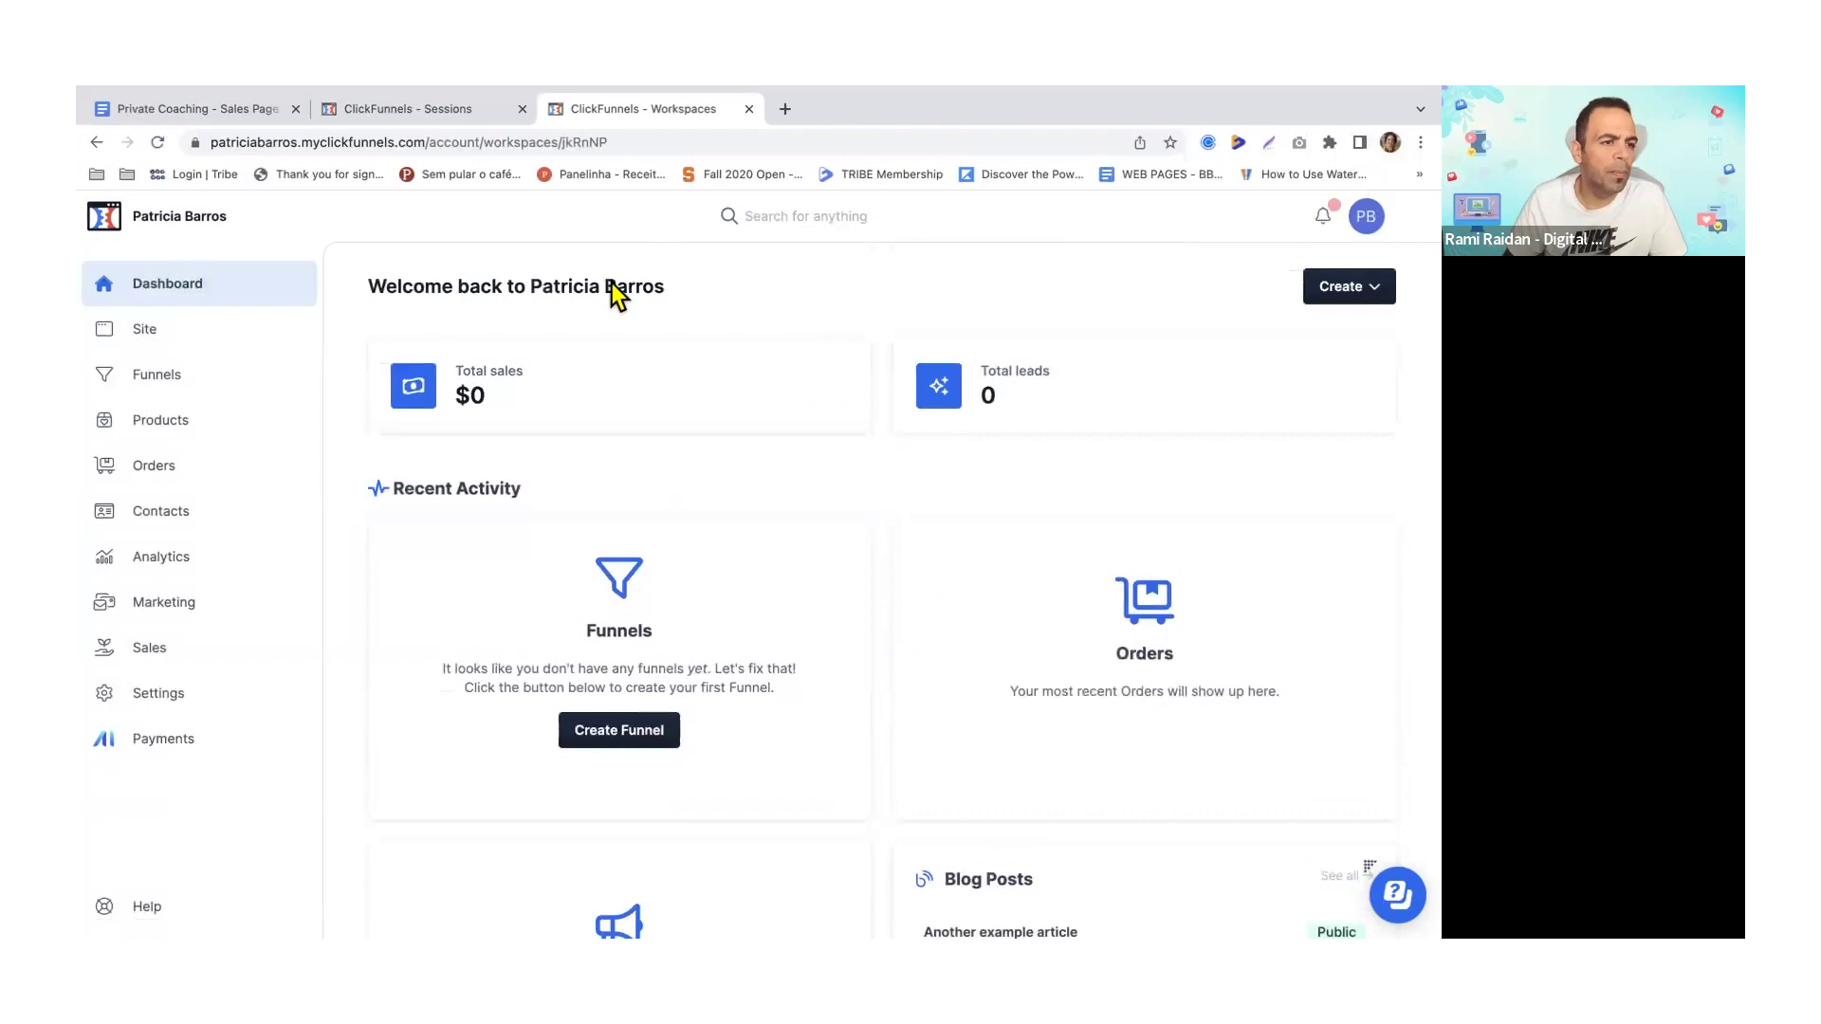
{"action": "left_click", "coordinate": [154, 340]}
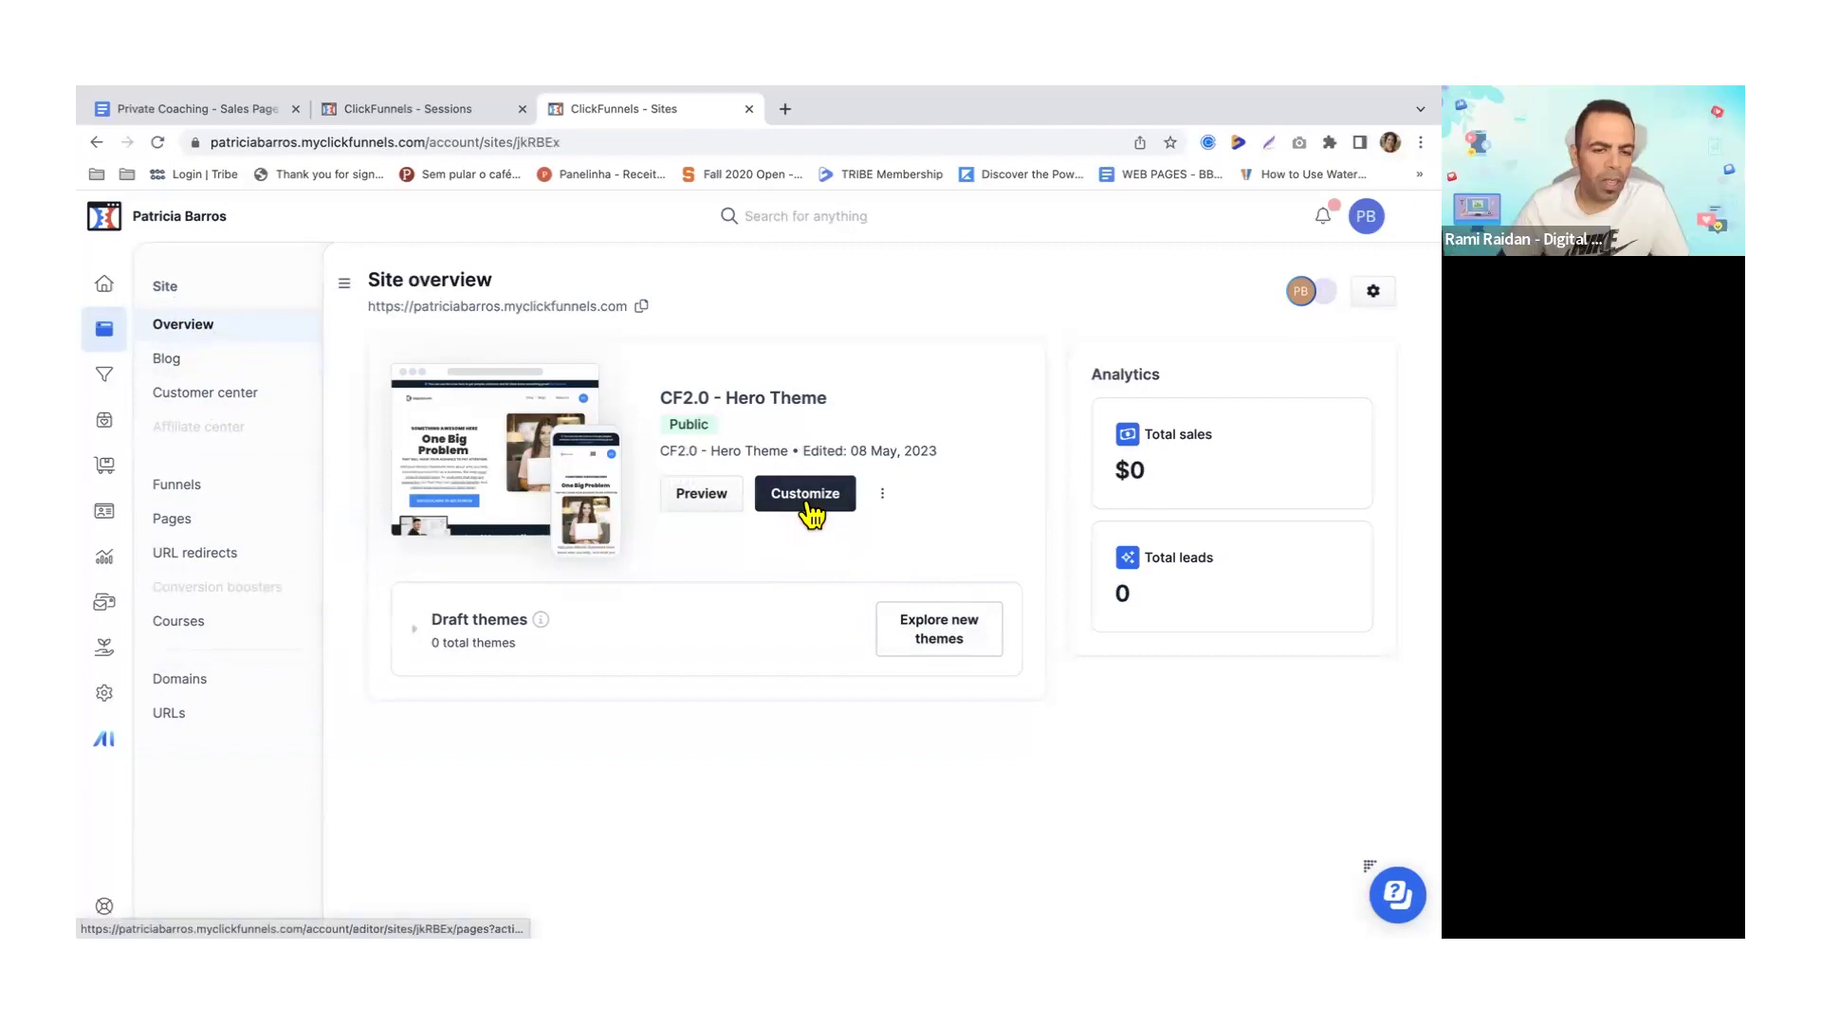
{"action": "left_click", "coordinate": [176, 375]}
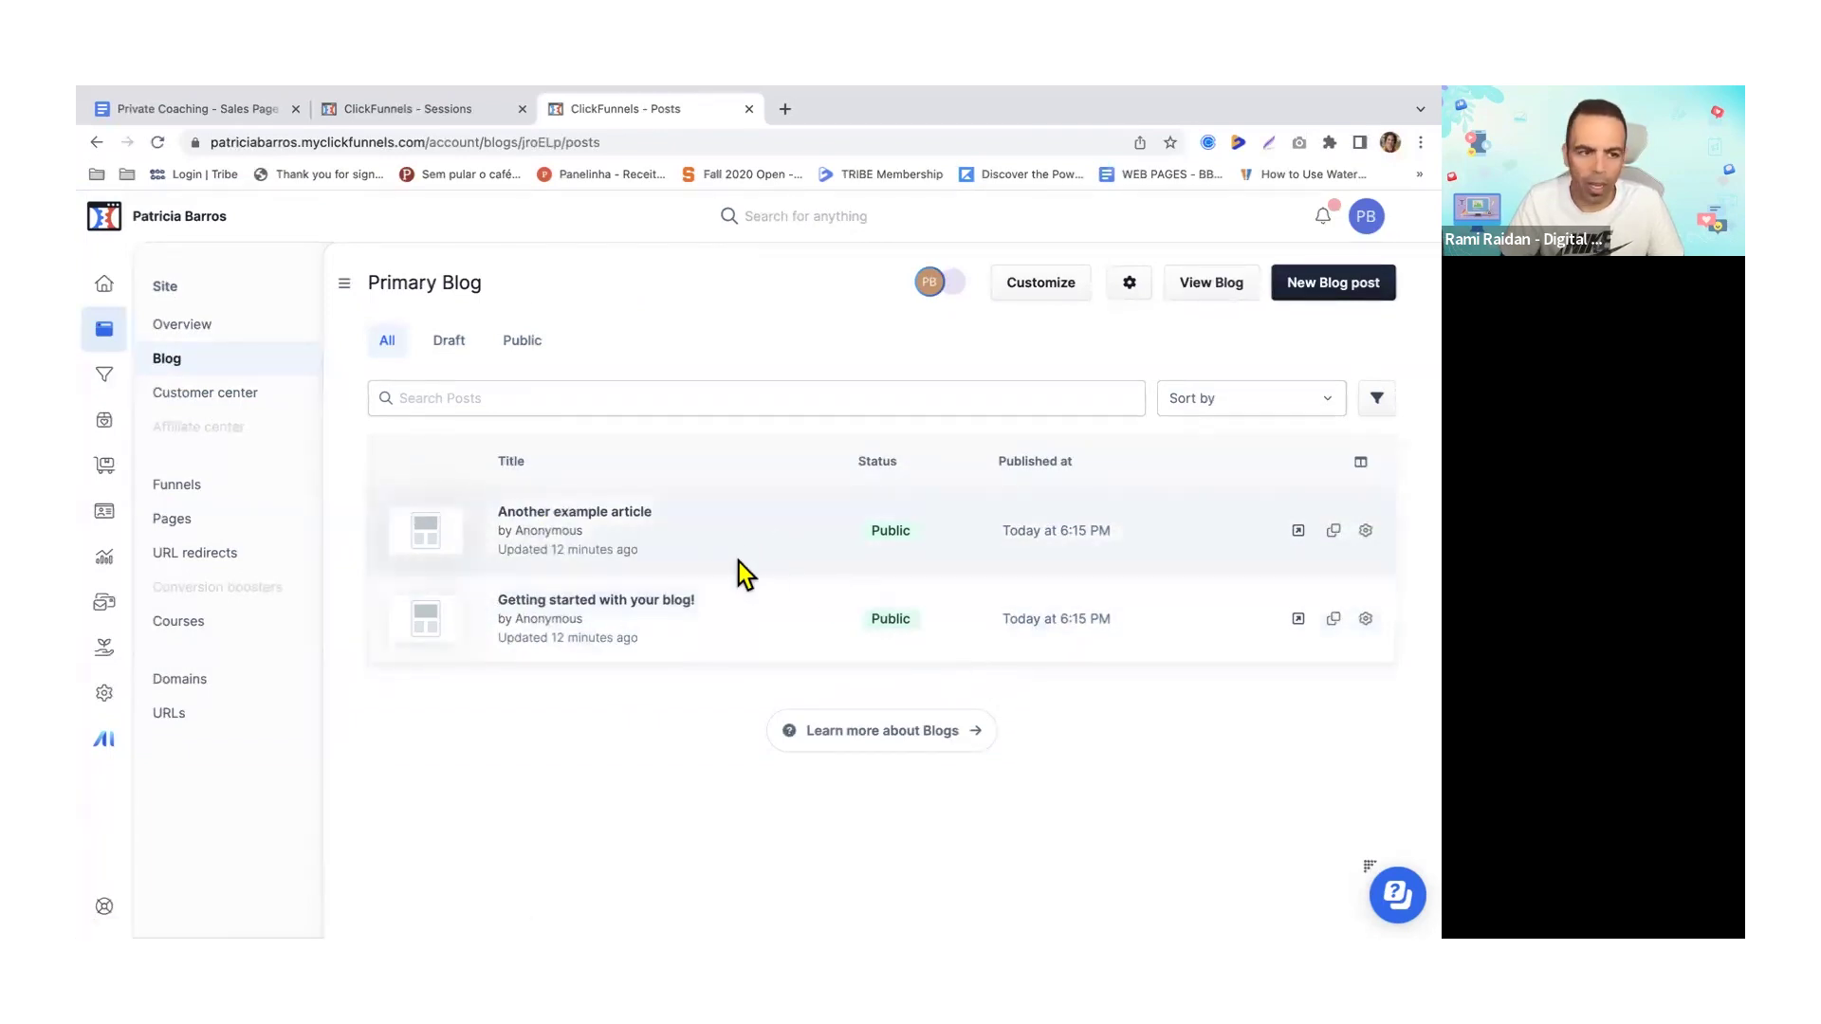
- Look through the Customer Center portal preview, then go to the site's Pages list
{"action": "left_click", "coordinate": [209, 405]}
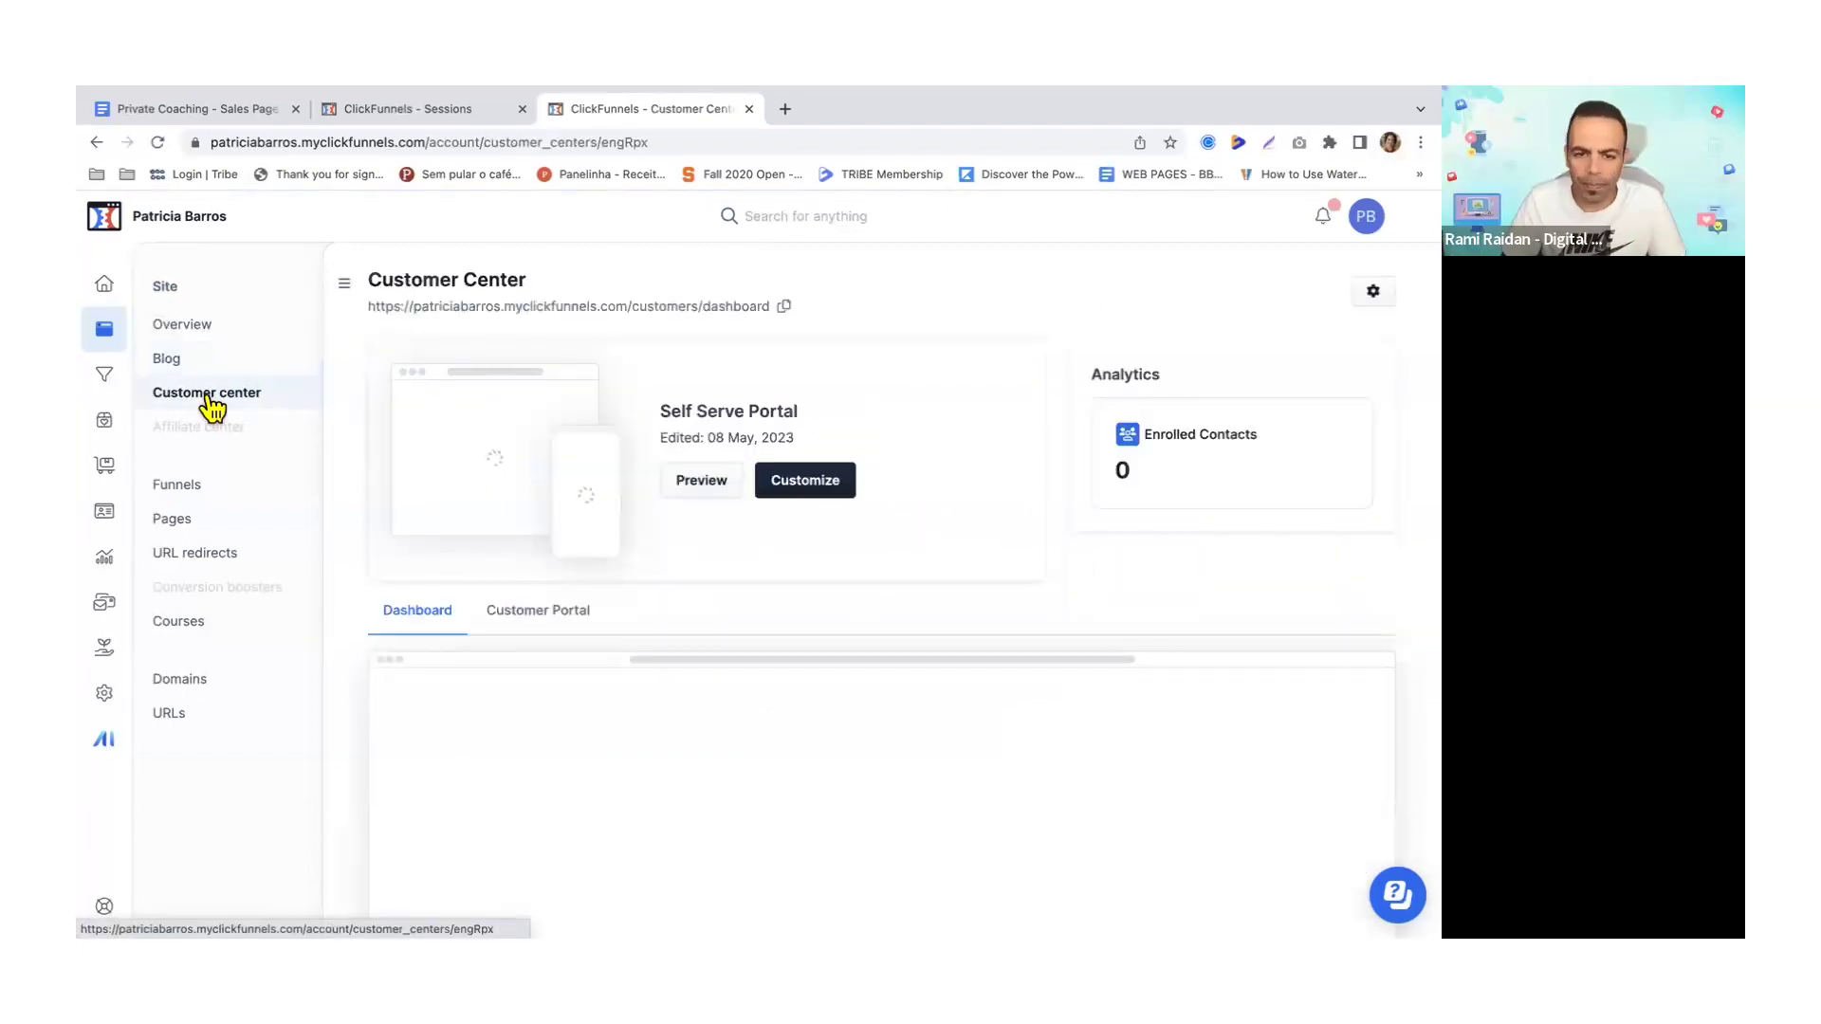
{"action": "scroll", "coordinate": [811, 547], "scroll_direction": "down", "scroll_amount": 2}
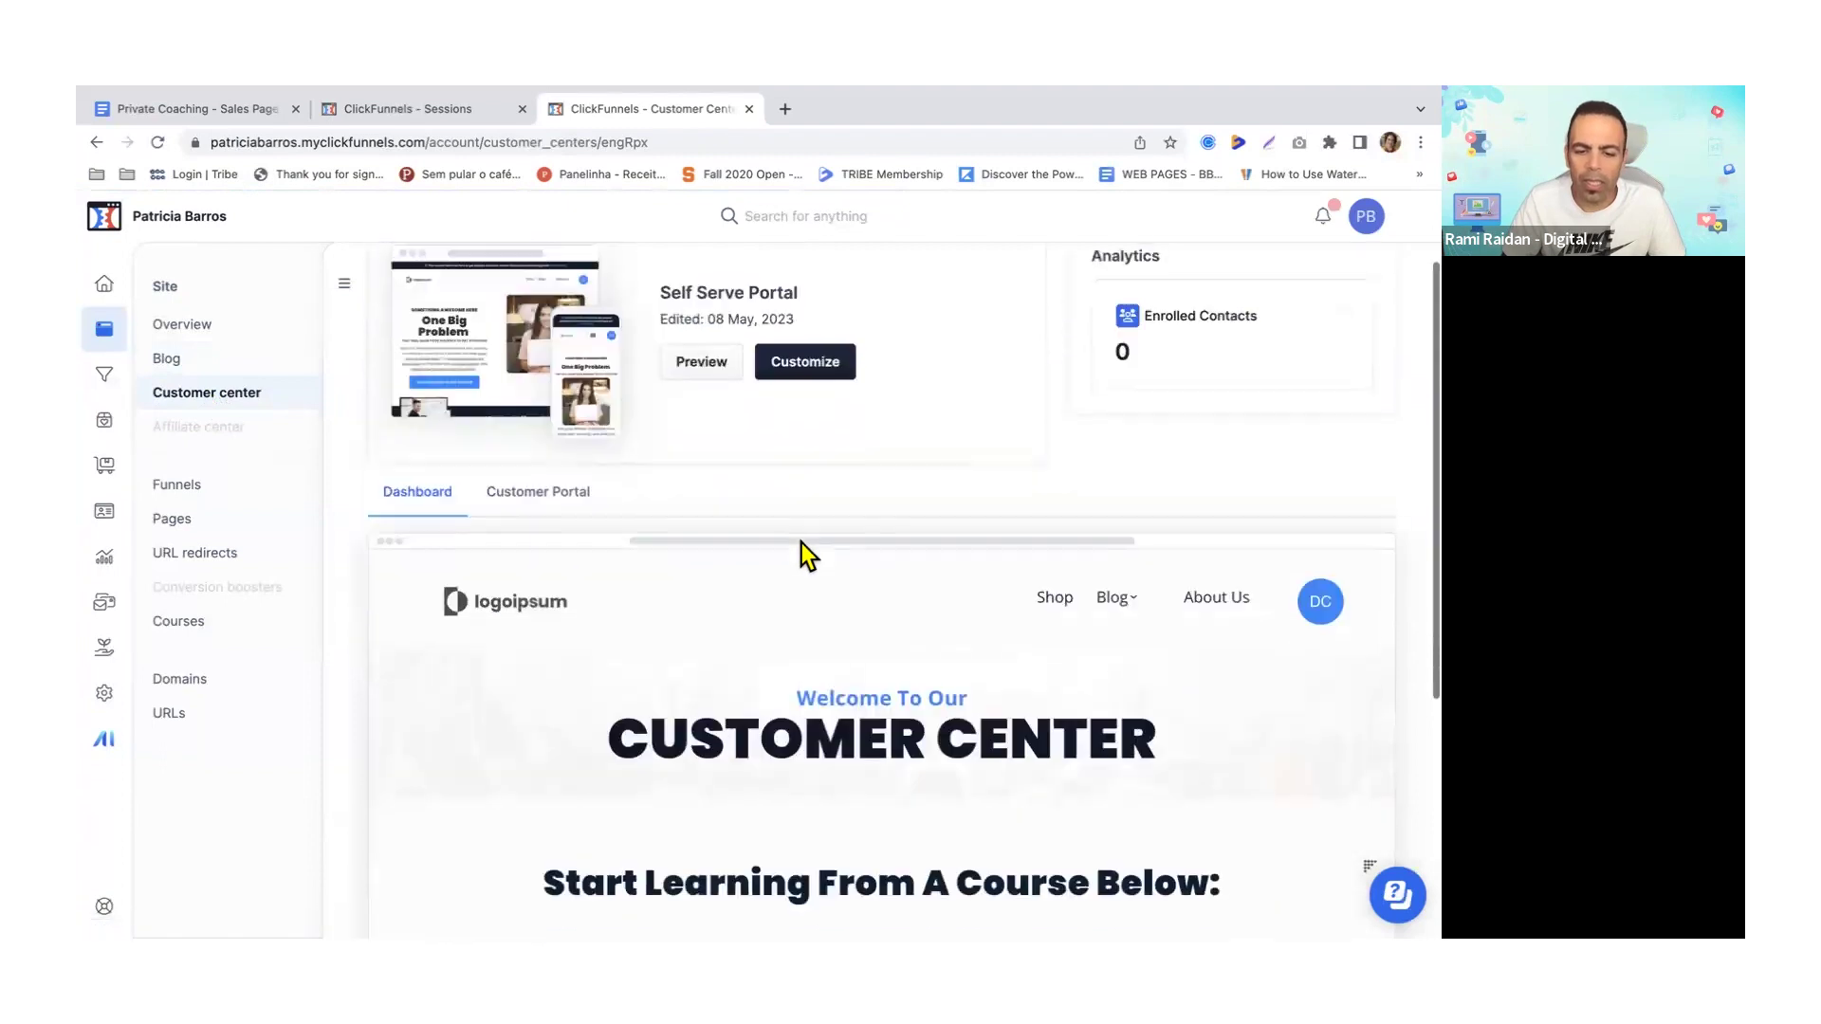
{"action": "scroll", "coordinate": [789, 538], "scroll_direction": "down", "scroll_amount": 2}
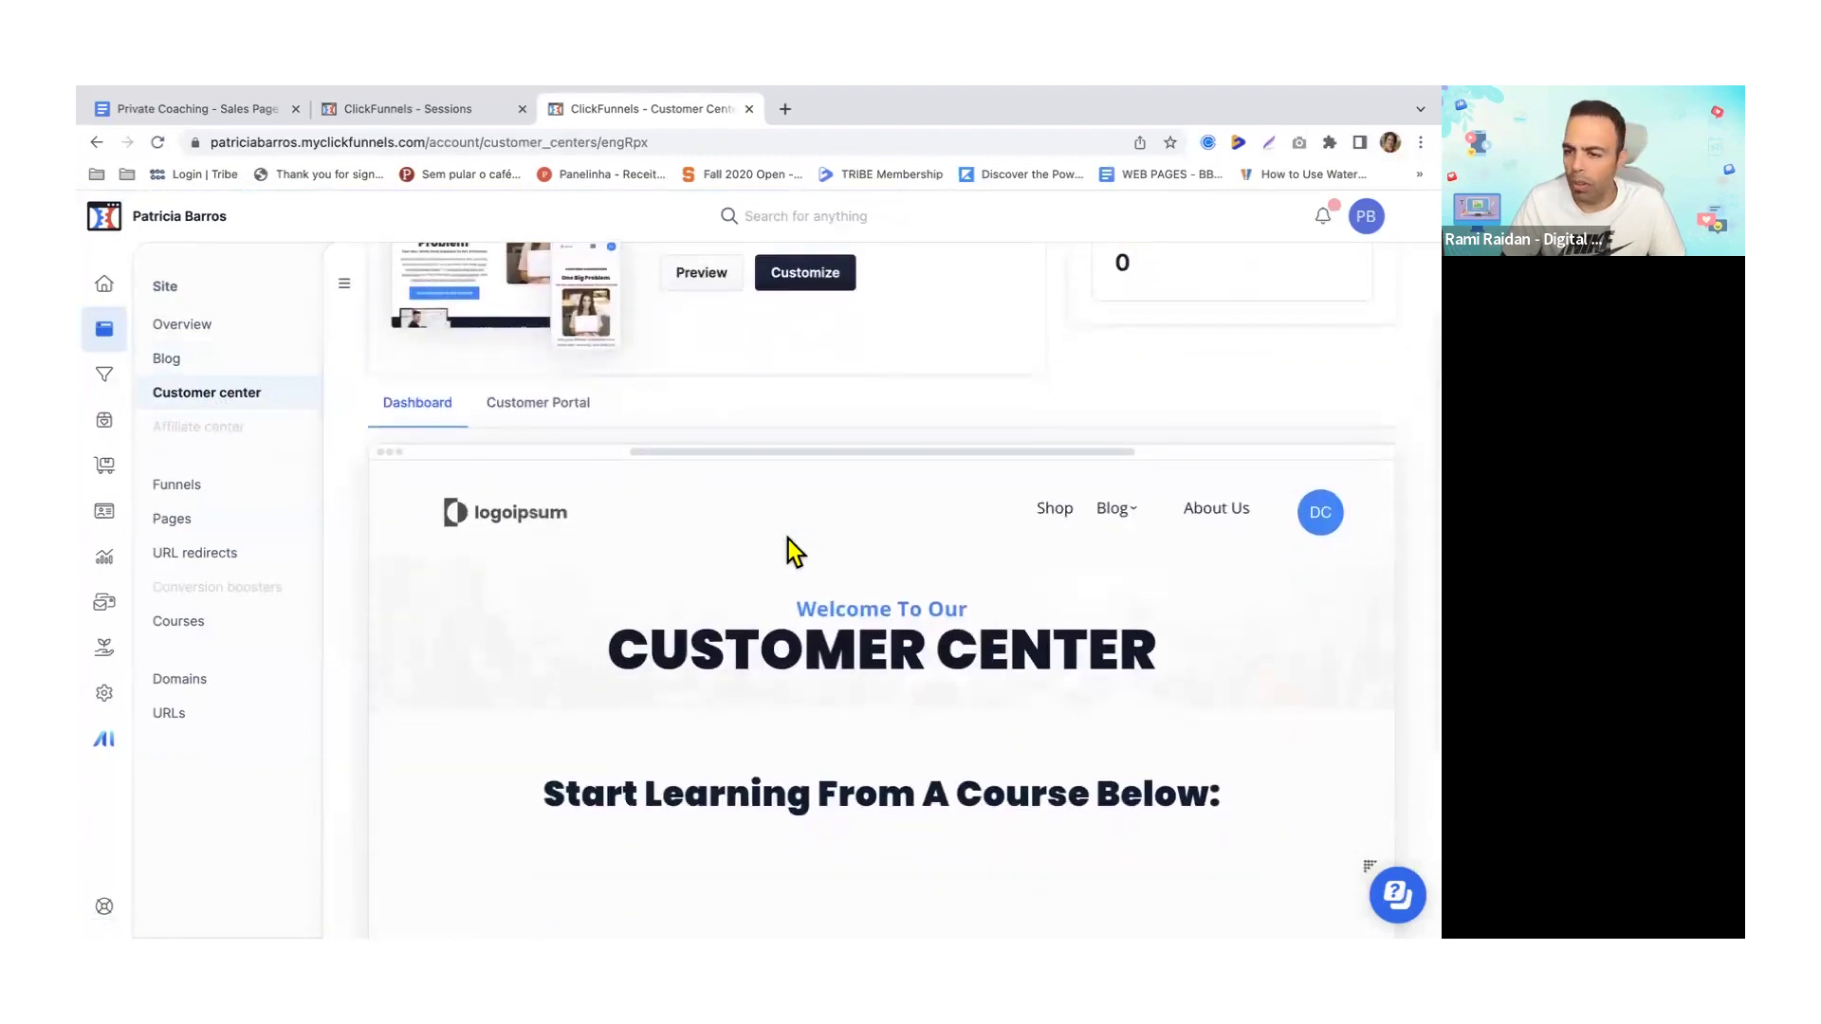
{"action": "scroll", "coordinate": [788, 539], "scroll_direction": "down", "scroll_amount": 6}
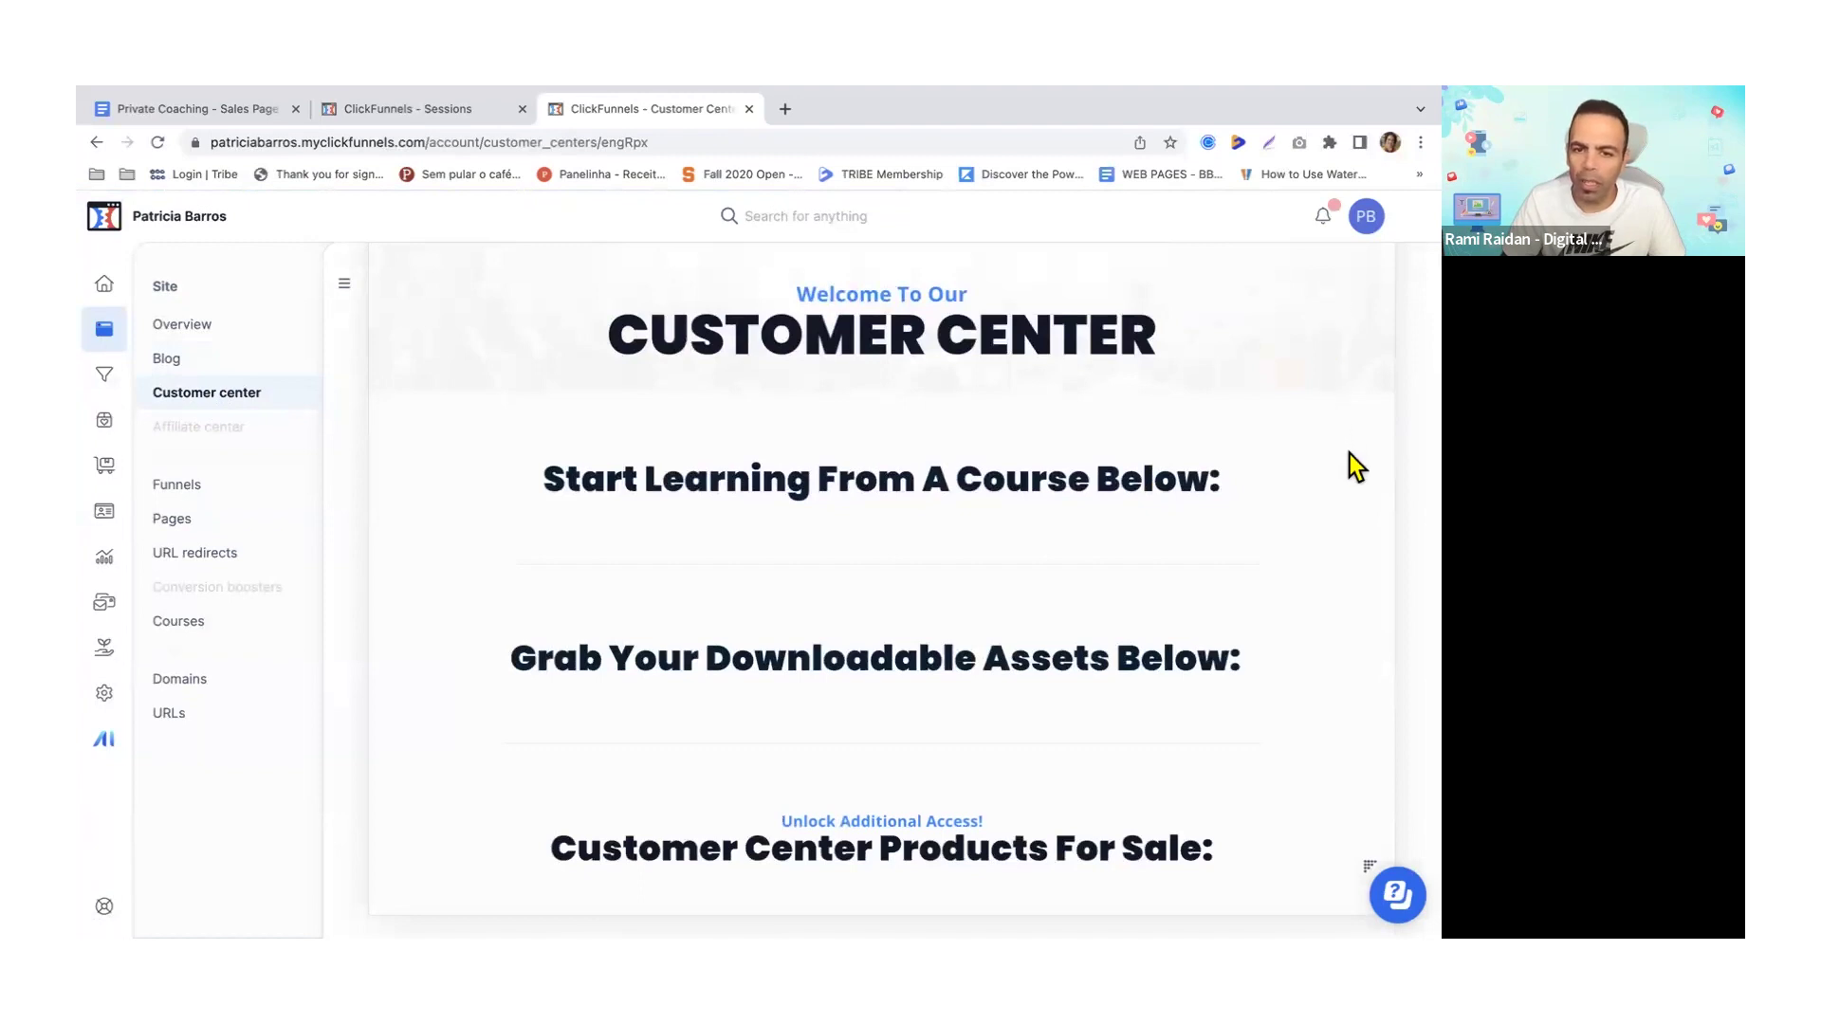
{"action": "mouse_move", "coordinate": [1411, 88]}
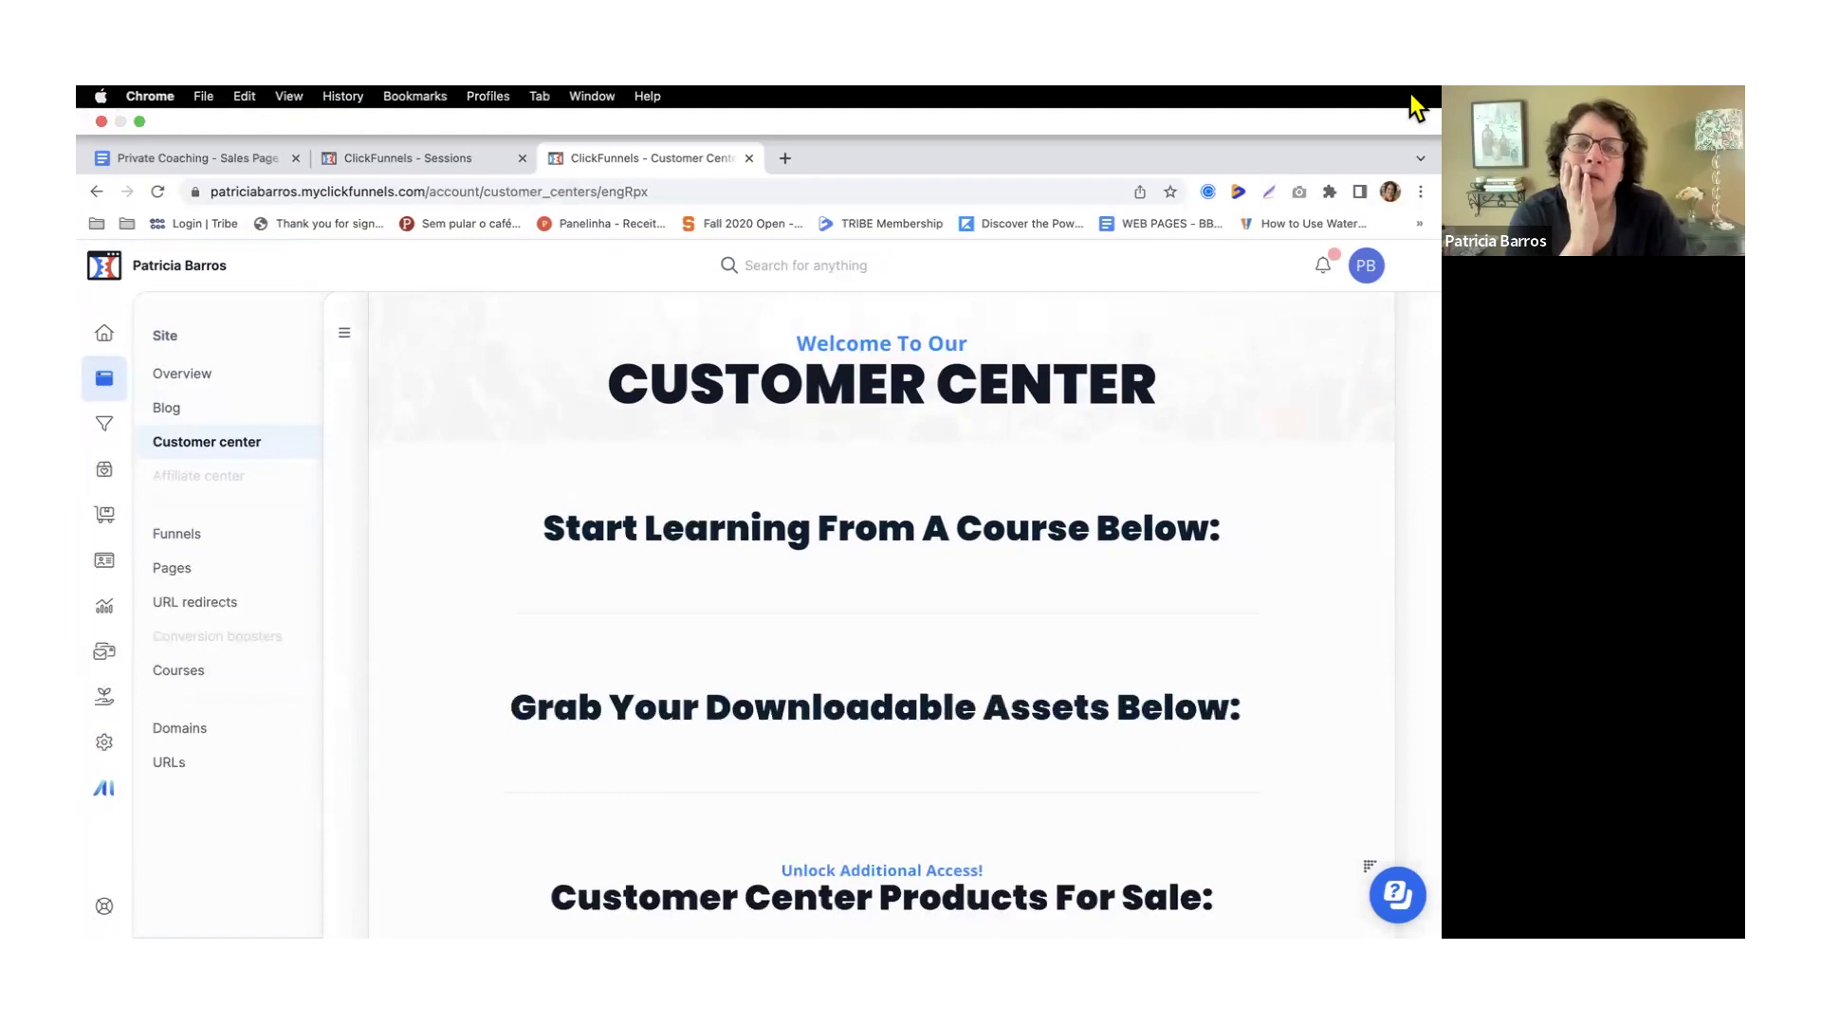
{"action": "left_click", "coordinate": [175, 522]}
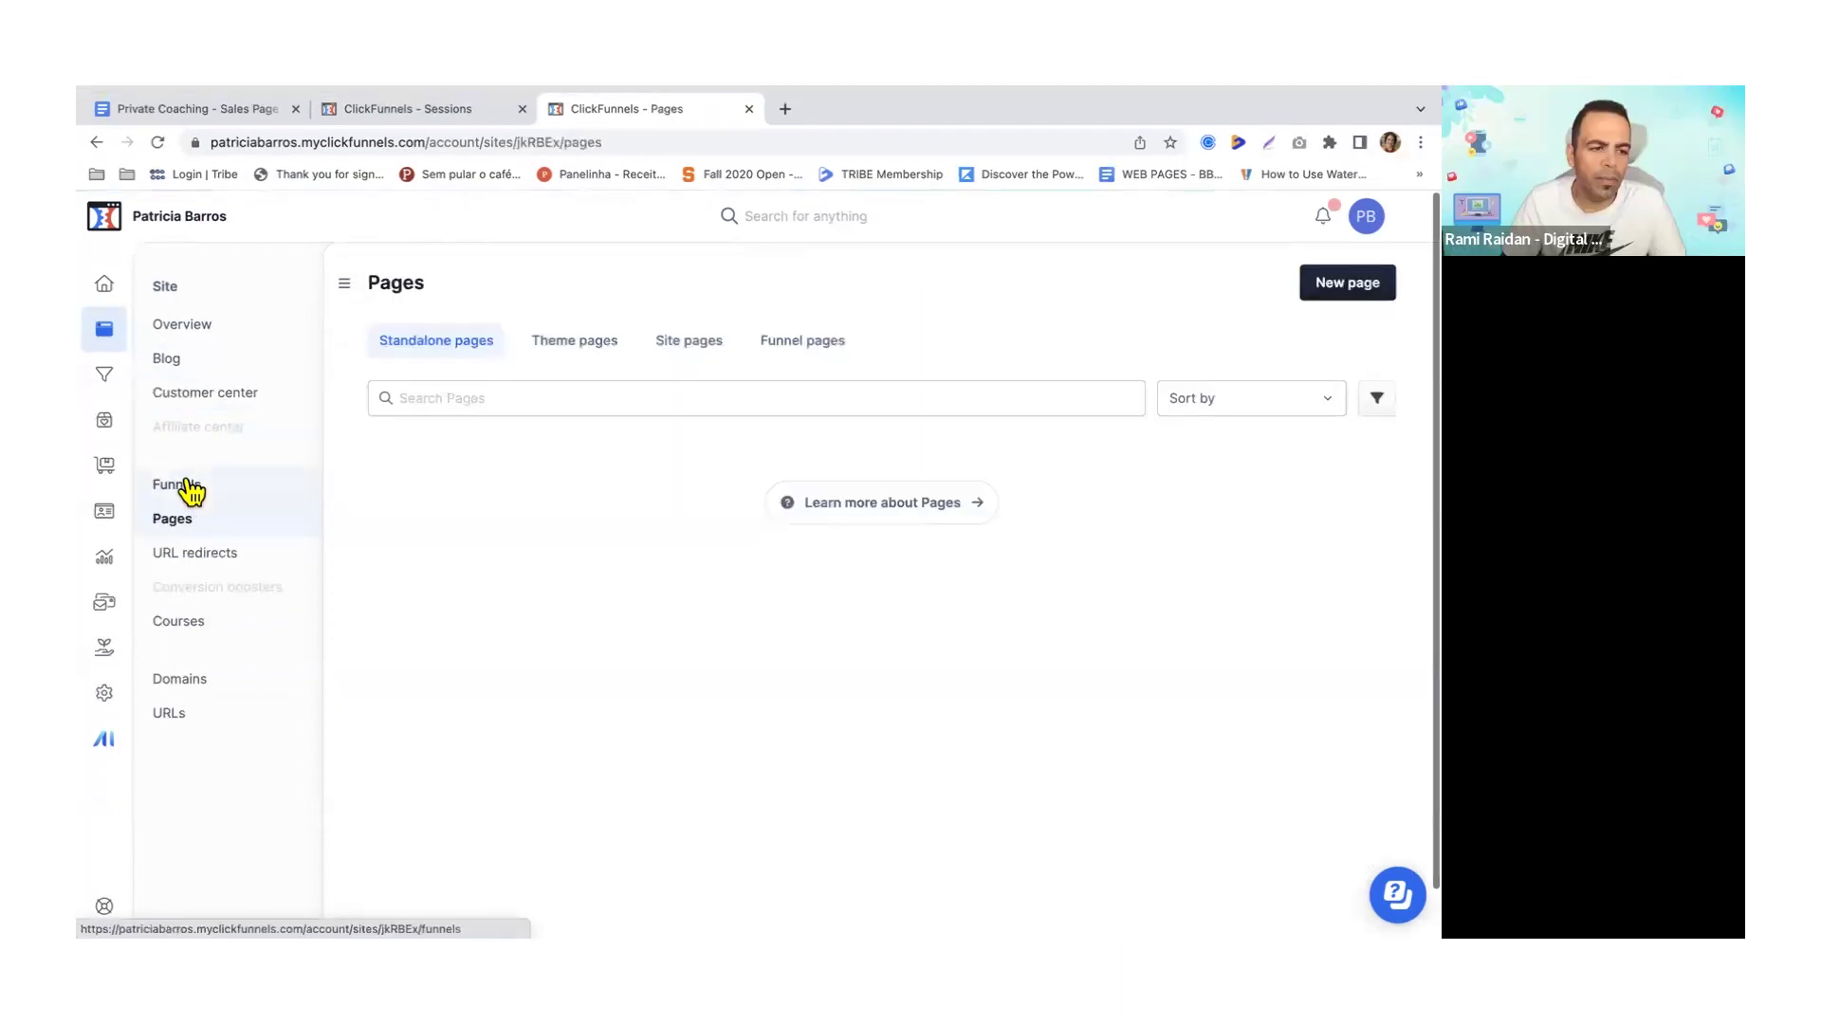
- Check the empty site Funnels and Pages lists, then view the URL redirects page
{"action": "left_click", "coordinate": [189, 489]}
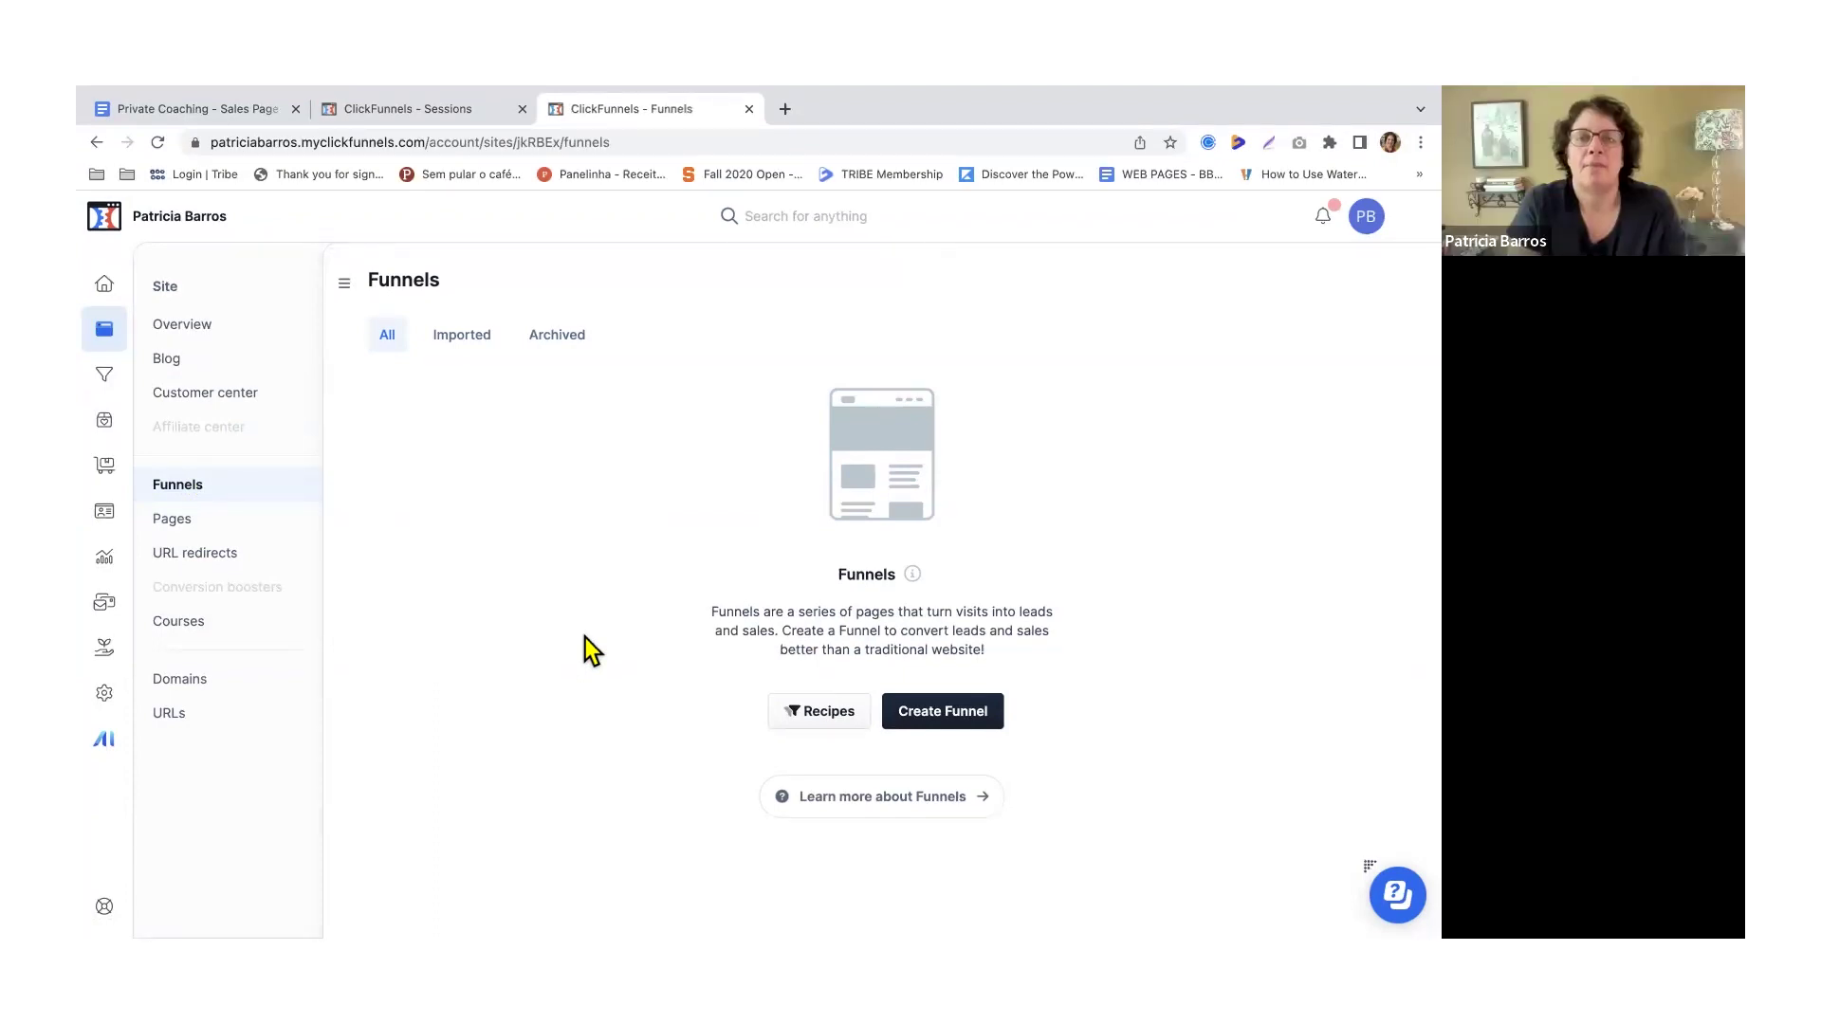
{"action": "scroll", "coordinate": [583, 645], "scroll_direction": "down", "scroll_amount": 1}
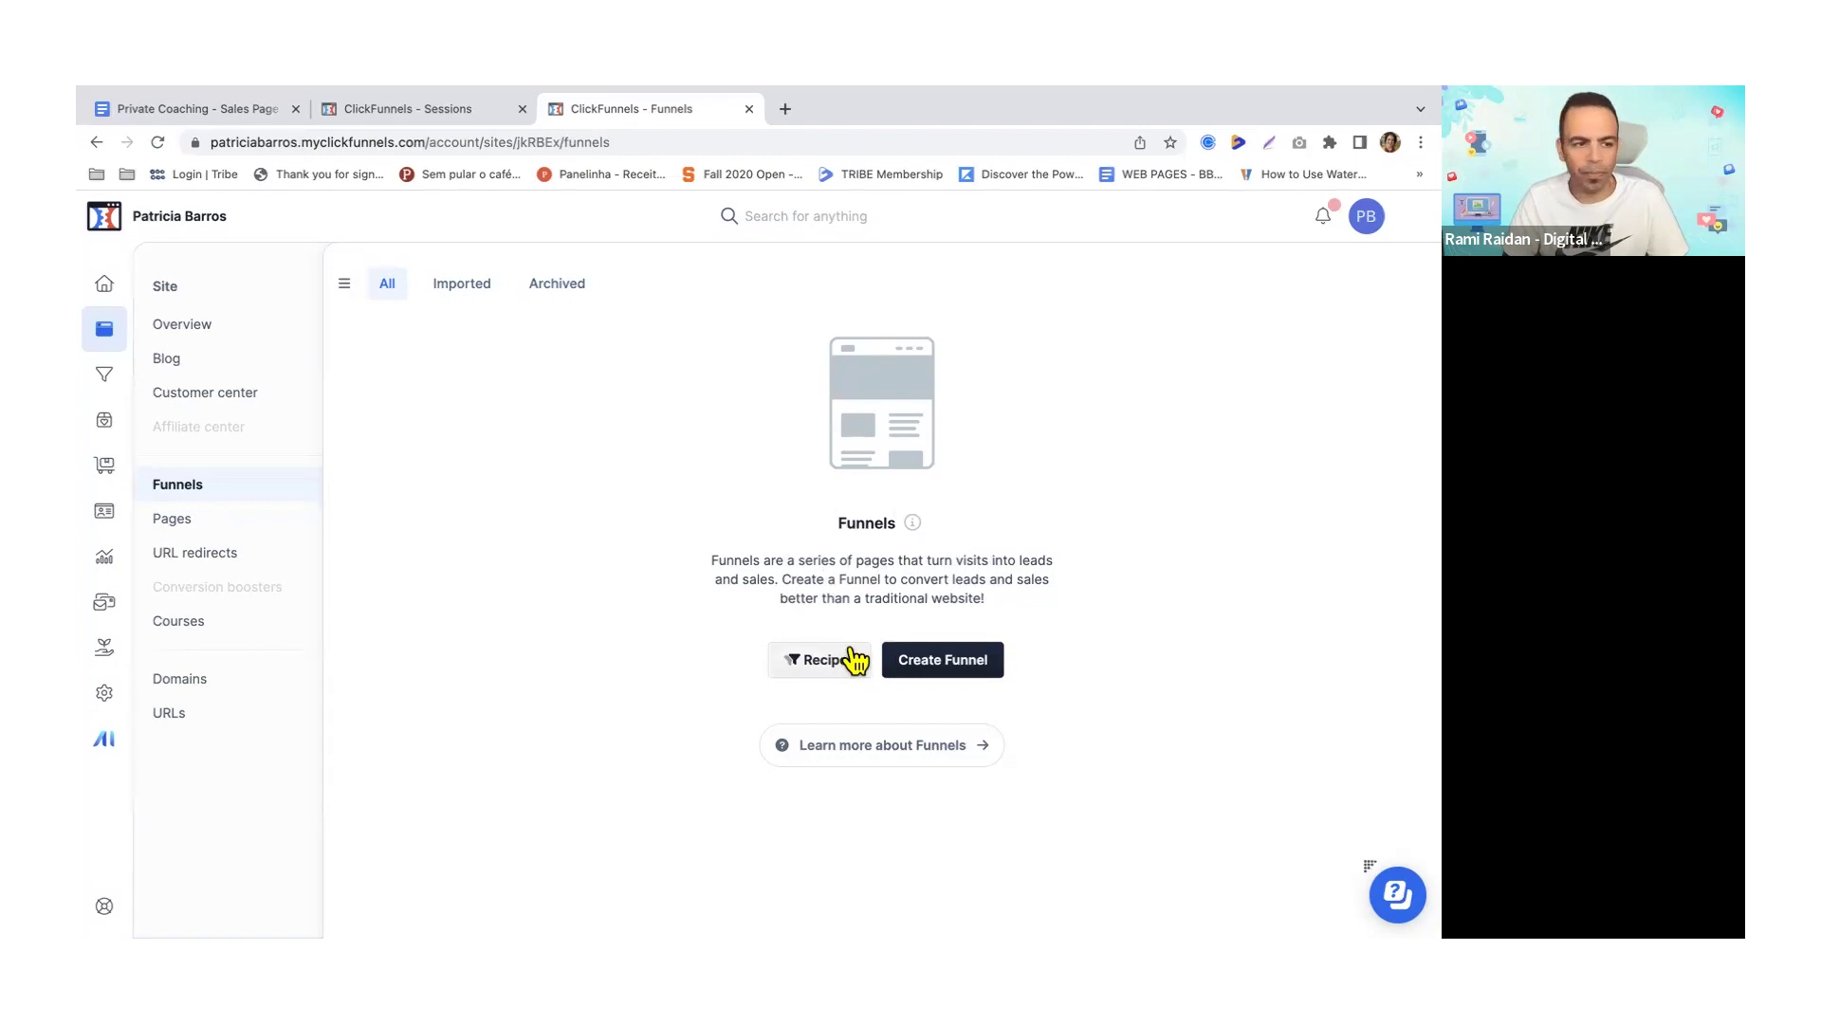
{"action": "left_click", "coordinate": [185, 525]}
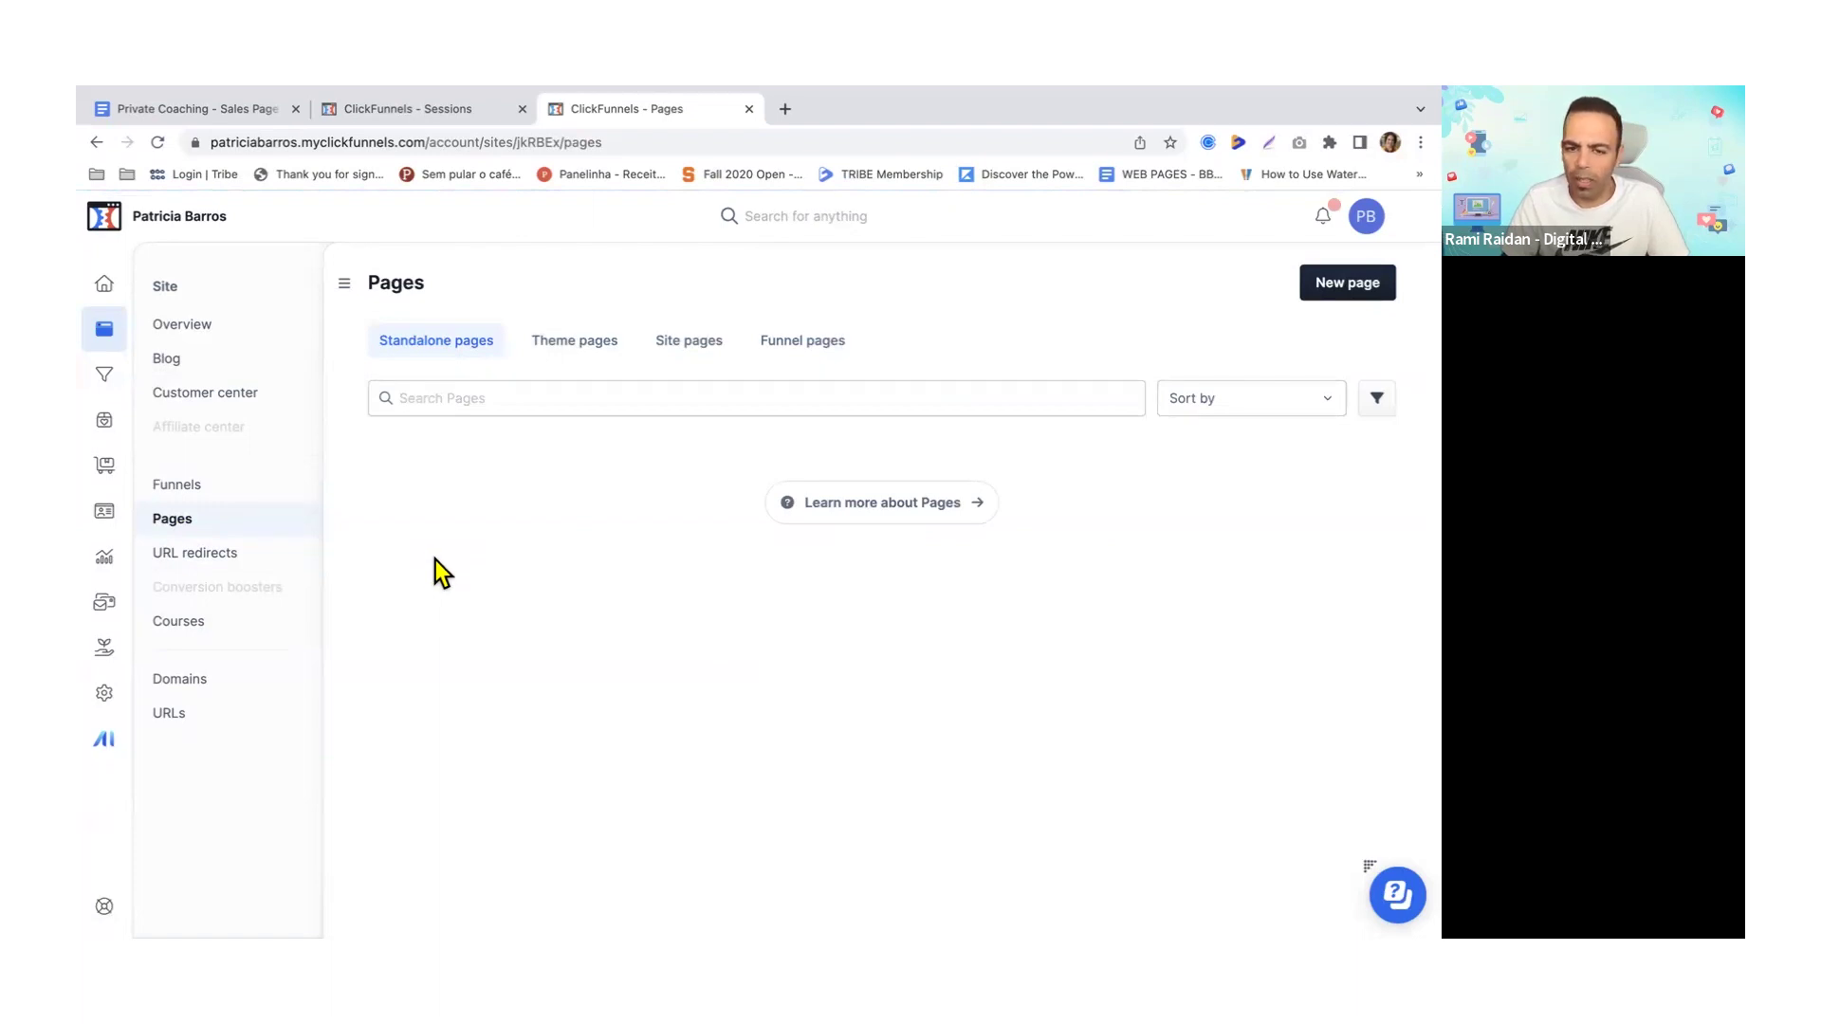
{"action": "left_click", "coordinate": [254, 558]}
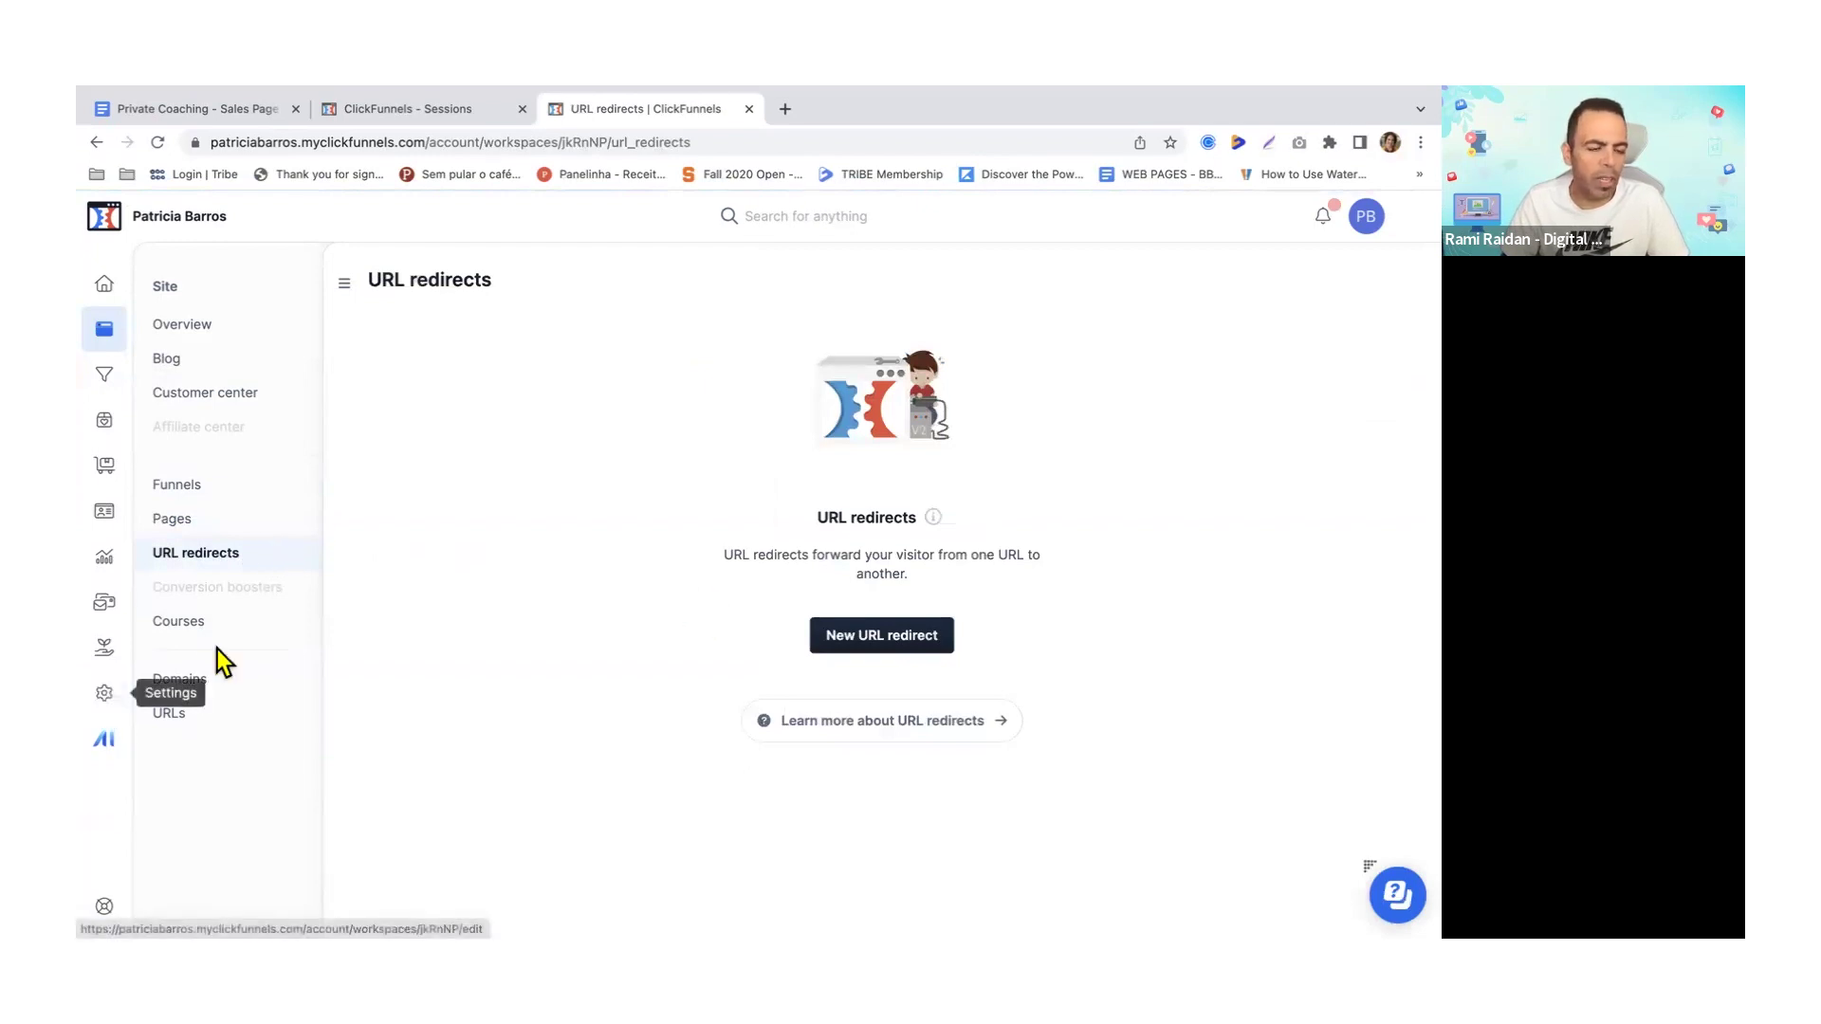
- Check the site's Courses, then the Domains page showing only the default myclickfunnels subdomain
{"action": "left_click", "coordinate": [180, 634]}
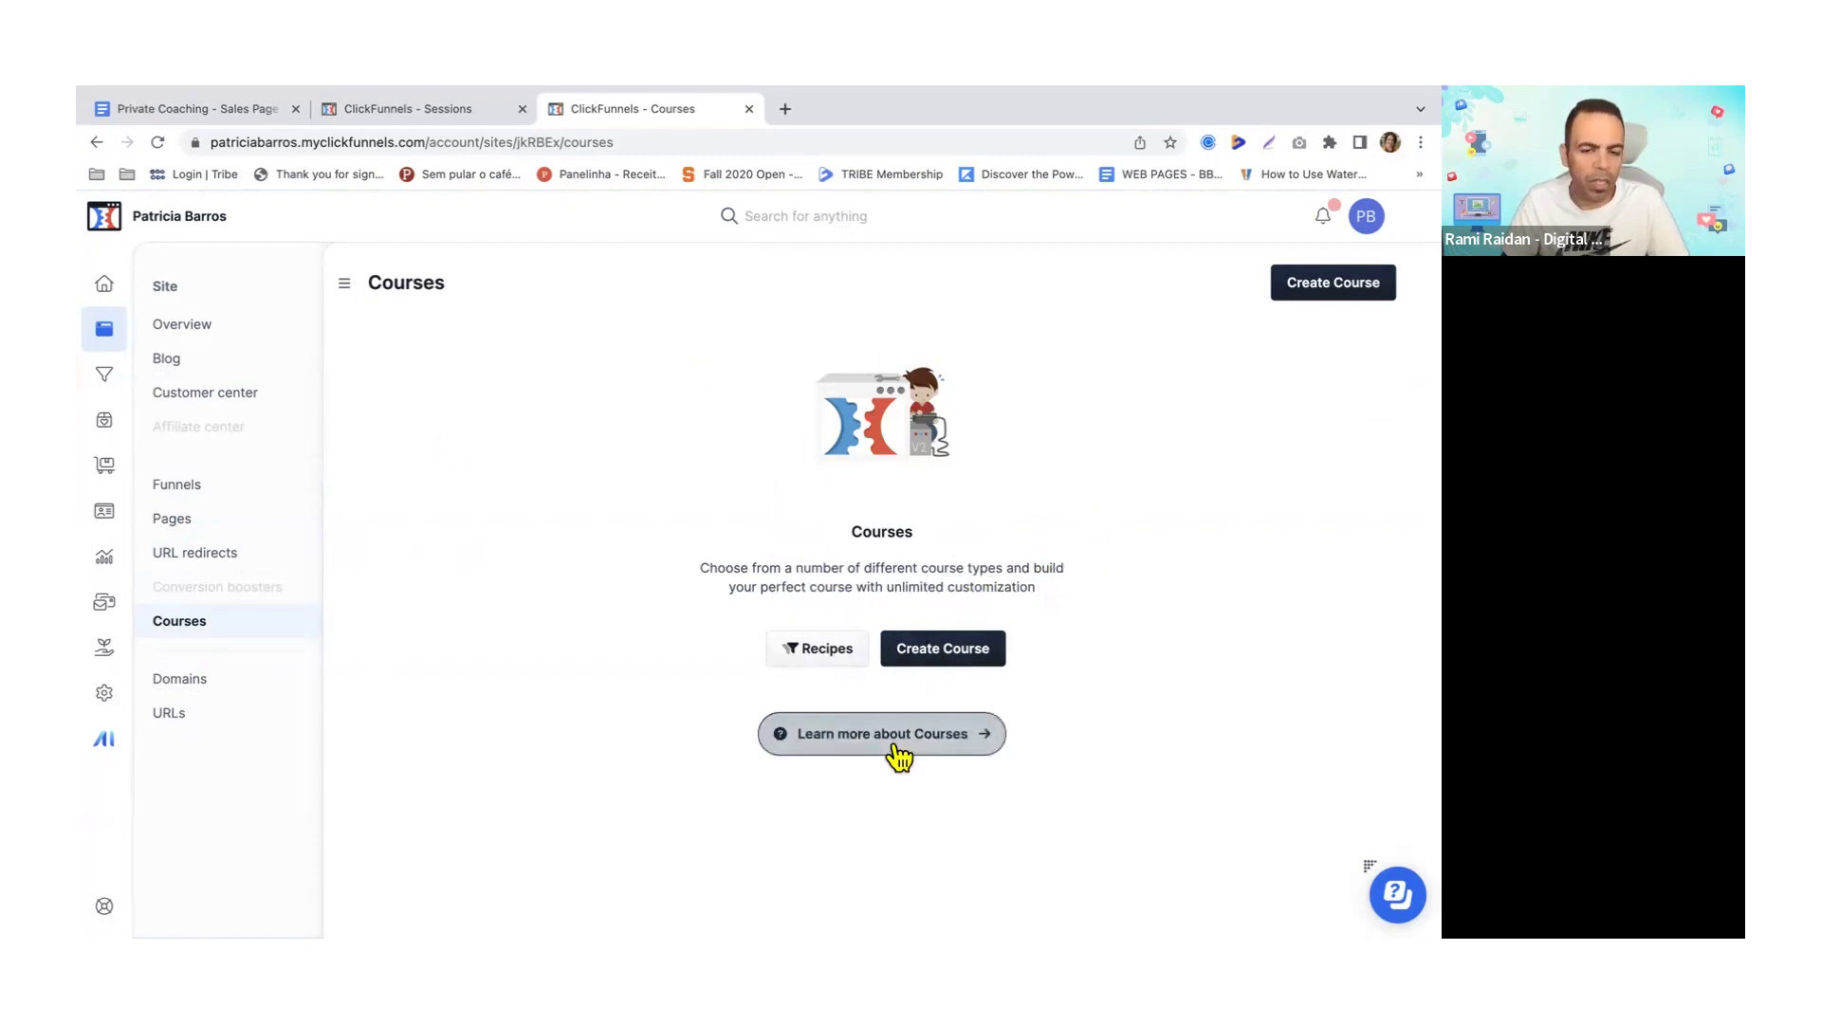
{"action": "left_click", "coordinate": [219, 684]}
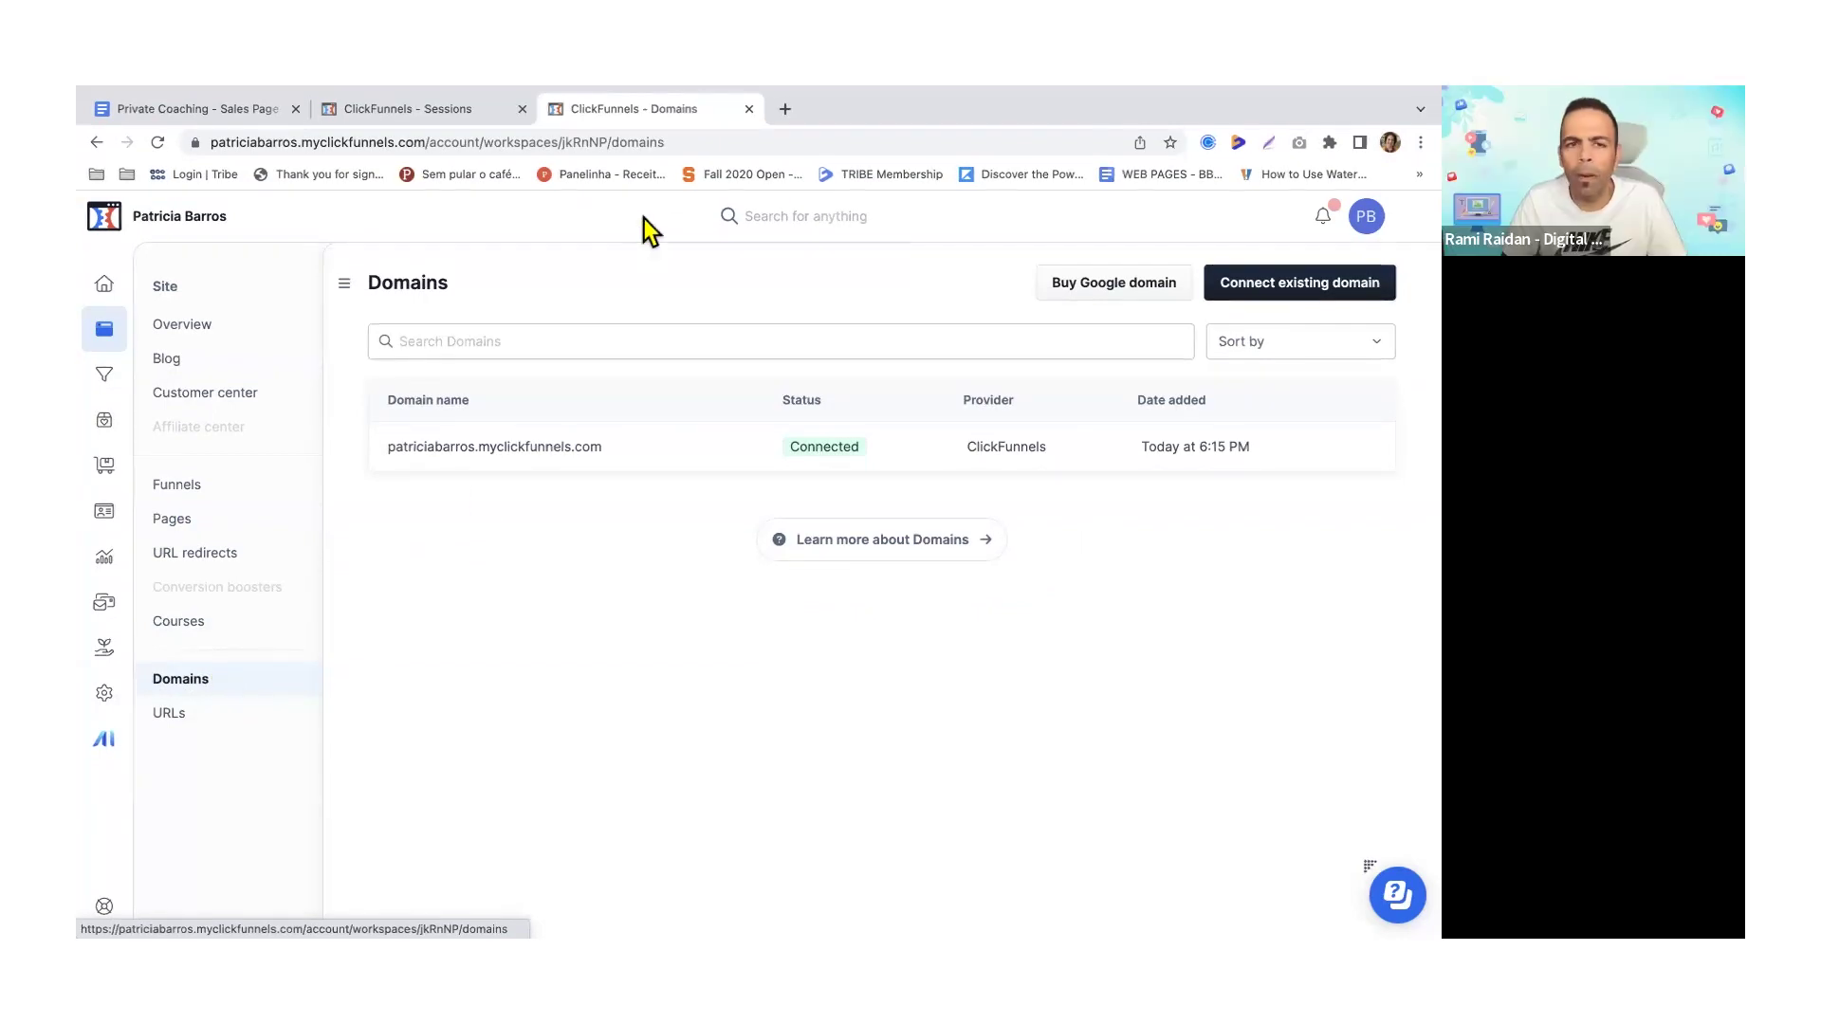
{"action": "left_click", "coordinate": [790, 112]}
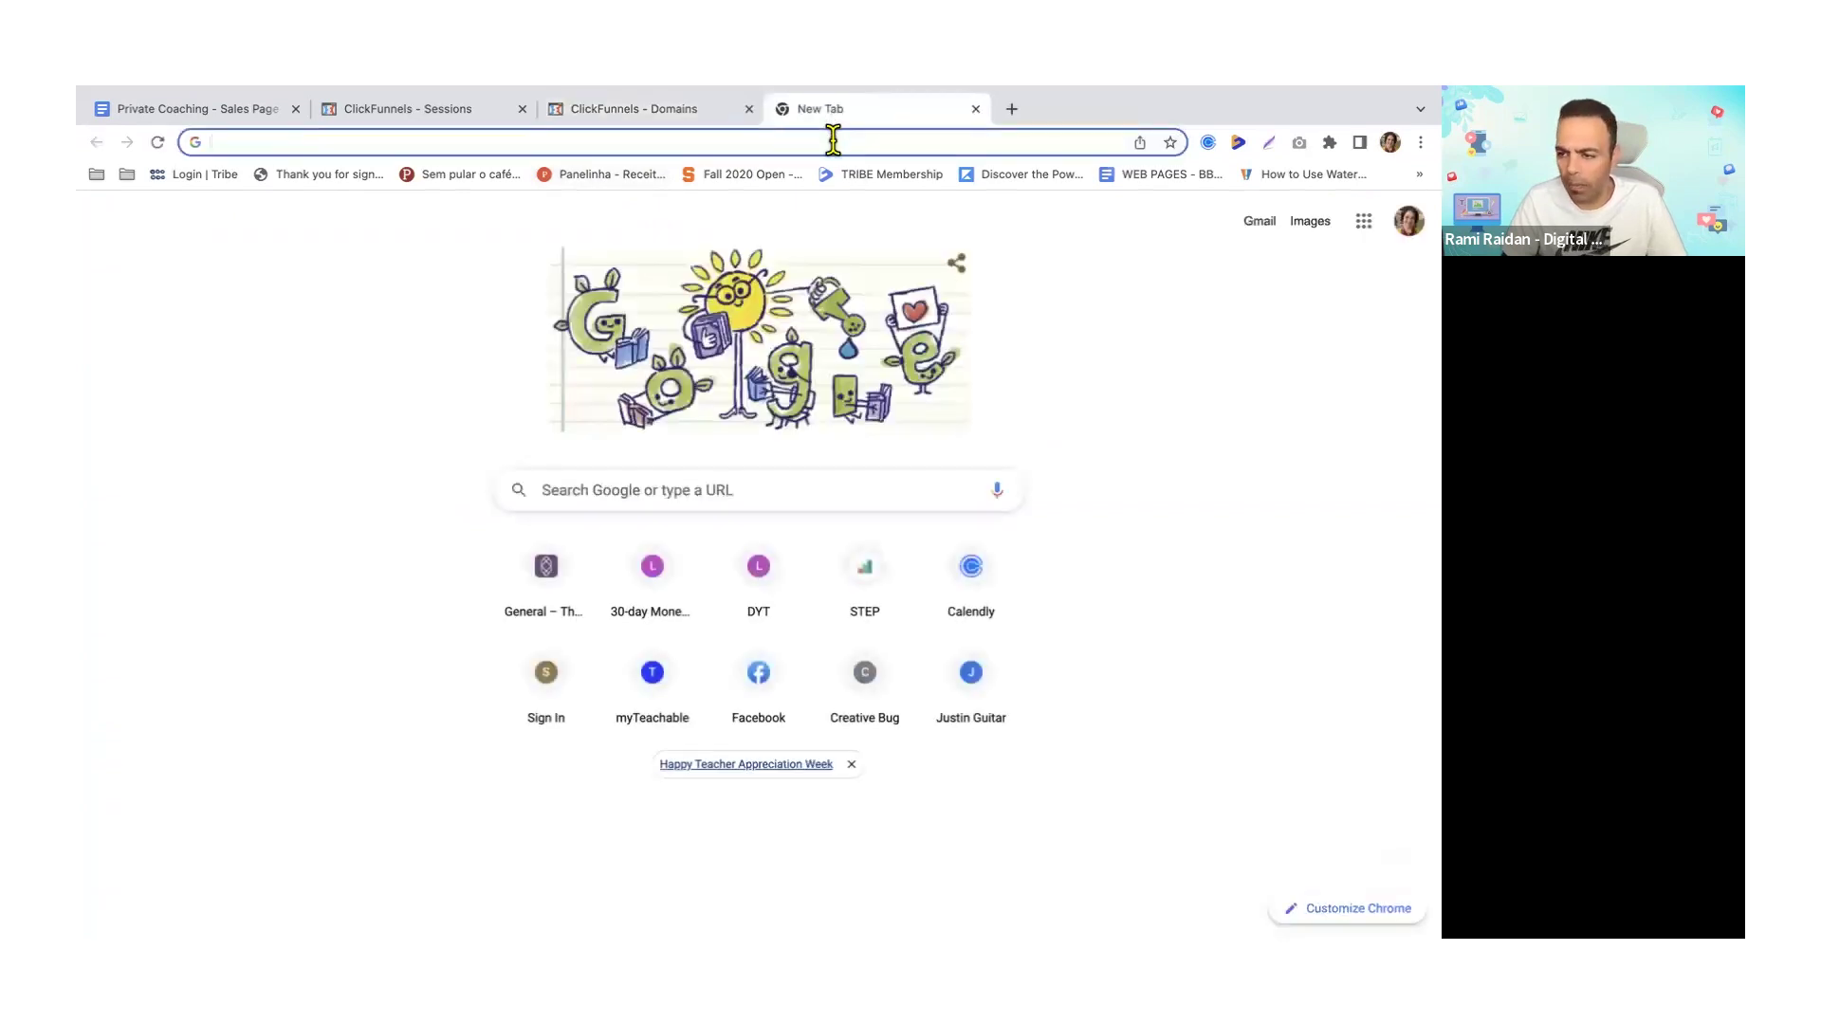
- Load godaddy.com in the new tab, then return to the ClickFunnels Domains tab
{"action": "type", "text": "godaddy"}
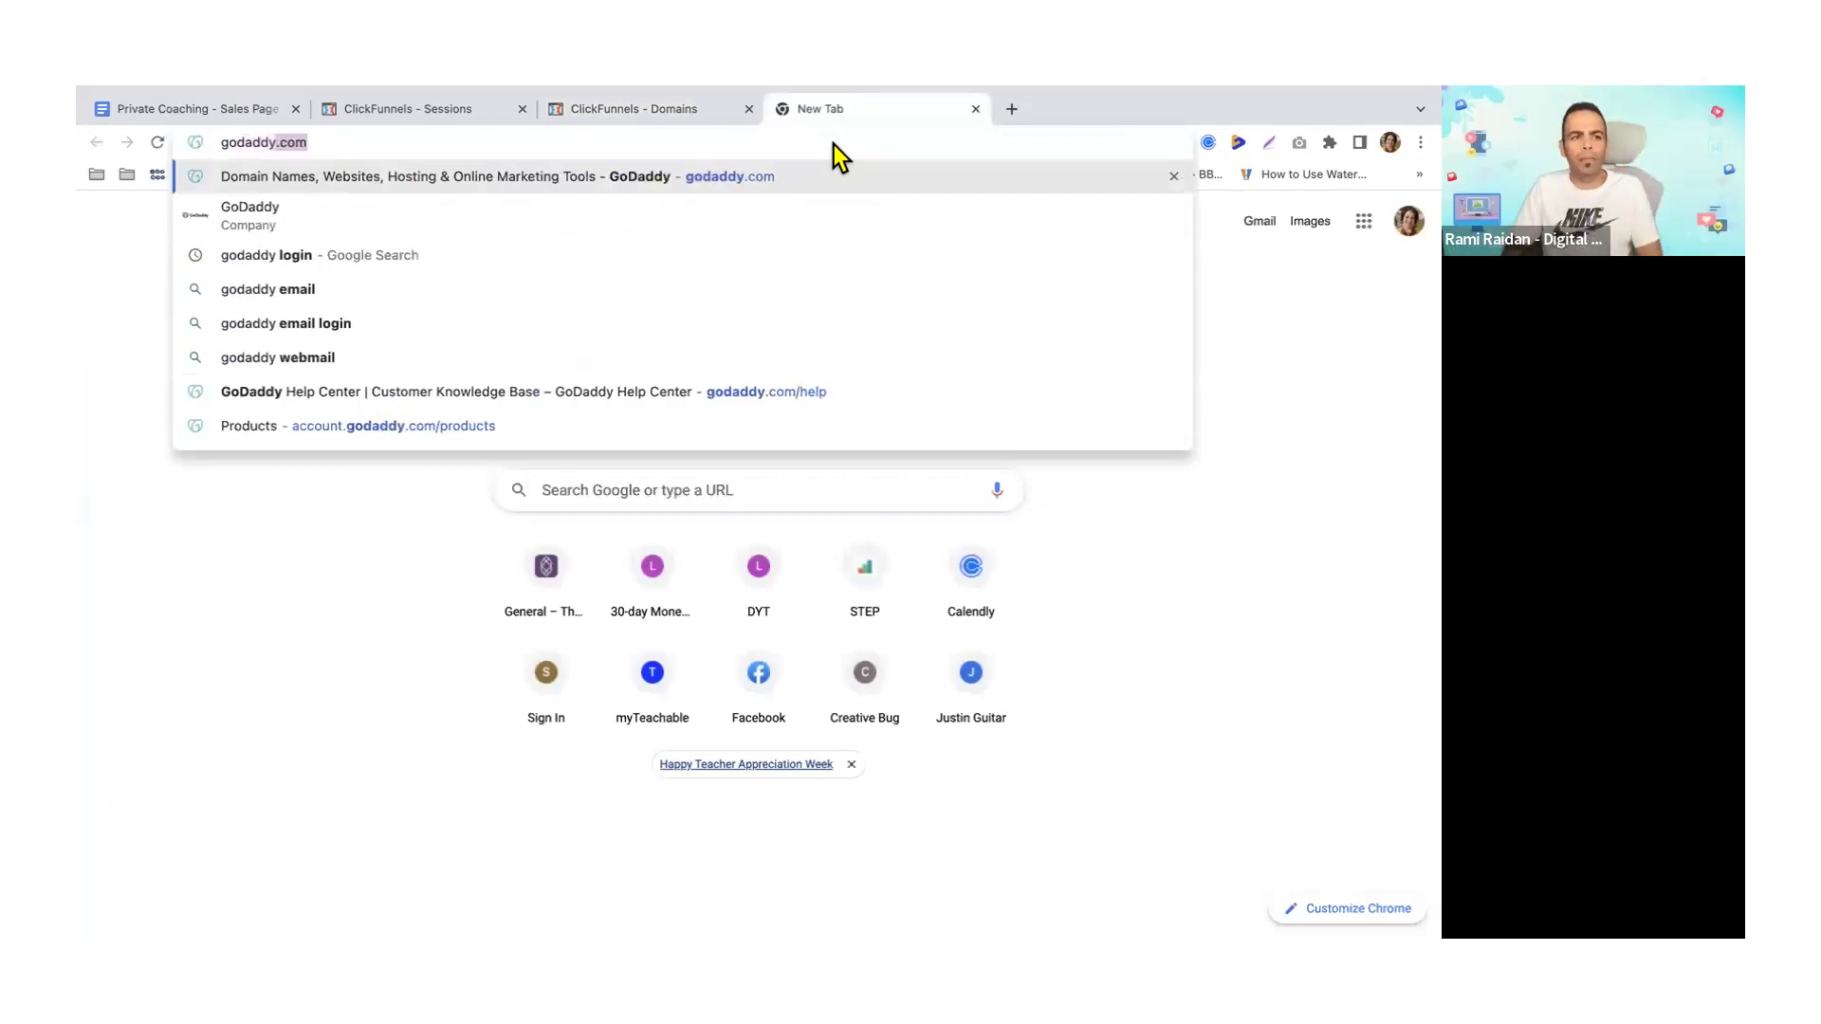
{"action": "key", "text": "Return"}
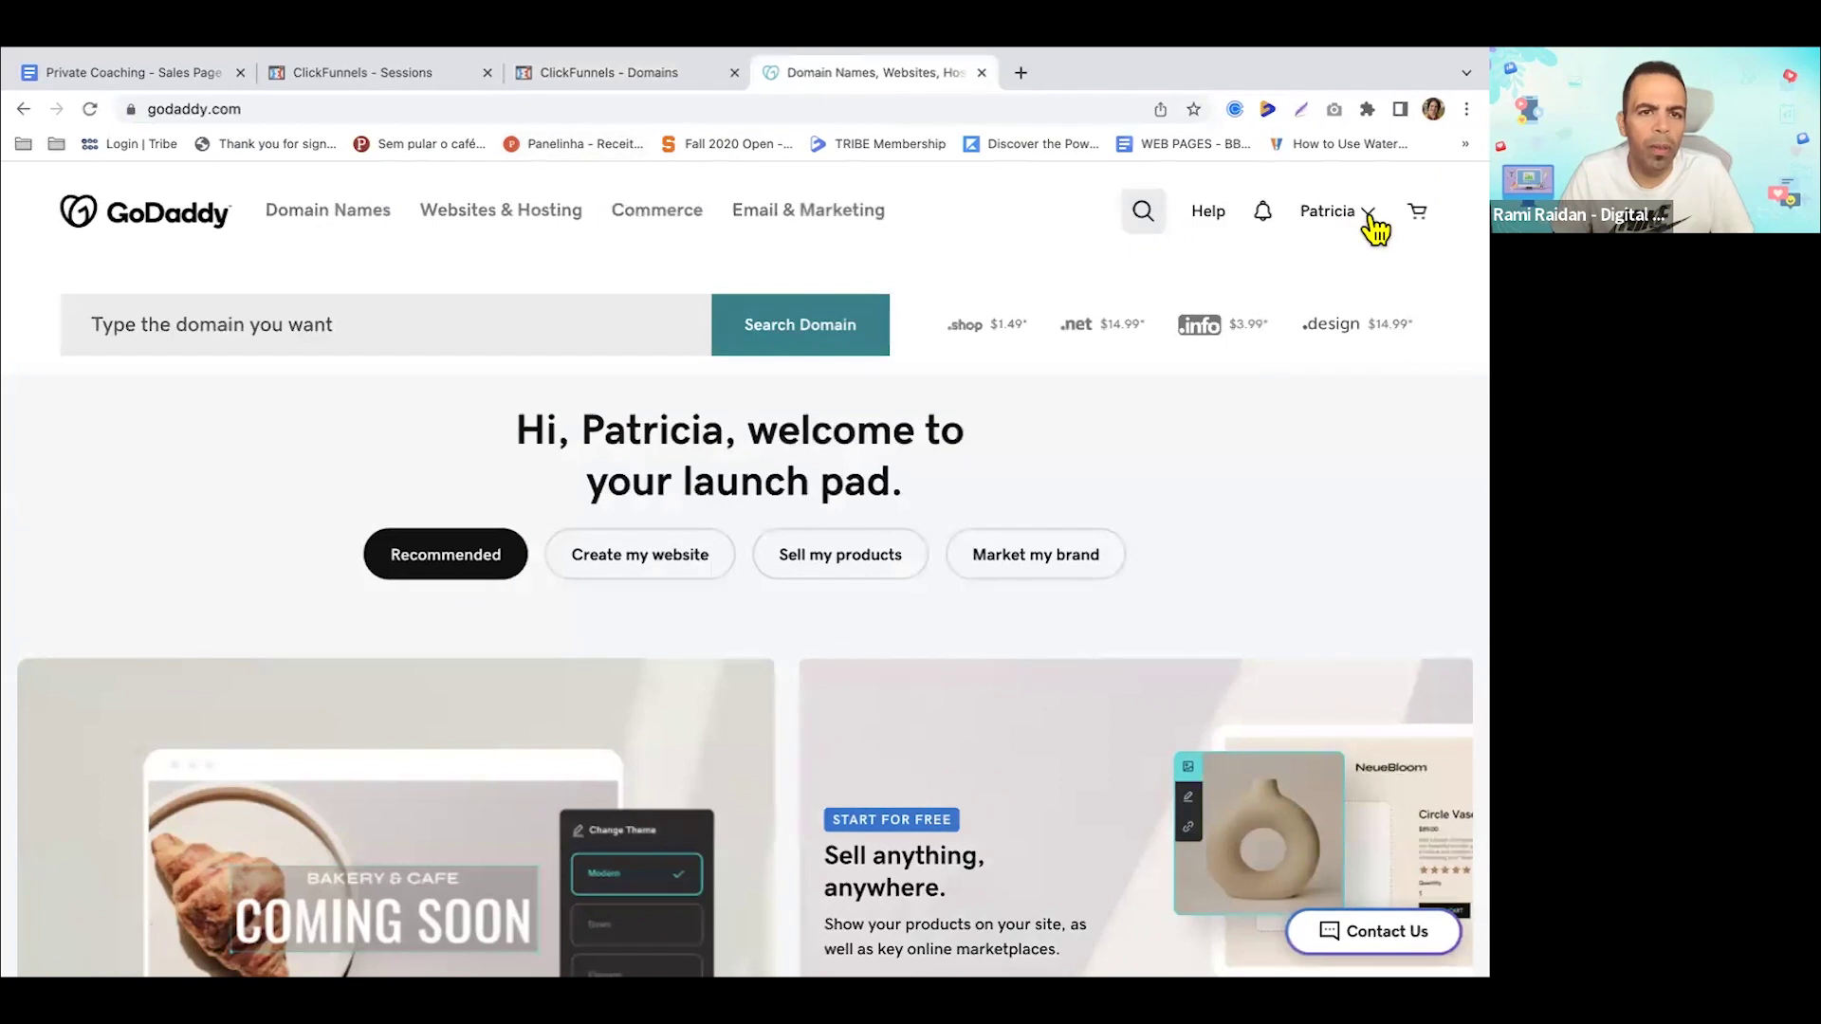
{"action": "left_click", "coordinate": [654, 110]}
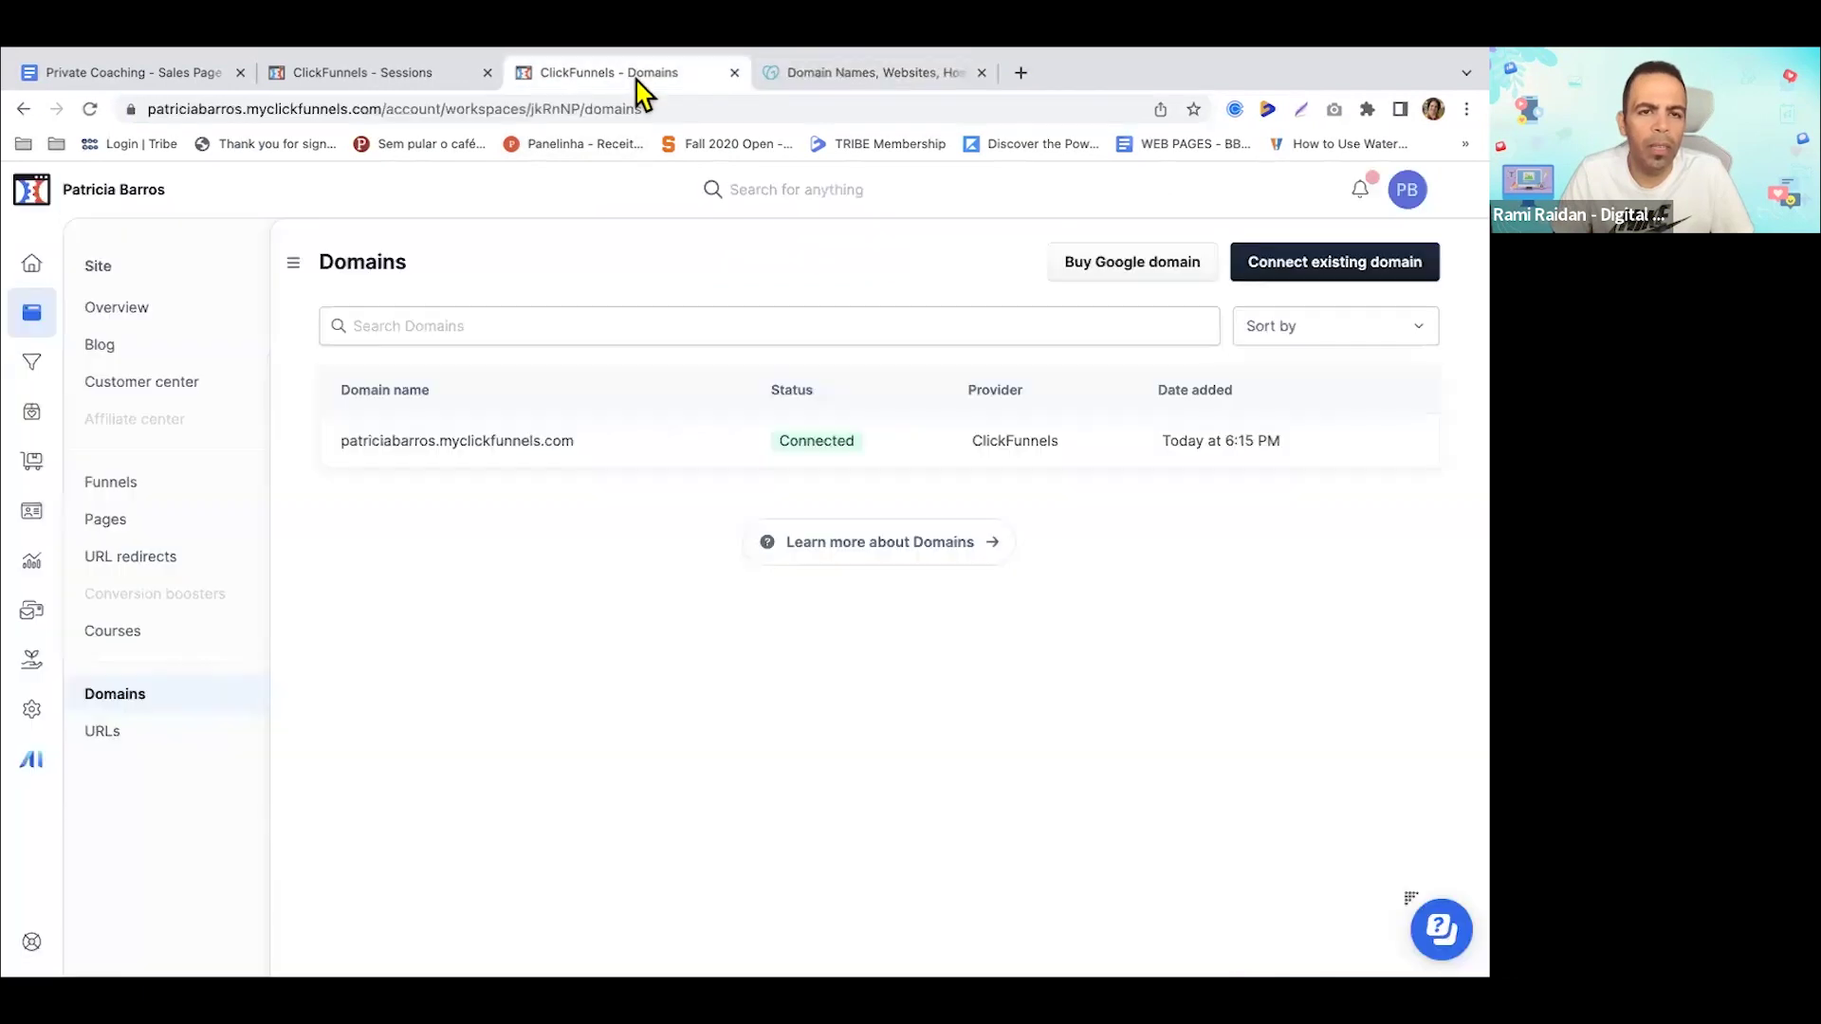
{"action": "left_click", "coordinate": [1324, 269]}
{"action": "left_click", "coordinate": [597, 620]}
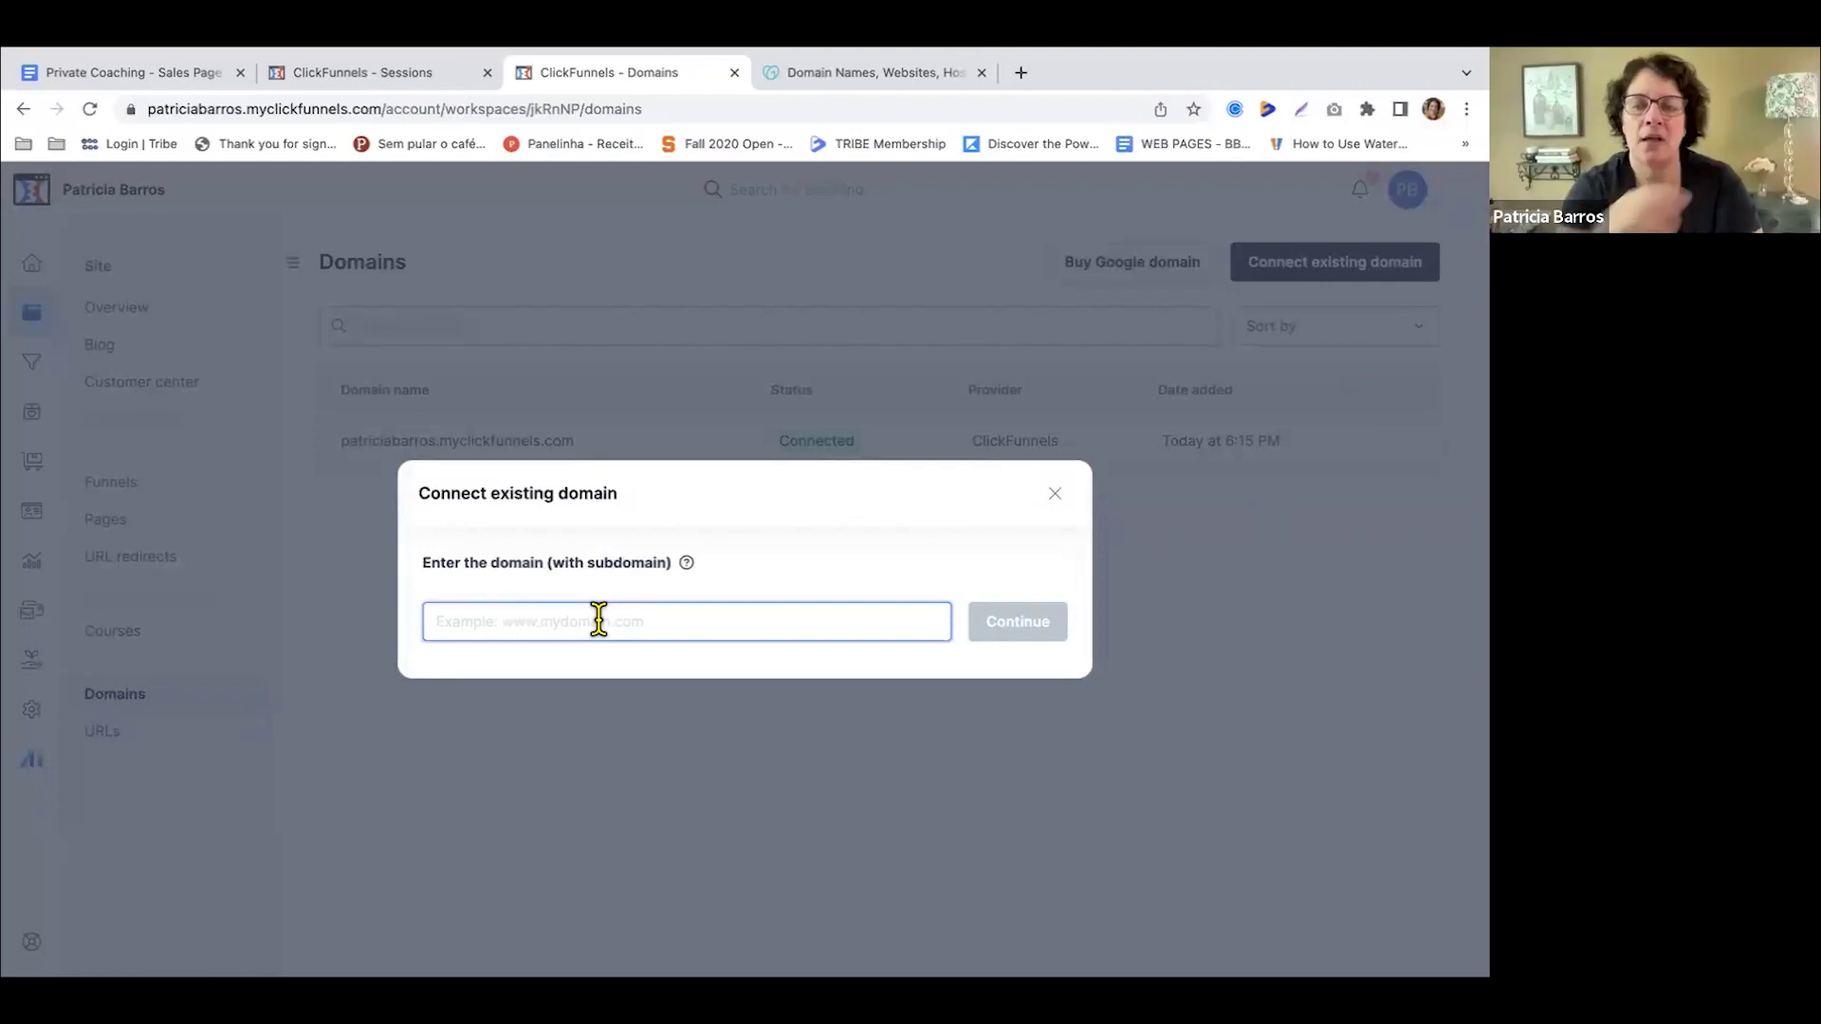
{"action": "type", "text": "pa"}
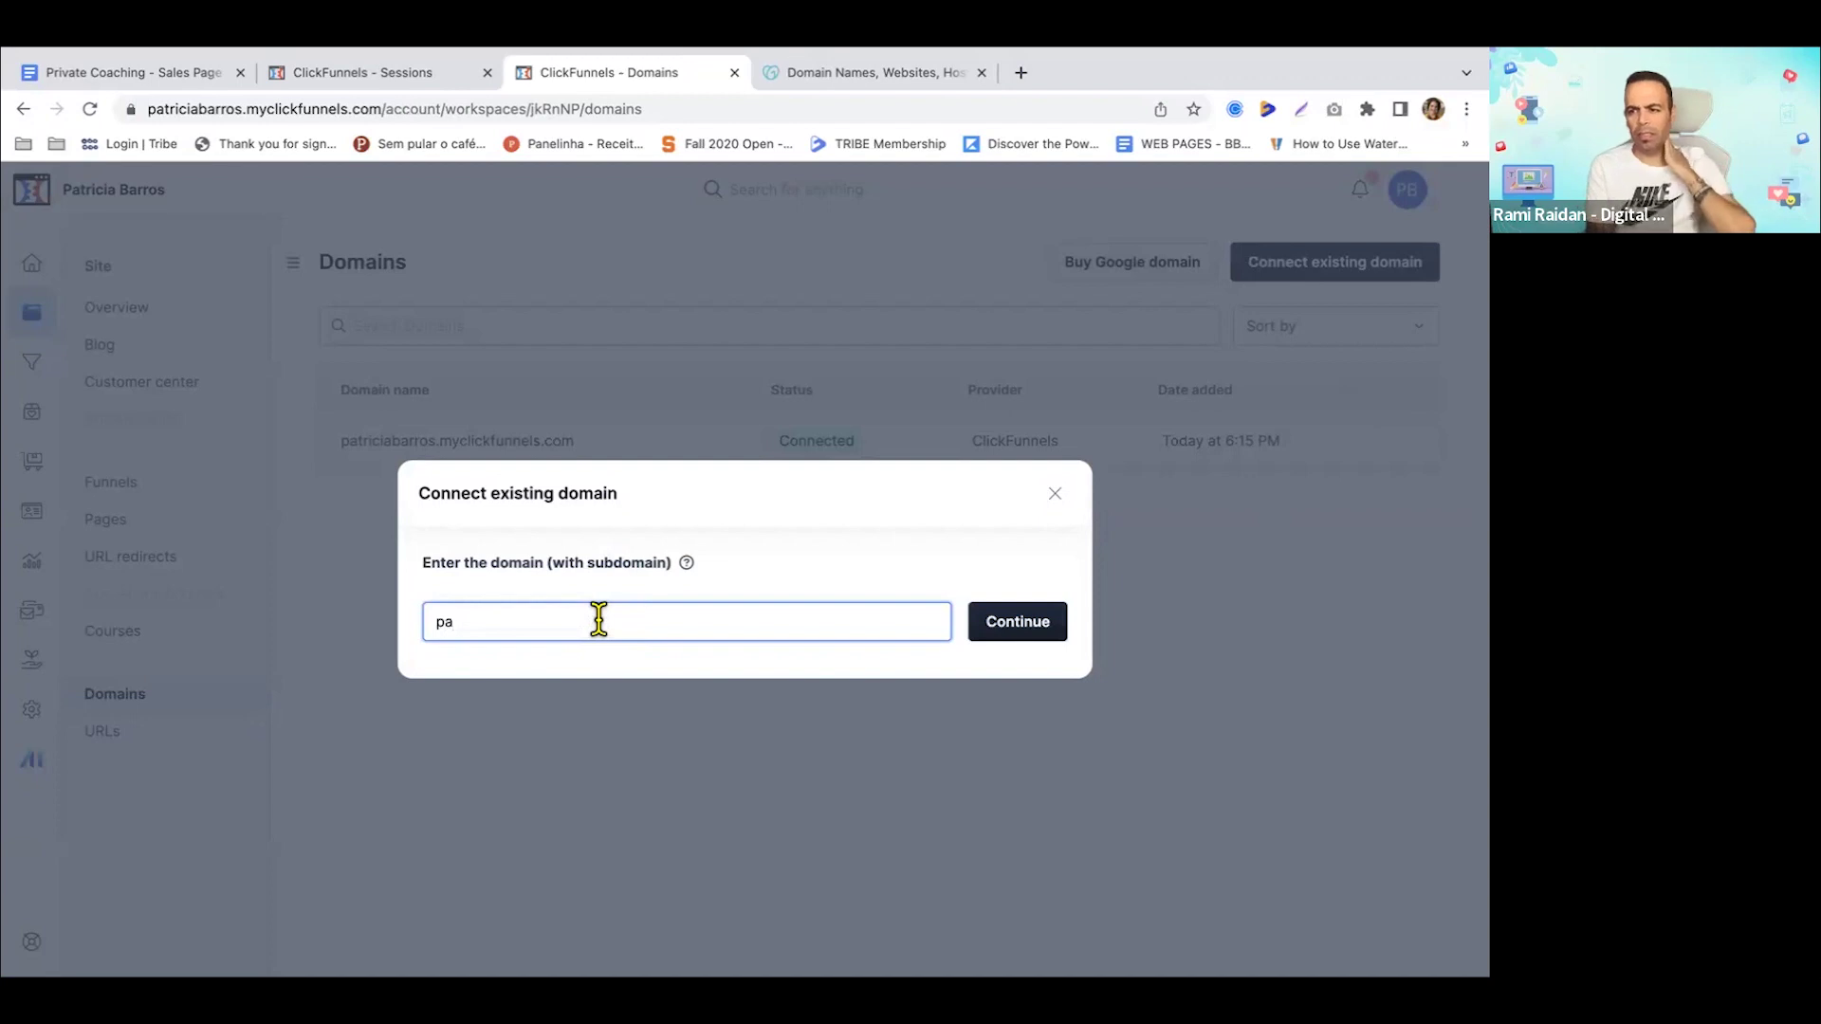
{"action": "type", "text": "tricia-barros.com"}
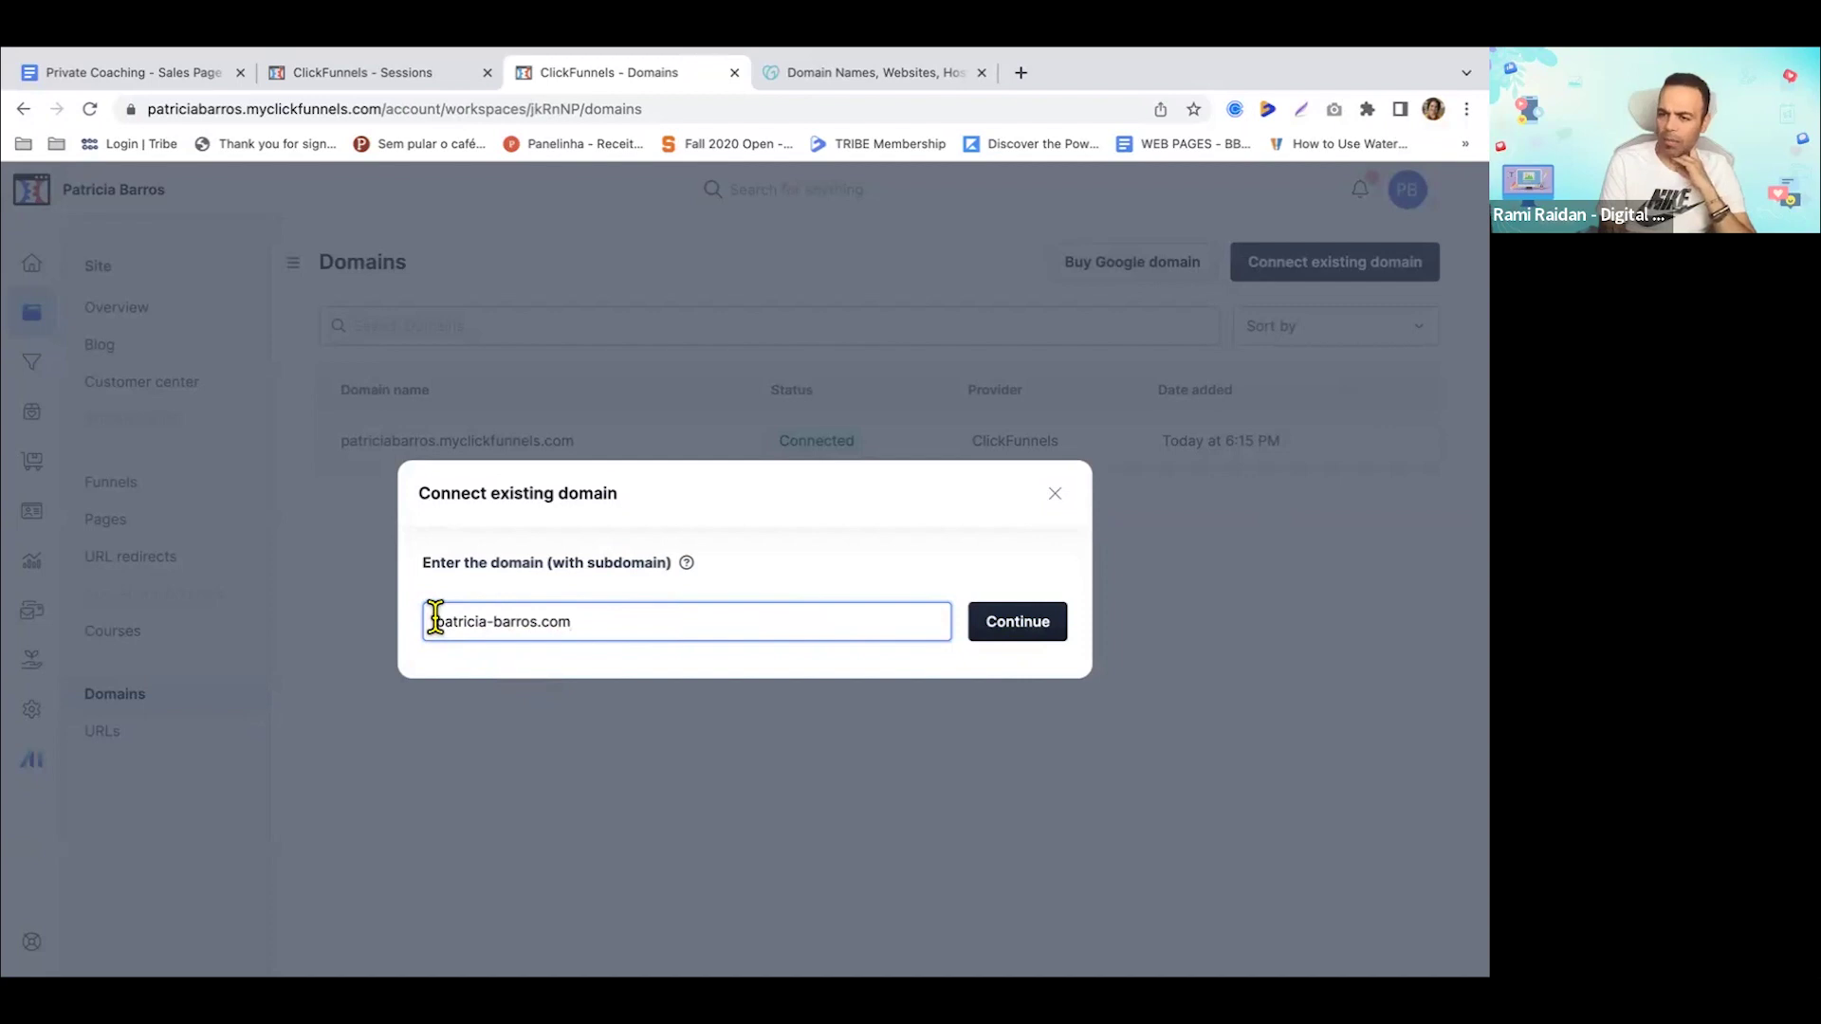
{"action": "left_click", "coordinate": [1032, 628]}
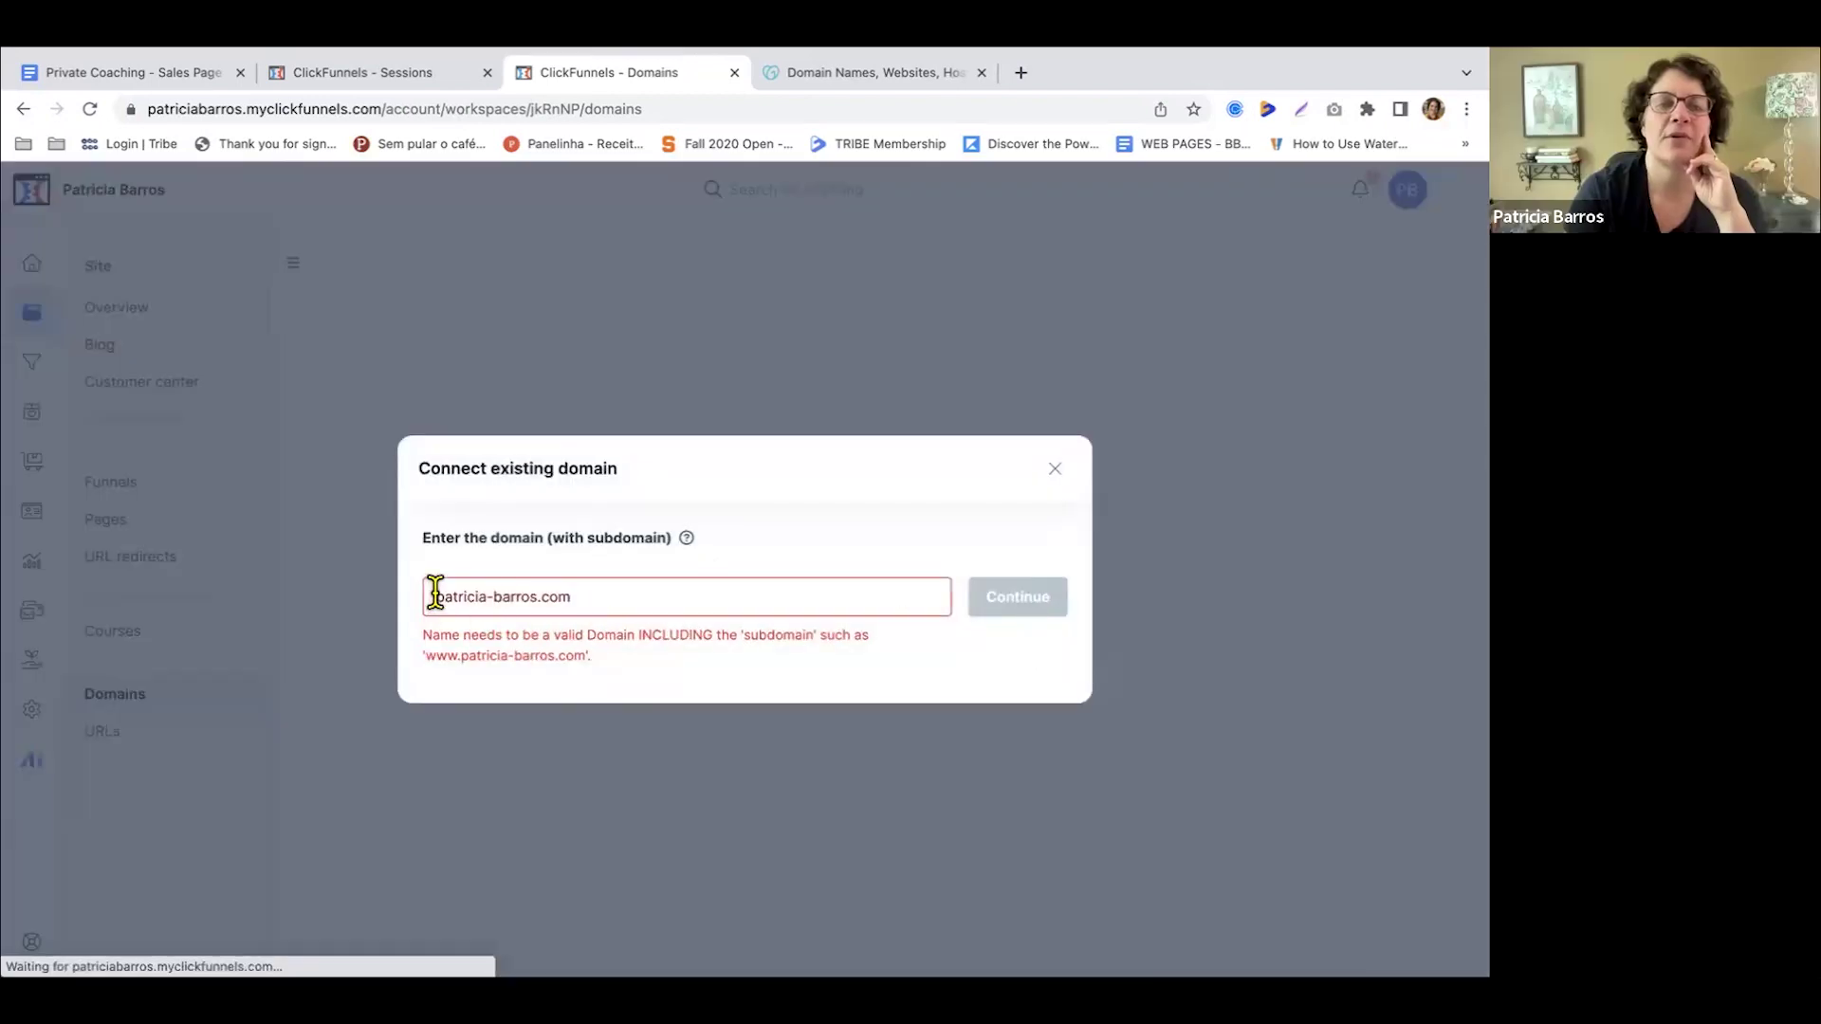
{"action": "left_click", "coordinate": [436, 595]}
{"action": "type", "text": "www."}
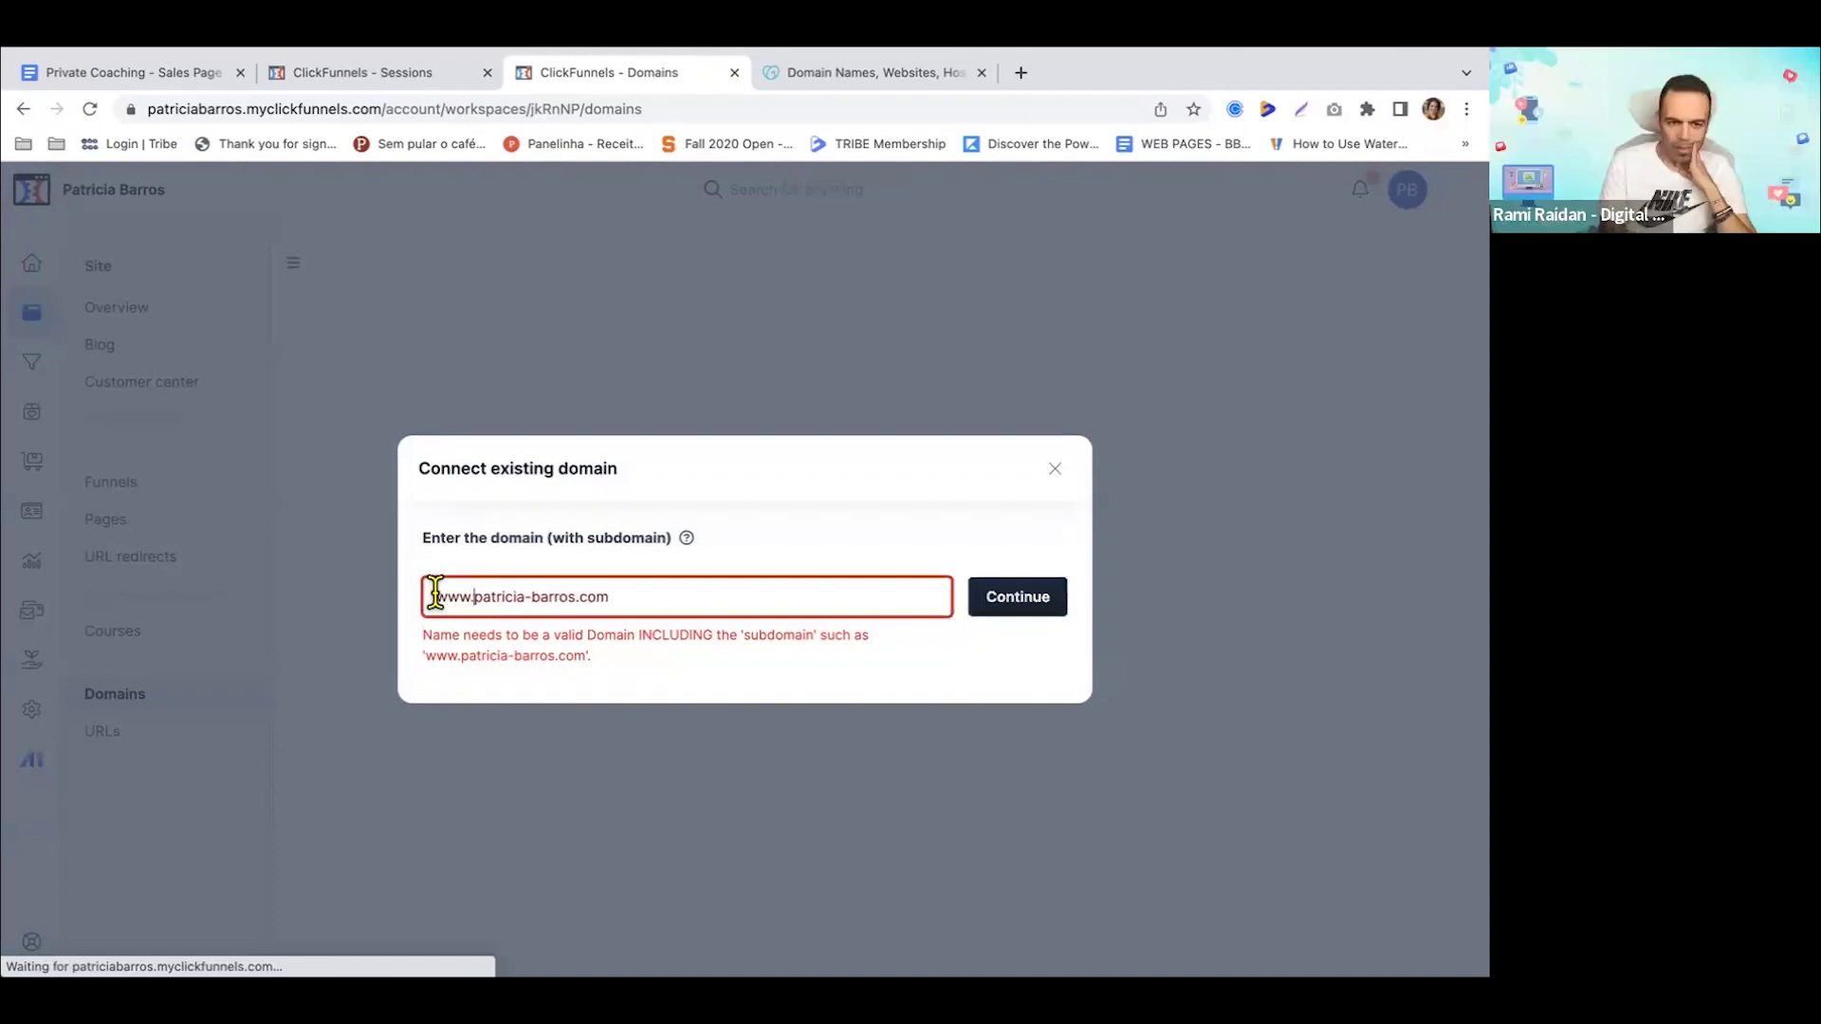
{"action": "left_click", "coordinate": [1009, 605]}
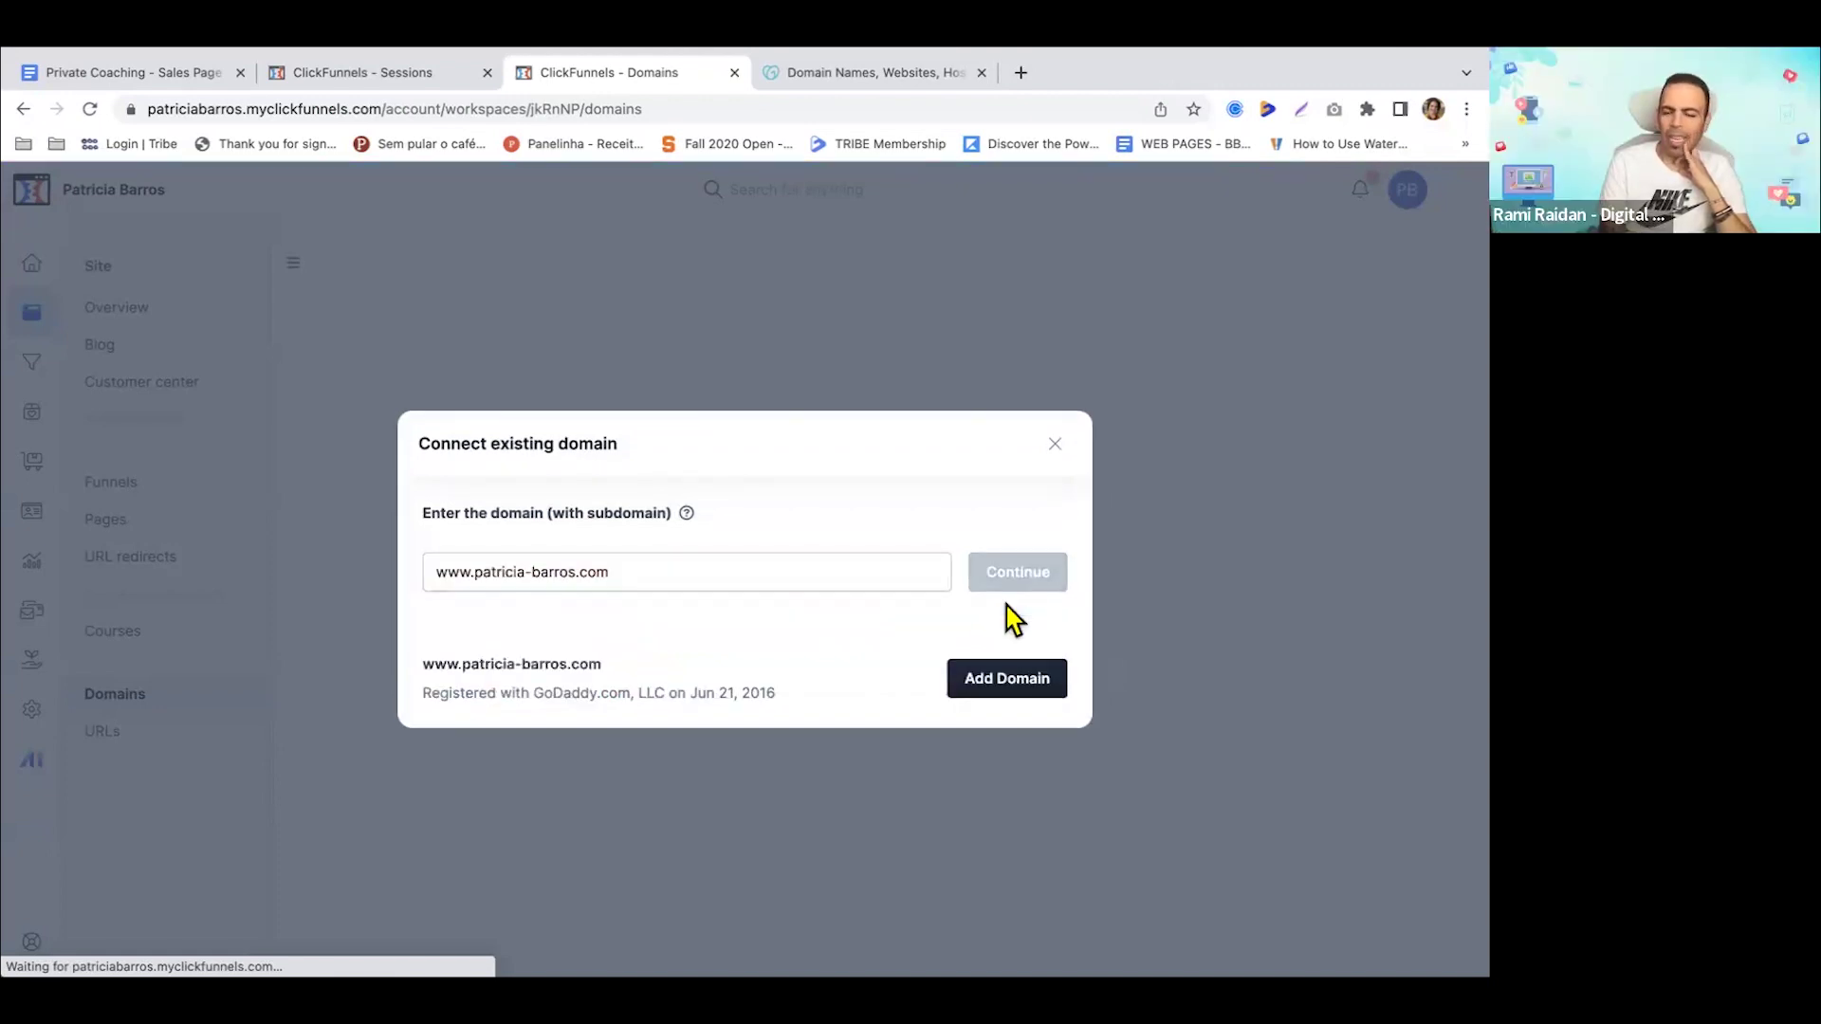
{"action": "left_click", "coordinate": [1011, 682]}
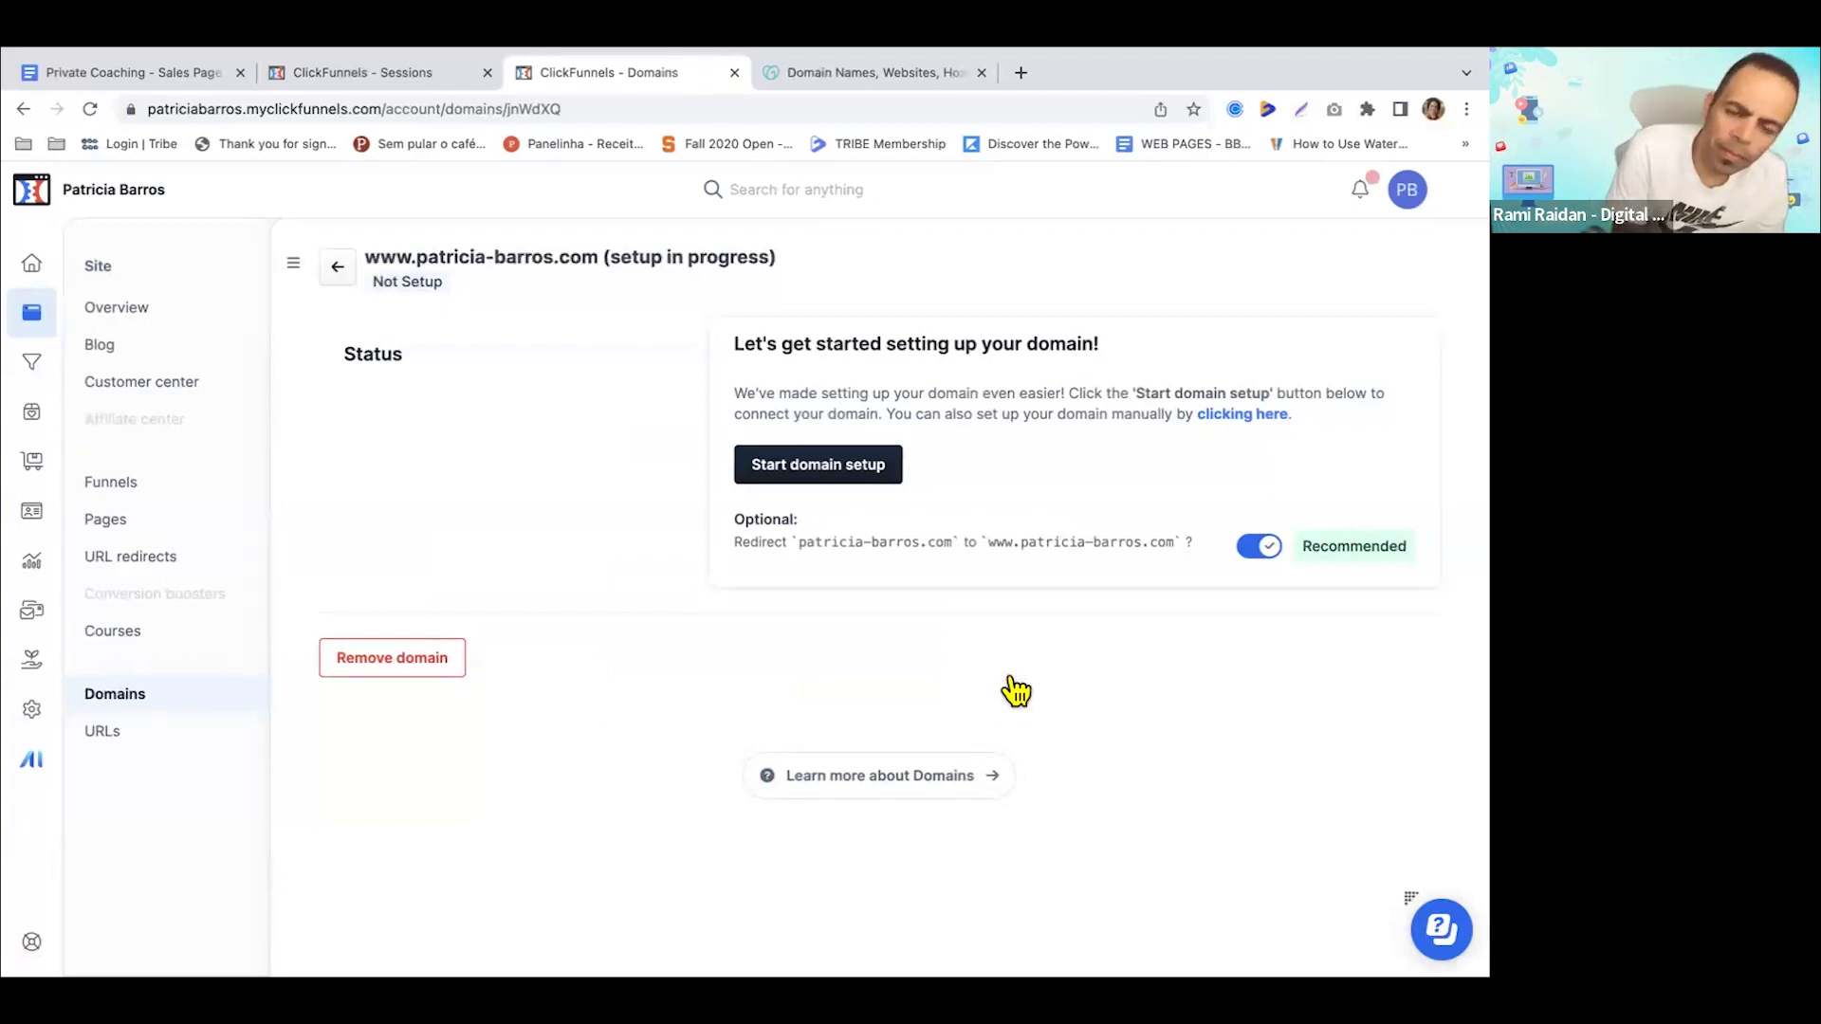
- Authorize GoDaddy to configure the domain's DNS records, noting the 24-48 hour propagation wait
{"action": "left_click", "coordinate": [842, 472]}
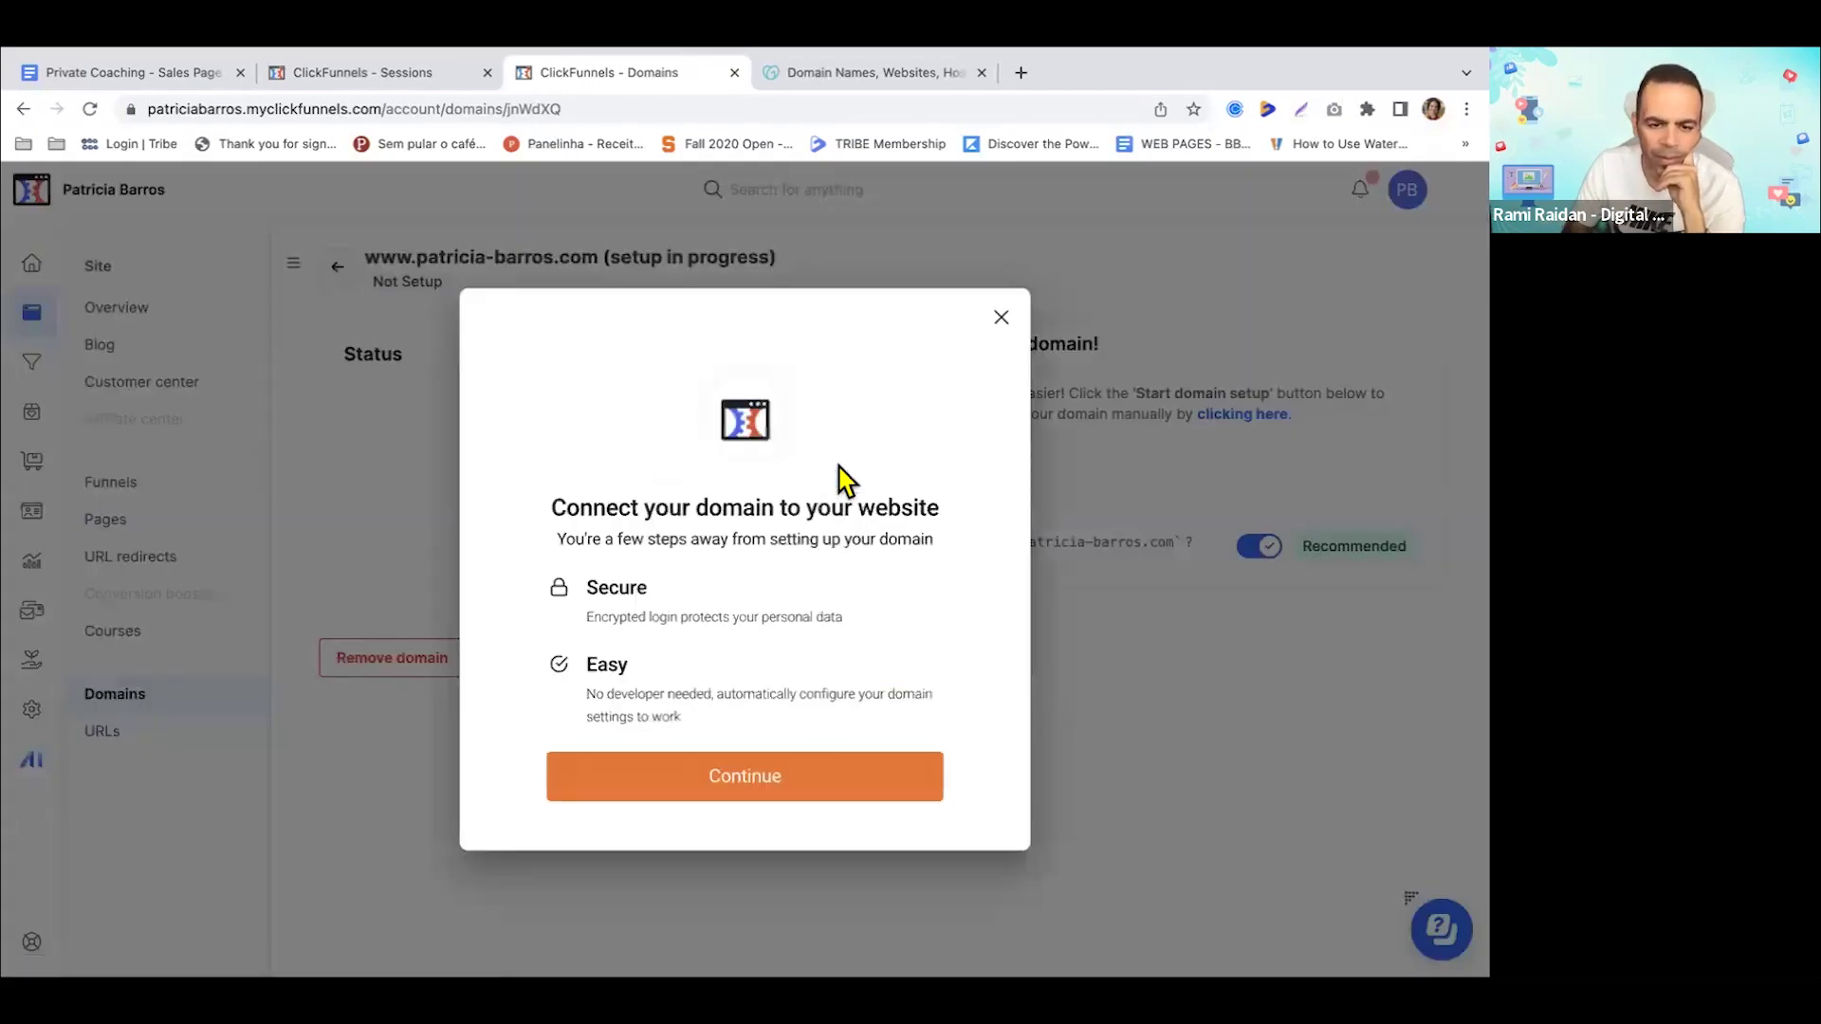
{"action": "left_click", "coordinate": [732, 778]}
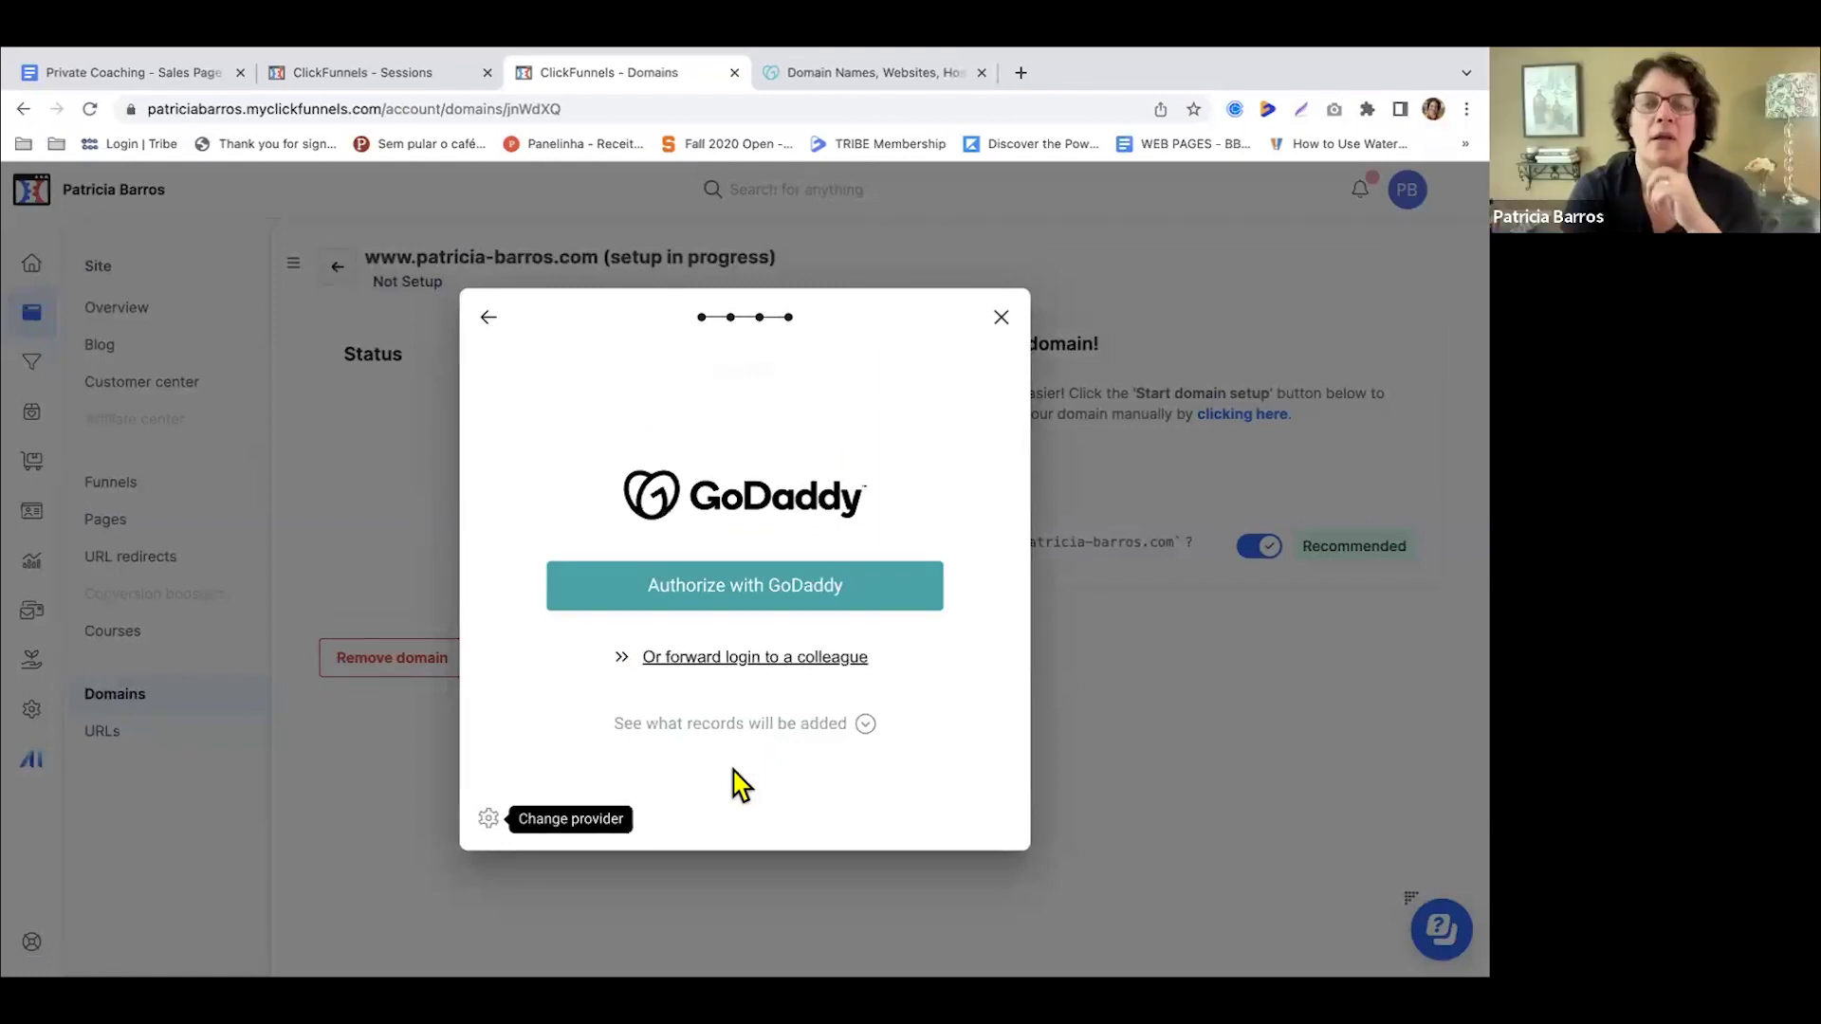
{"action": "left_click", "coordinate": [749, 589]}
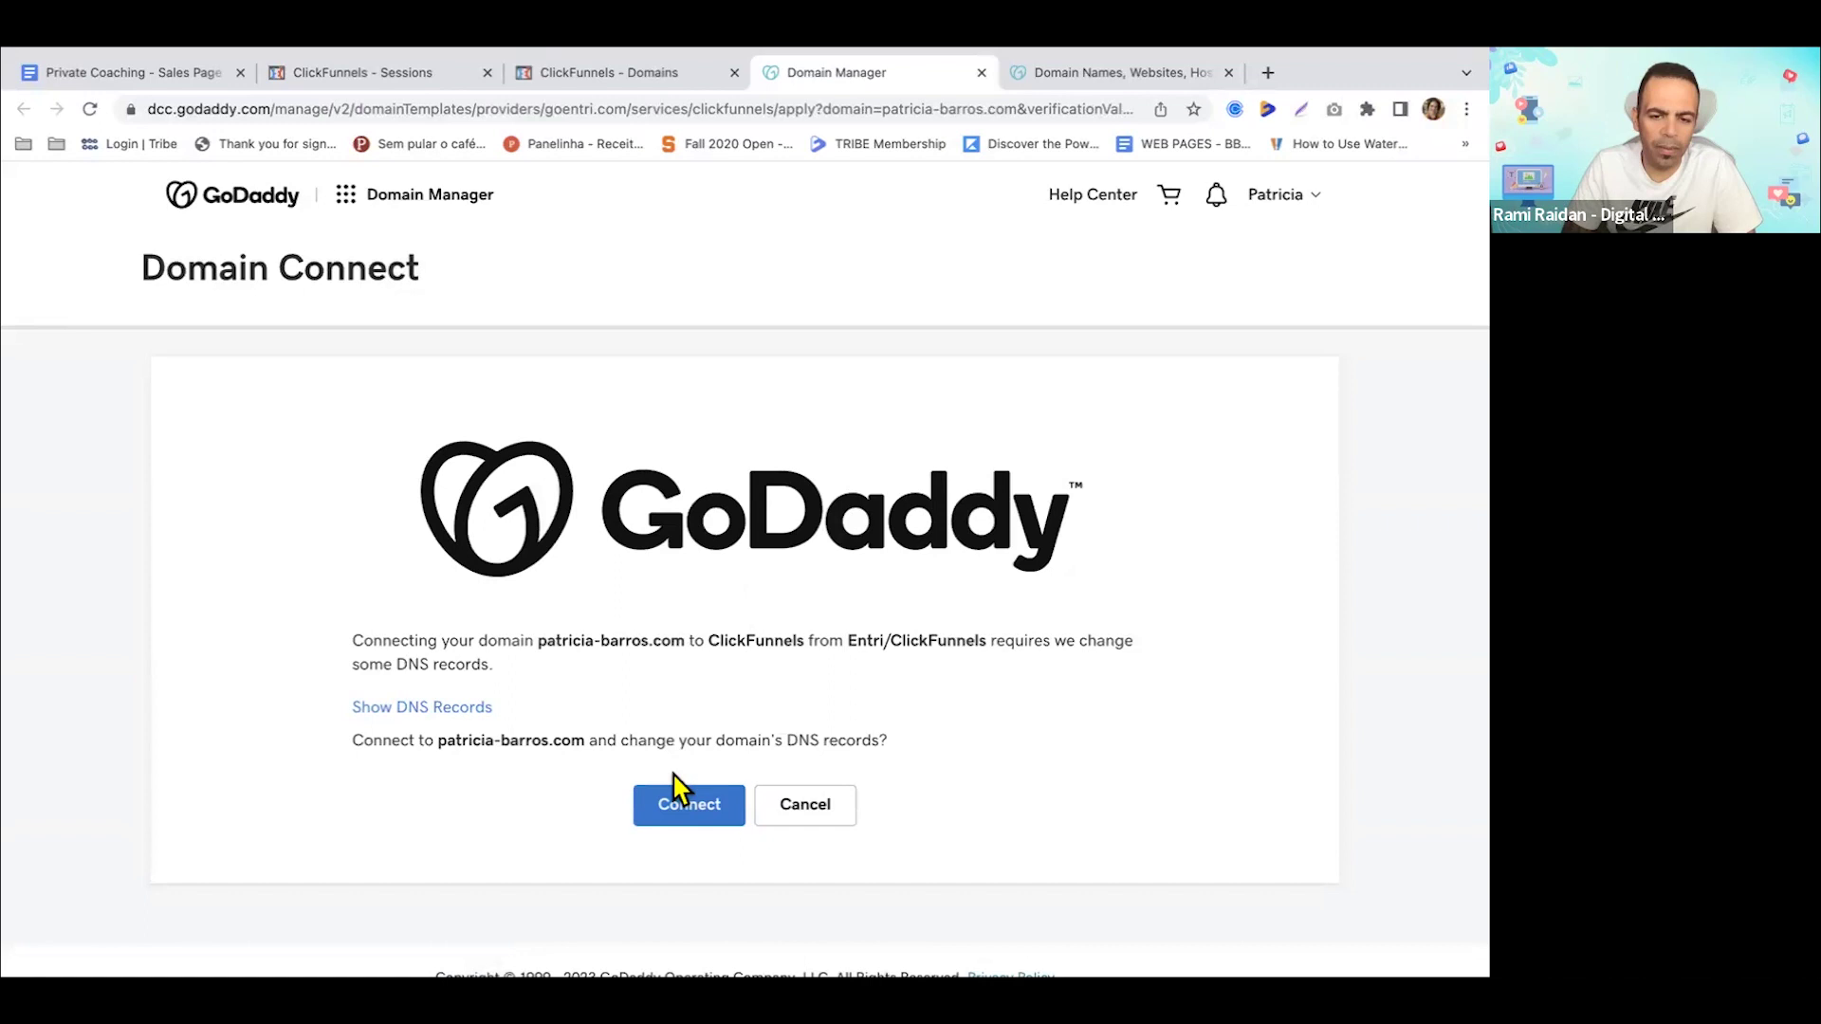
{"action": "left_click", "coordinate": [681, 818]}
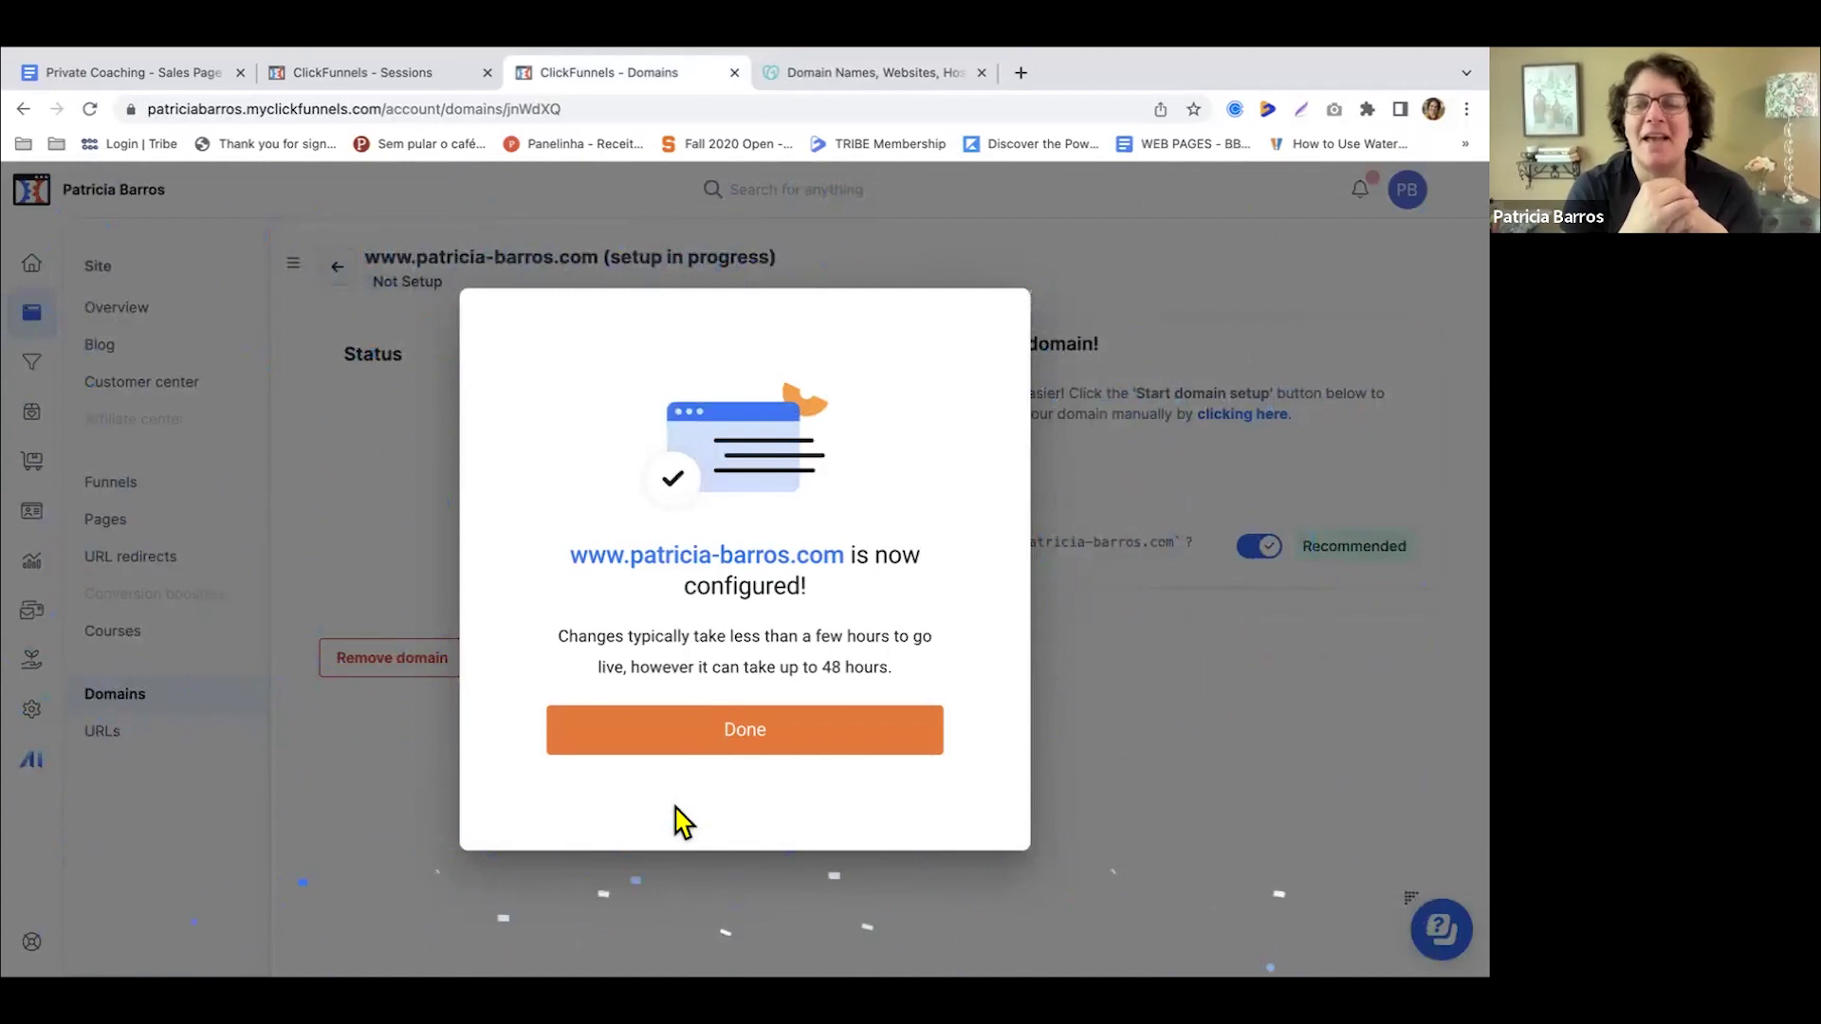
{"action": "left_click", "coordinate": [751, 749]}
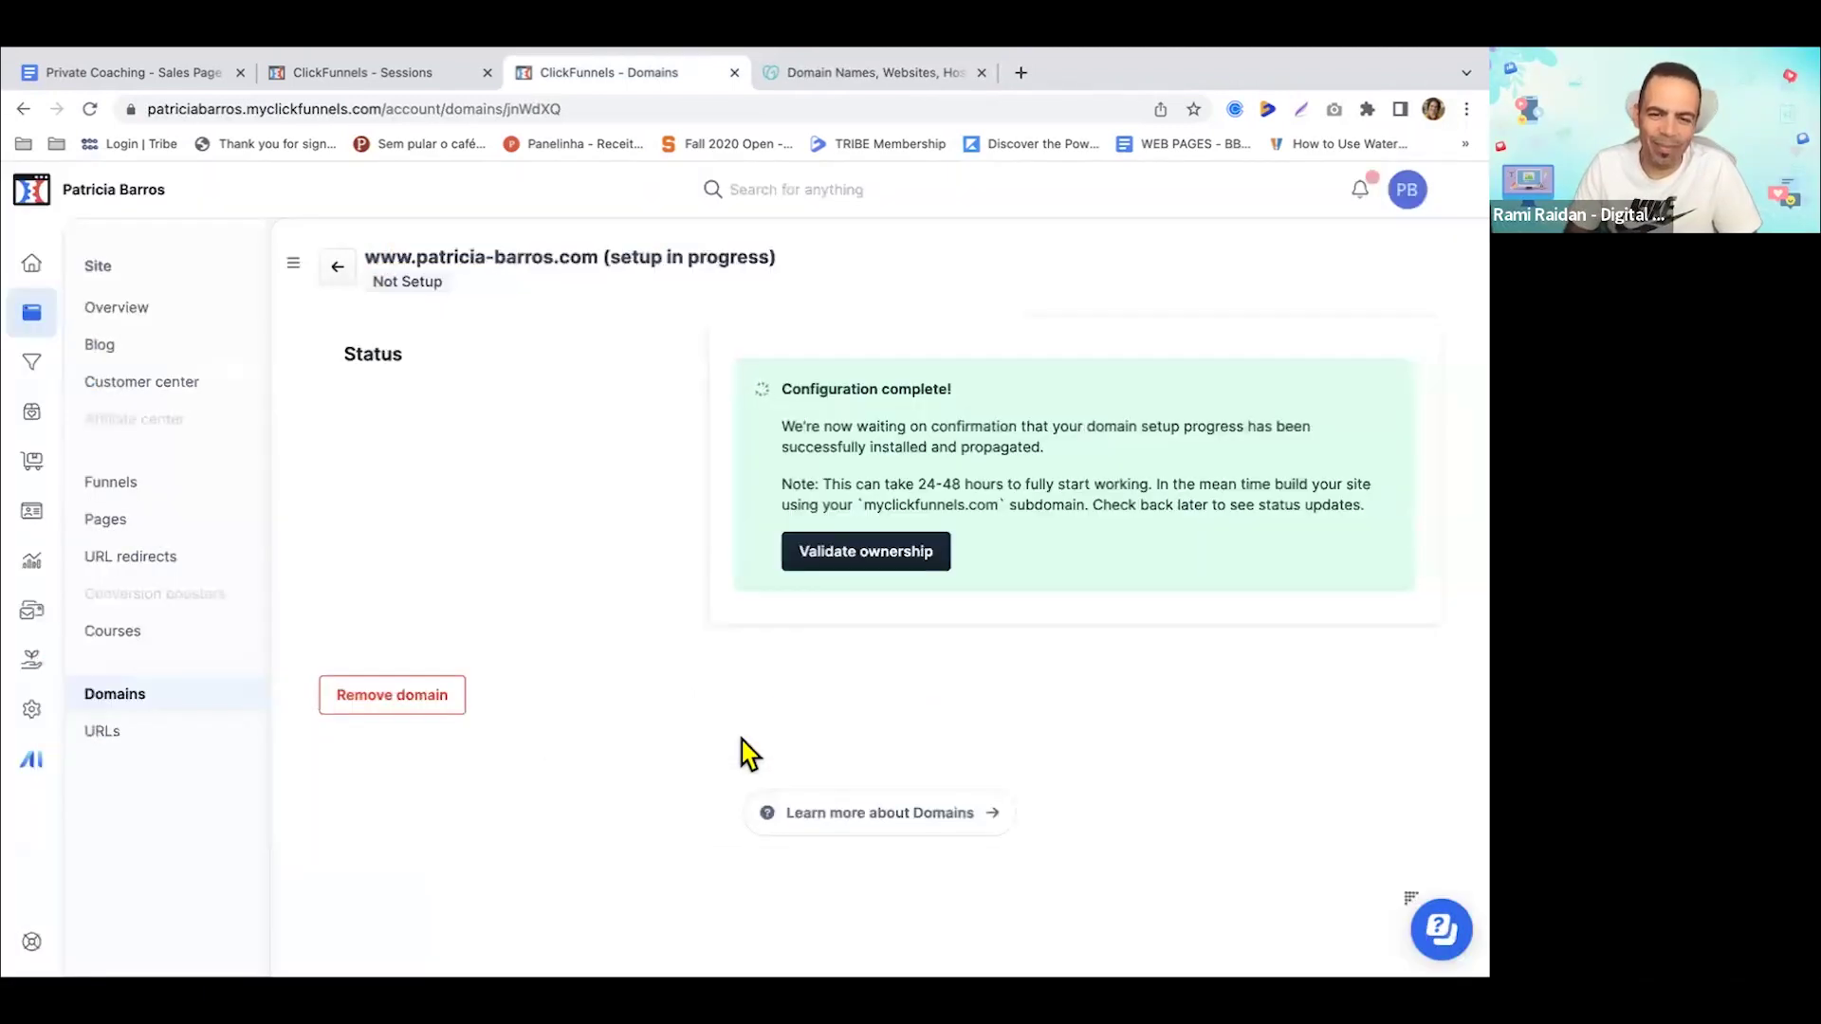
{"action": "double_click", "coordinate": [963, 484]}
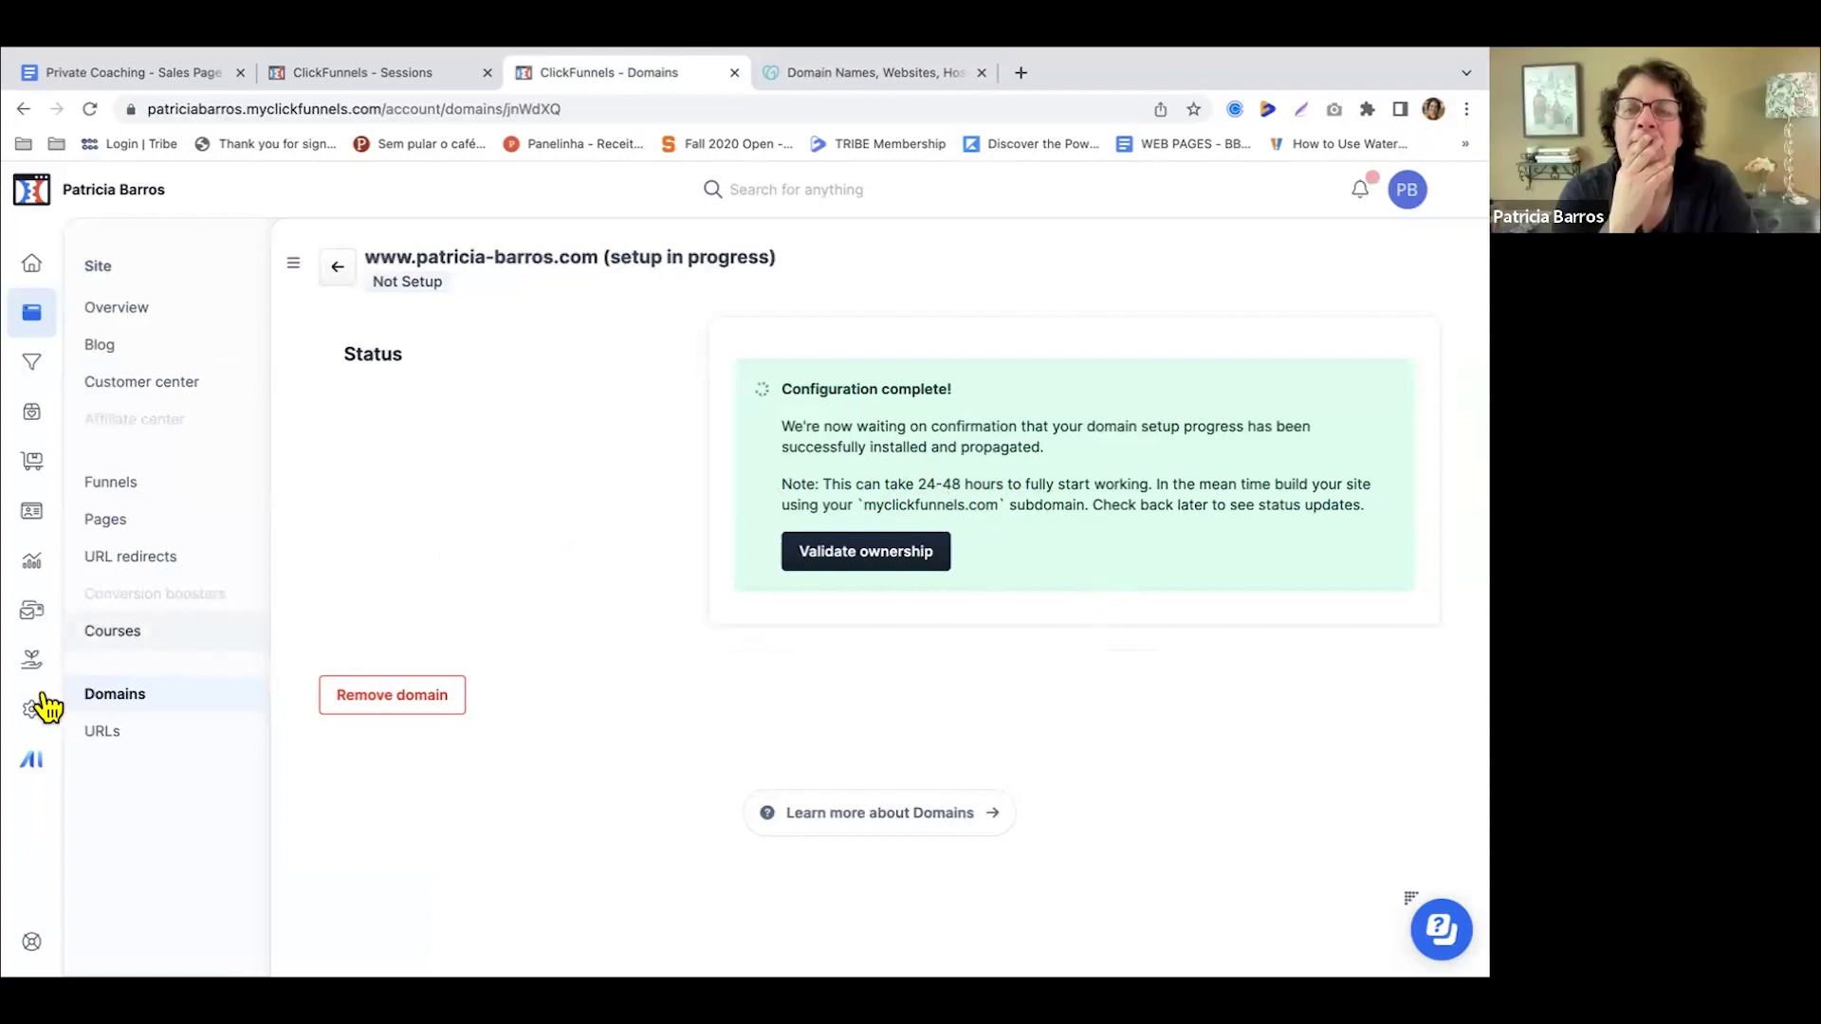
- Go to the workspace Funnels section, then the Products list with its $29.00 hidden product
{"action": "left_click", "coordinate": [55, 365]}
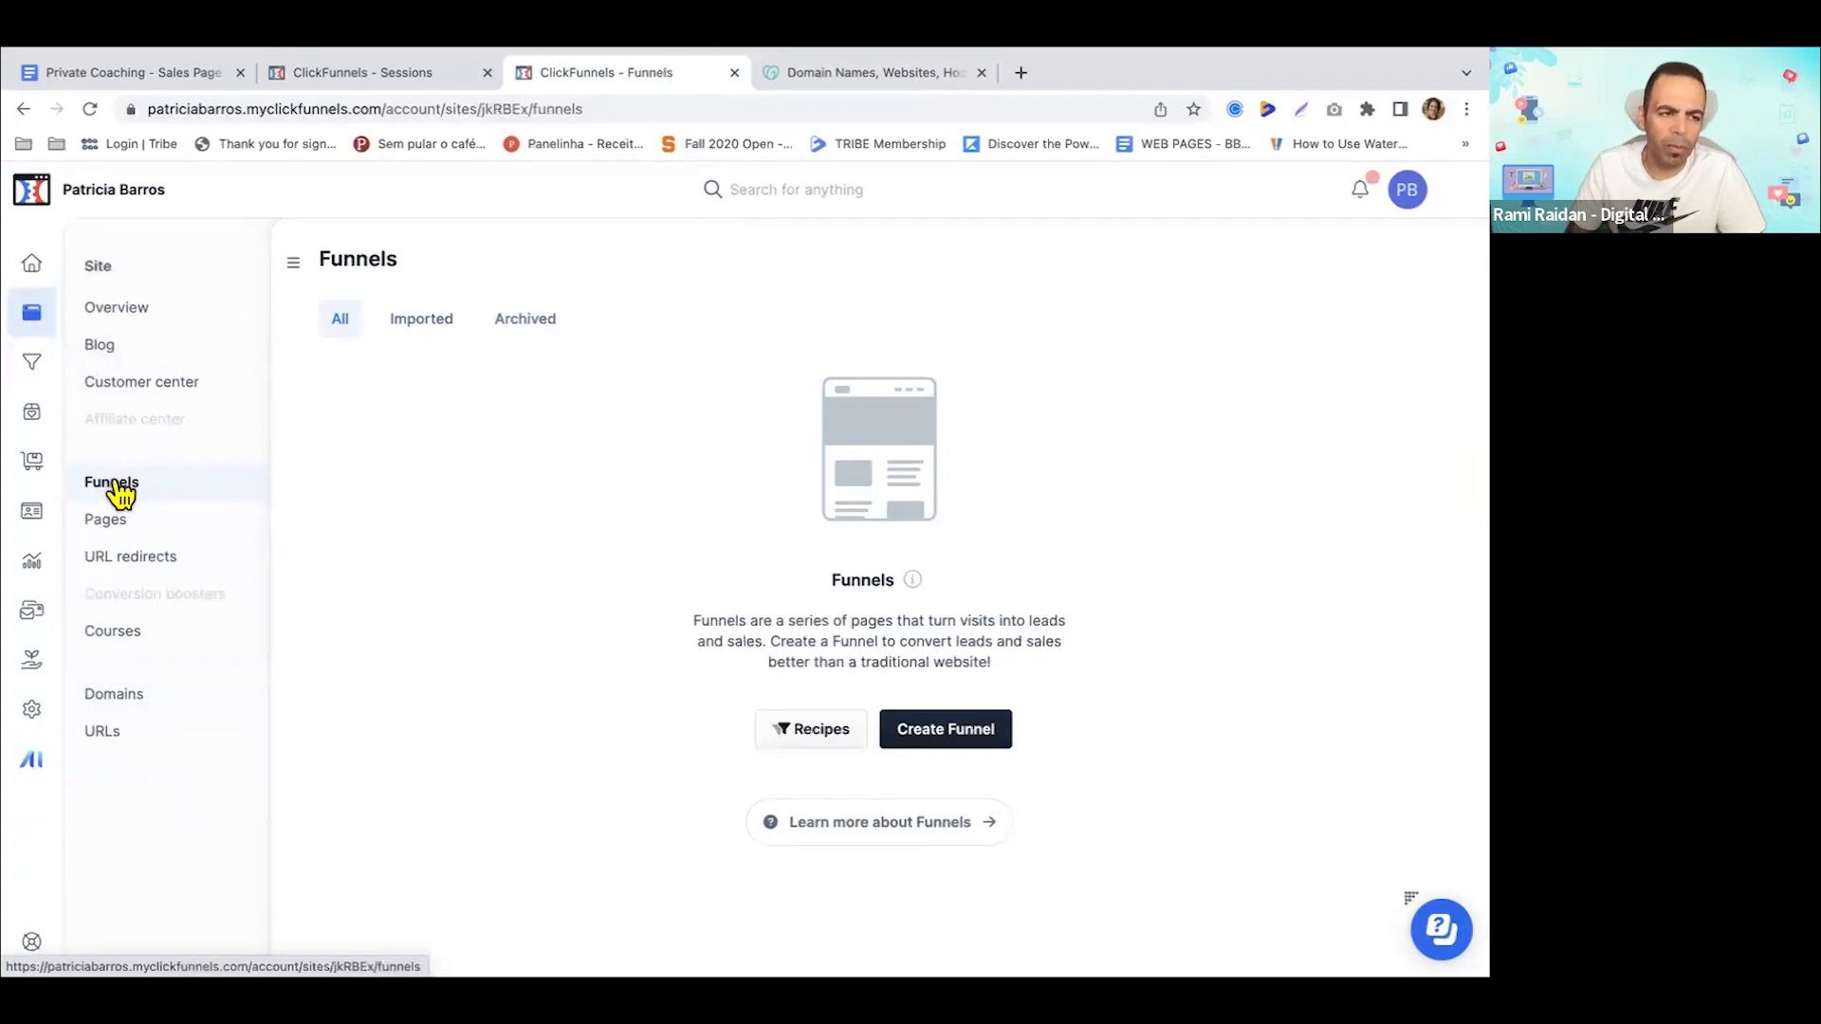
{"action": "left_click", "coordinate": [32, 370]}
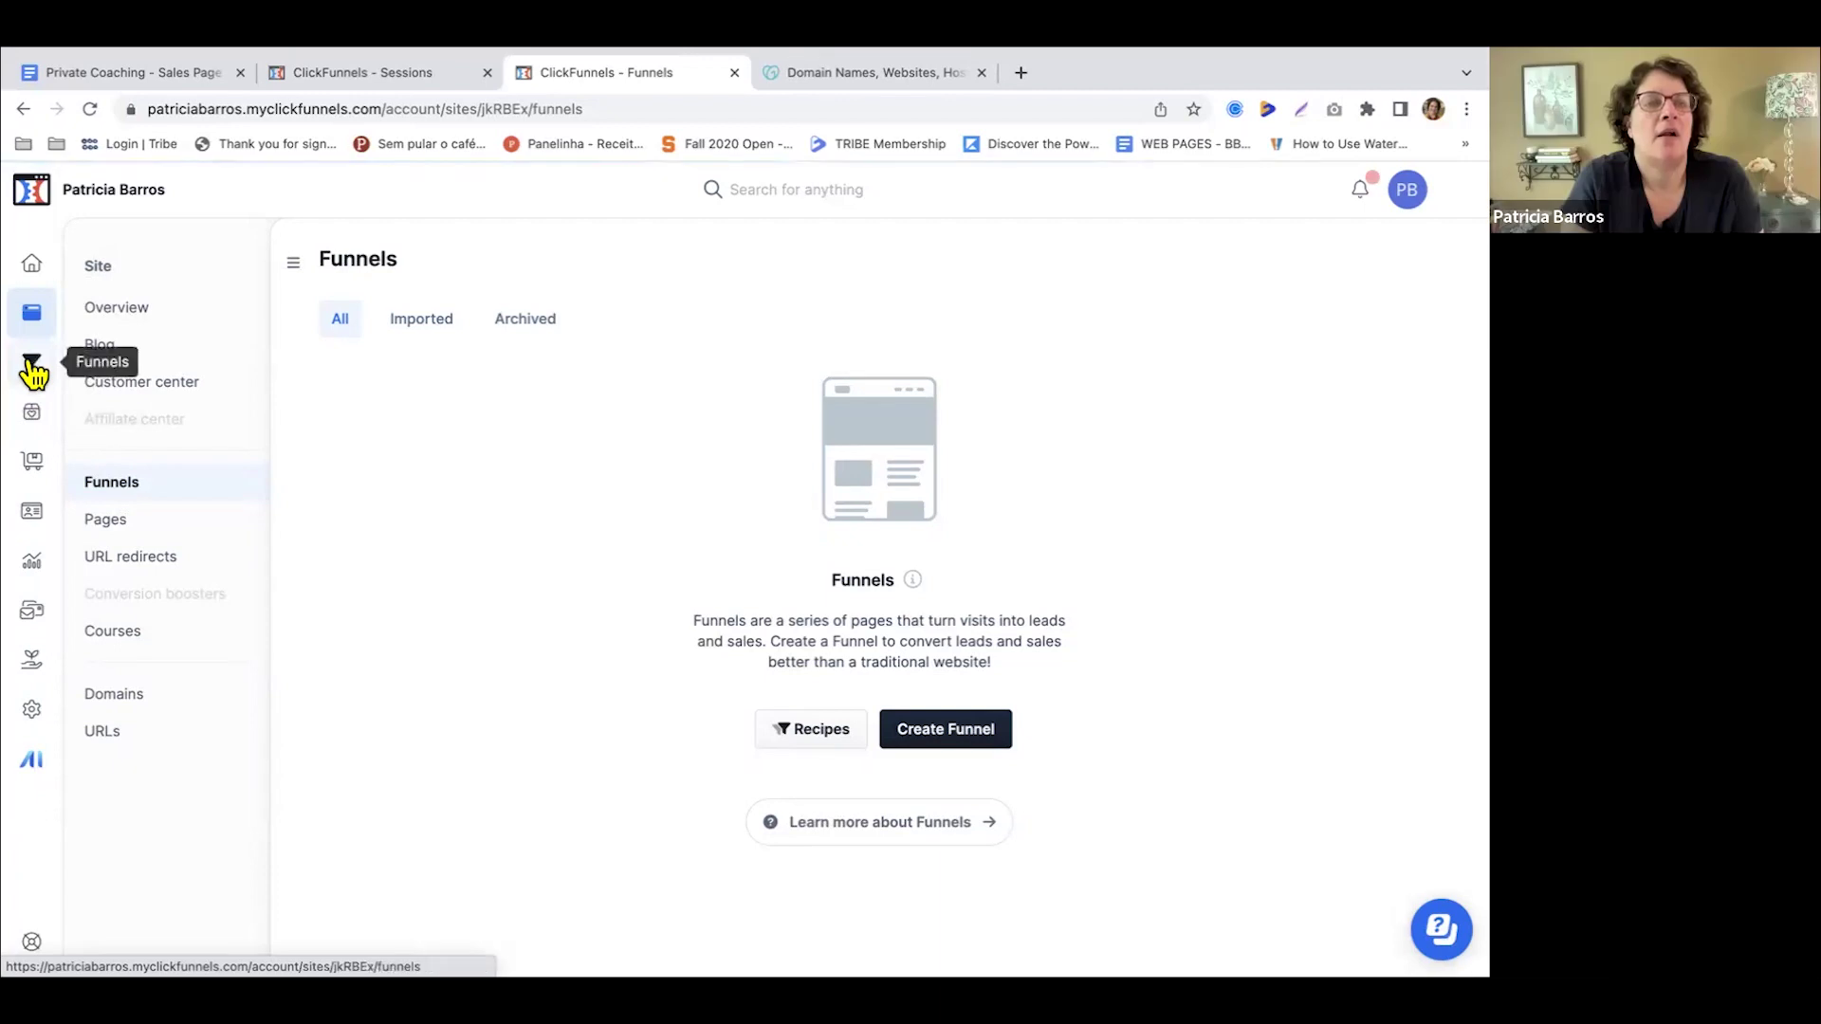
{"action": "left_click", "coordinate": [33, 422]}
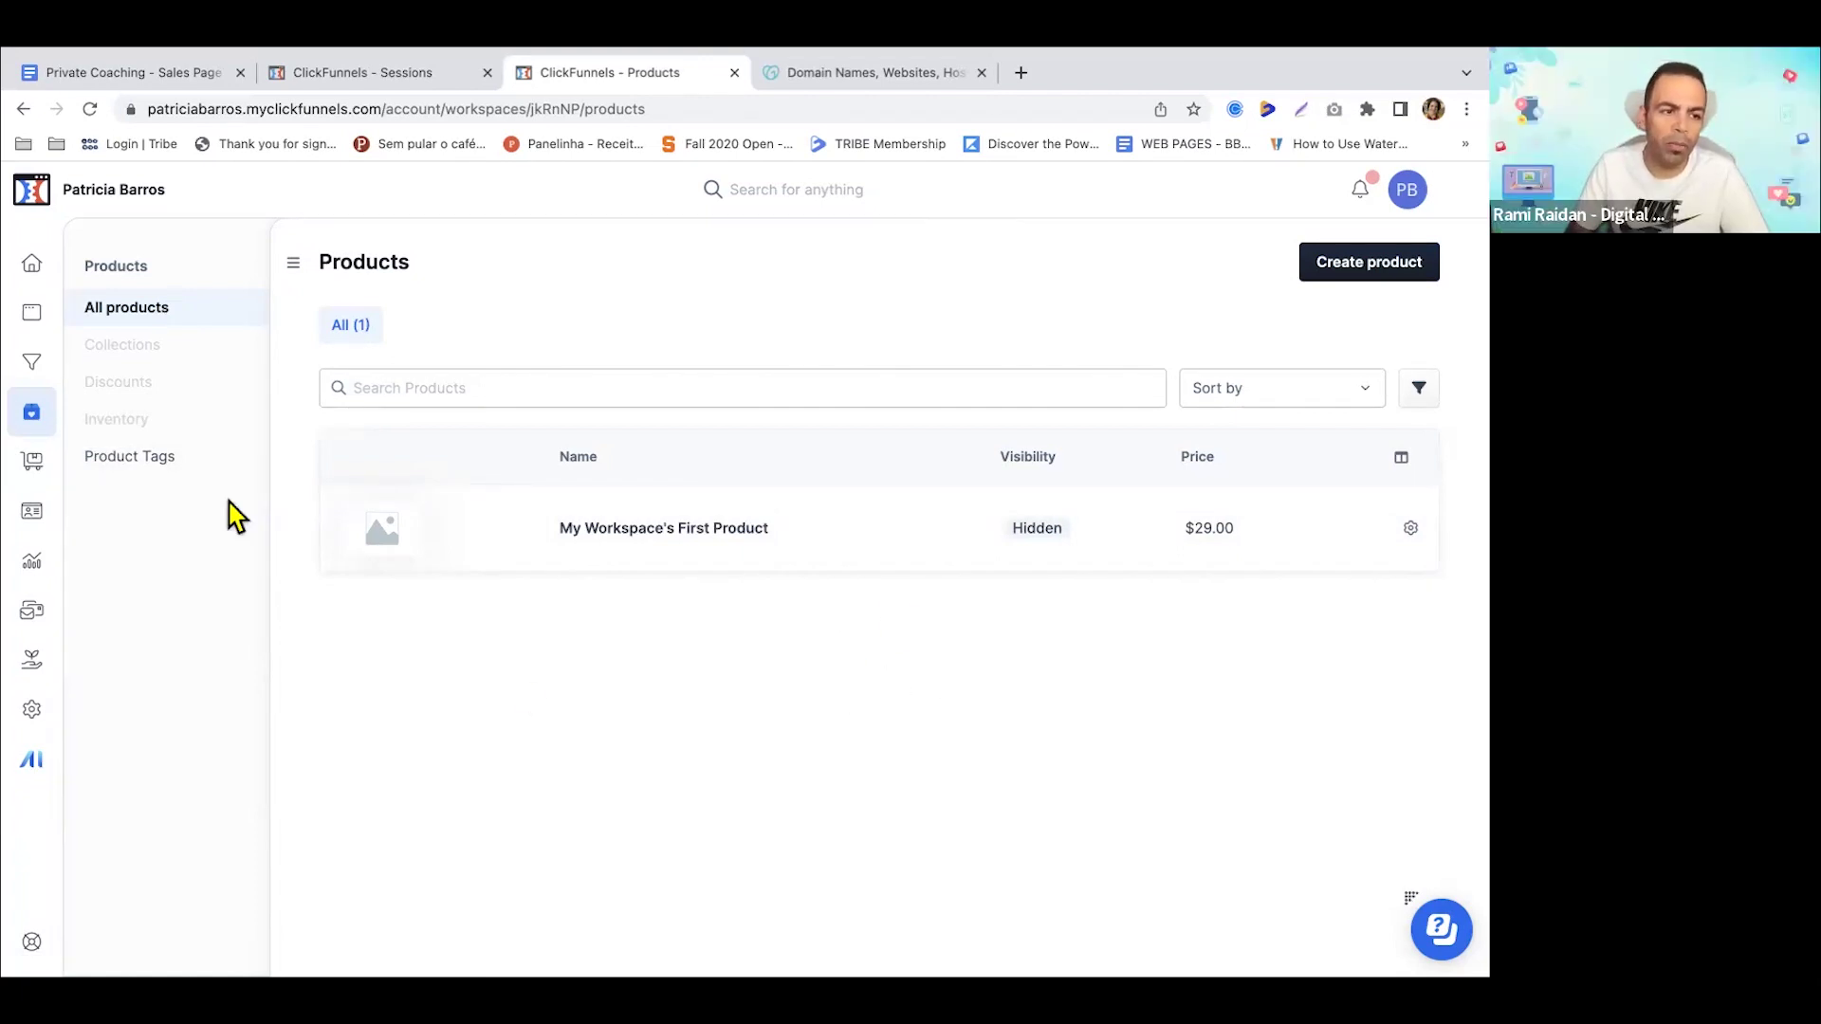
- Switch to the Orders page, which has no orders yet
{"action": "left_click", "coordinate": [36, 461]}
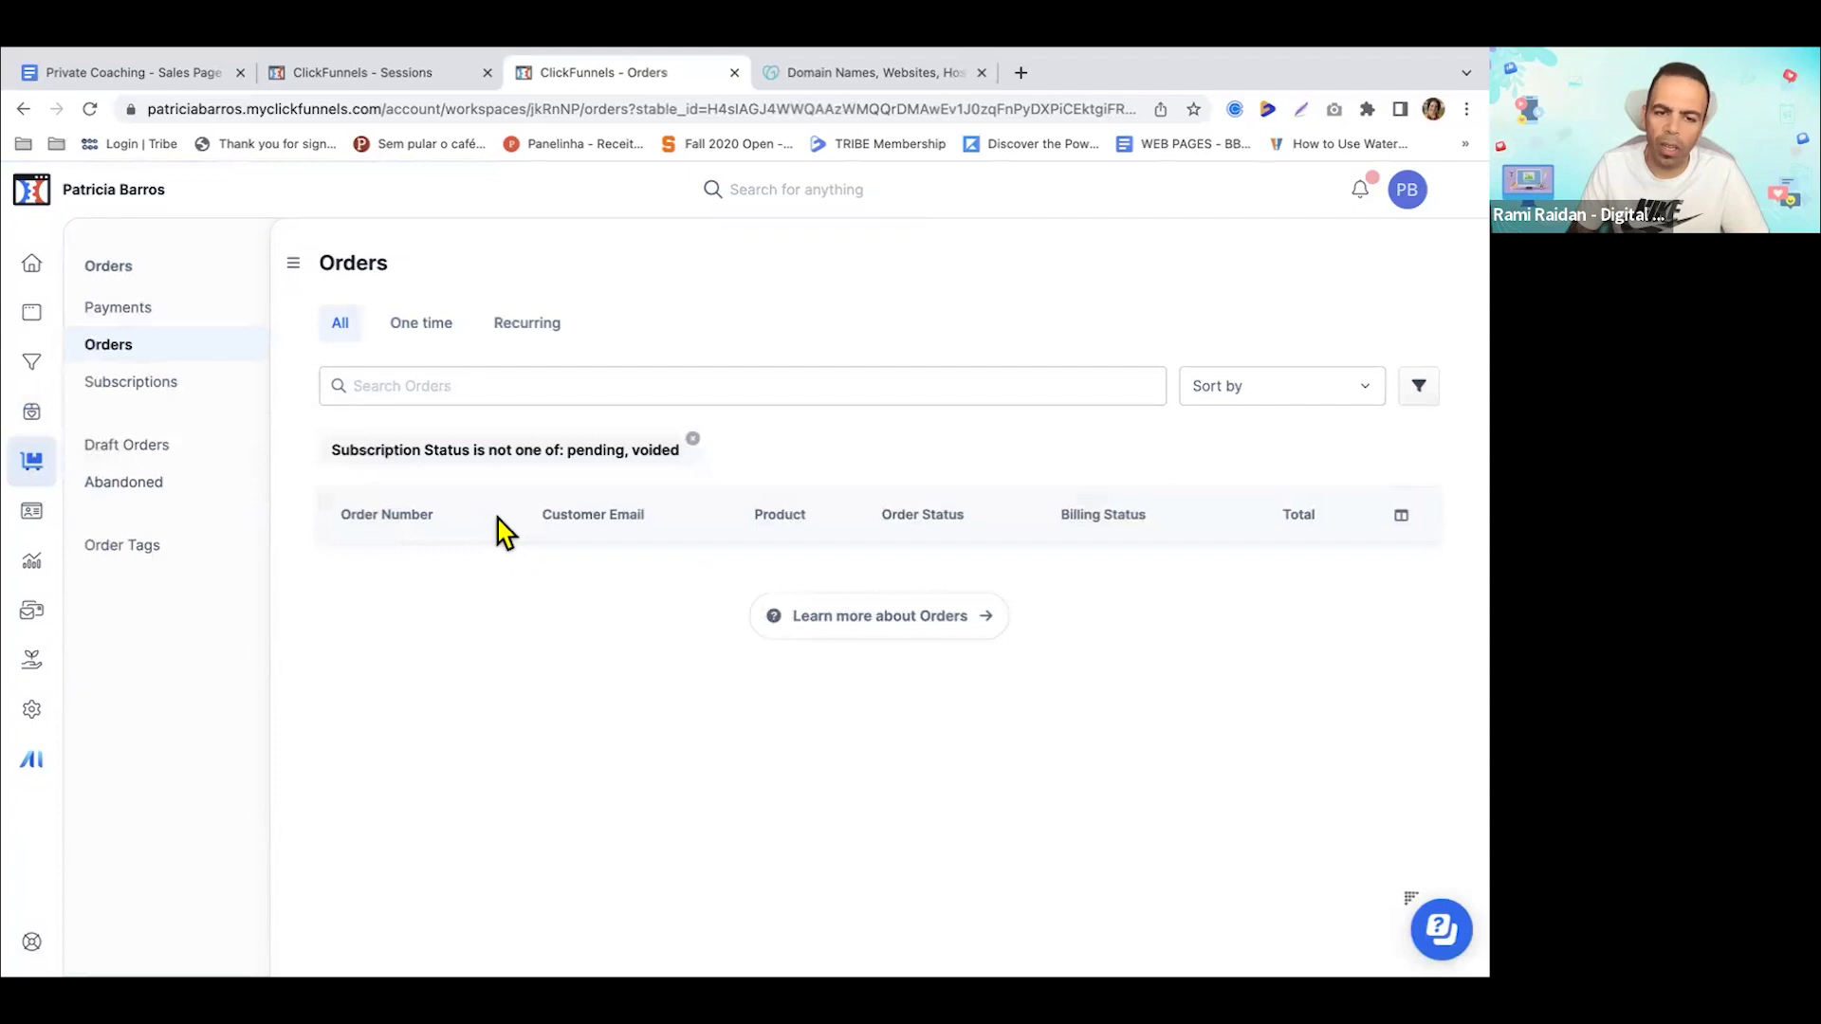
- Check the Subscriptions and Abandoned order views, then open the empty Contacts page
{"action": "left_click_drag", "start_coordinate": [894, 514], "coordinate": [1350, 548]}
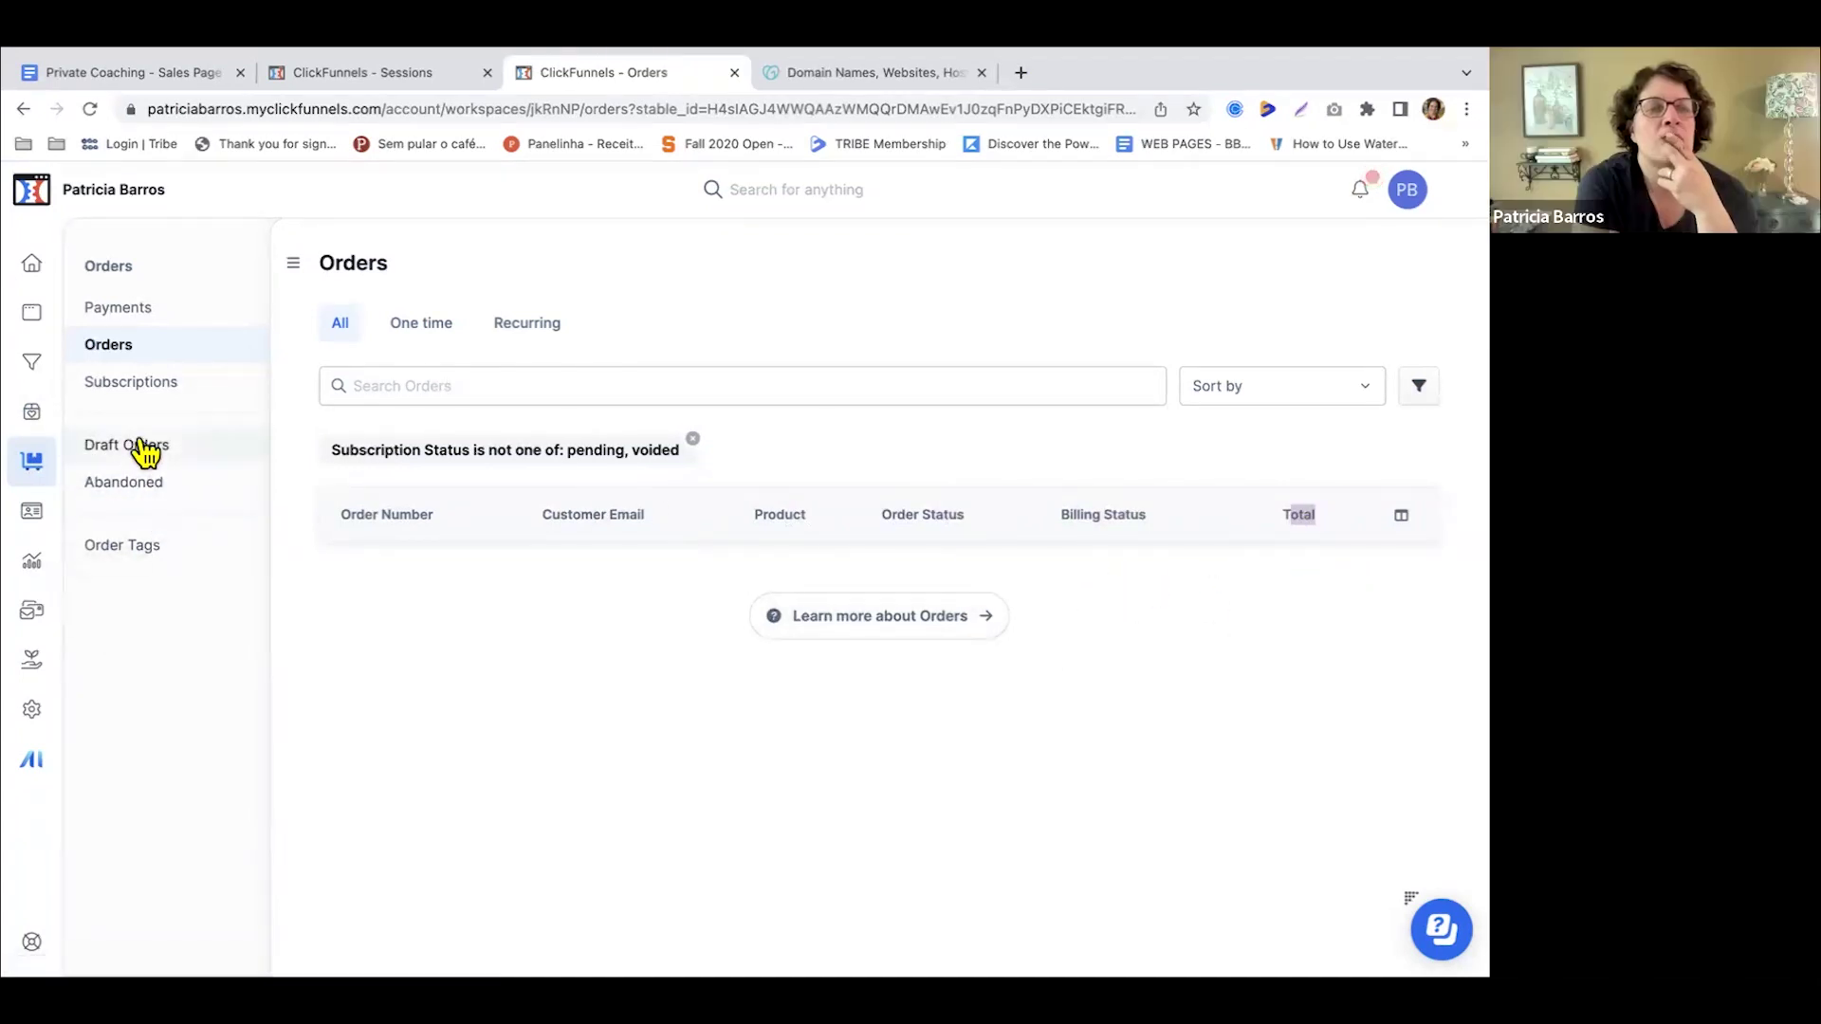
{"action": "left_click", "coordinate": [142, 384]}
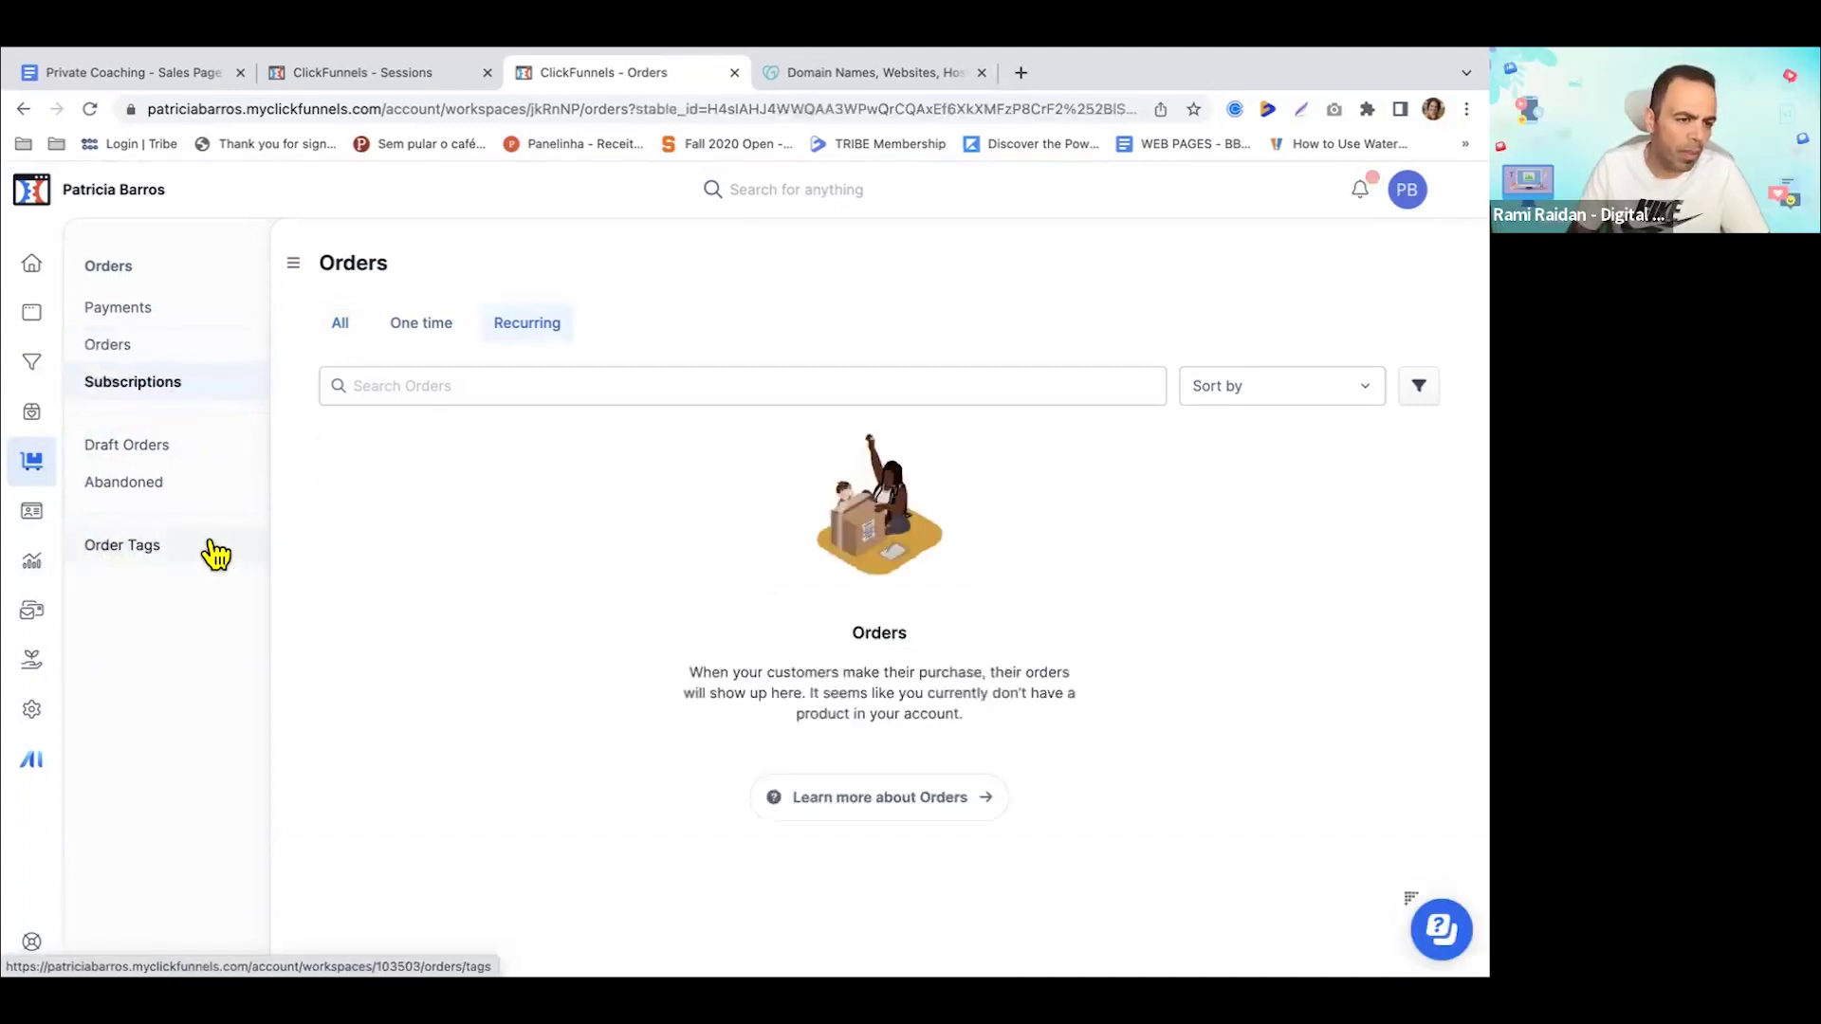
{"action": "left_click", "coordinate": [133, 501]}
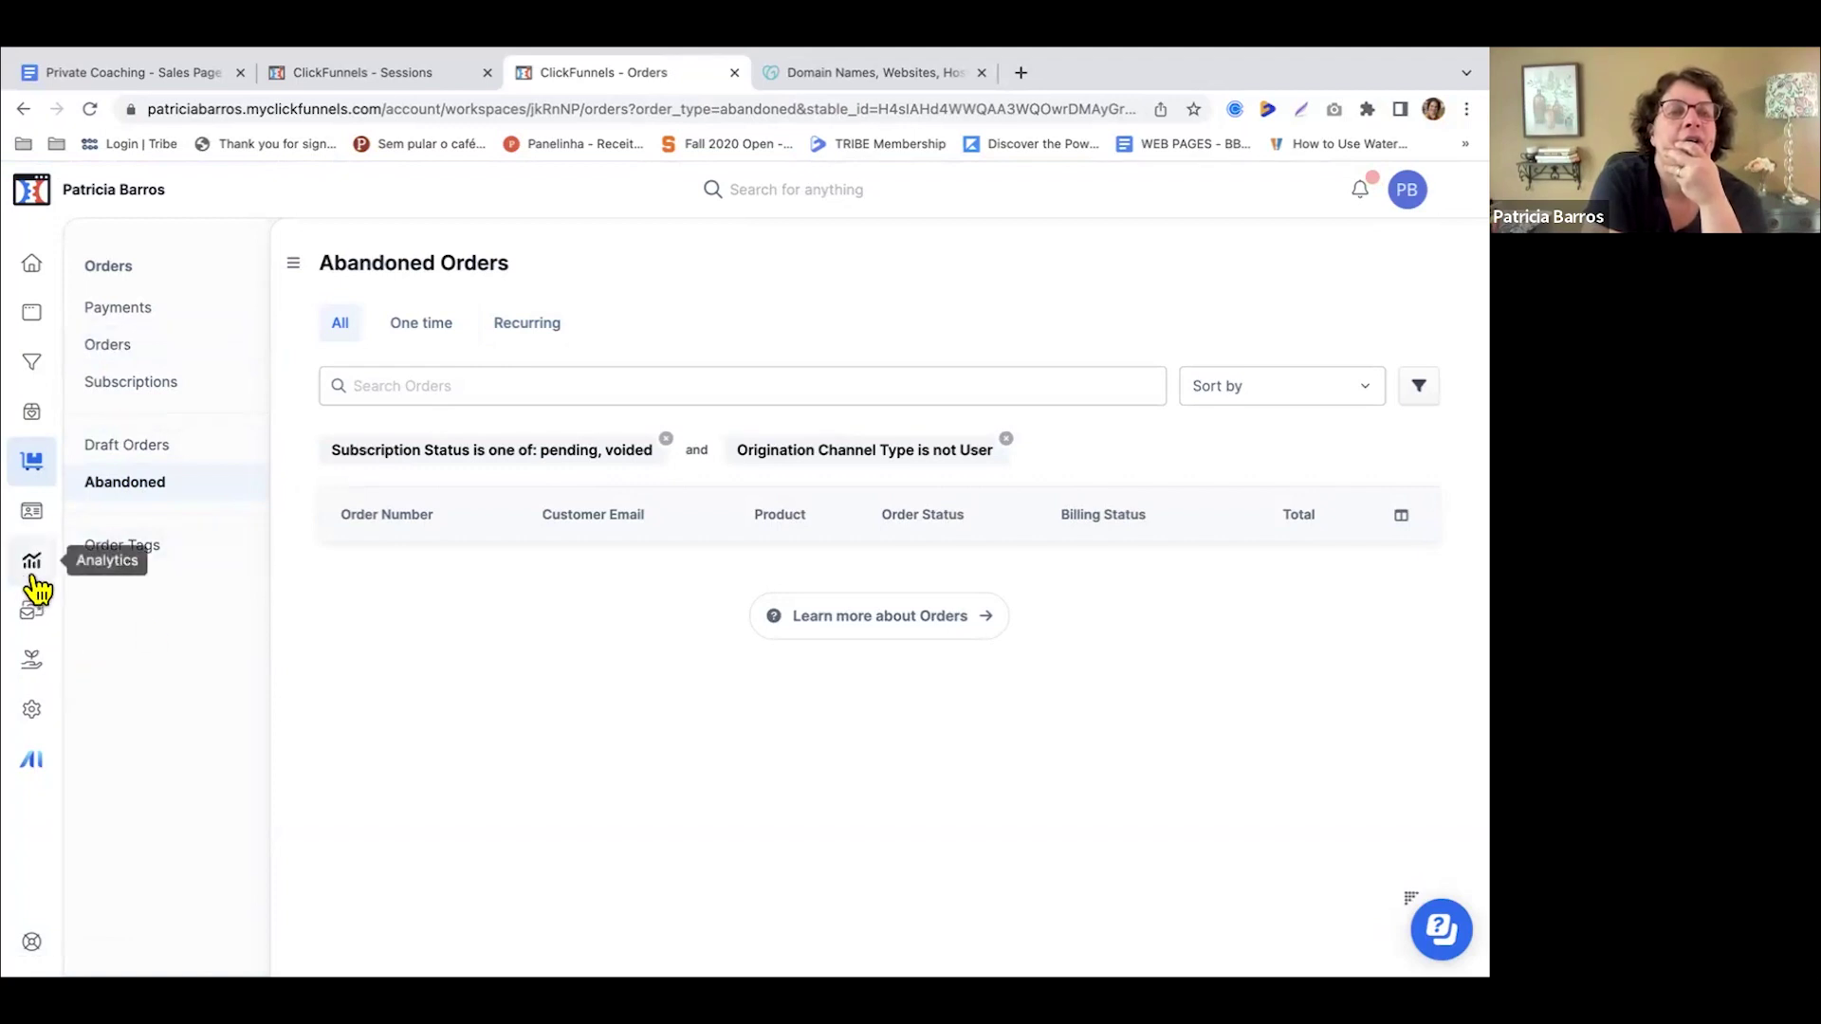
{"action": "left_click", "coordinate": [34, 517]}
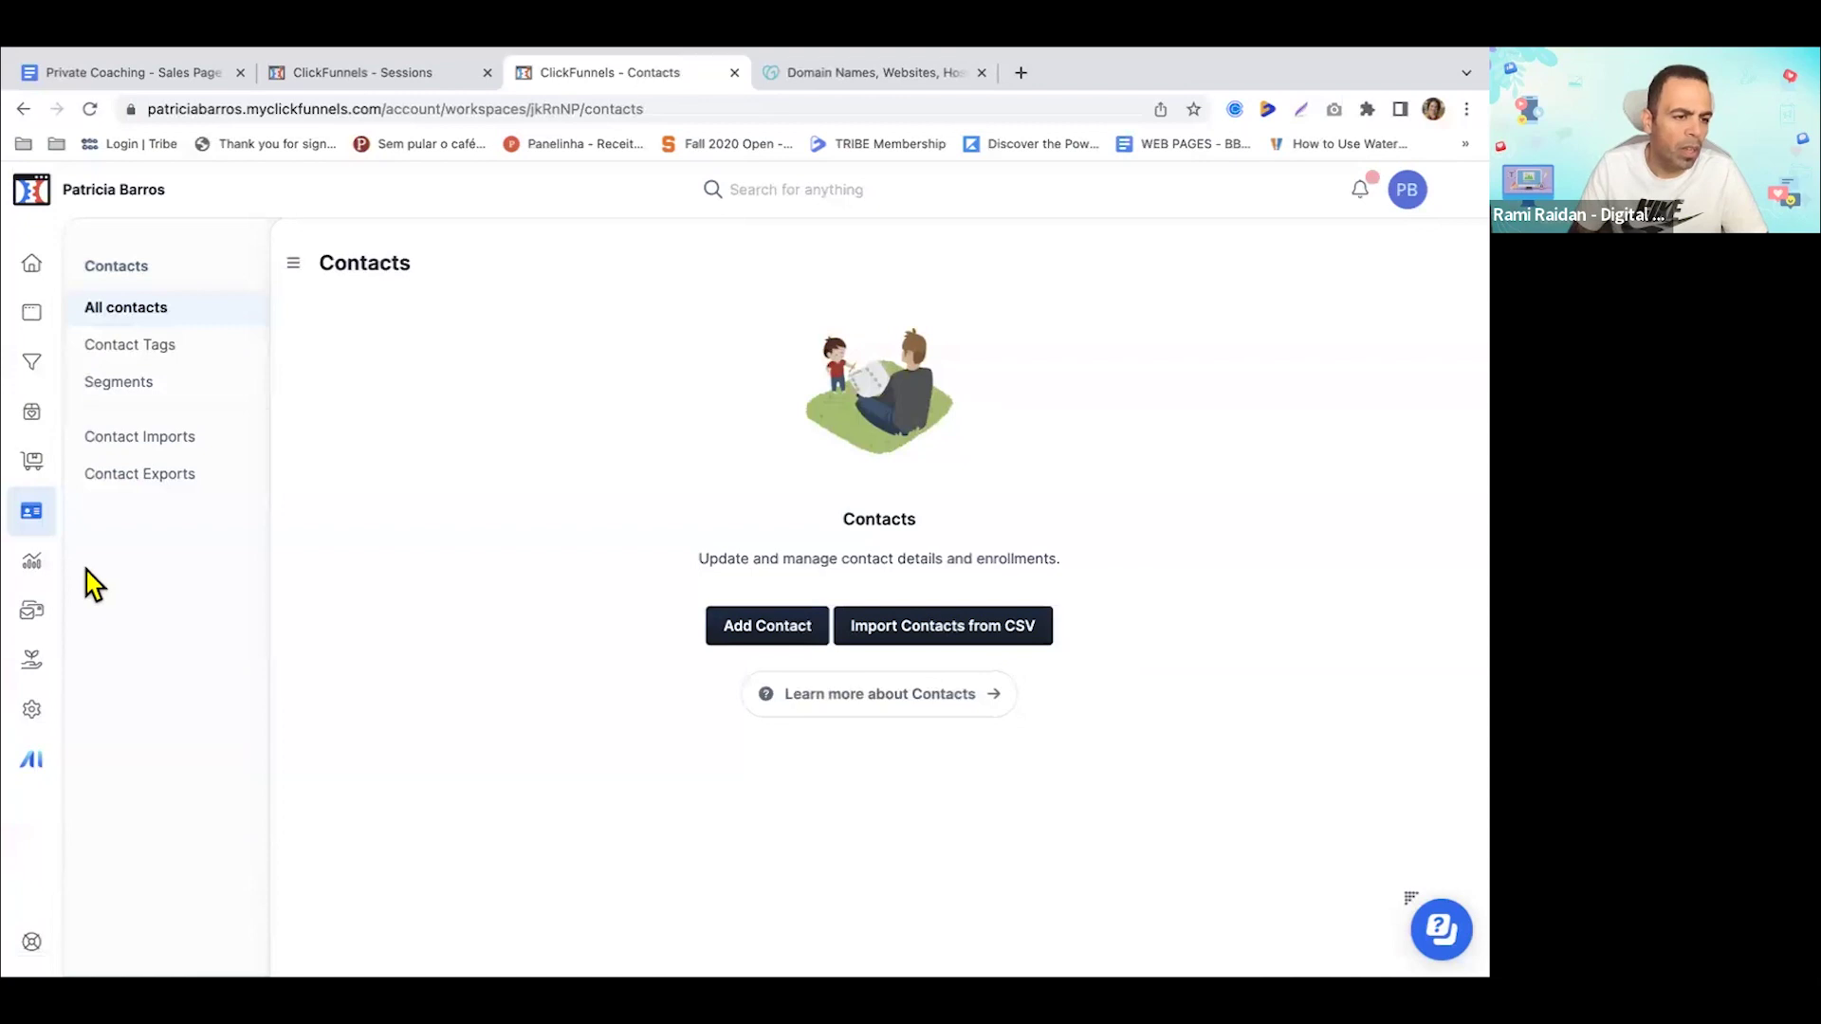
- Pass through Analytics to the Marketing settings page, which requires a contact address
{"action": "left_click", "coordinate": [36, 569]}
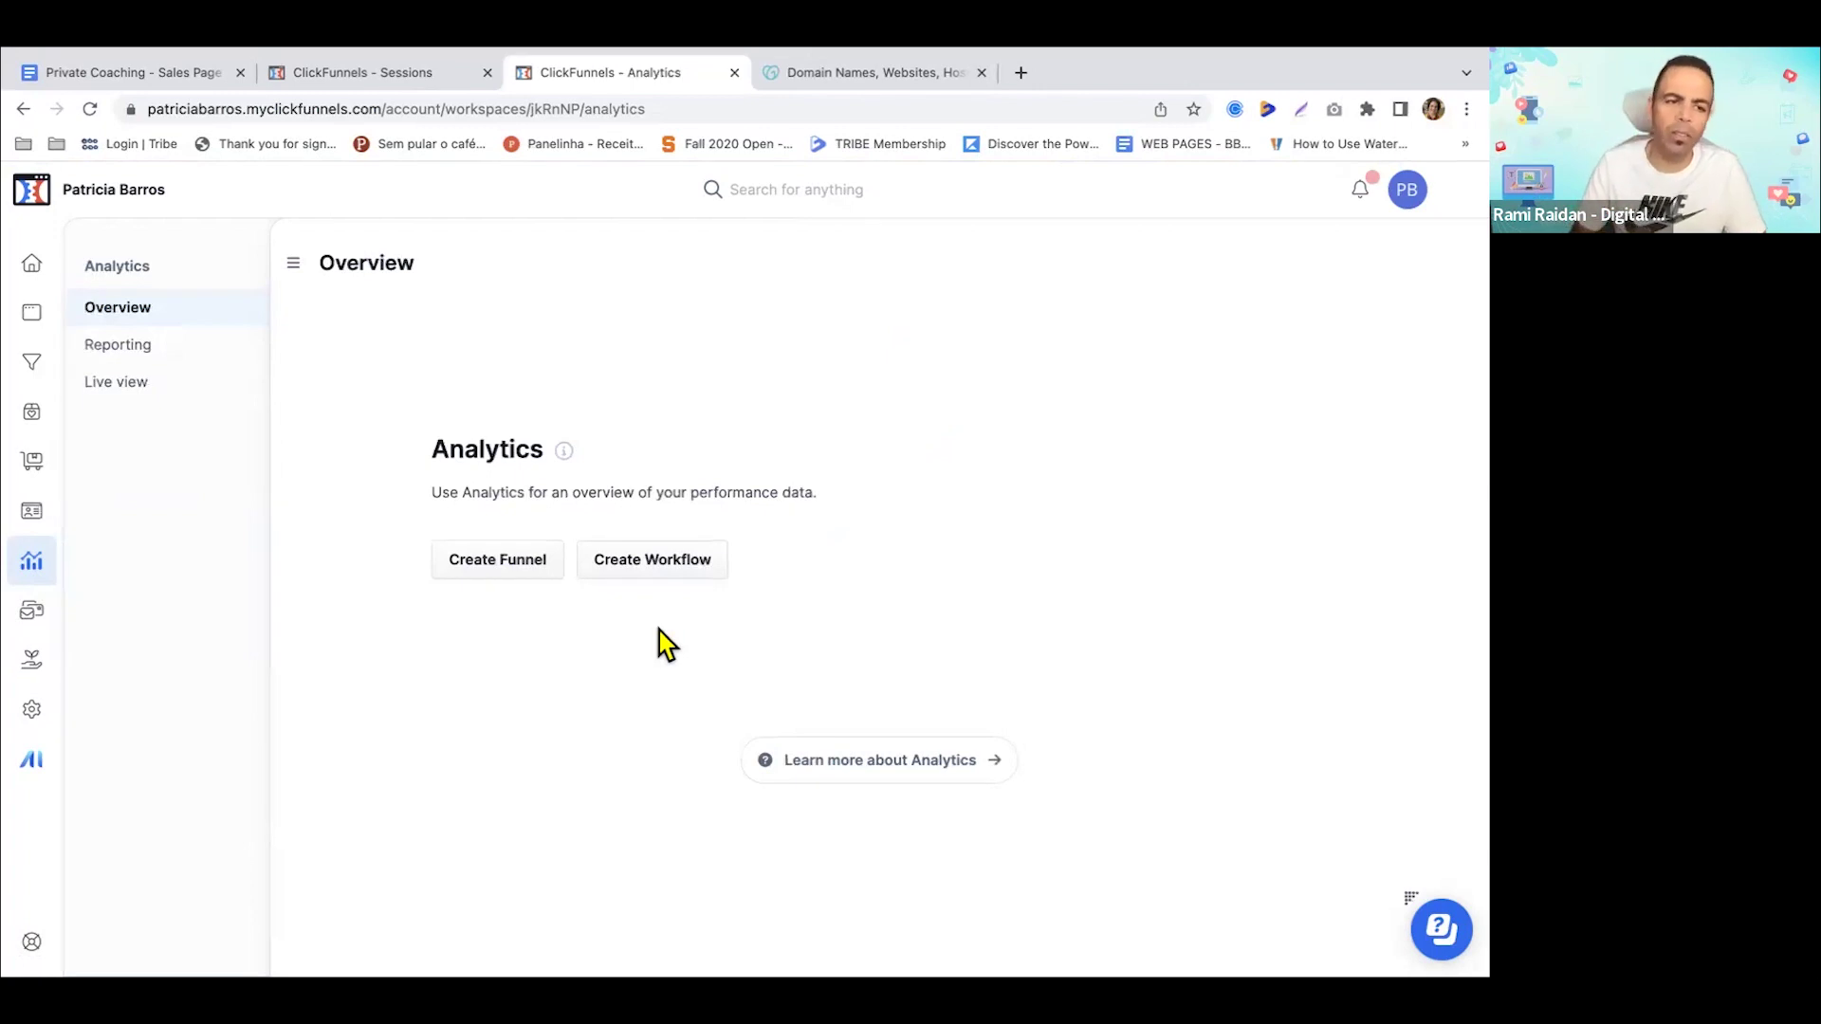
{"action": "left_click", "coordinate": [33, 617]}
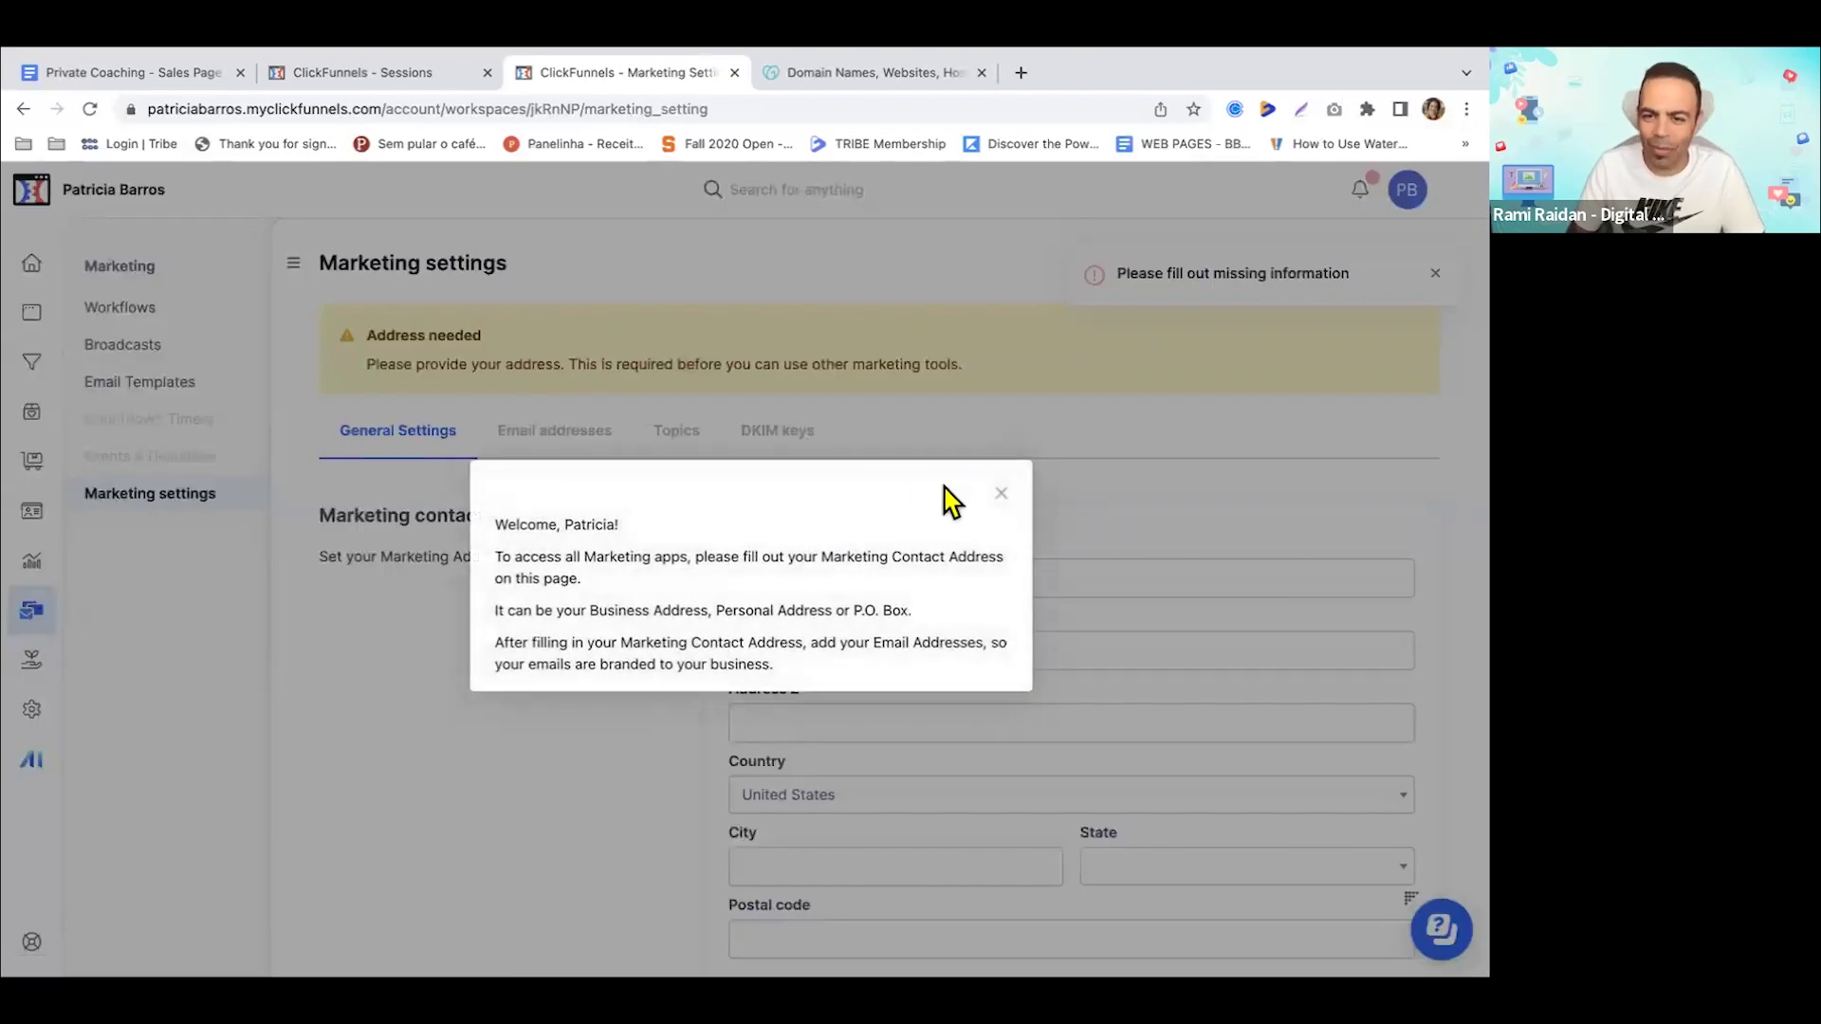
- Dismiss the marketing welcome message and scroll through the settings form
{"action": "left_click", "coordinate": [1003, 501]}
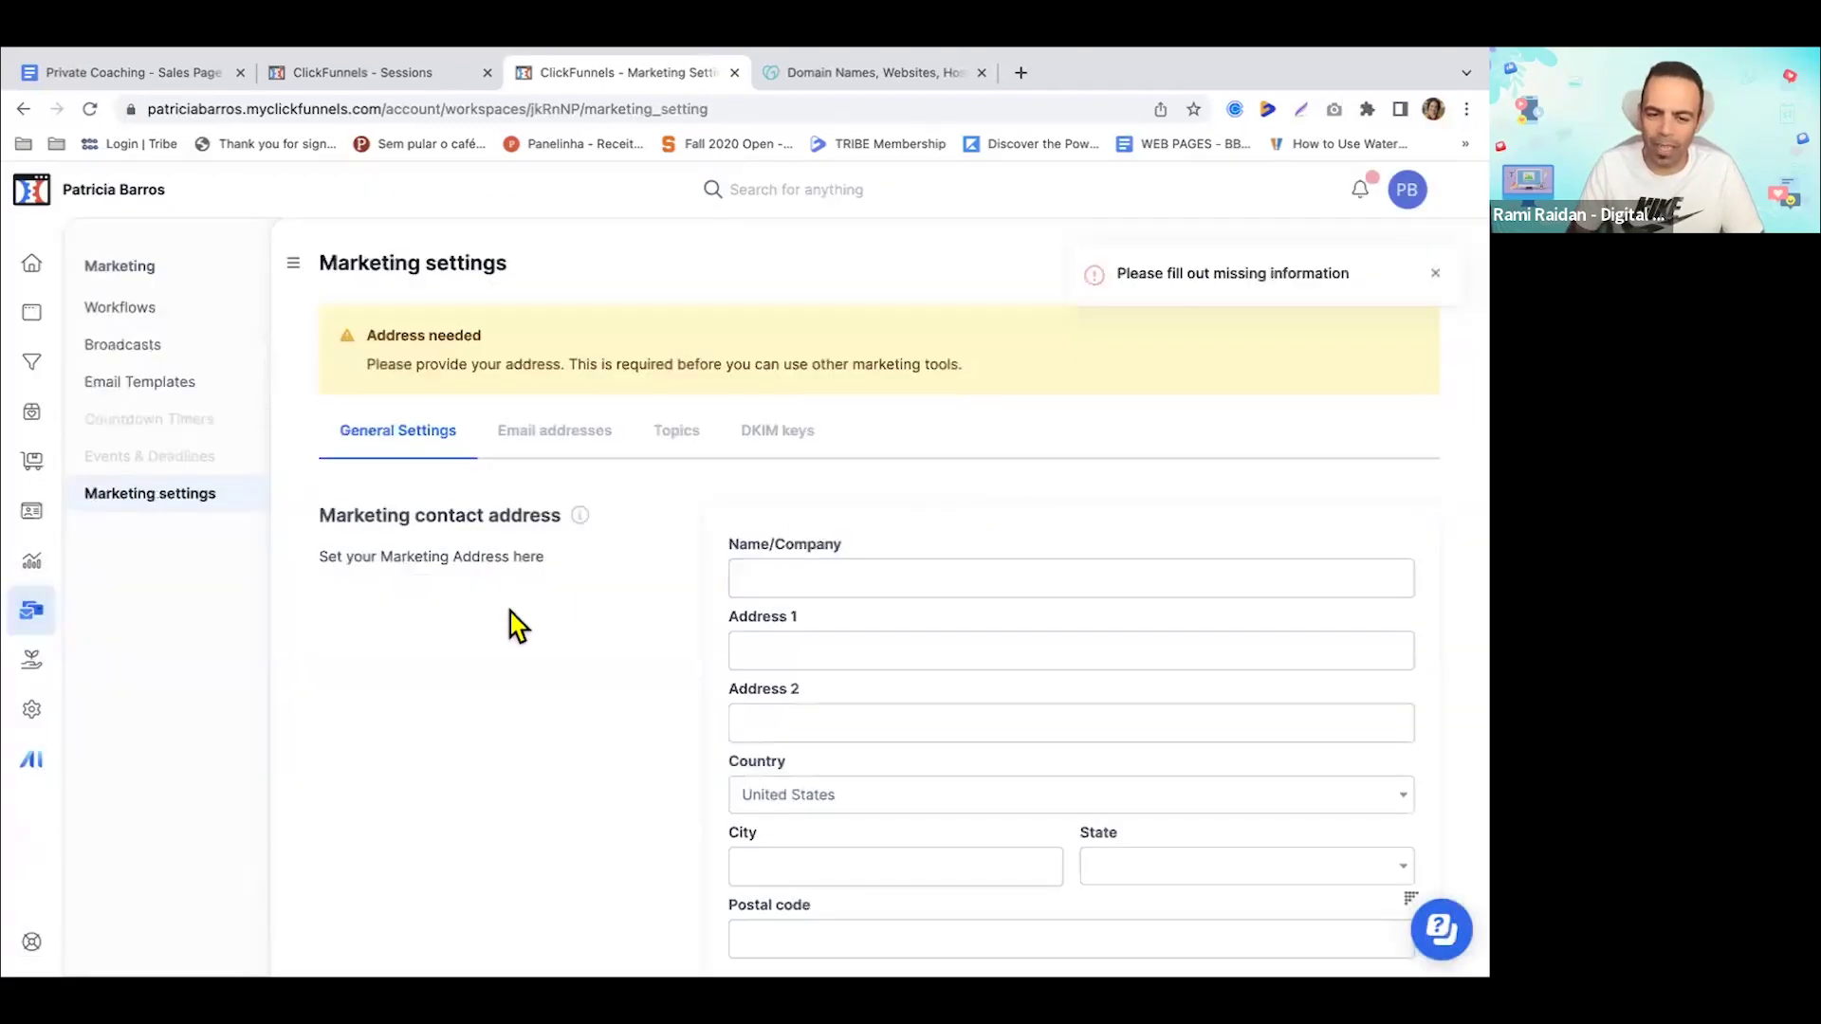
{"action": "scroll", "coordinate": [446, 643], "scroll_direction": "down", "scroll_amount": 4}
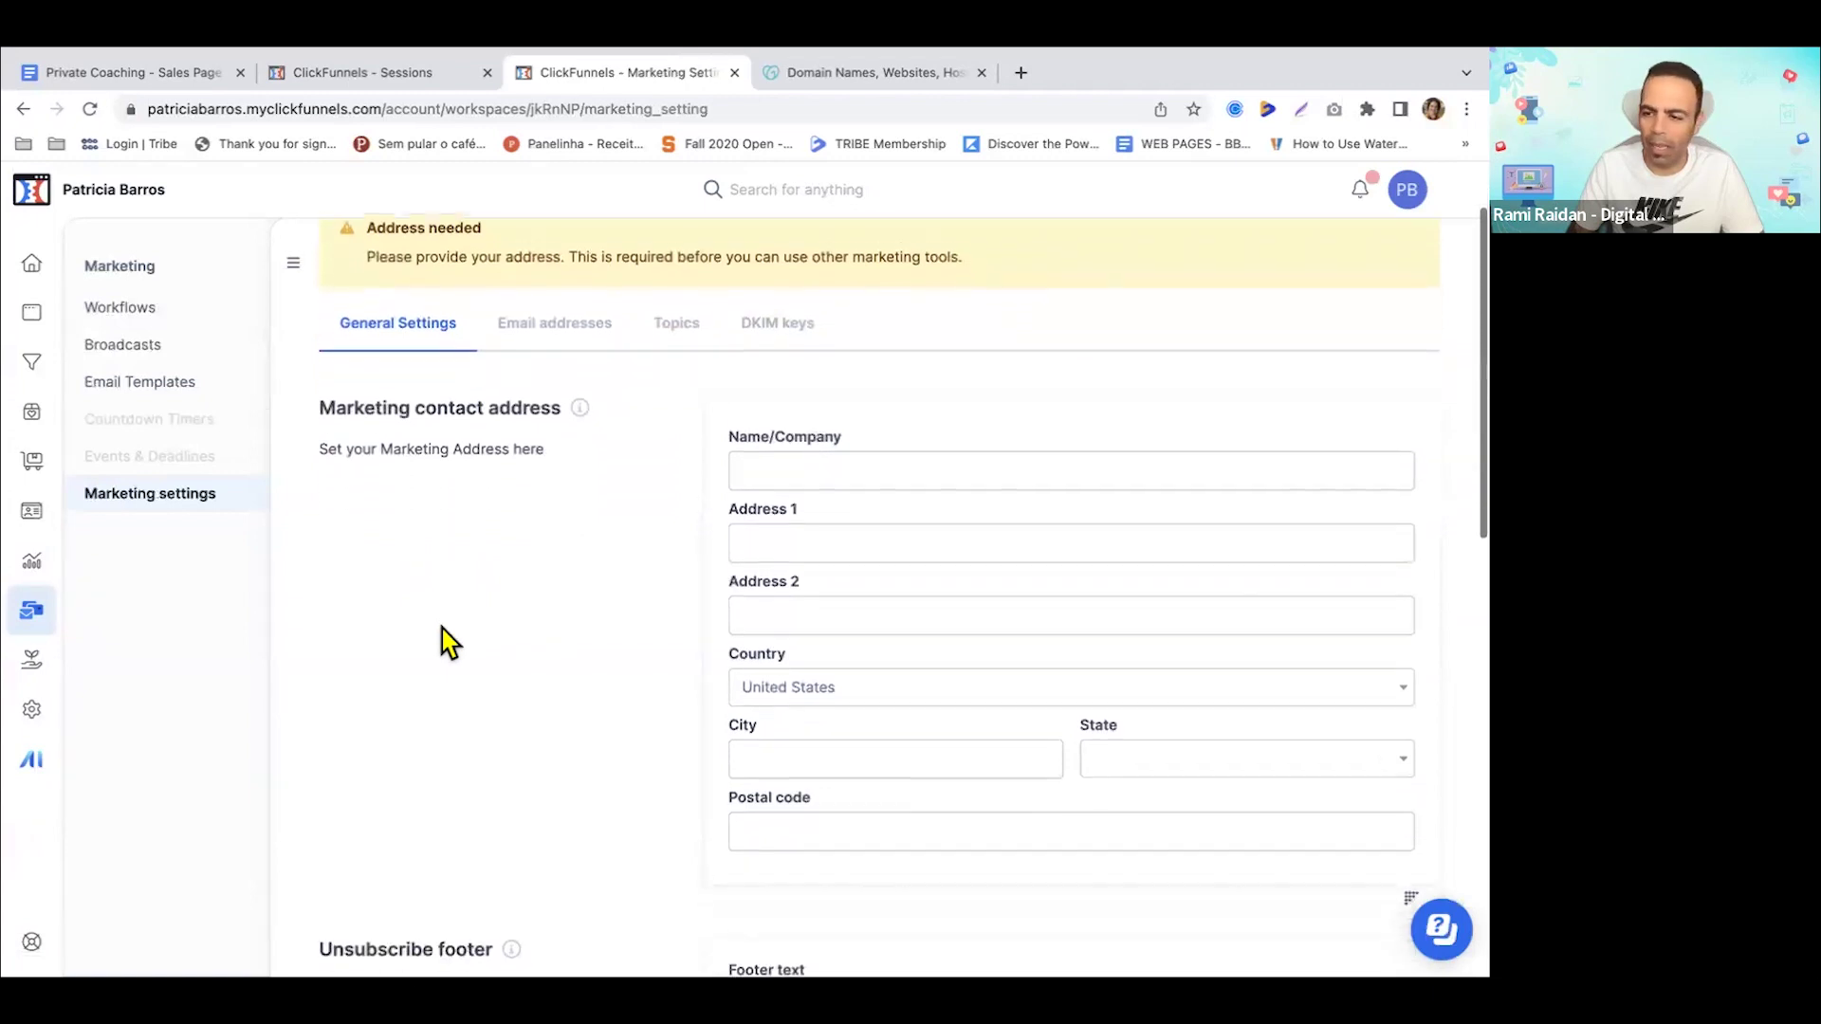
{"action": "scroll", "coordinate": [398, 643], "scroll_direction": "up", "scroll_amount": 1}
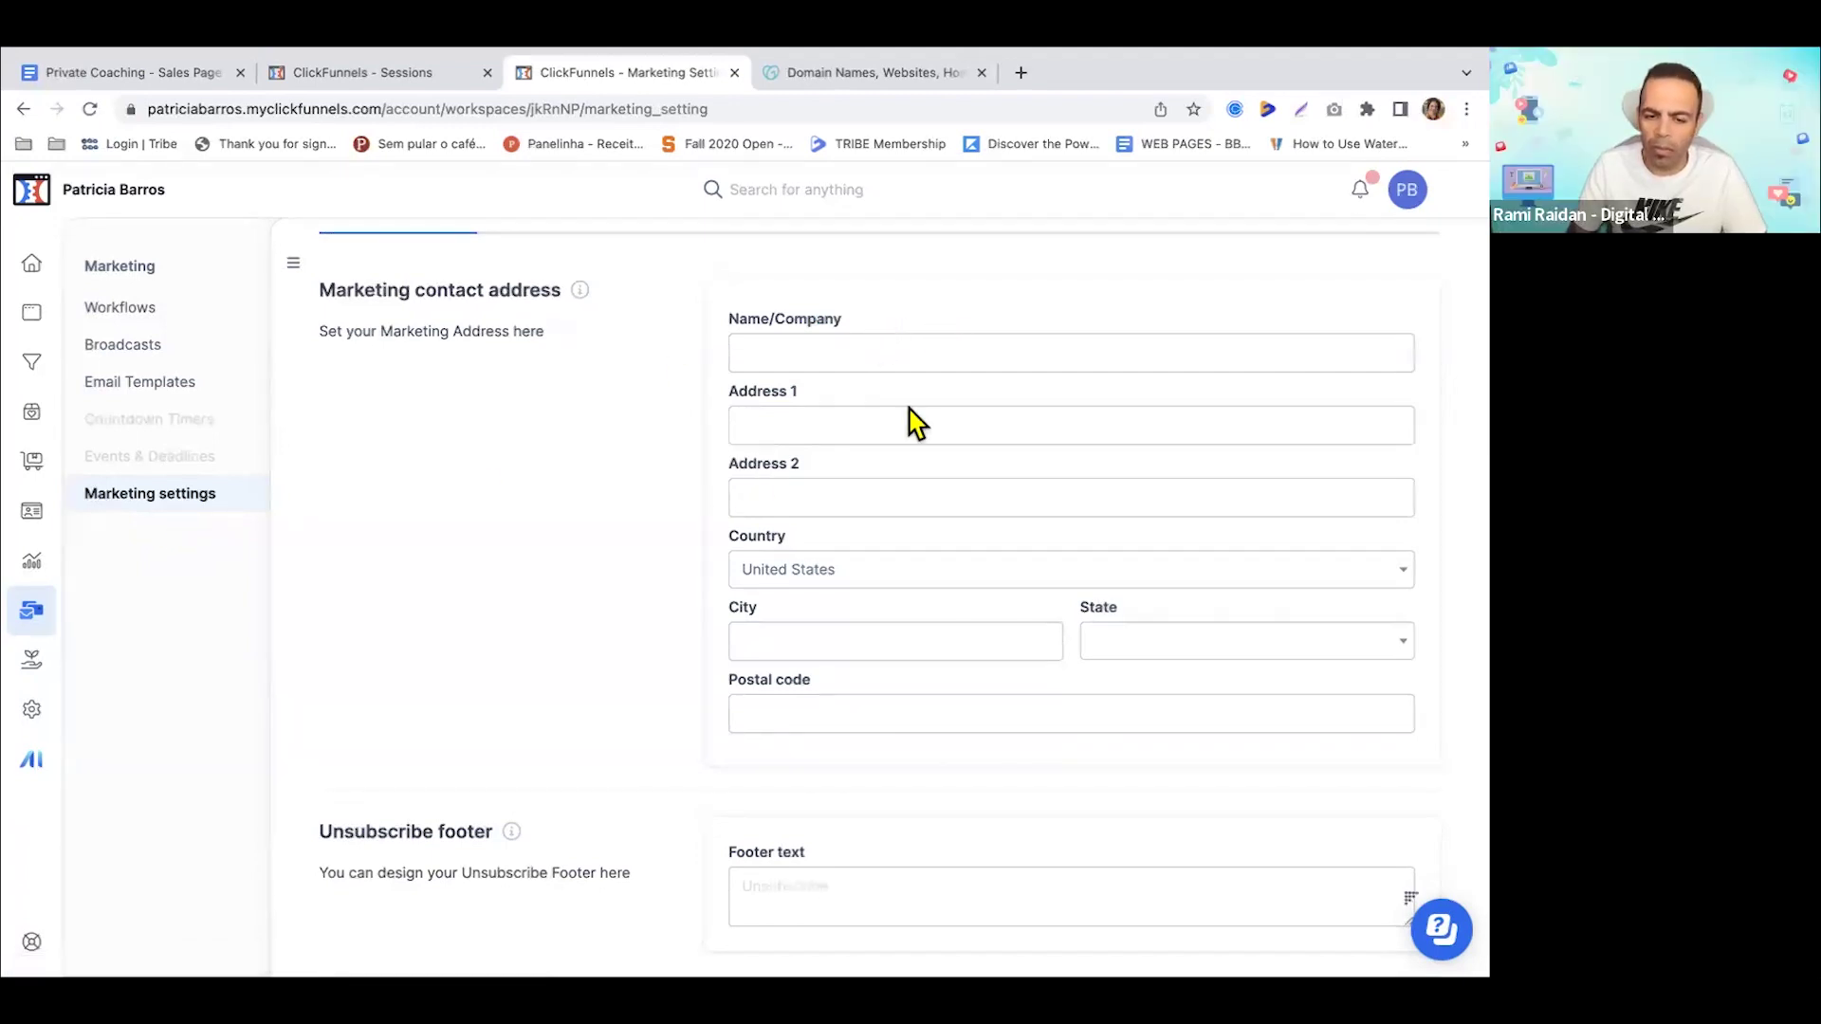
{"action": "scroll", "coordinate": [910, 445], "scroll_direction": "down", "scroll_amount": 2}
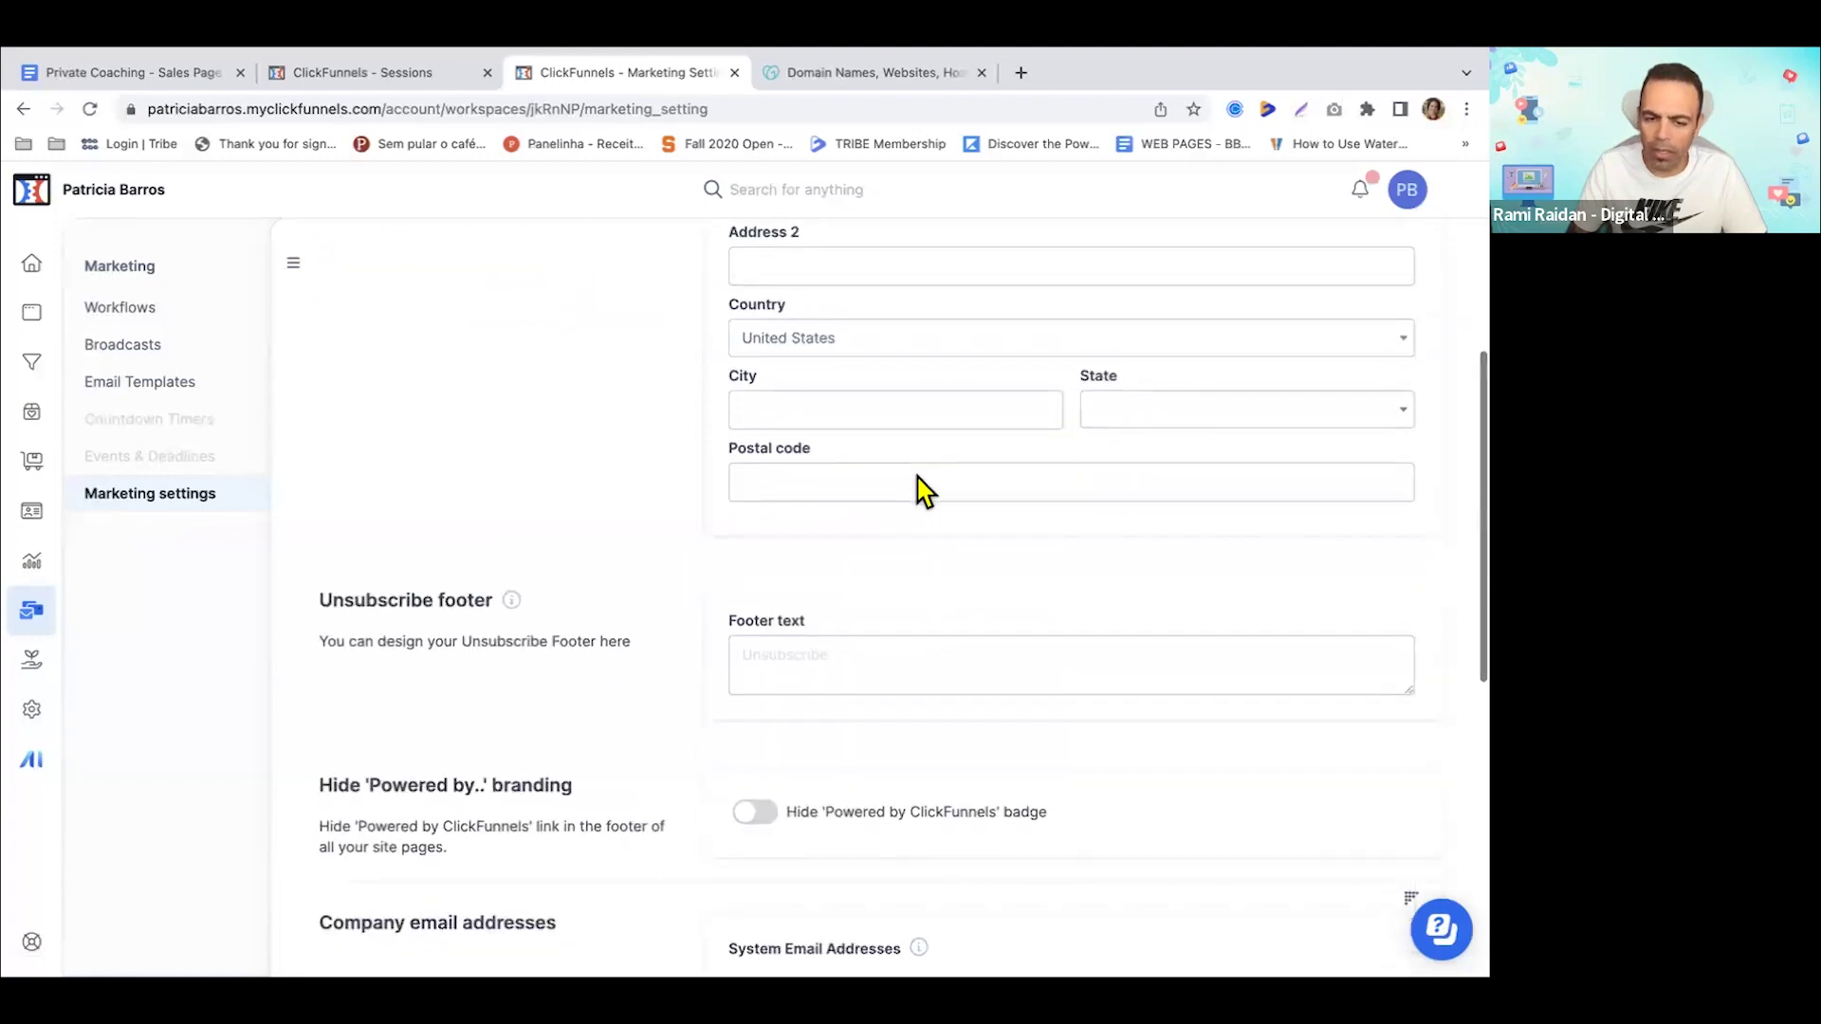
{"action": "scroll", "coordinate": [918, 489], "scroll_direction": "down", "scroll_amount": 1}
{"action": "scroll", "coordinate": [916, 486], "scroll_direction": "up", "scroll_amount": 3}
{"action": "scroll", "coordinate": [915, 472], "scroll_direction": "up", "scroll_amount": 3}
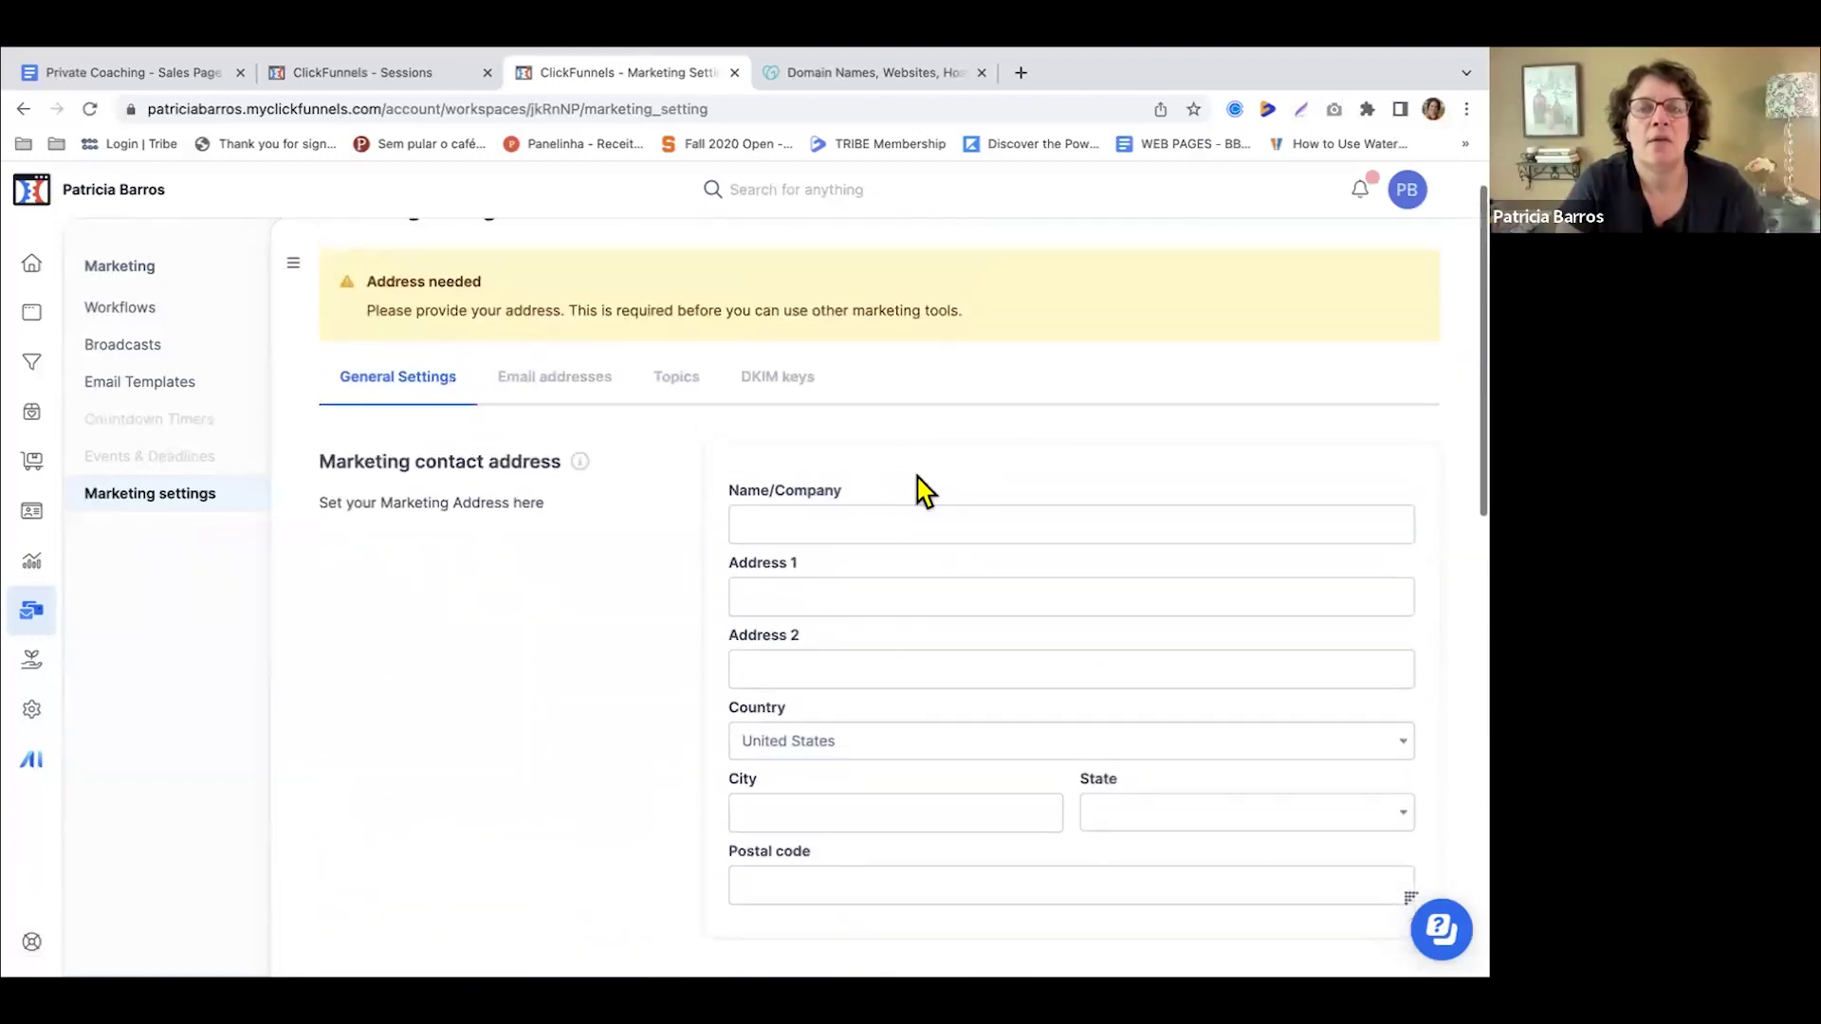
- Enter 'Insightful Parent Coaching' as company name and fill the address, city, state and postal code
{"action": "left_click", "coordinate": [845, 516]}
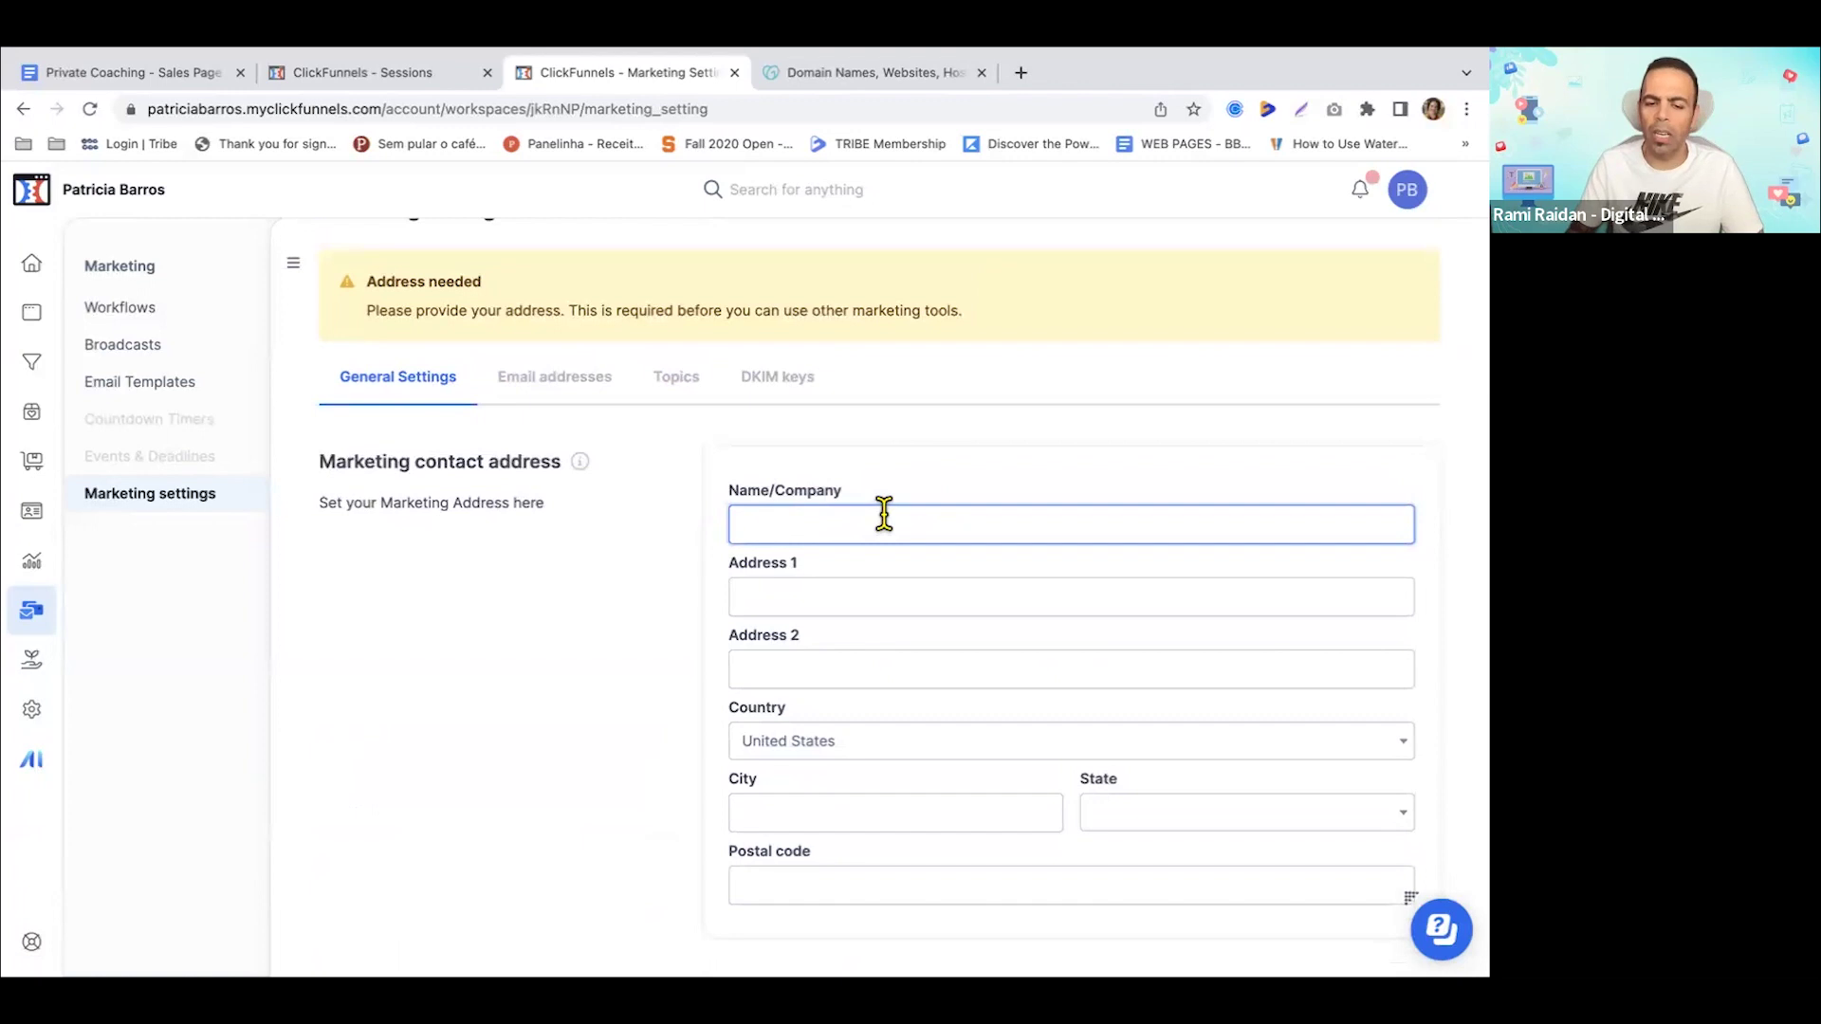
{"action": "type", "text": "Insightful Parent Coaching"}
{"action": "key", "text": "Tab"}
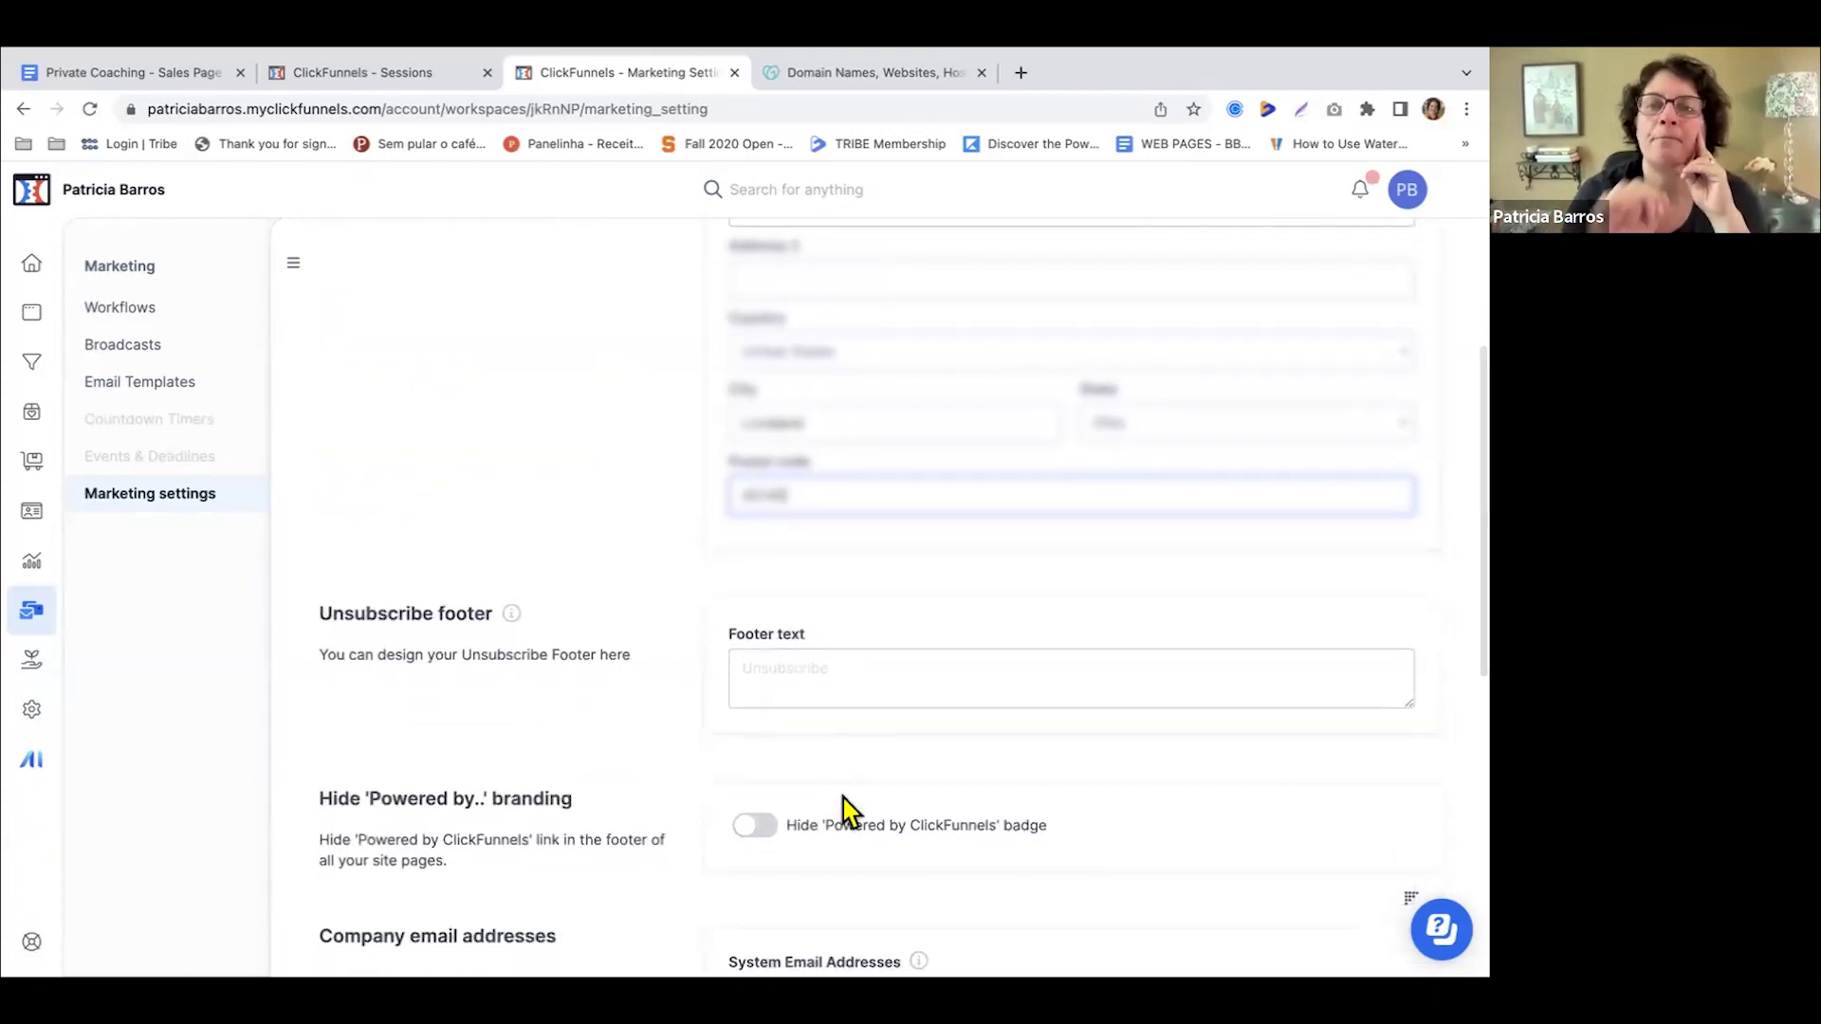
{"action": "left_click", "coordinate": [596, 717]}
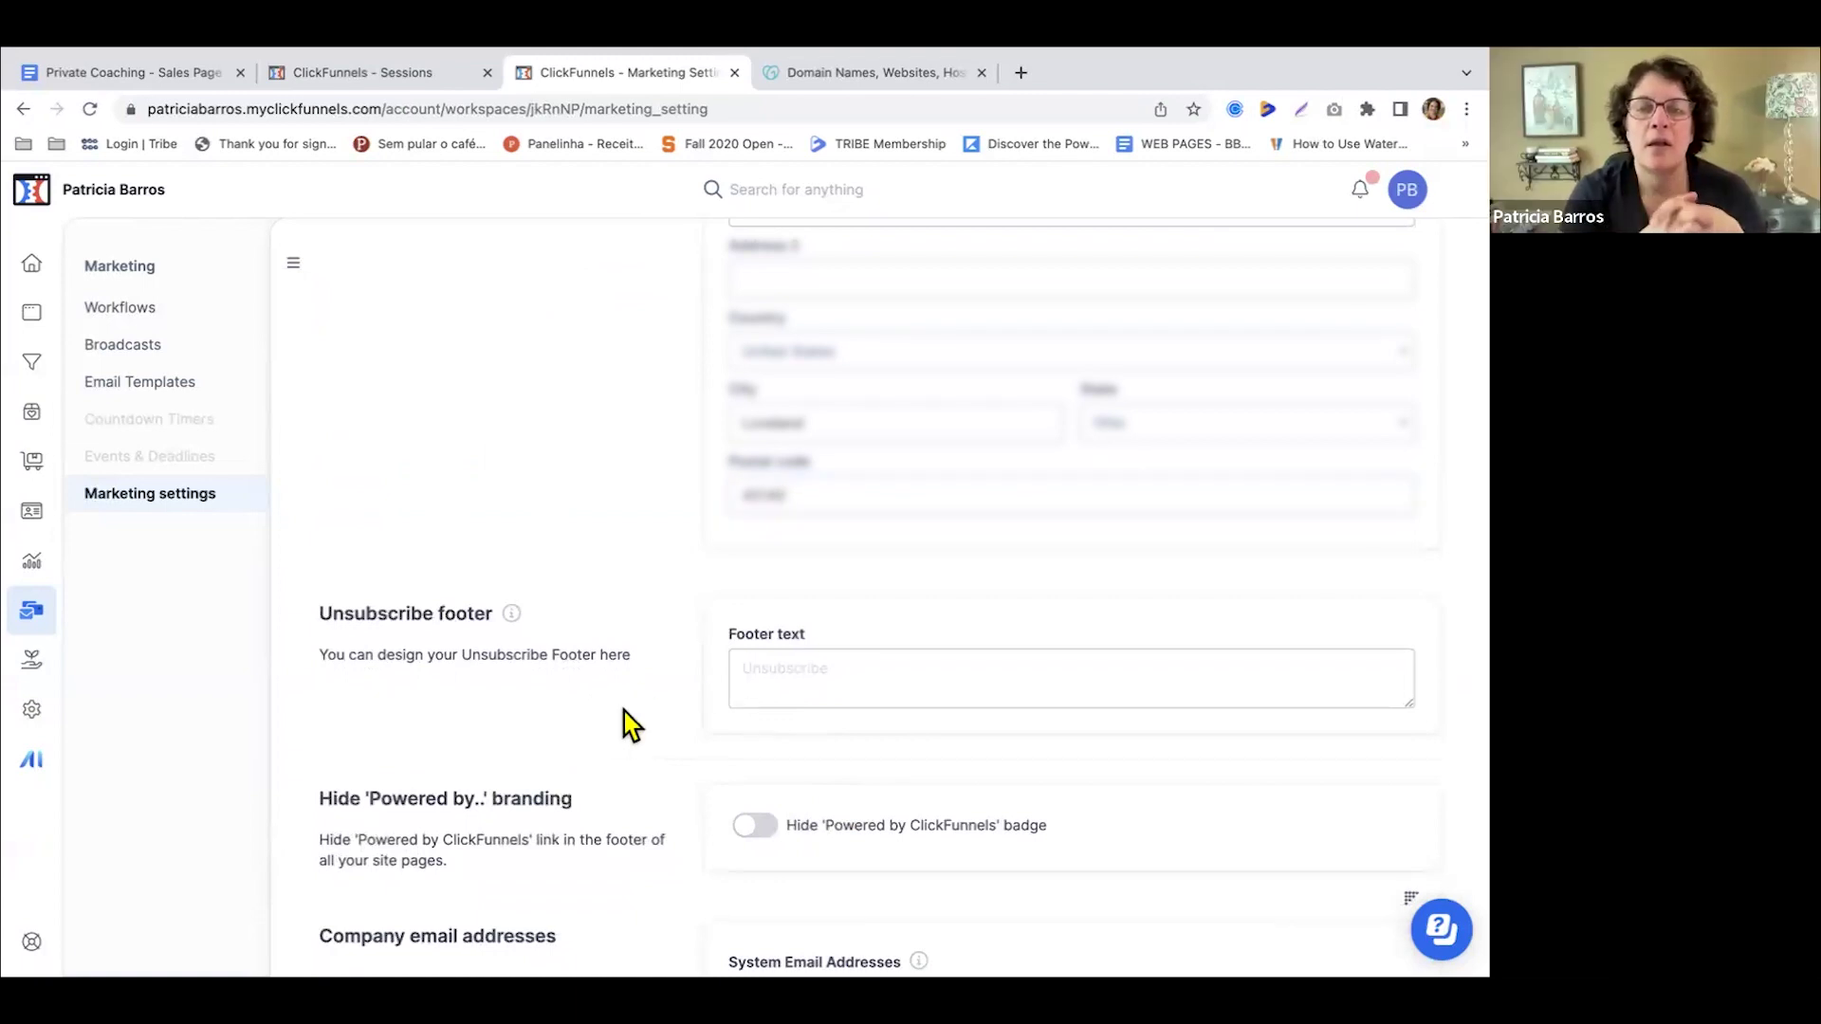
- Set the system email sender and reply-to addresses to the personal address
{"action": "scroll", "coordinate": [933, 806], "scroll_direction": "down", "scroll_amount": 2}
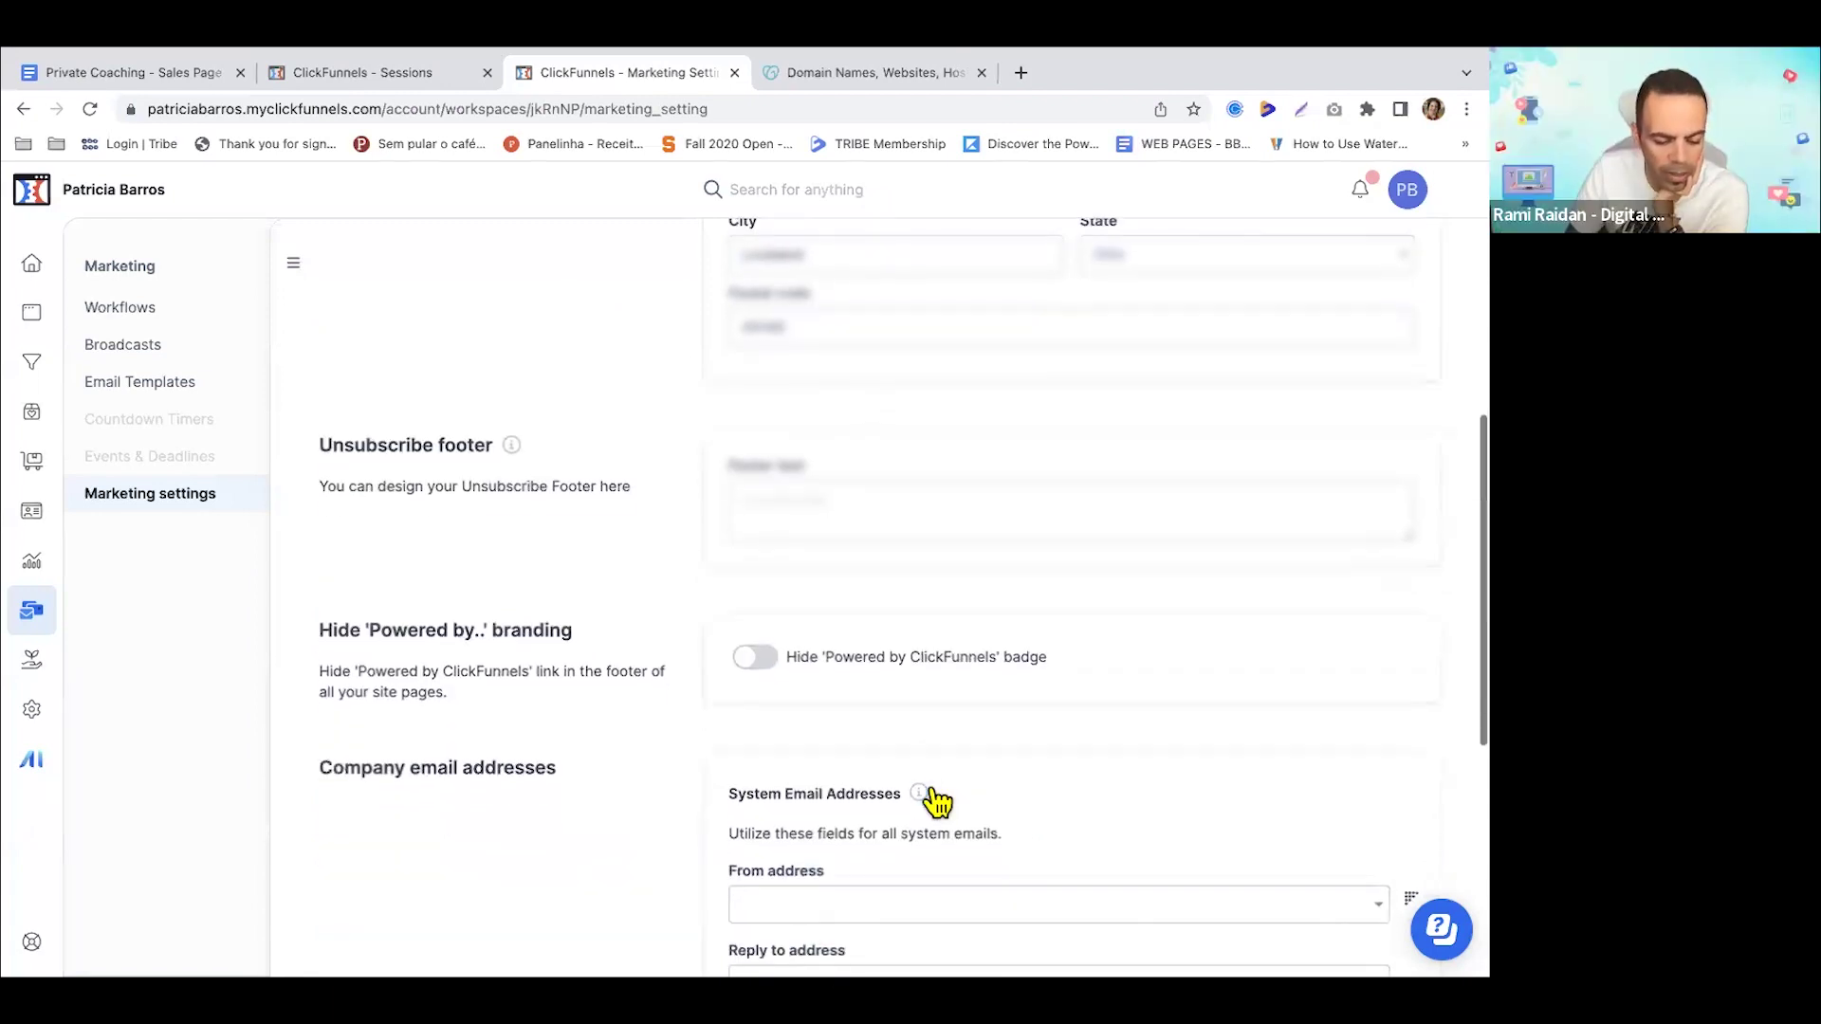
{"action": "scroll", "coordinate": [935, 800], "scroll_direction": "down", "scroll_amount": 1}
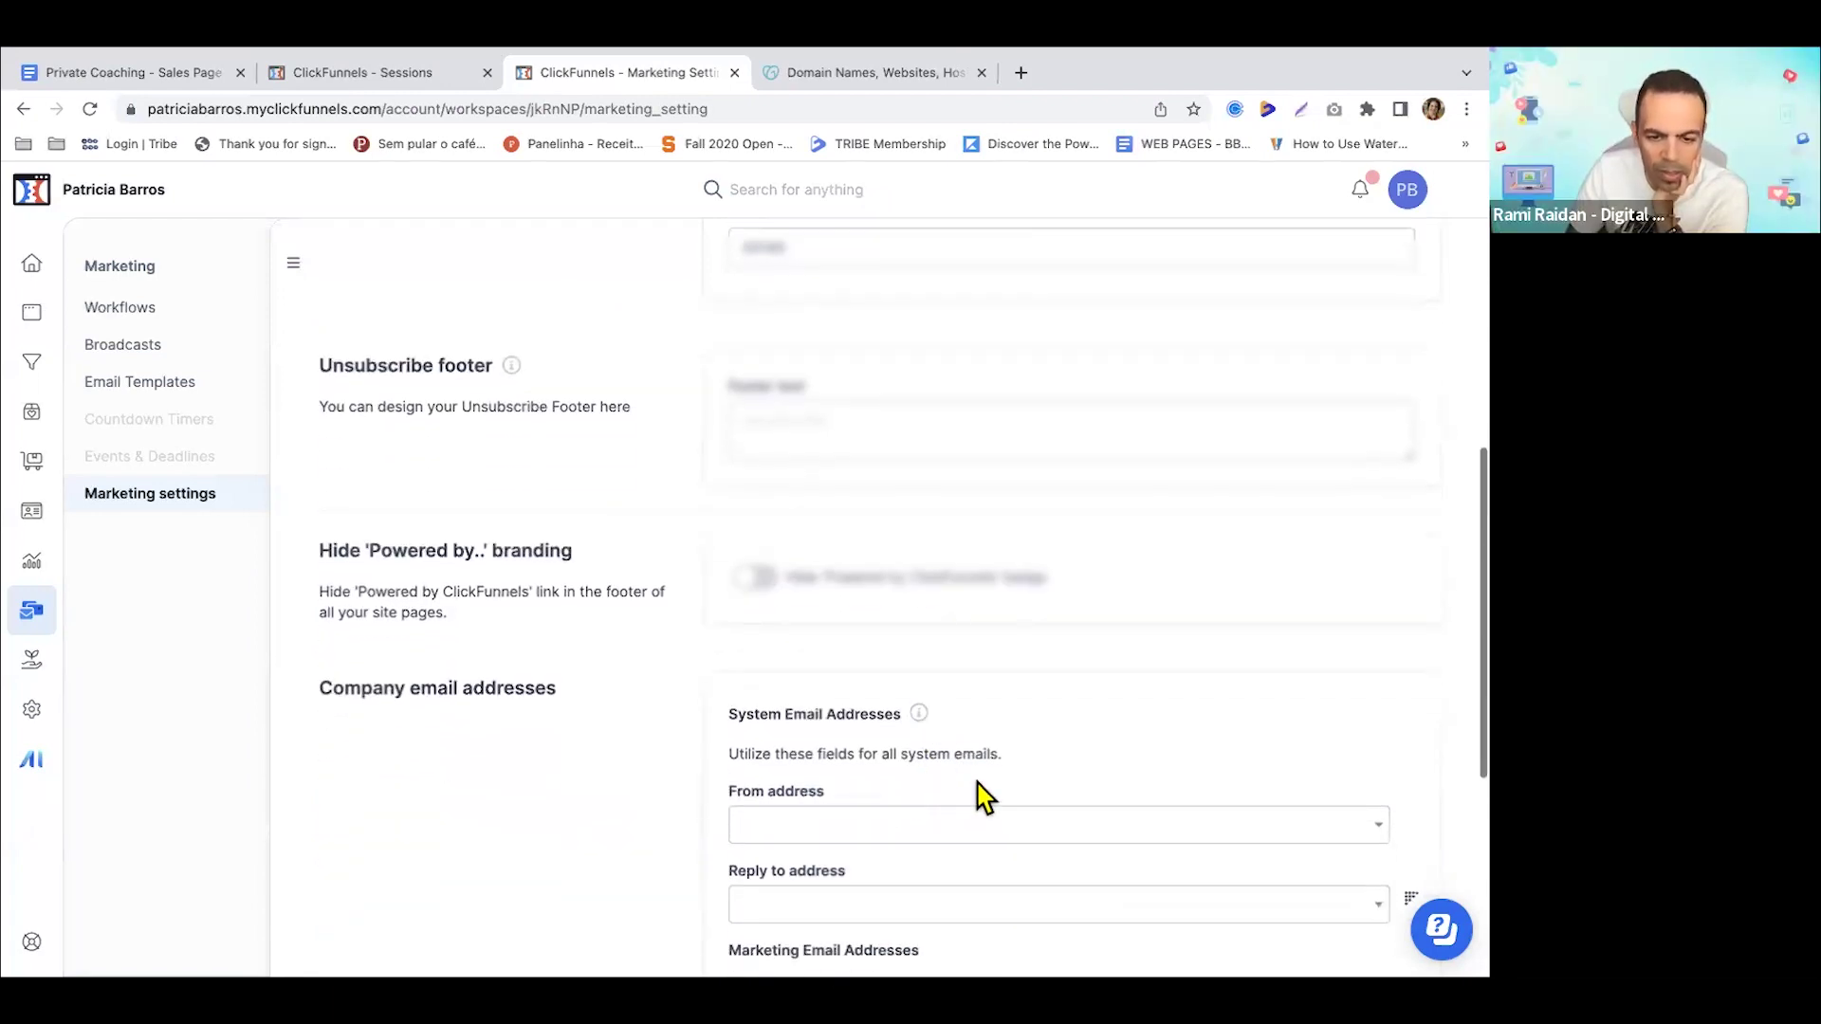
{"action": "scroll", "coordinate": [976, 794], "scroll_direction": "down", "scroll_amount": 1}
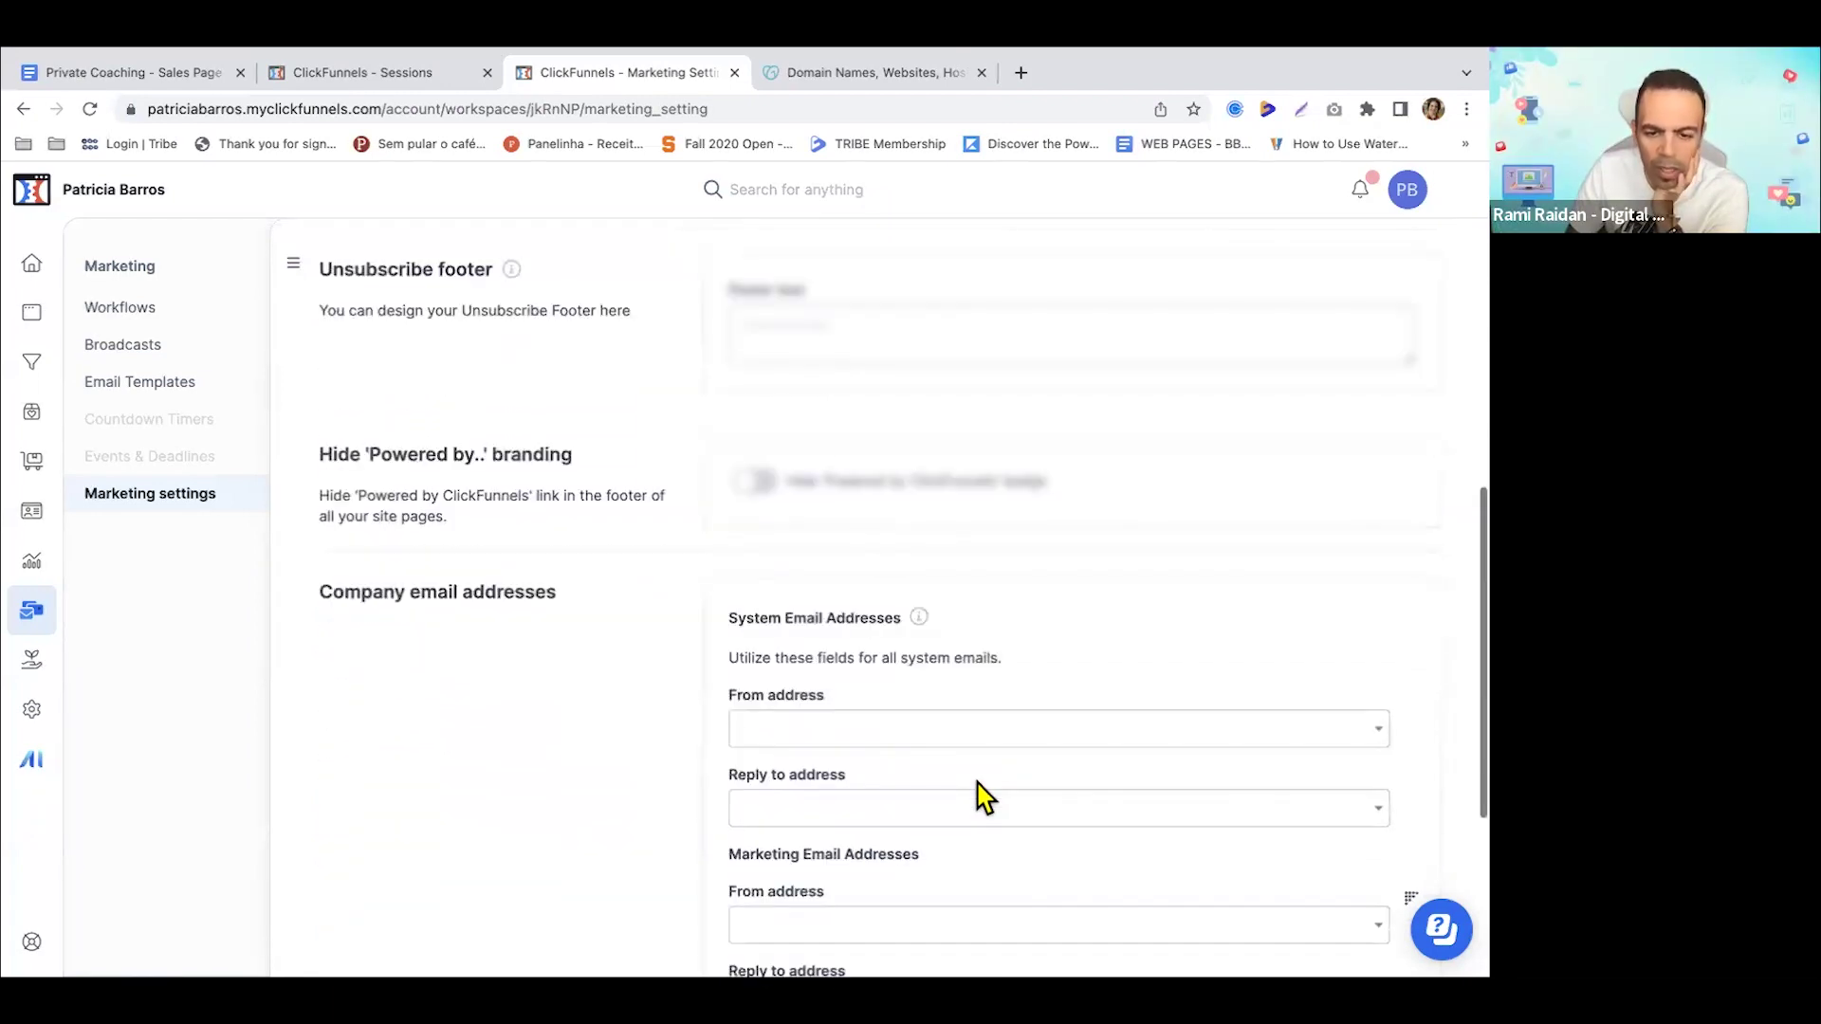
{"action": "left_click", "coordinate": [1376, 737]}
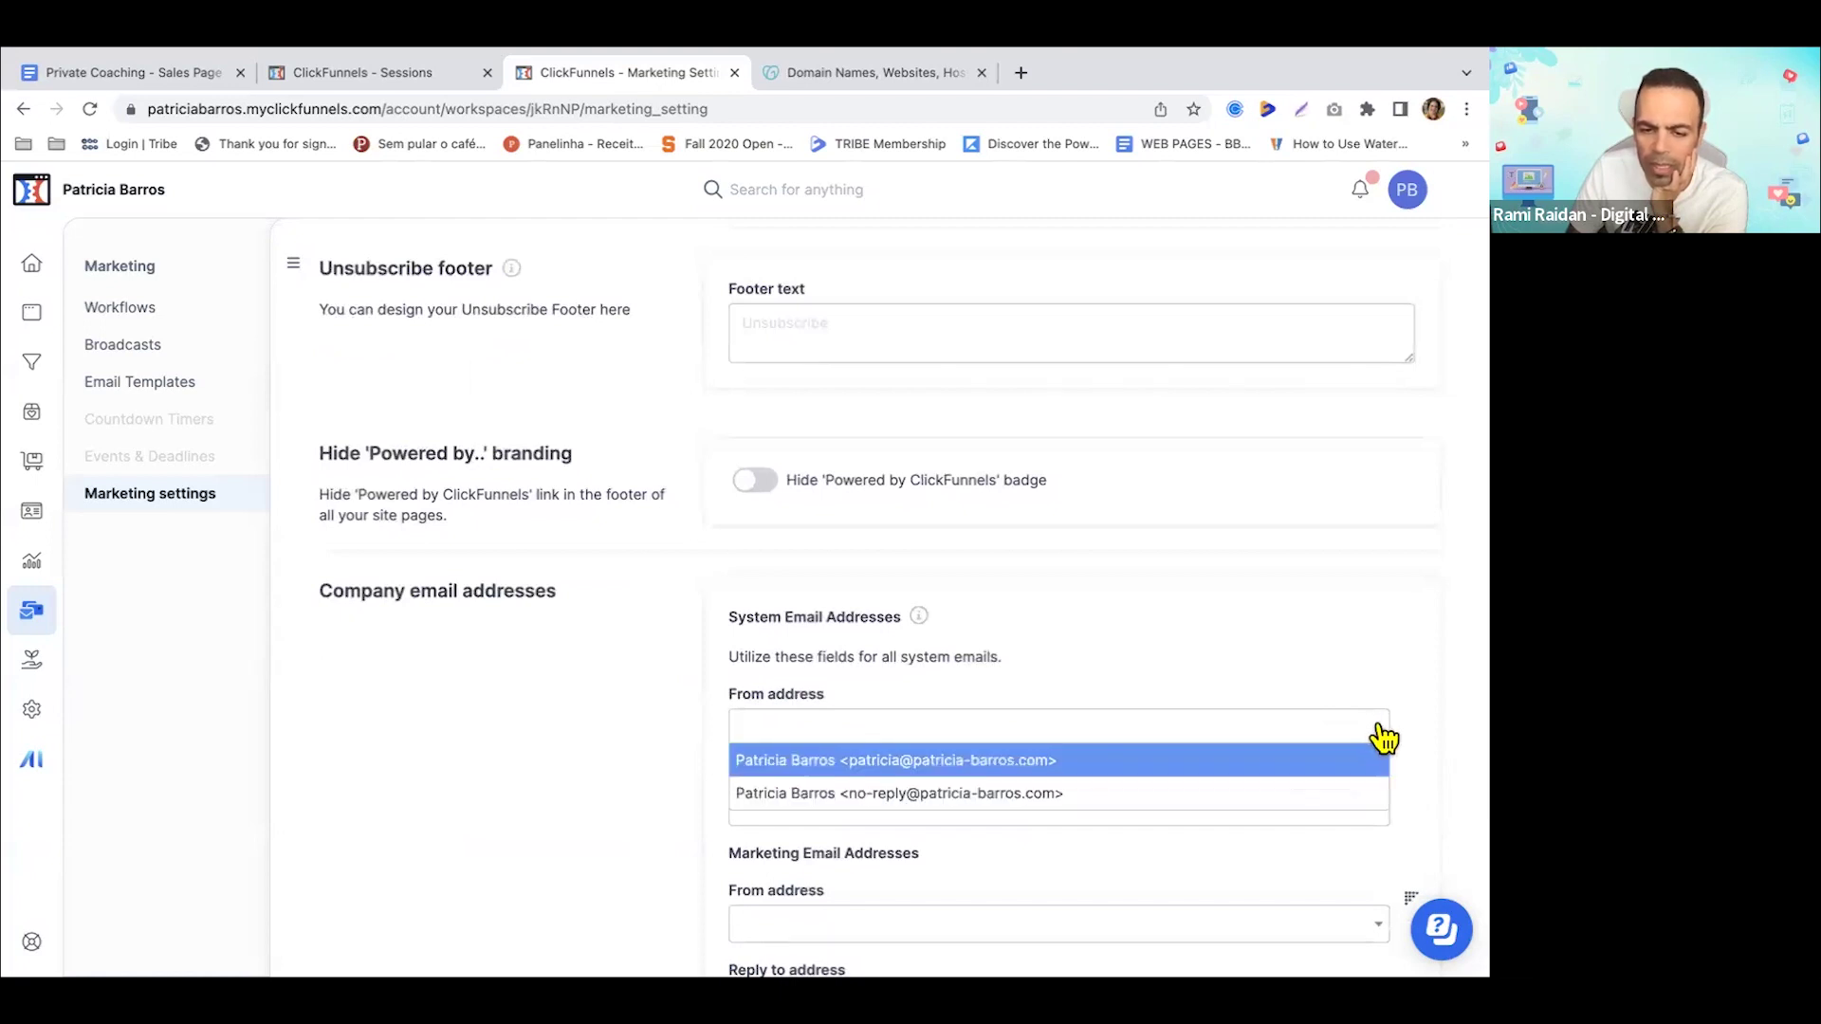
{"action": "left_click", "coordinate": [1062, 796]}
{"action": "scroll", "coordinate": [1157, 882], "scroll_direction": "down", "scroll_amount": 1}
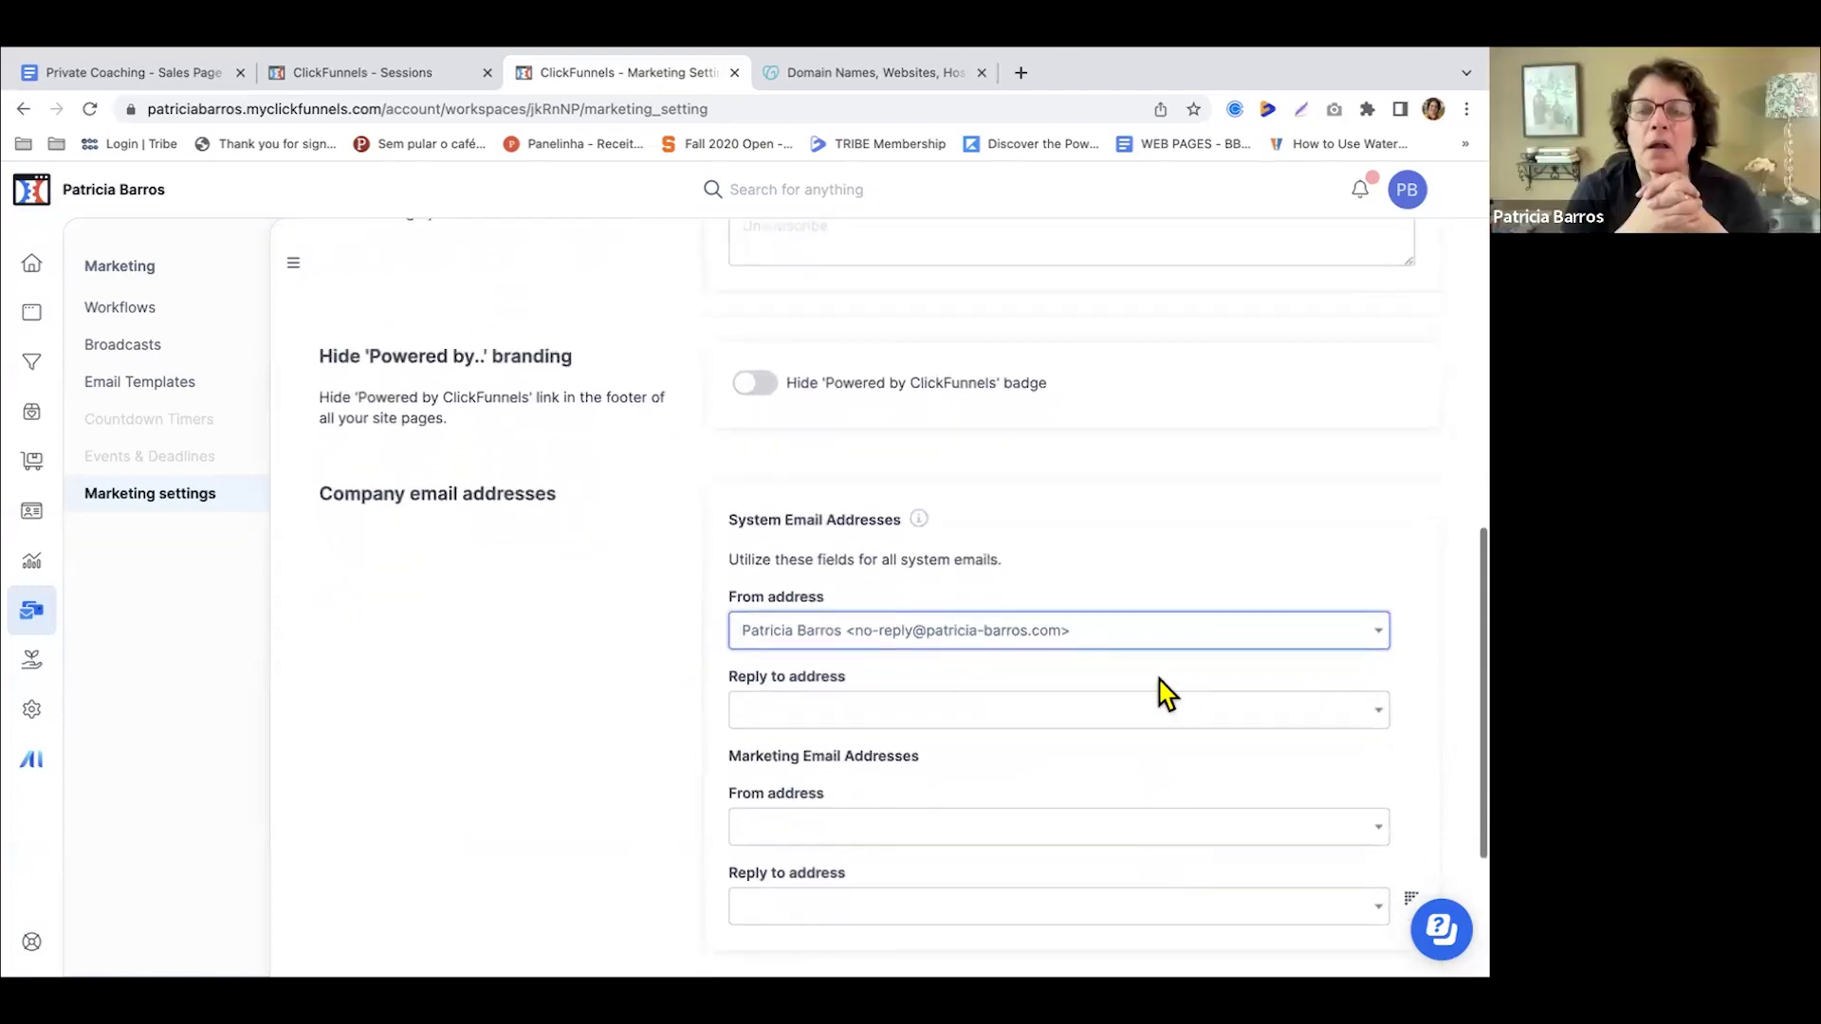
{"action": "left_click", "coordinate": [1242, 713]}
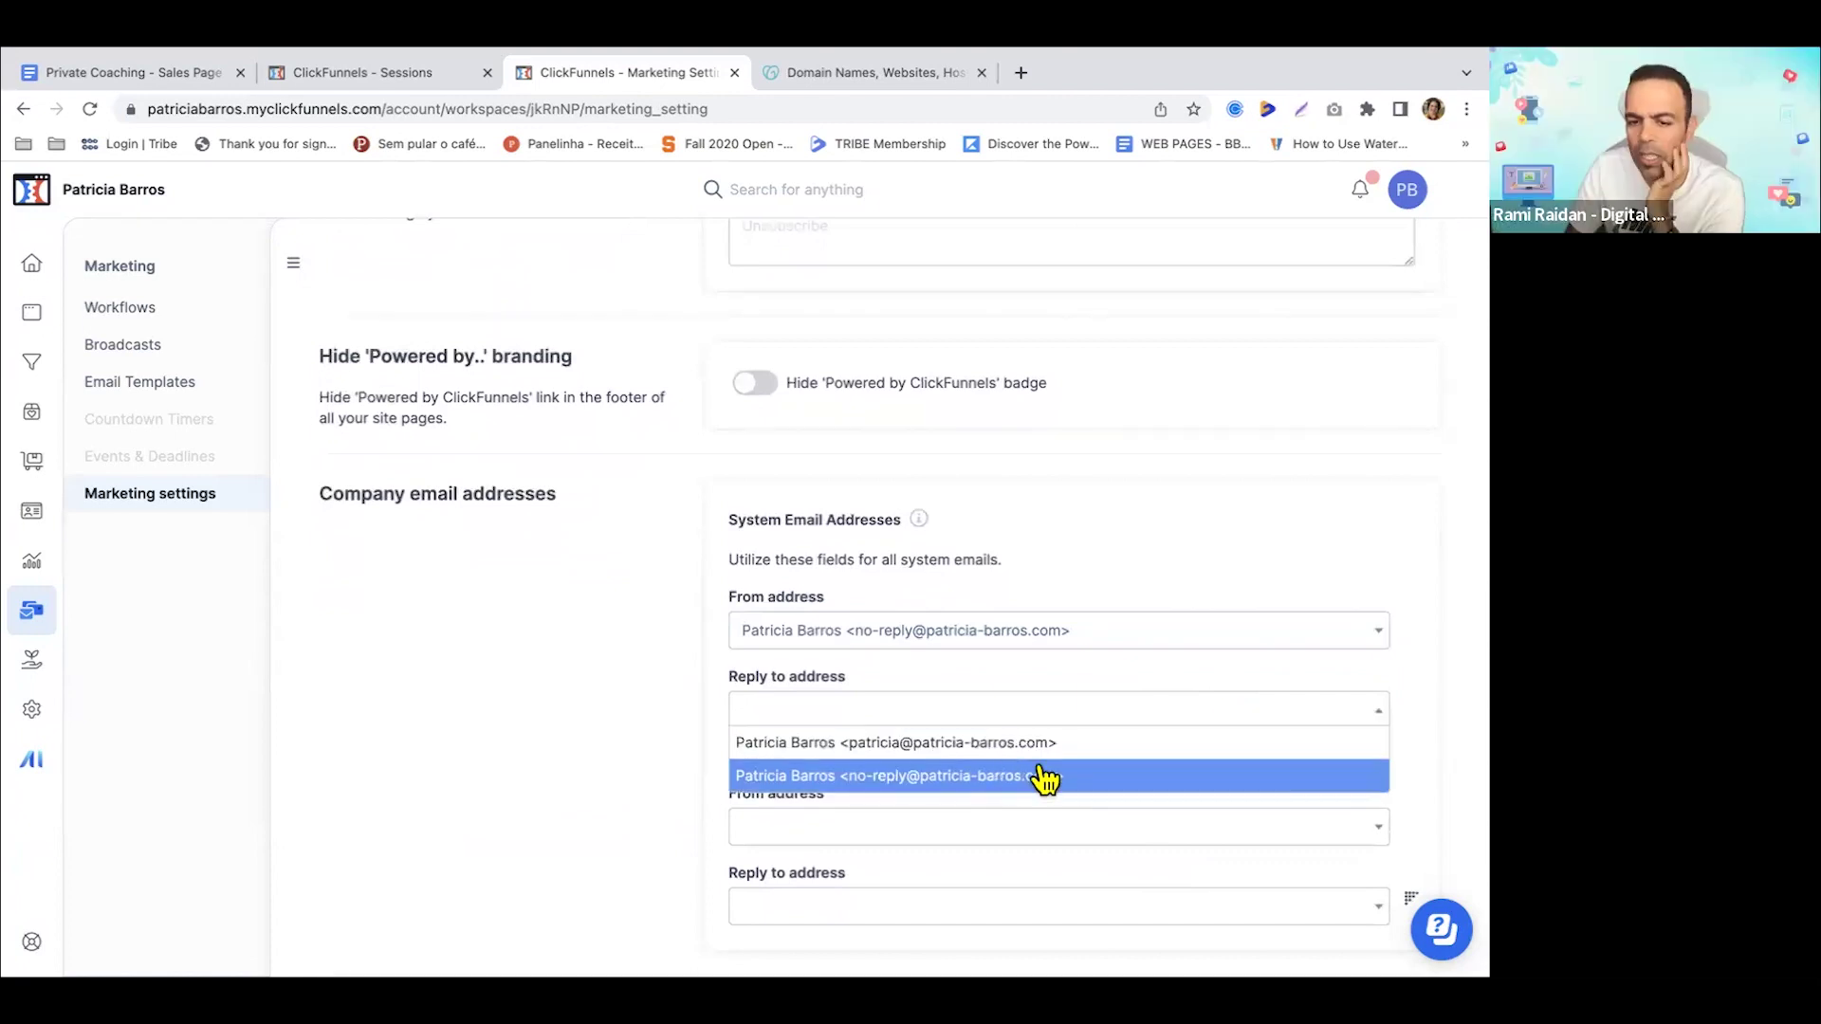
{"action": "left_click", "coordinate": [981, 746]}
{"action": "left_click", "coordinate": [1077, 638]}
{"action": "left_click", "coordinate": [992, 664]}
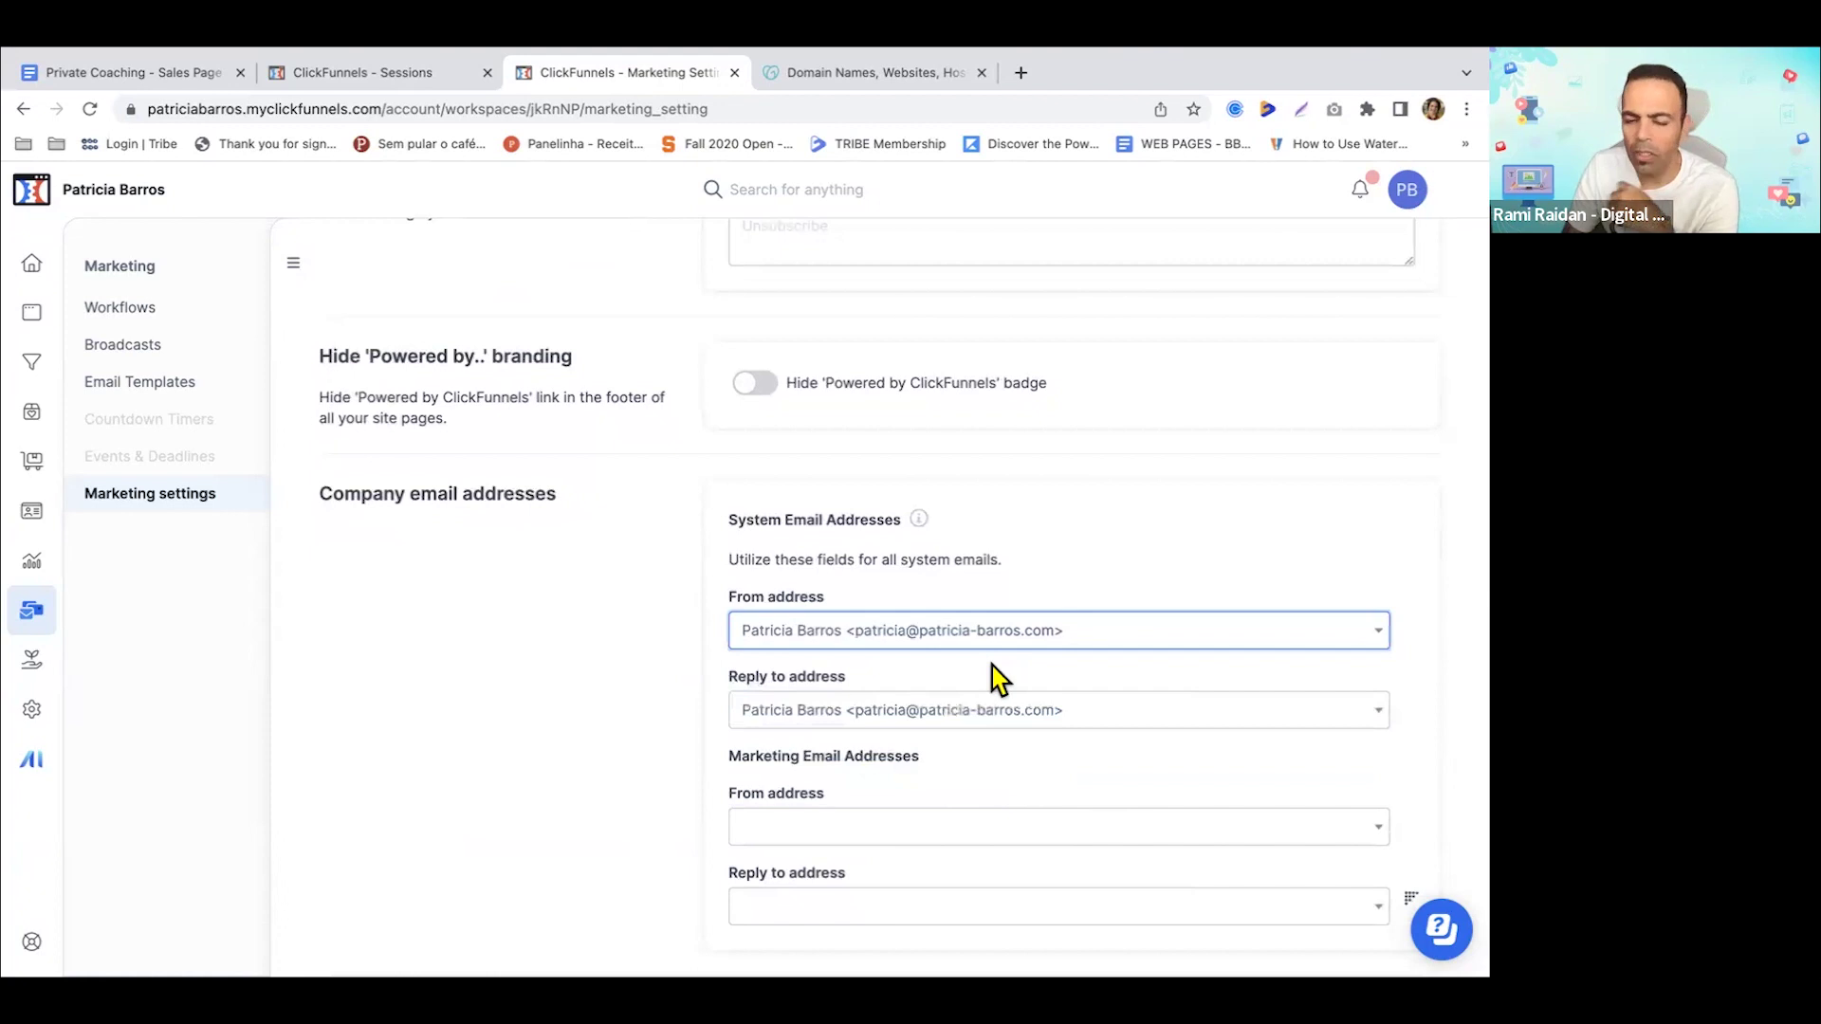
- Set the marketing sender and reply-to to the personal address and save the email settings
{"action": "scroll", "coordinate": [1084, 678], "scroll_direction": "down", "scroll_amount": 2}
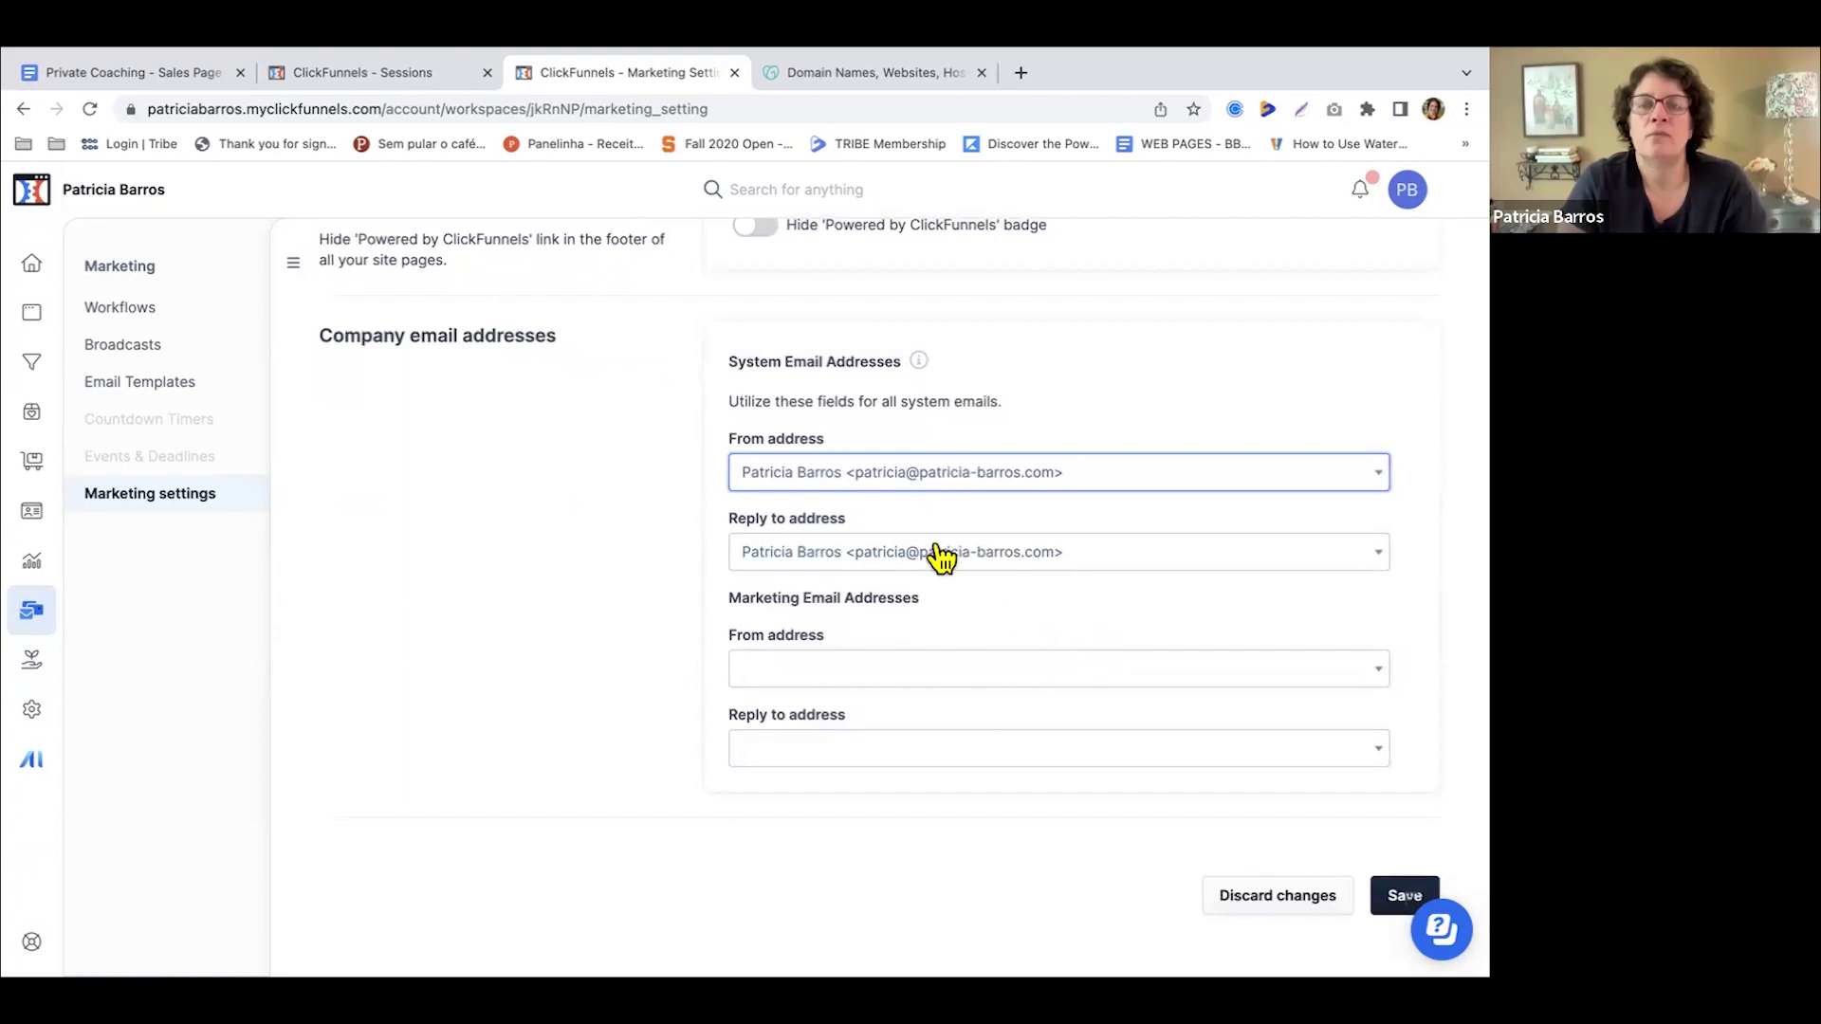
{"action": "left_click", "coordinate": [1007, 671]}
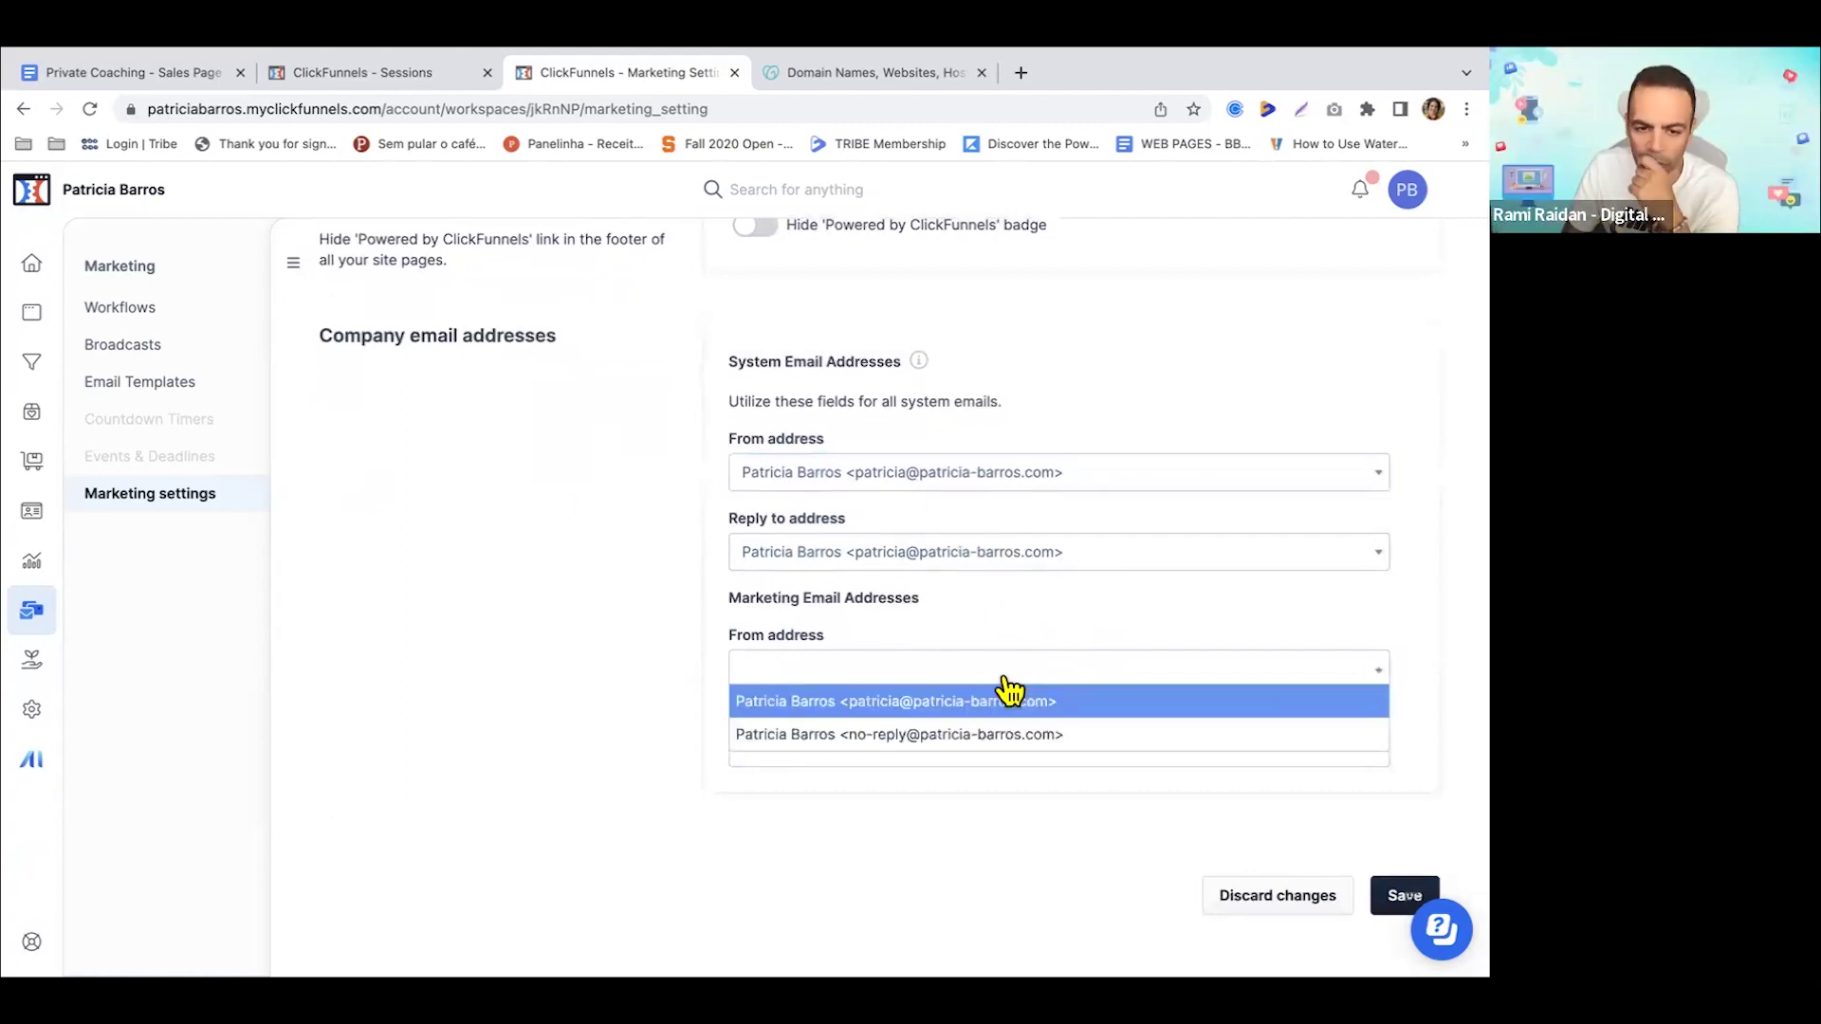
{"action": "left_click", "coordinate": [1062, 702]}
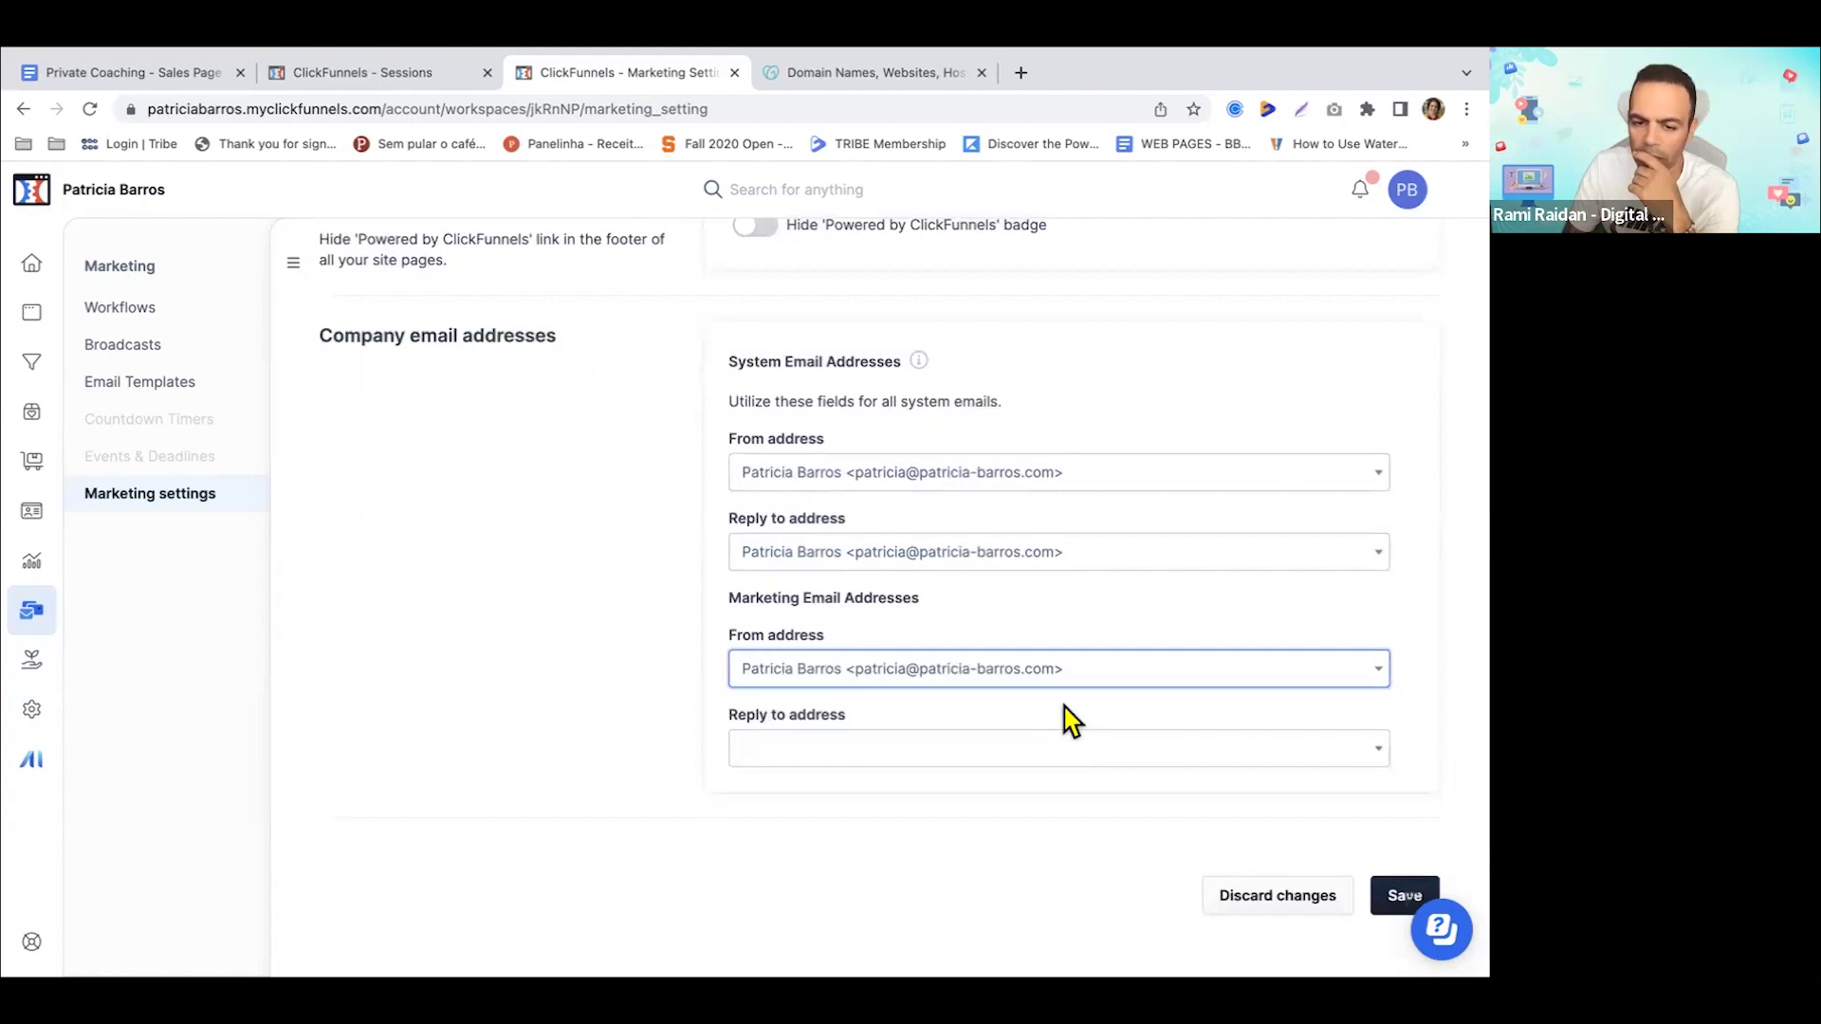
{"action": "left_click", "coordinate": [1037, 754]}
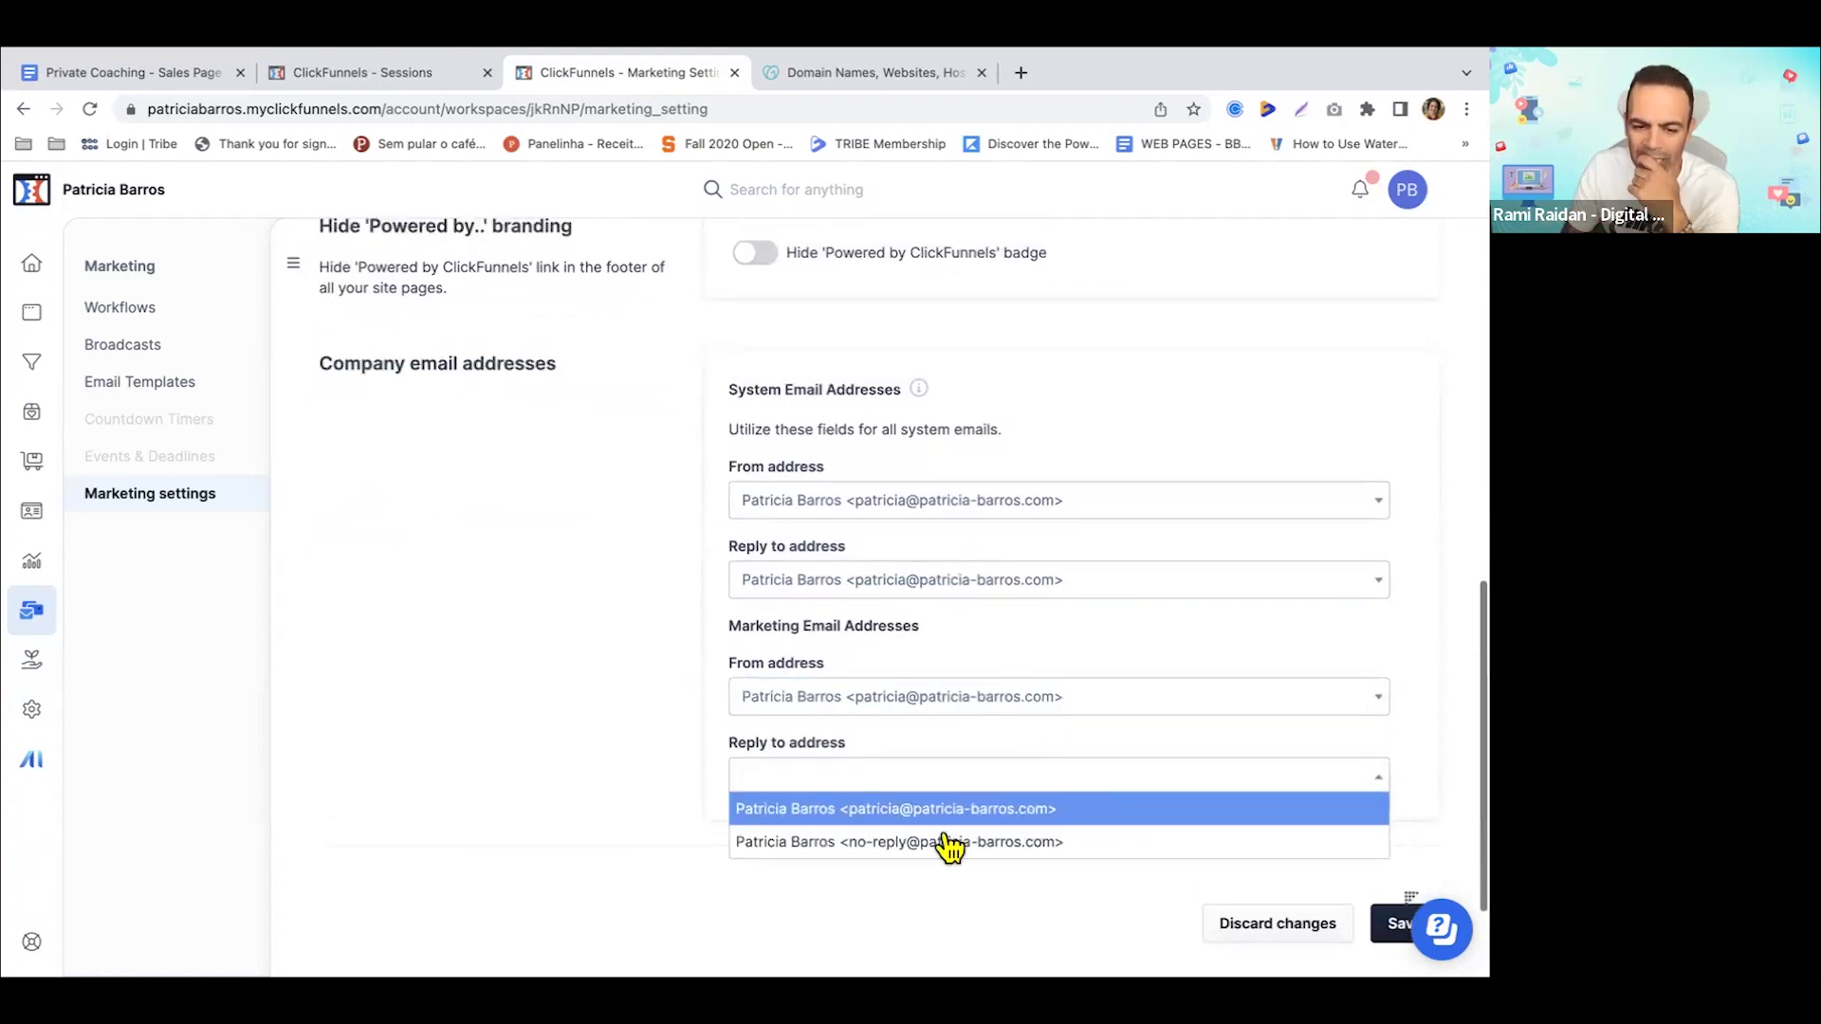
{"action": "left_click", "coordinate": [956, 820]}
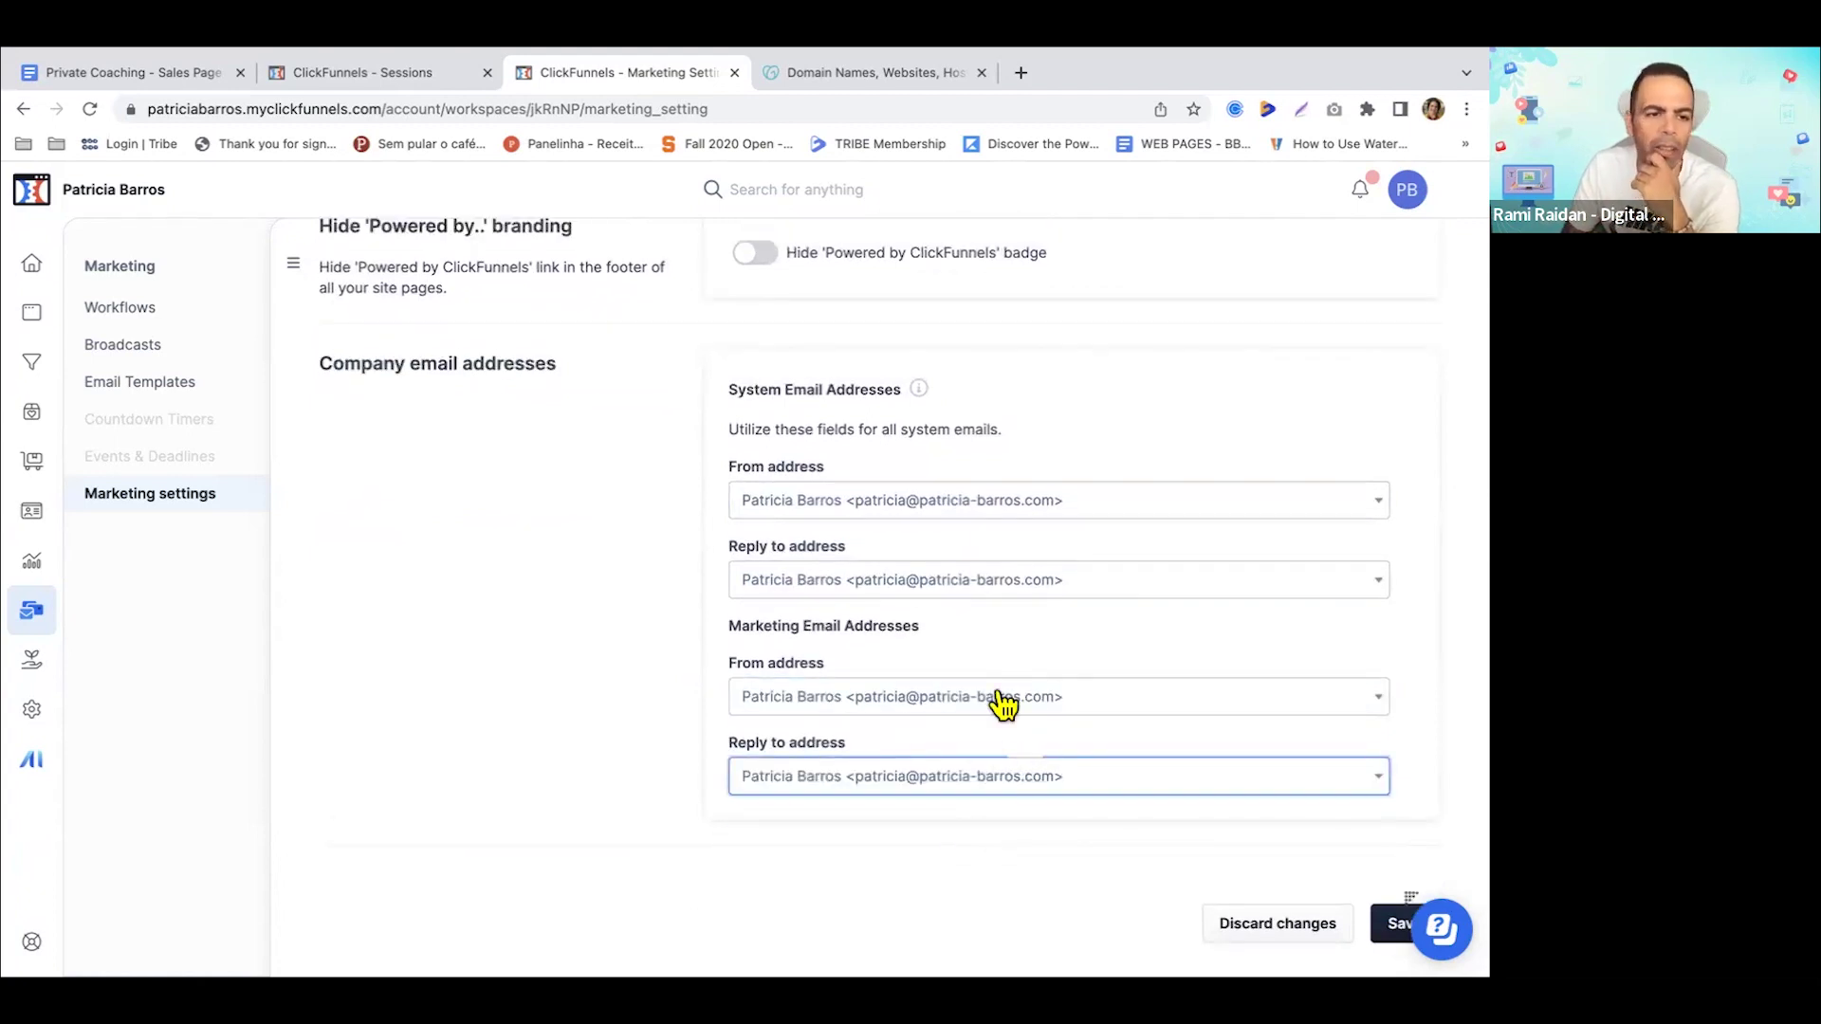
{"action": "scroll", "coordinate": [440, 542], "scroll_direction": "up", "scroll_amount": 10}
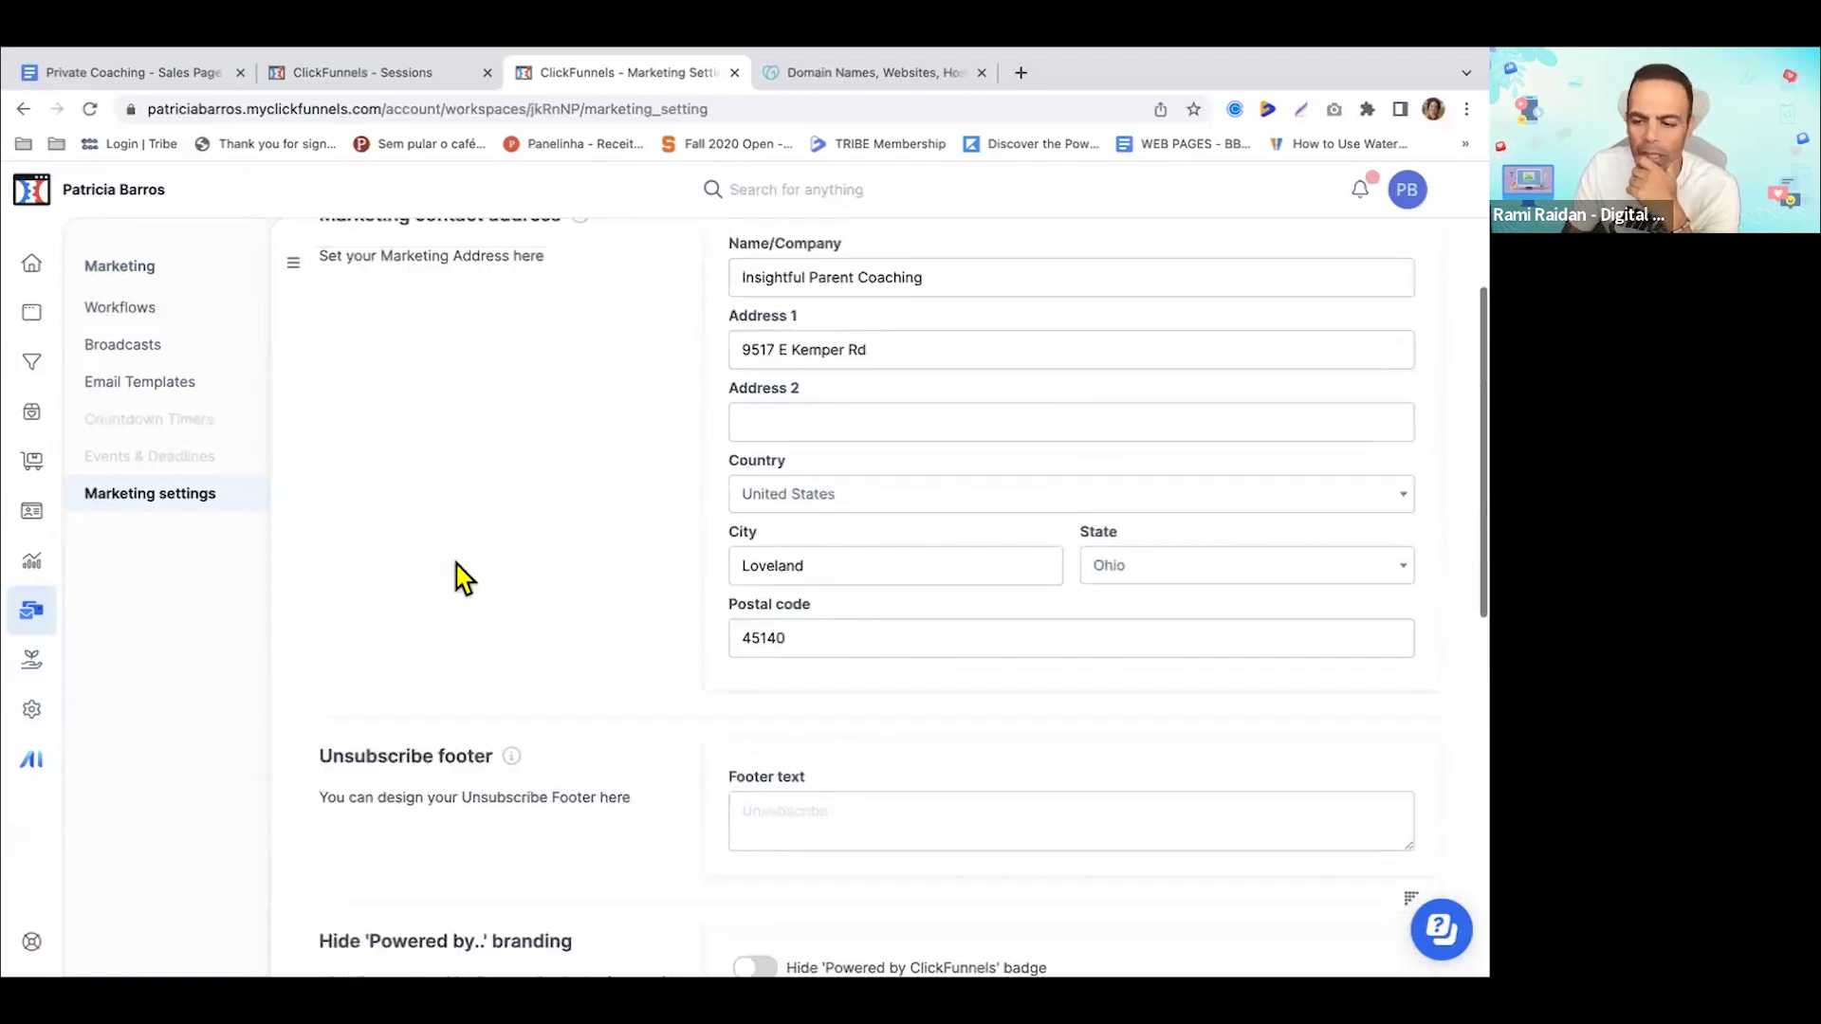
{"action": "scroll", "coordinate": [456, 577], "scroll_direction": "down", "scroll_amount": 10}
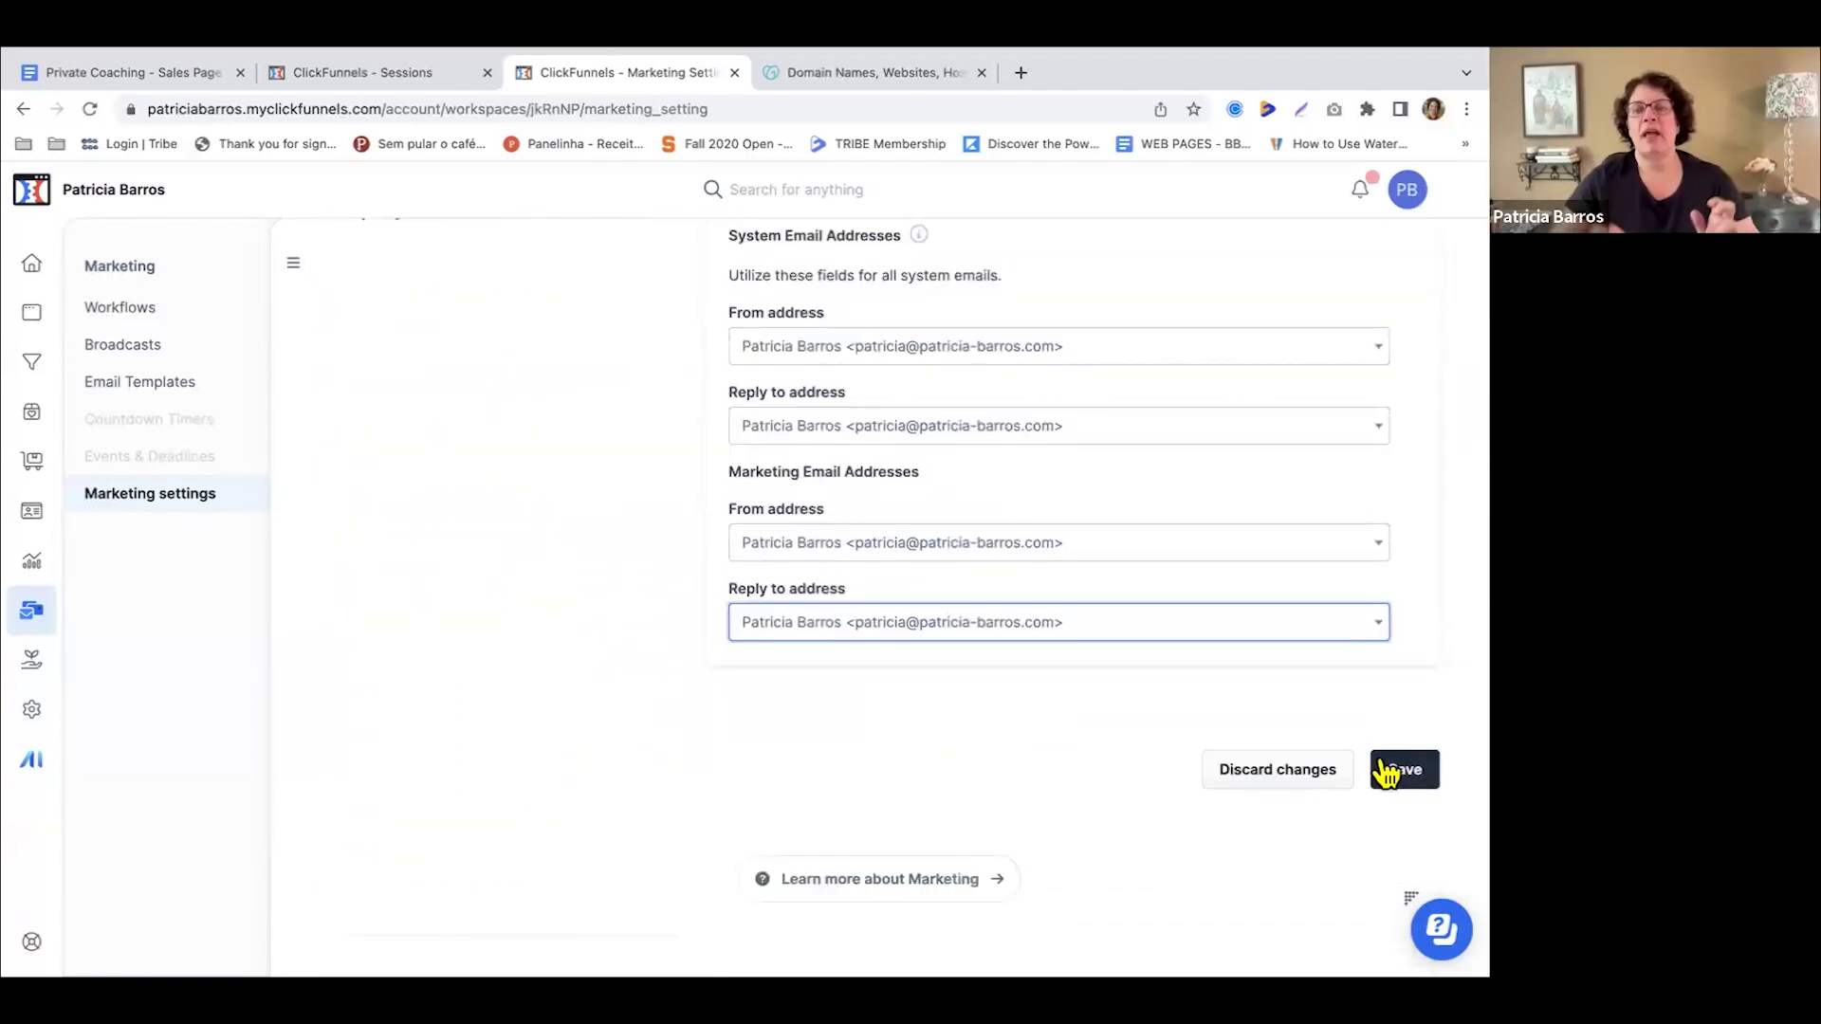
{"action": "left_click", "coordinate": [1077, 429]}
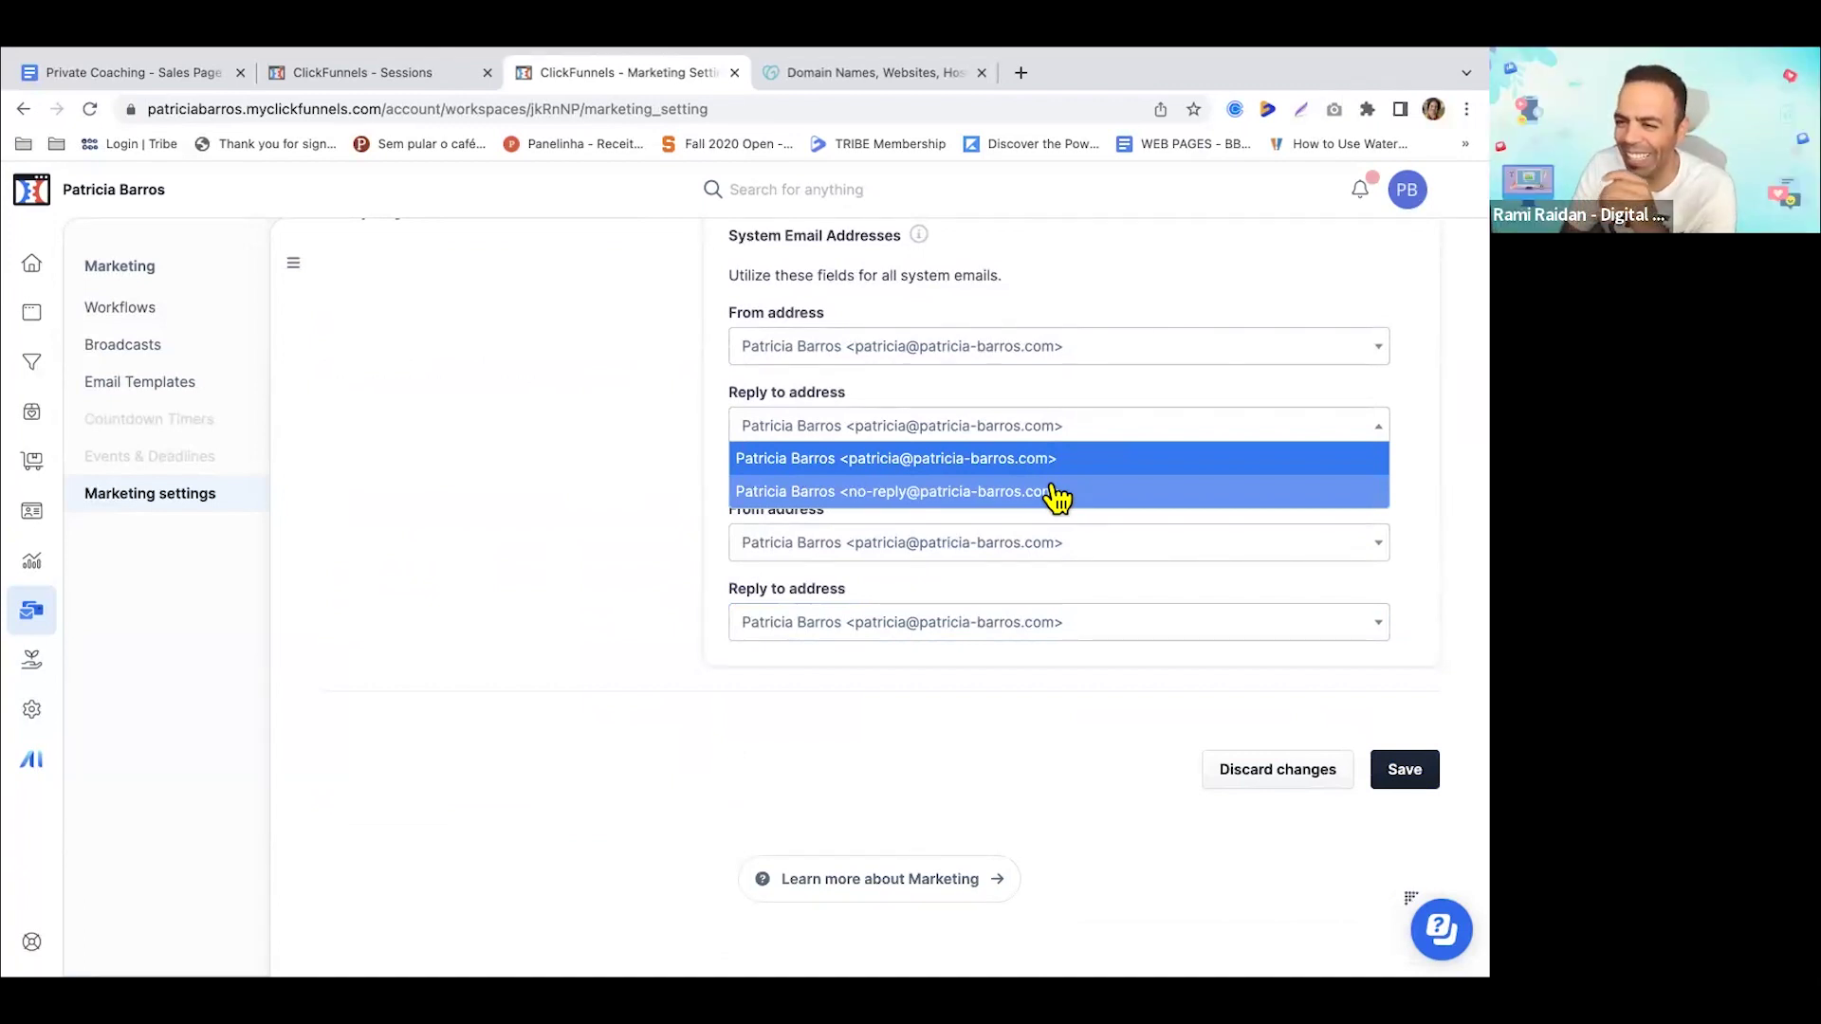
{"action": "left_click", "coordinate": [1443, 447]}
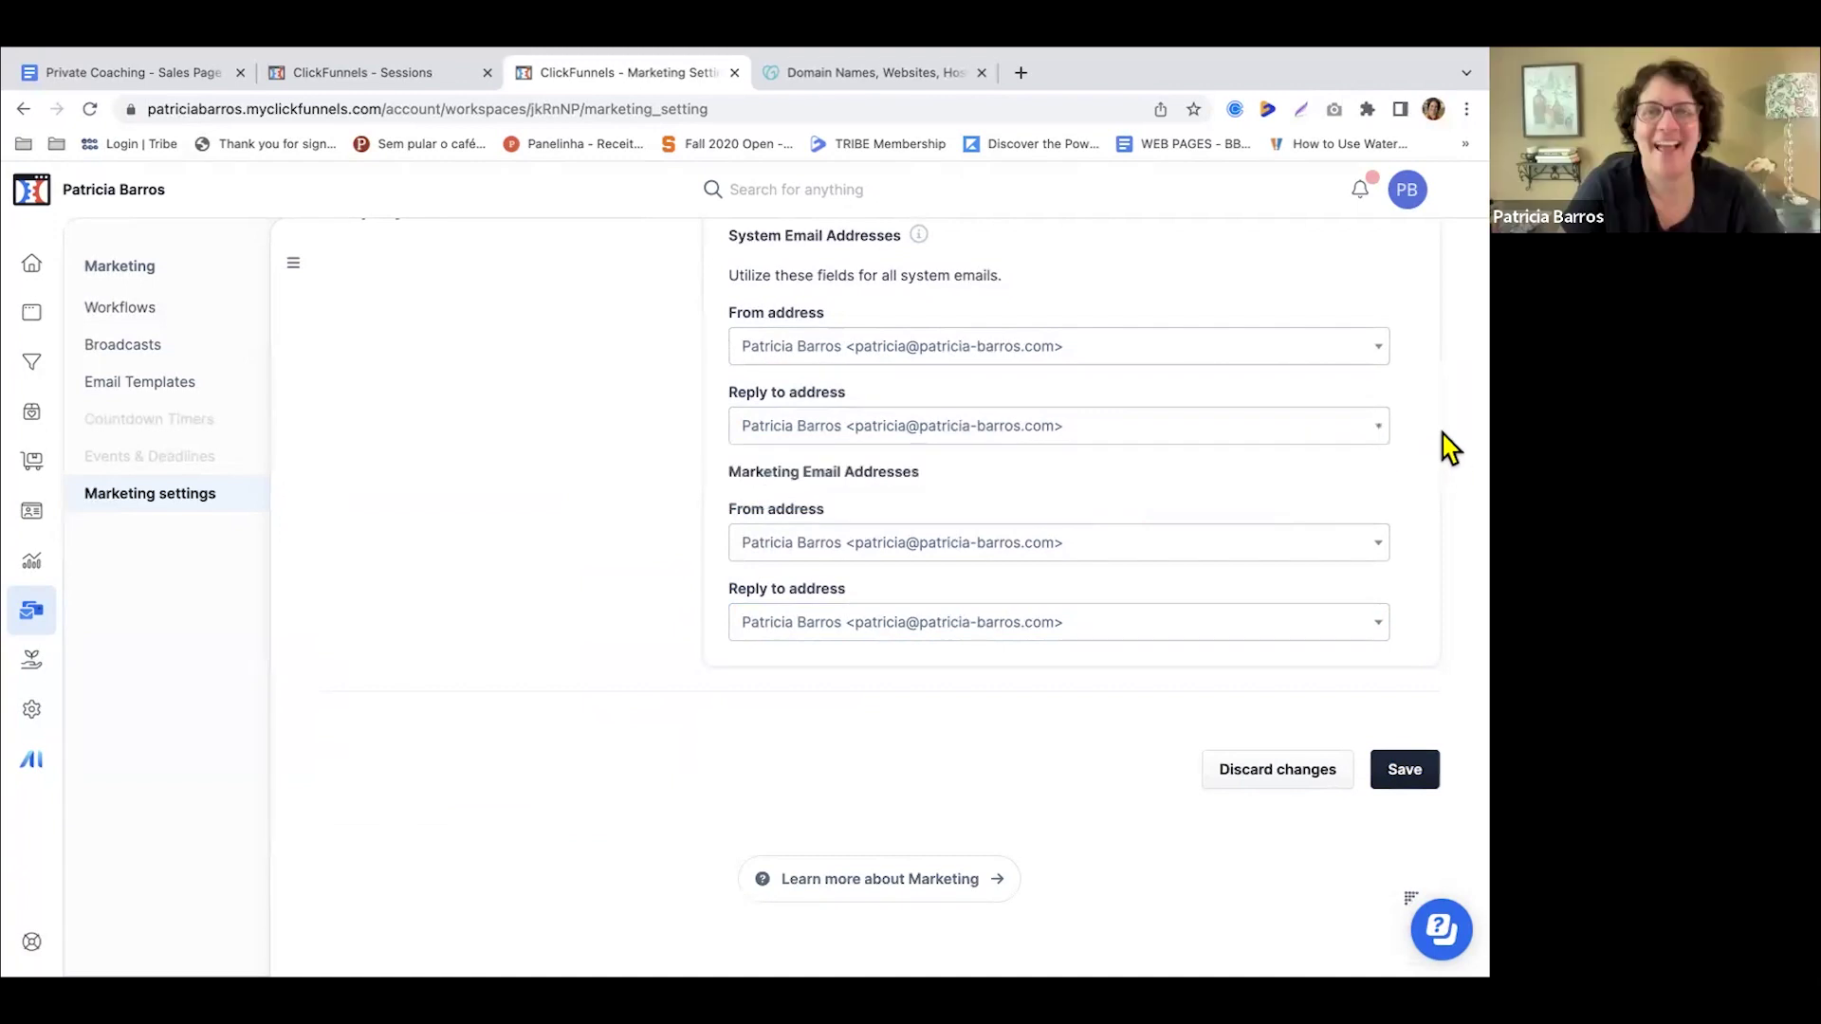
{"action": "left_click", "coordinate": [1413, 770]}
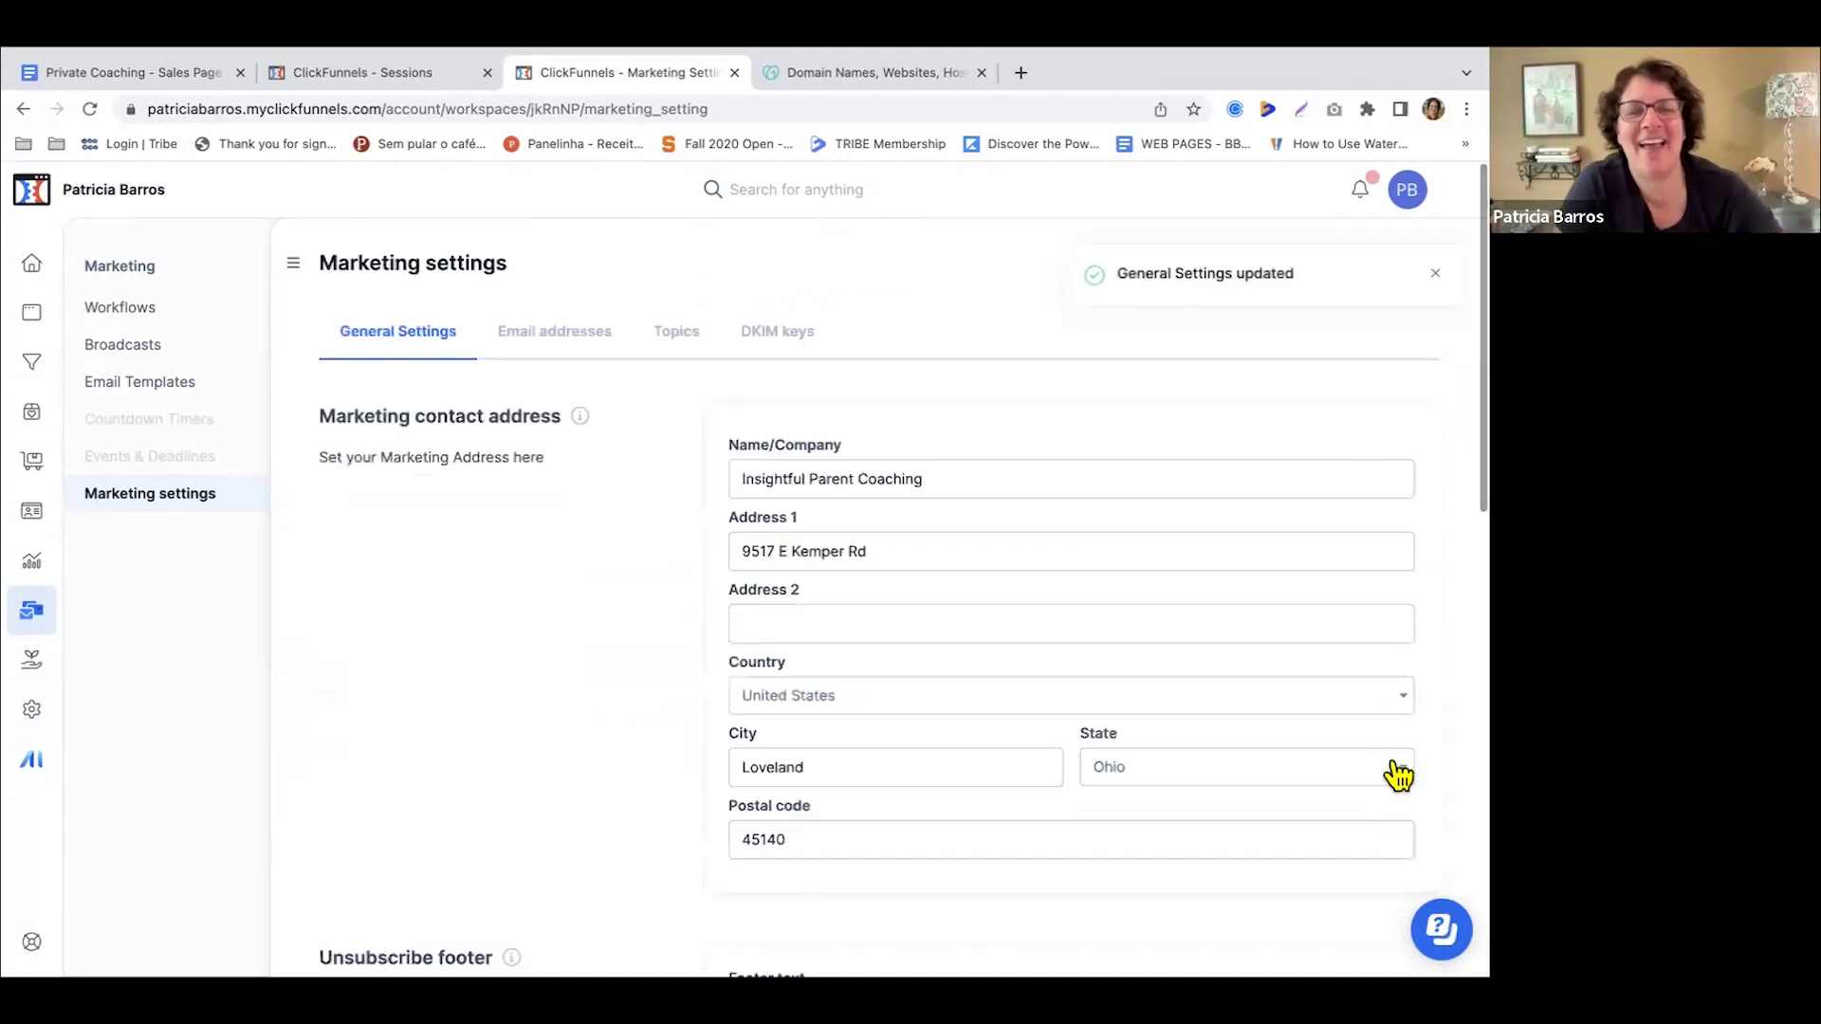
- Review the Email addresses, Topics and DKIM keys tabs, then view Email Templates and Broadcasts
{"action": "left_click", "coordinate": [582, 349]}
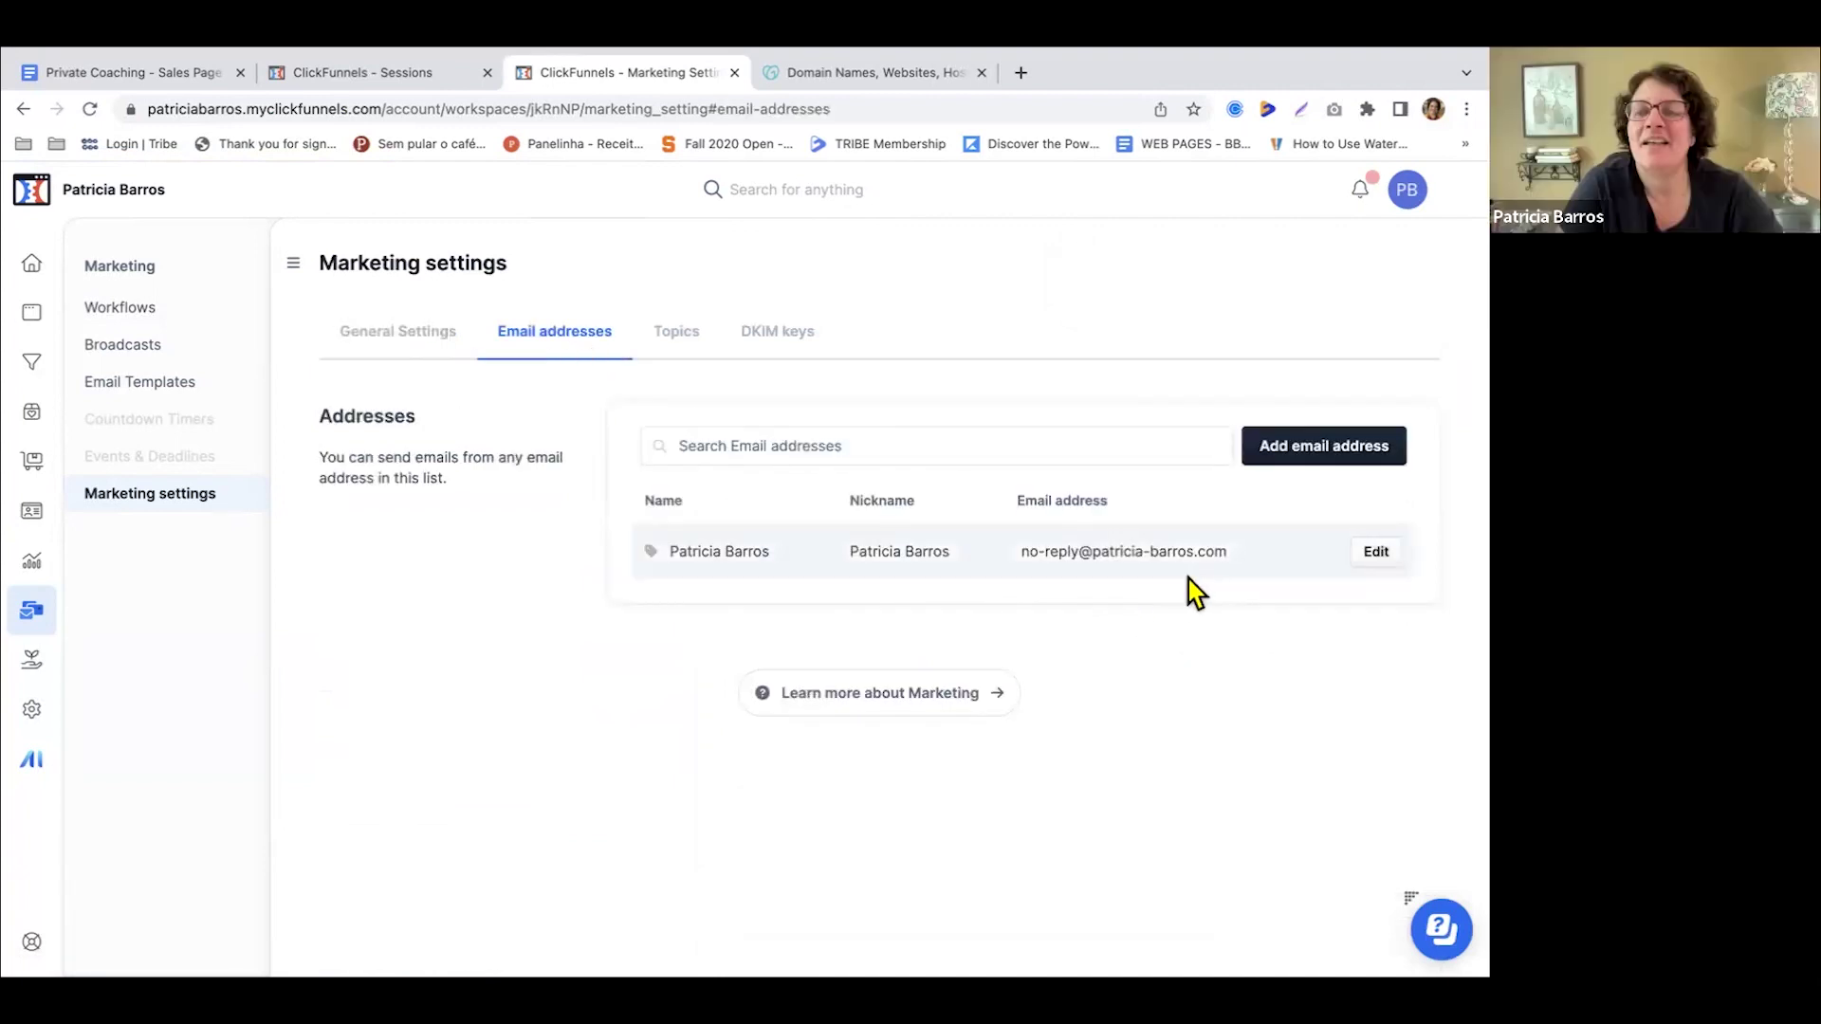
{"action": "left_click", "coordinate": [698, 349]}
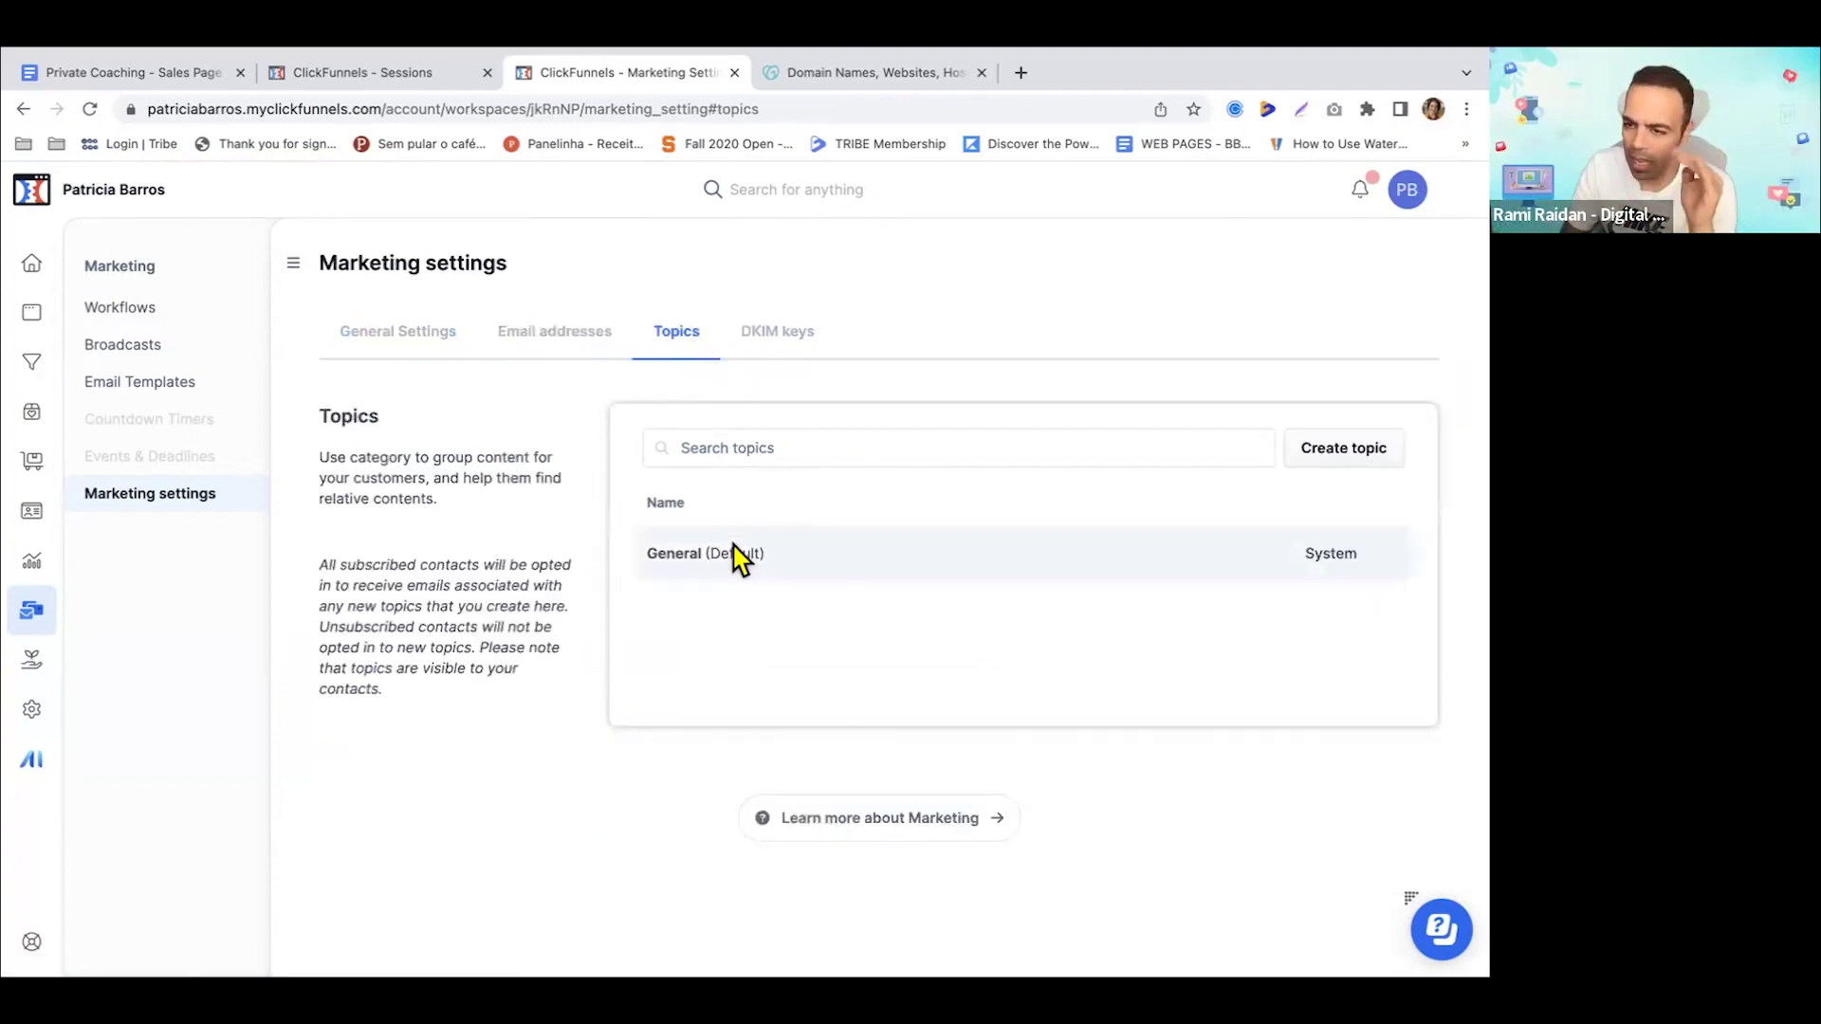
{"action": "left_click", "coordinate": [785, 351]}
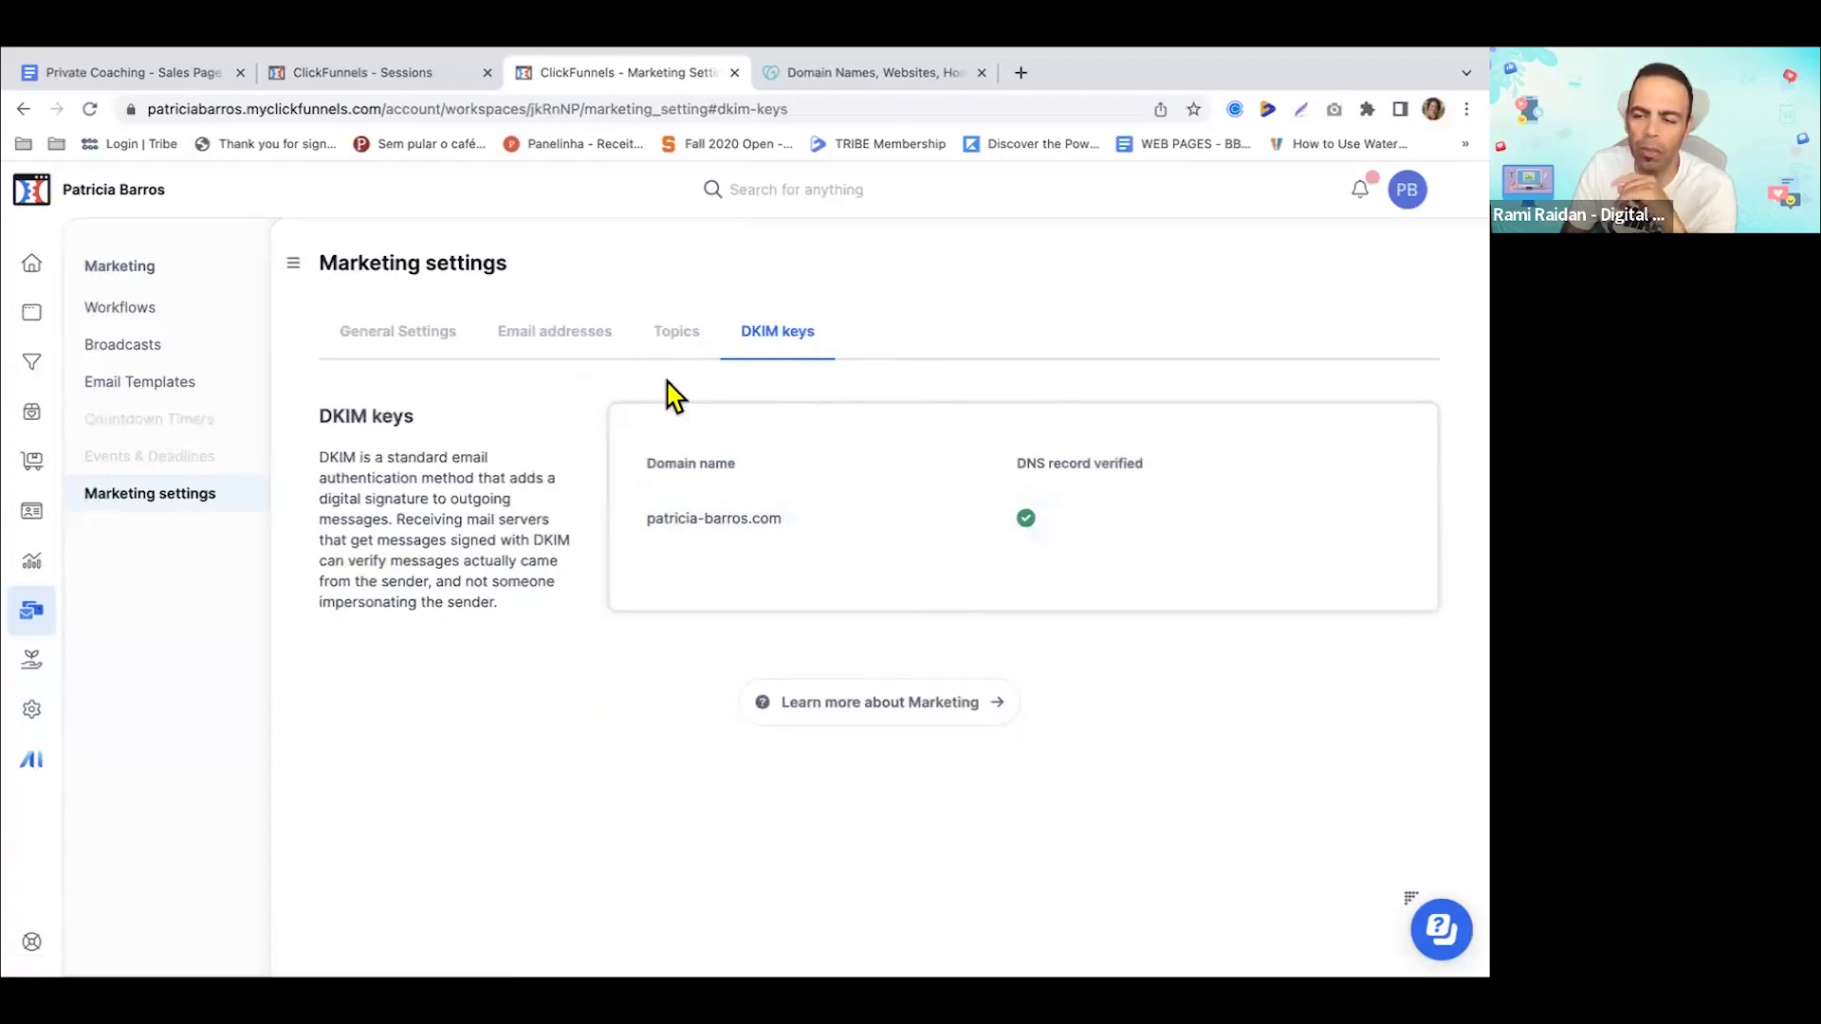
{"action": "left_click", "coordinate": [187, 389]}
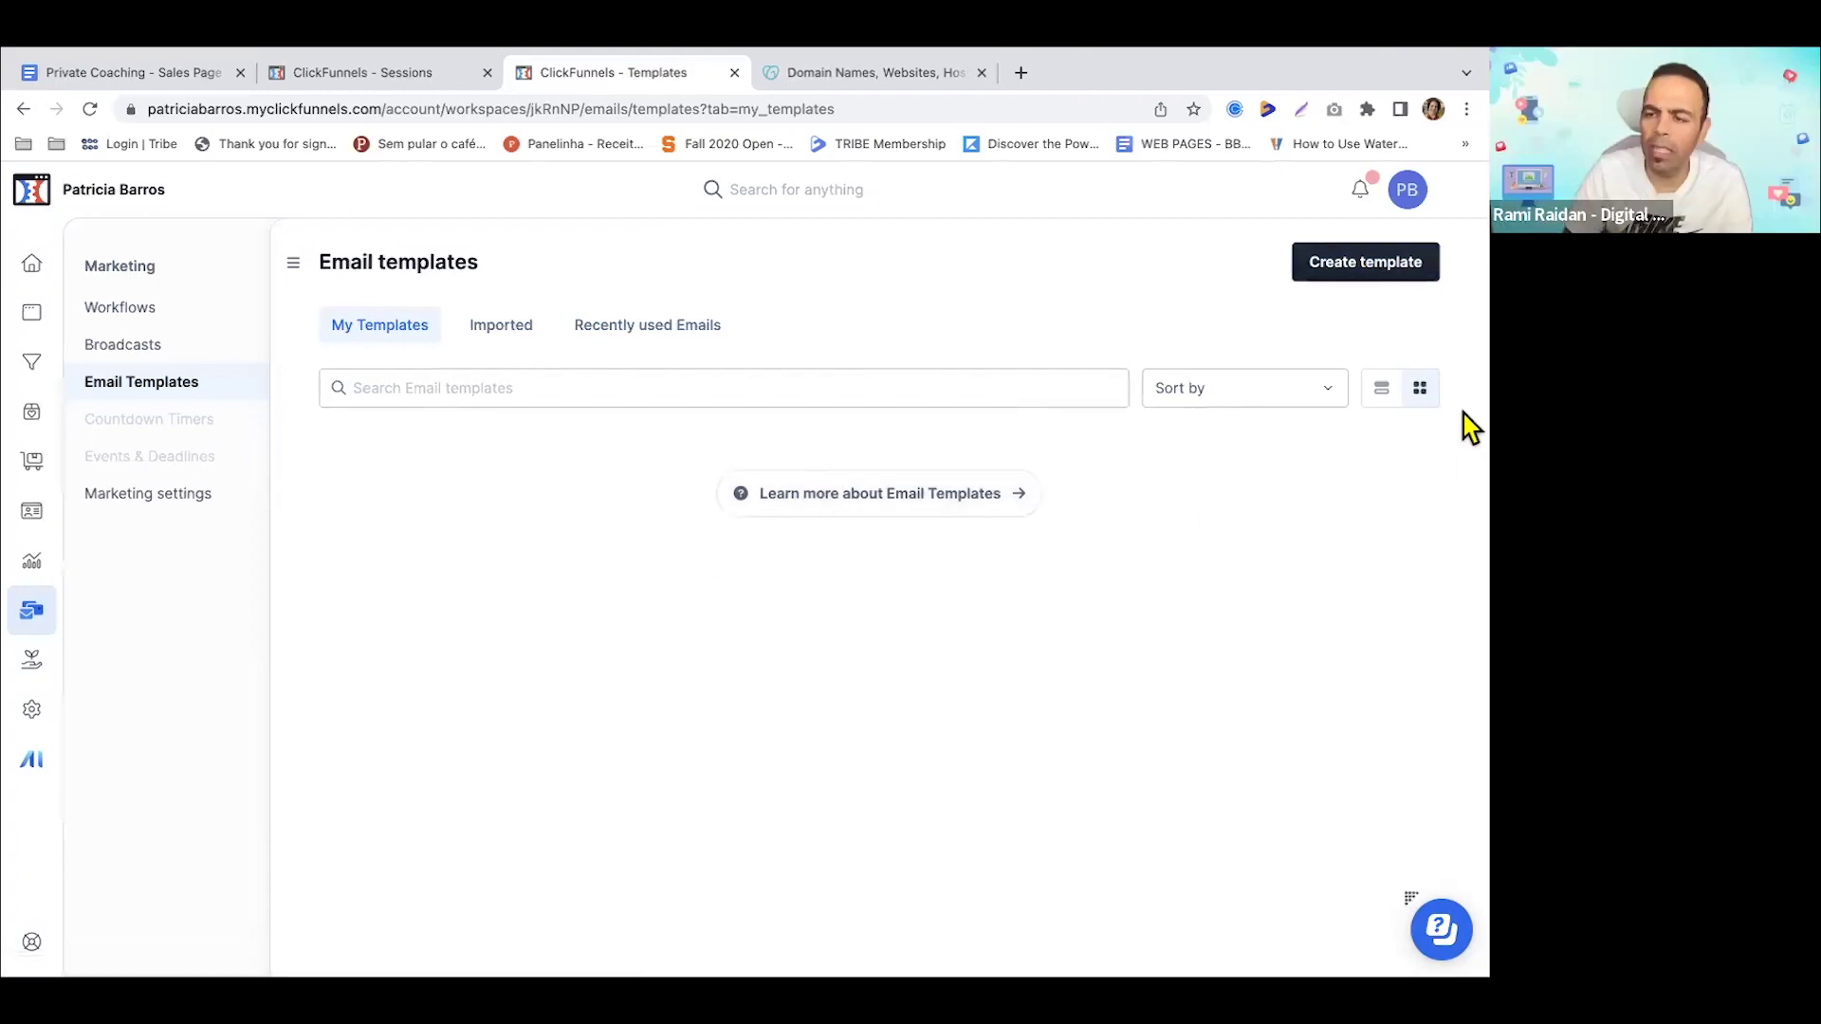
{"action": "left_click", "coordinate": [173, 351]}
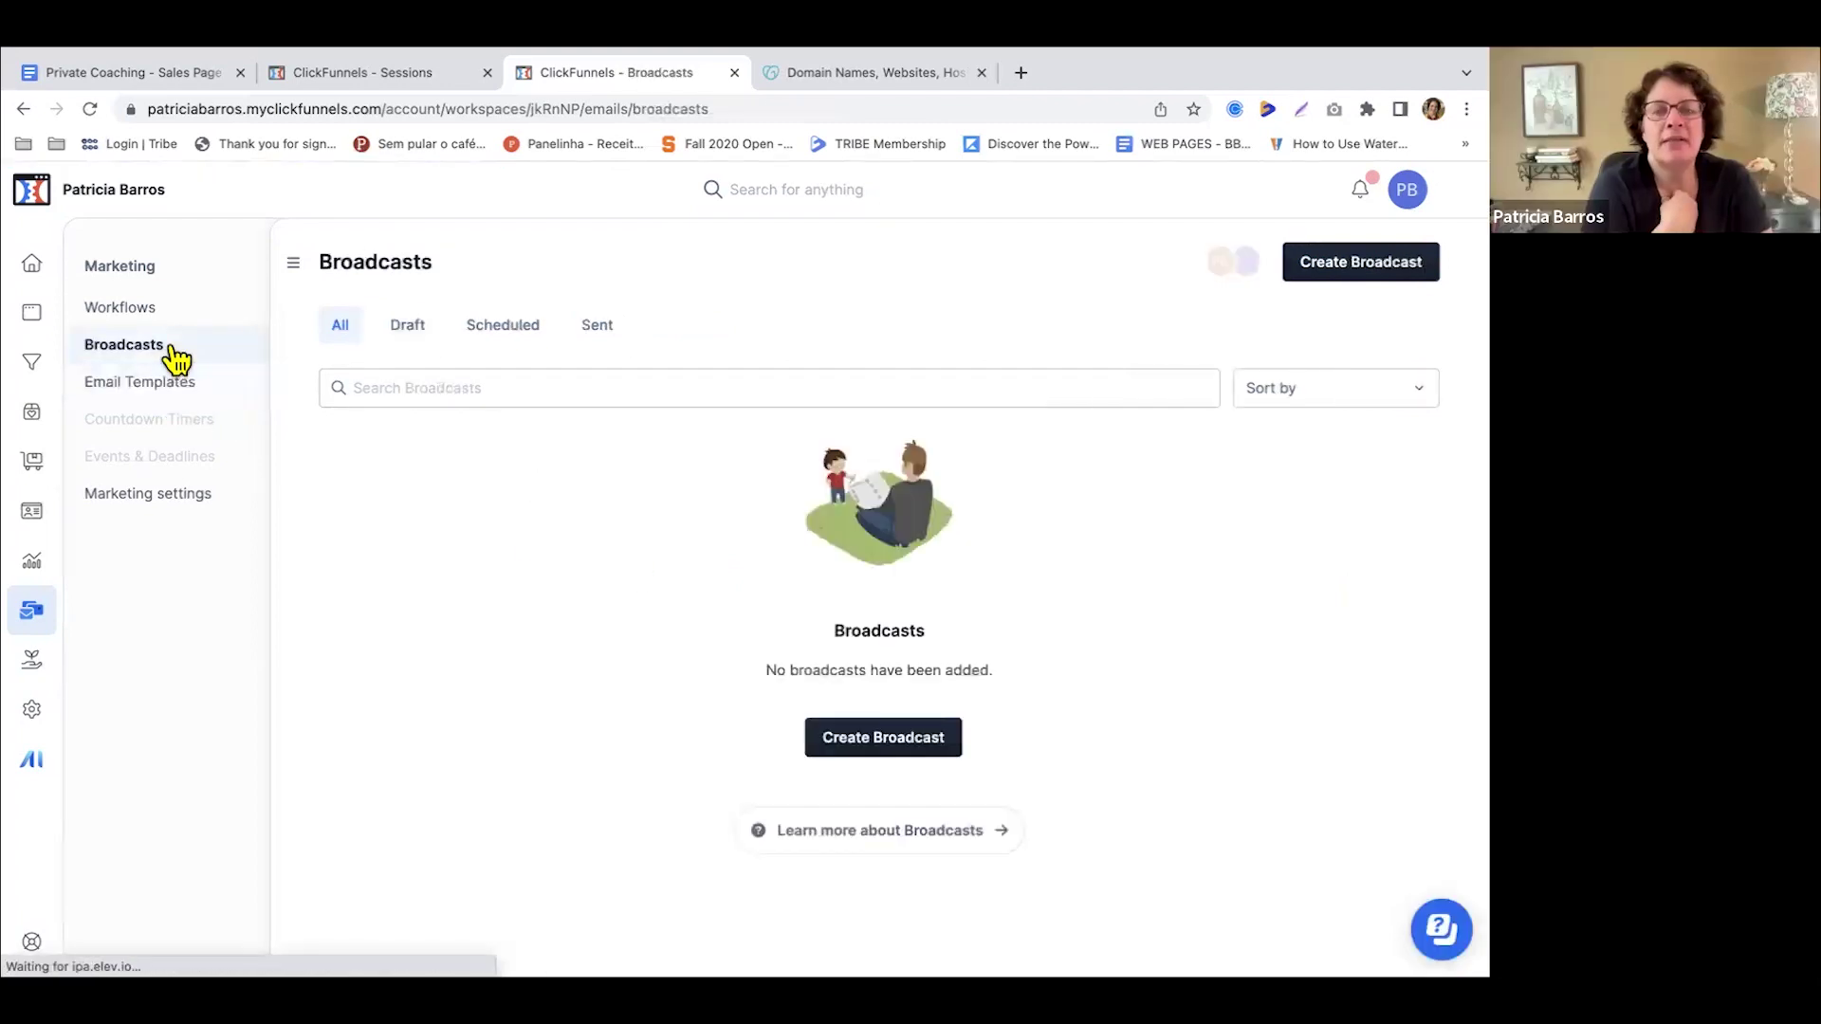
- Look through Email Templates, Workflows and Broadcasts pages, ending in the Sales section
{"action": "left_click", "coordinate": [146, 379]}
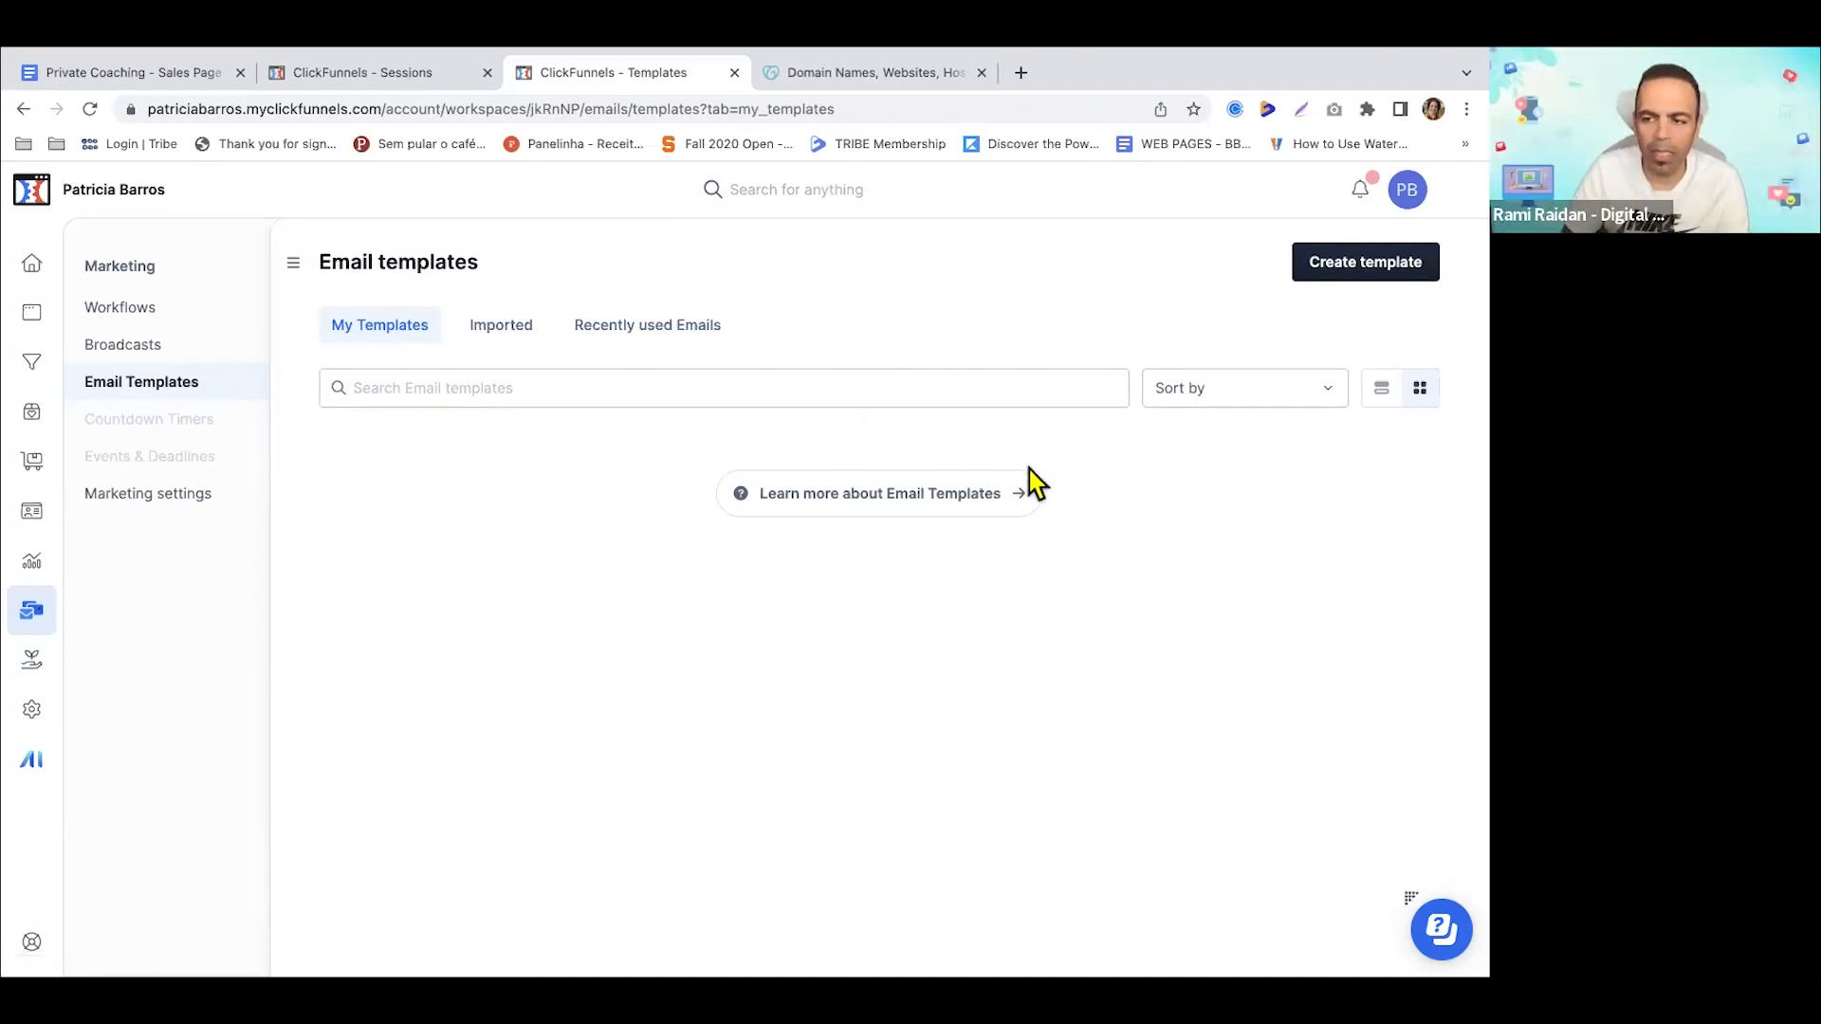
{"action": "left_click", "coordinate": [152, 311]}
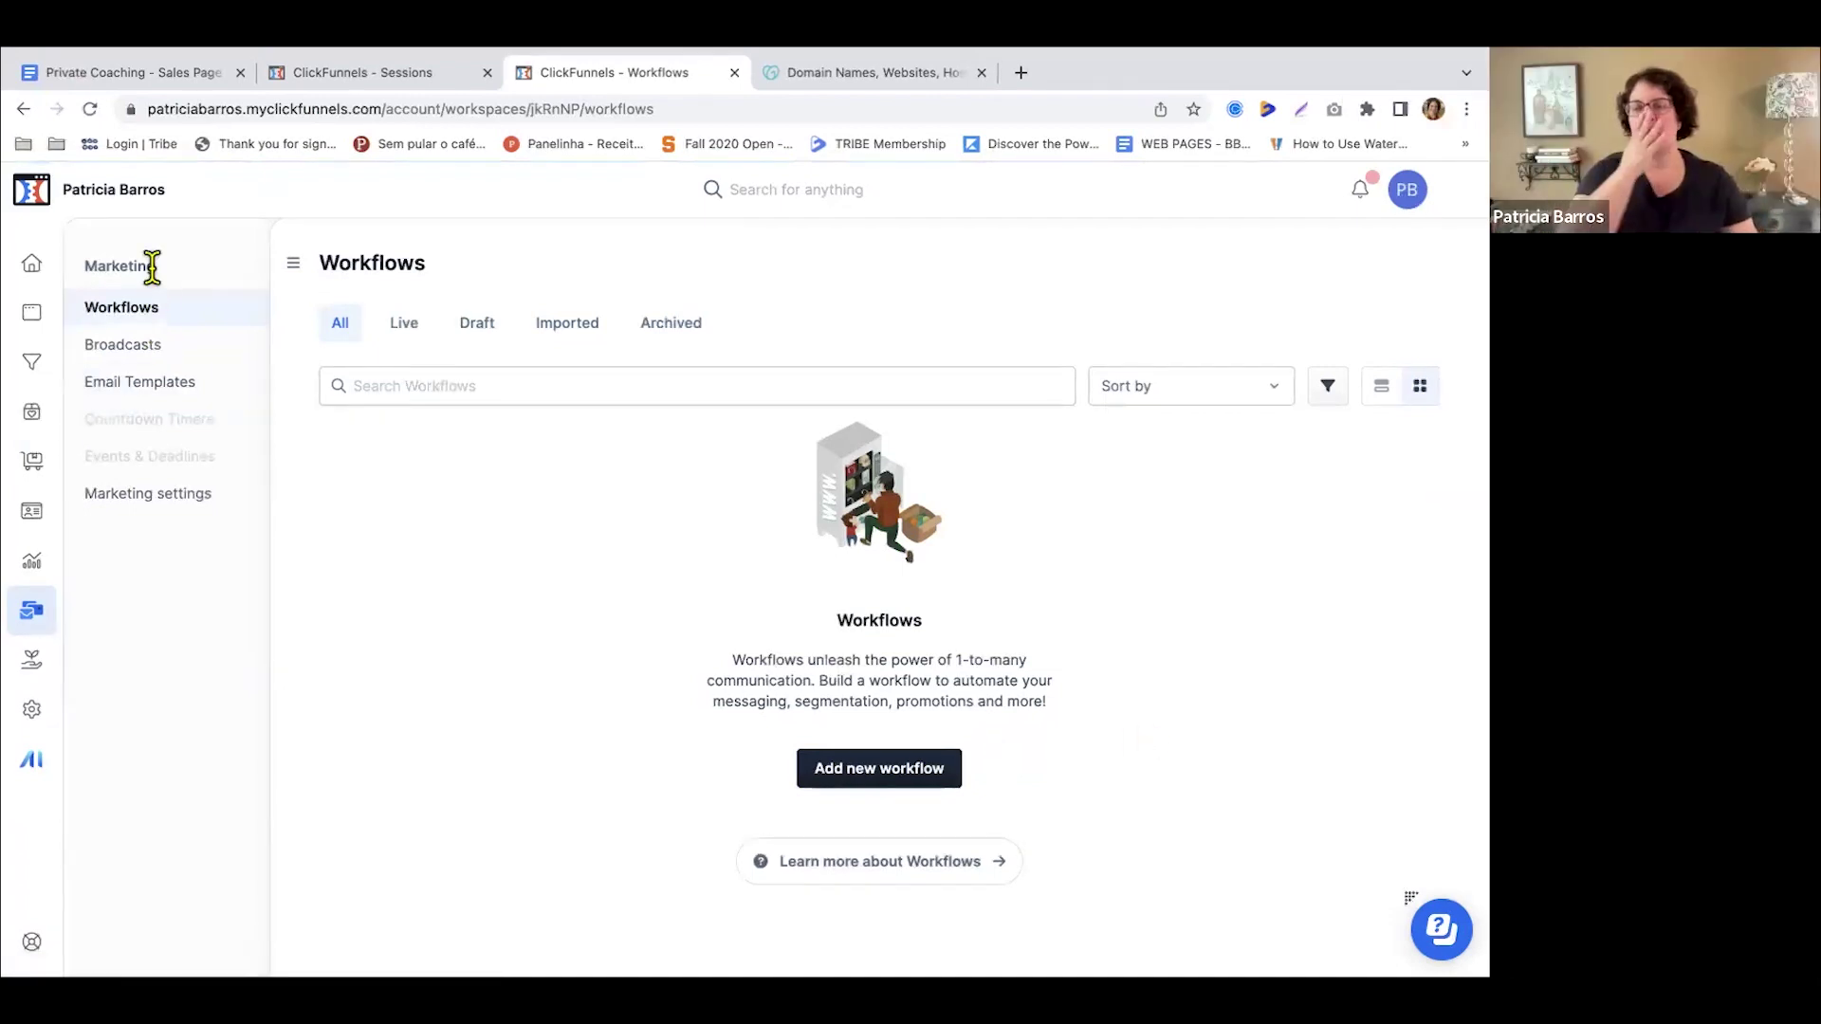
{"action": "left_click", "coordinate": [166, 383]}
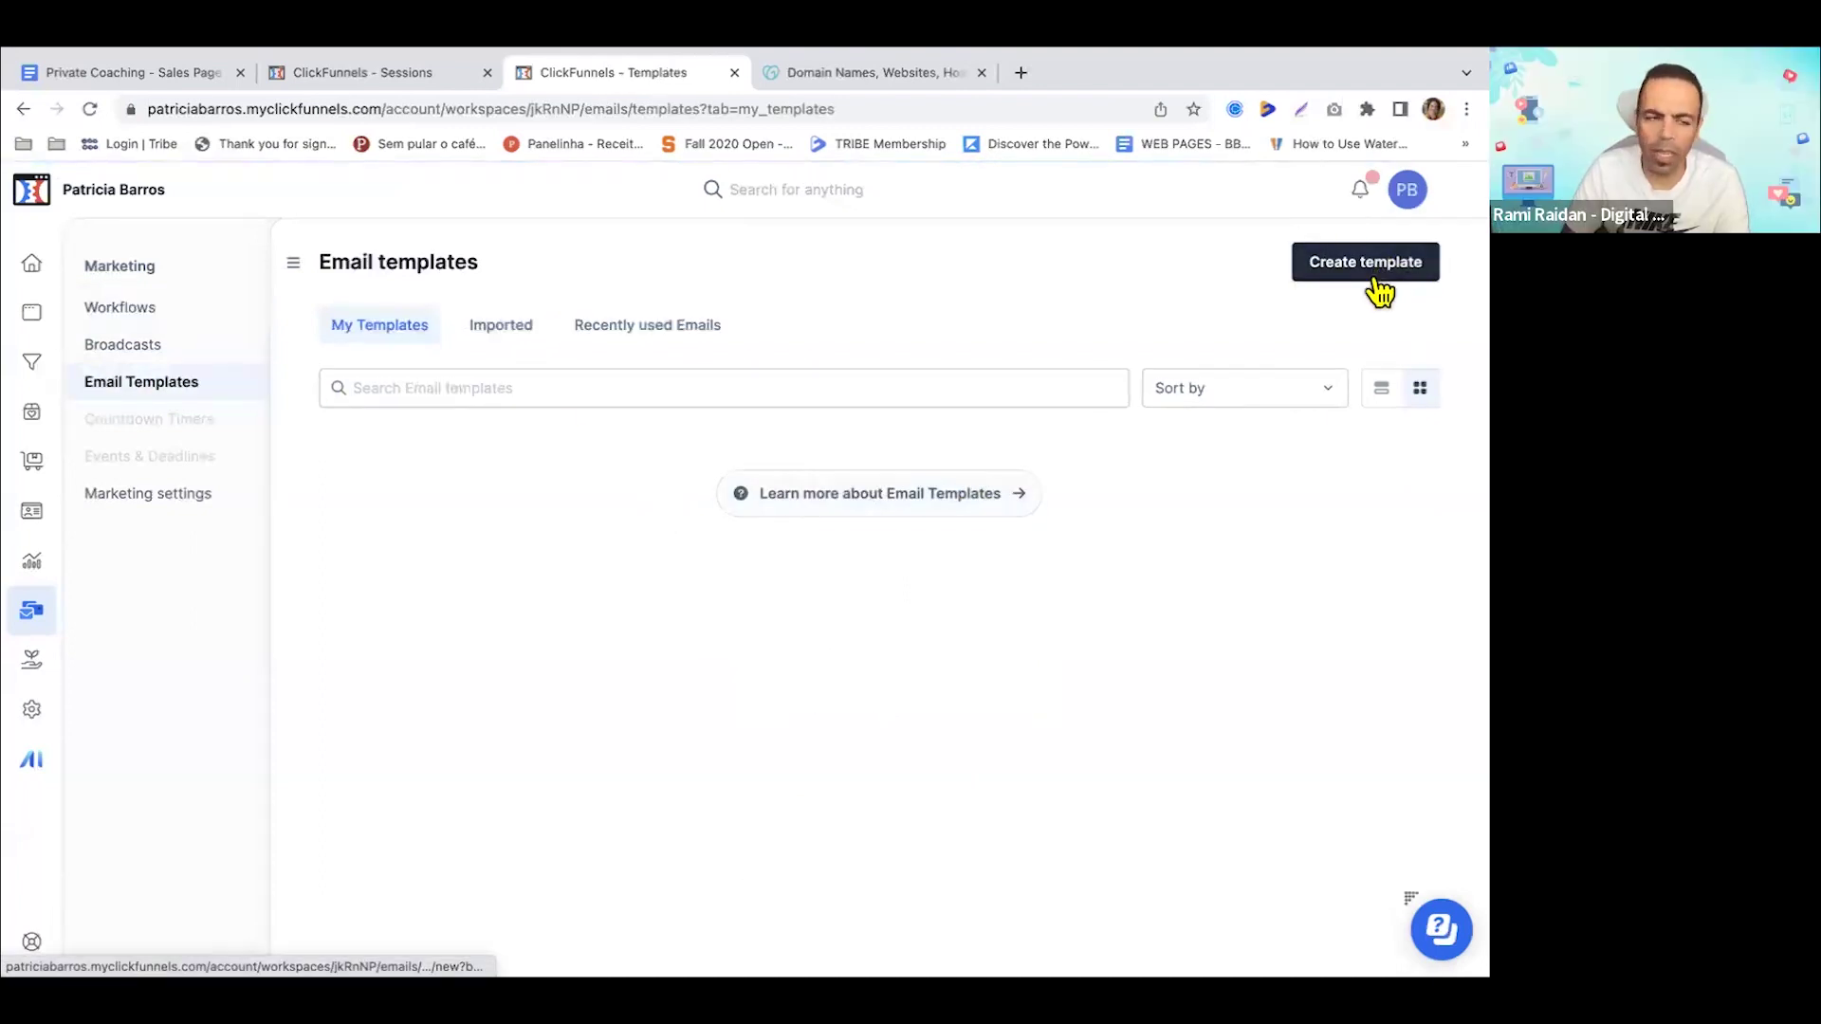
{"action": "left_click", "coordinate": [159, 309]}
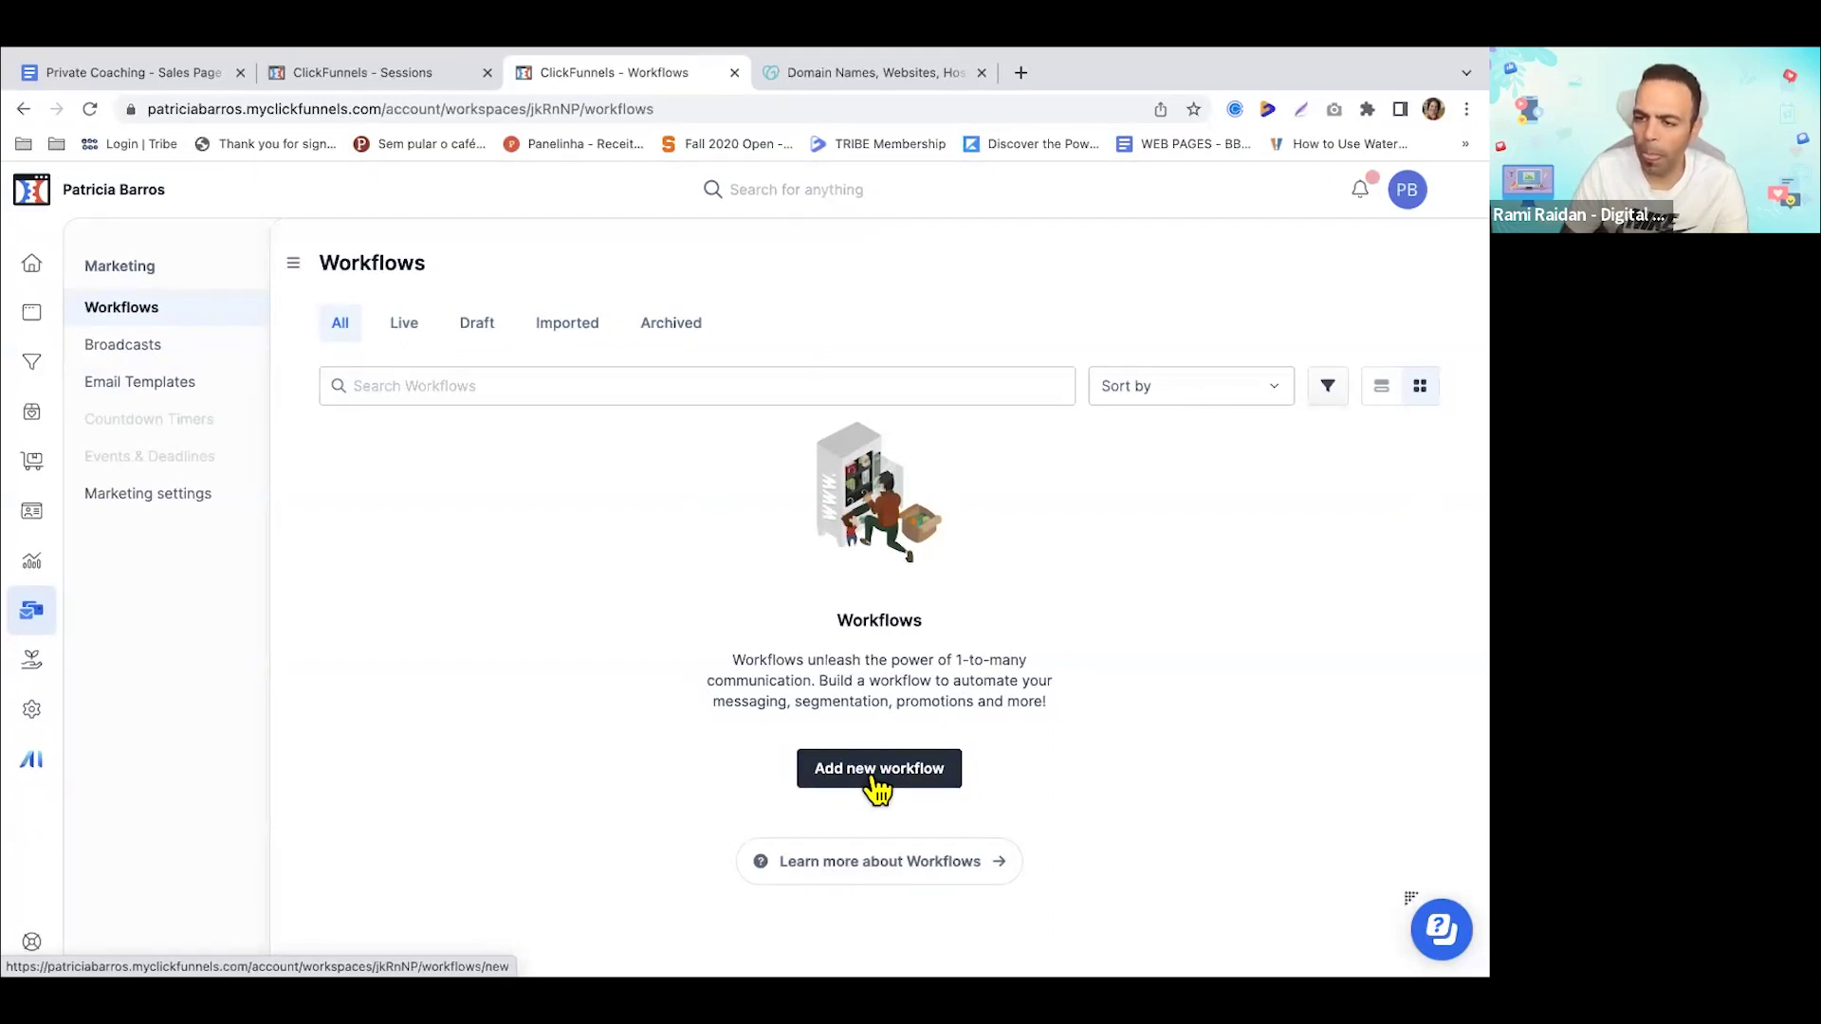
{"action": "left_click", "coordinate": [201, 356]}
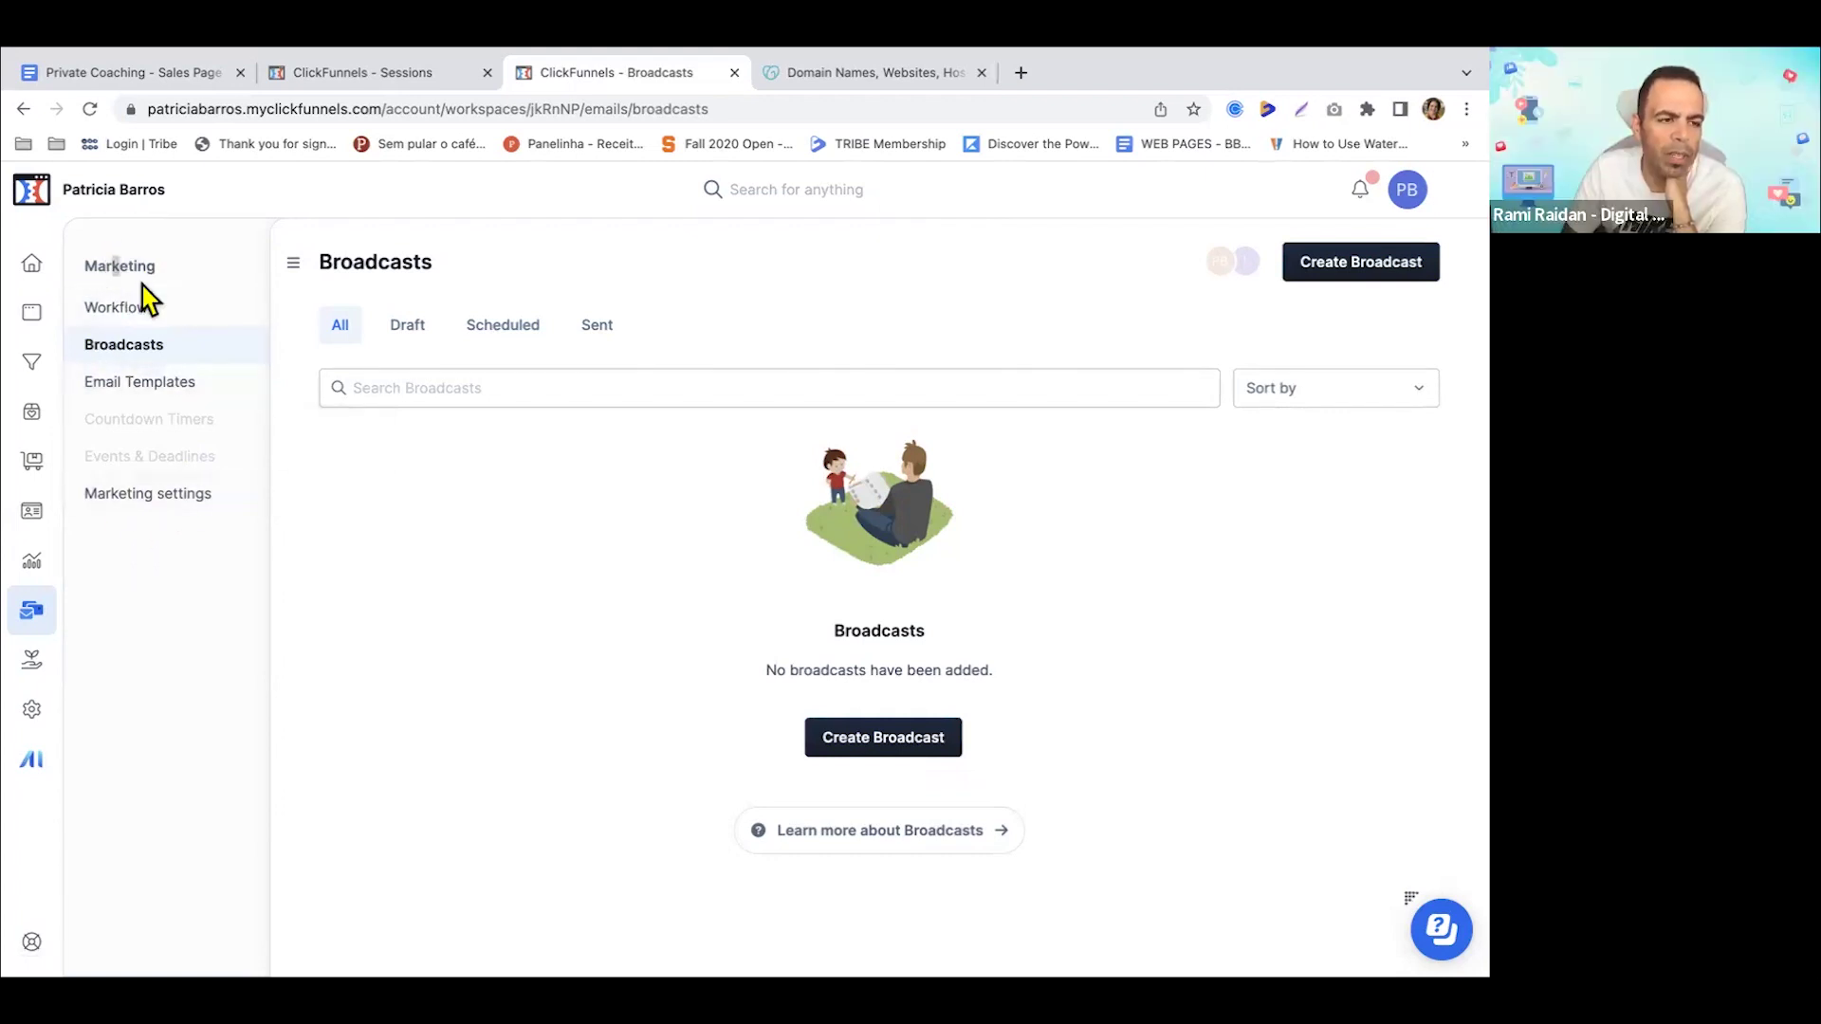
{"action": "left_click", "coordinate": [31, 664]}
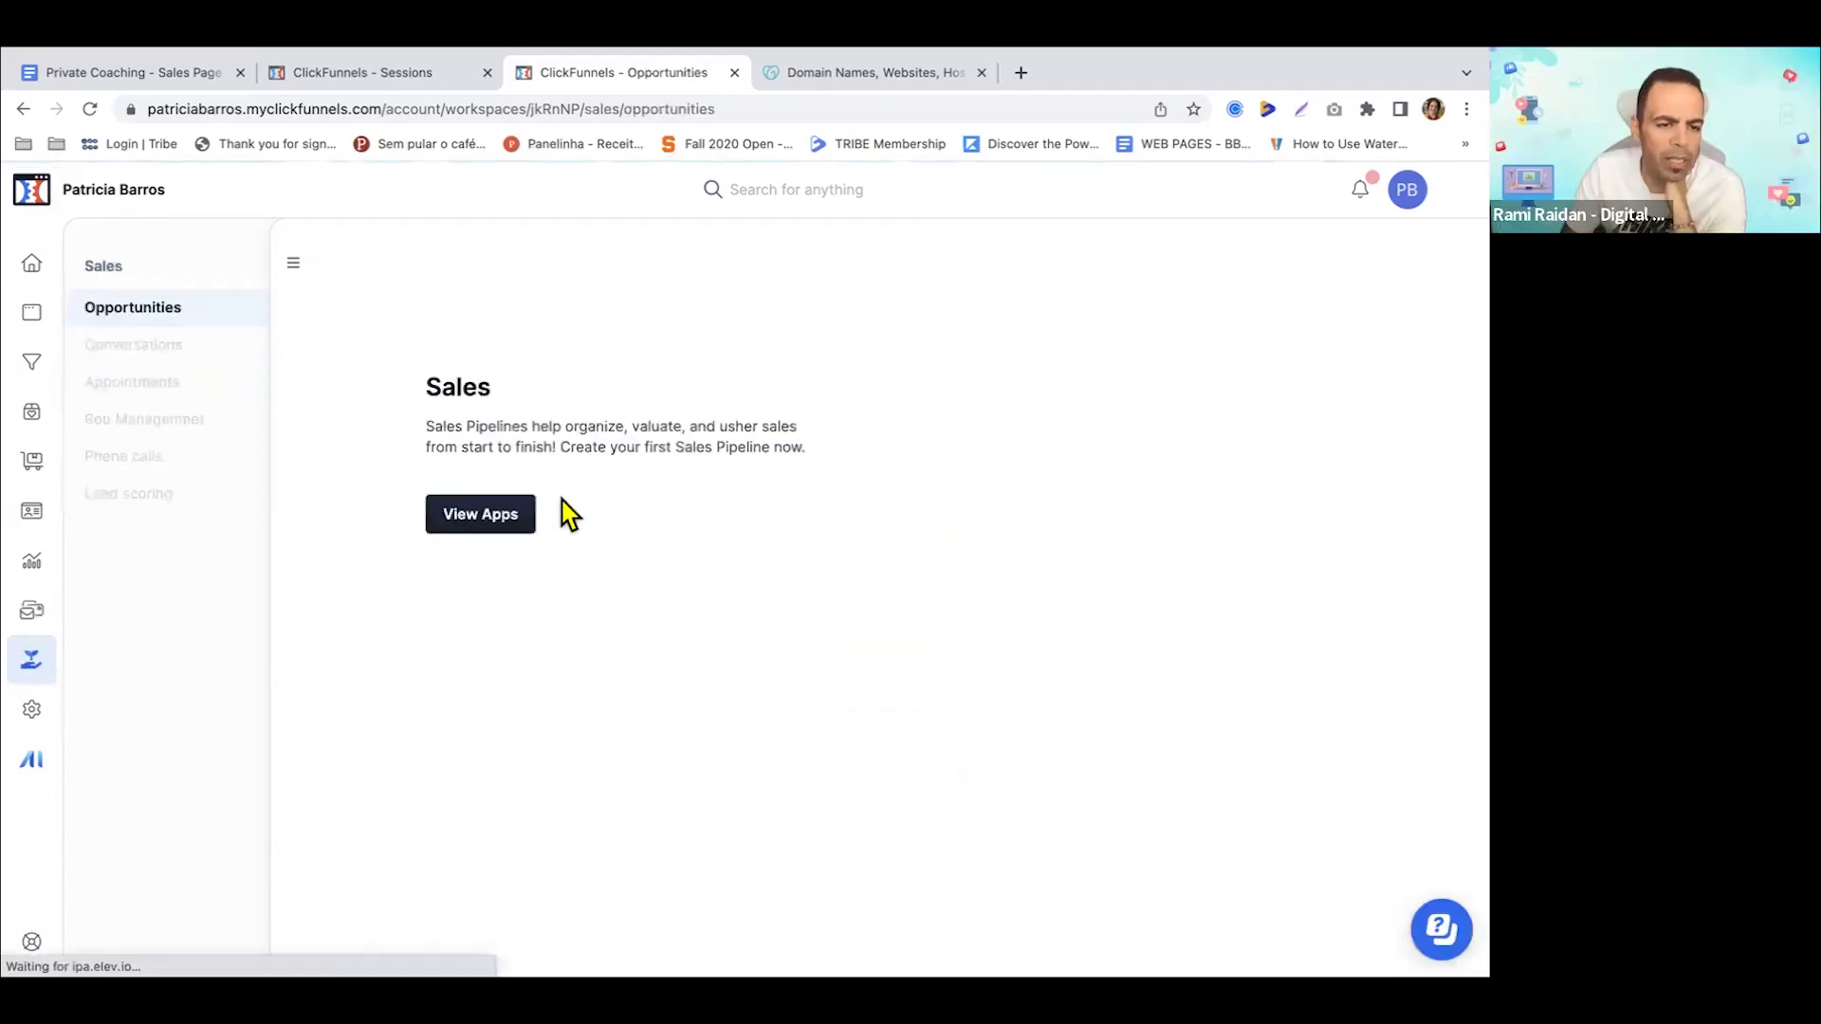
- Check the Apps page, where every app is coming soon, then return to Sales Opportunities
{"action": "left_click_drag", "start_coordinate": [455, 427], "coordinate": [624, 425]}
{"action": "left_click", "coordinate": [660, 494]}
{"action": "left_click", "coordinate": [469, 517]}
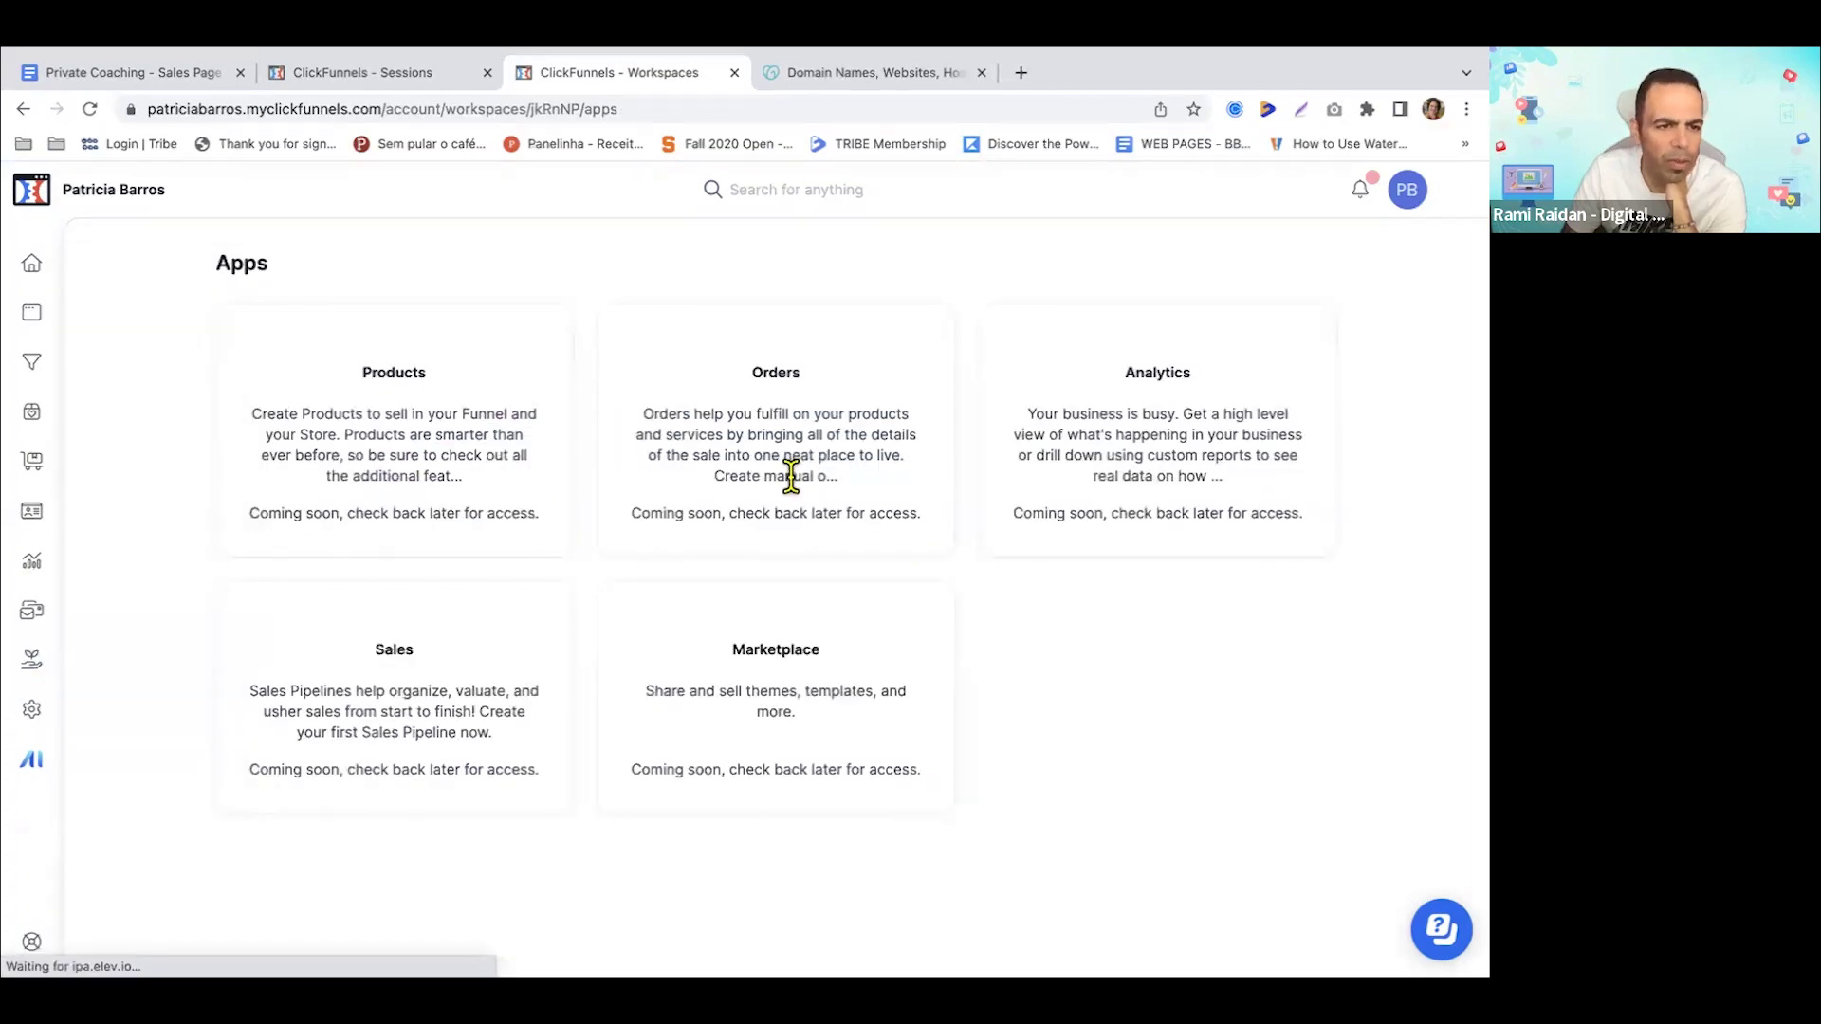
{"action": "left_click_drag", "start_coordinate": [394, 373], "coordinate": [544, 384]}
{"action": "left_click_drag", "start_coordinate": [520, 513], "coordinate": [462, 609]}
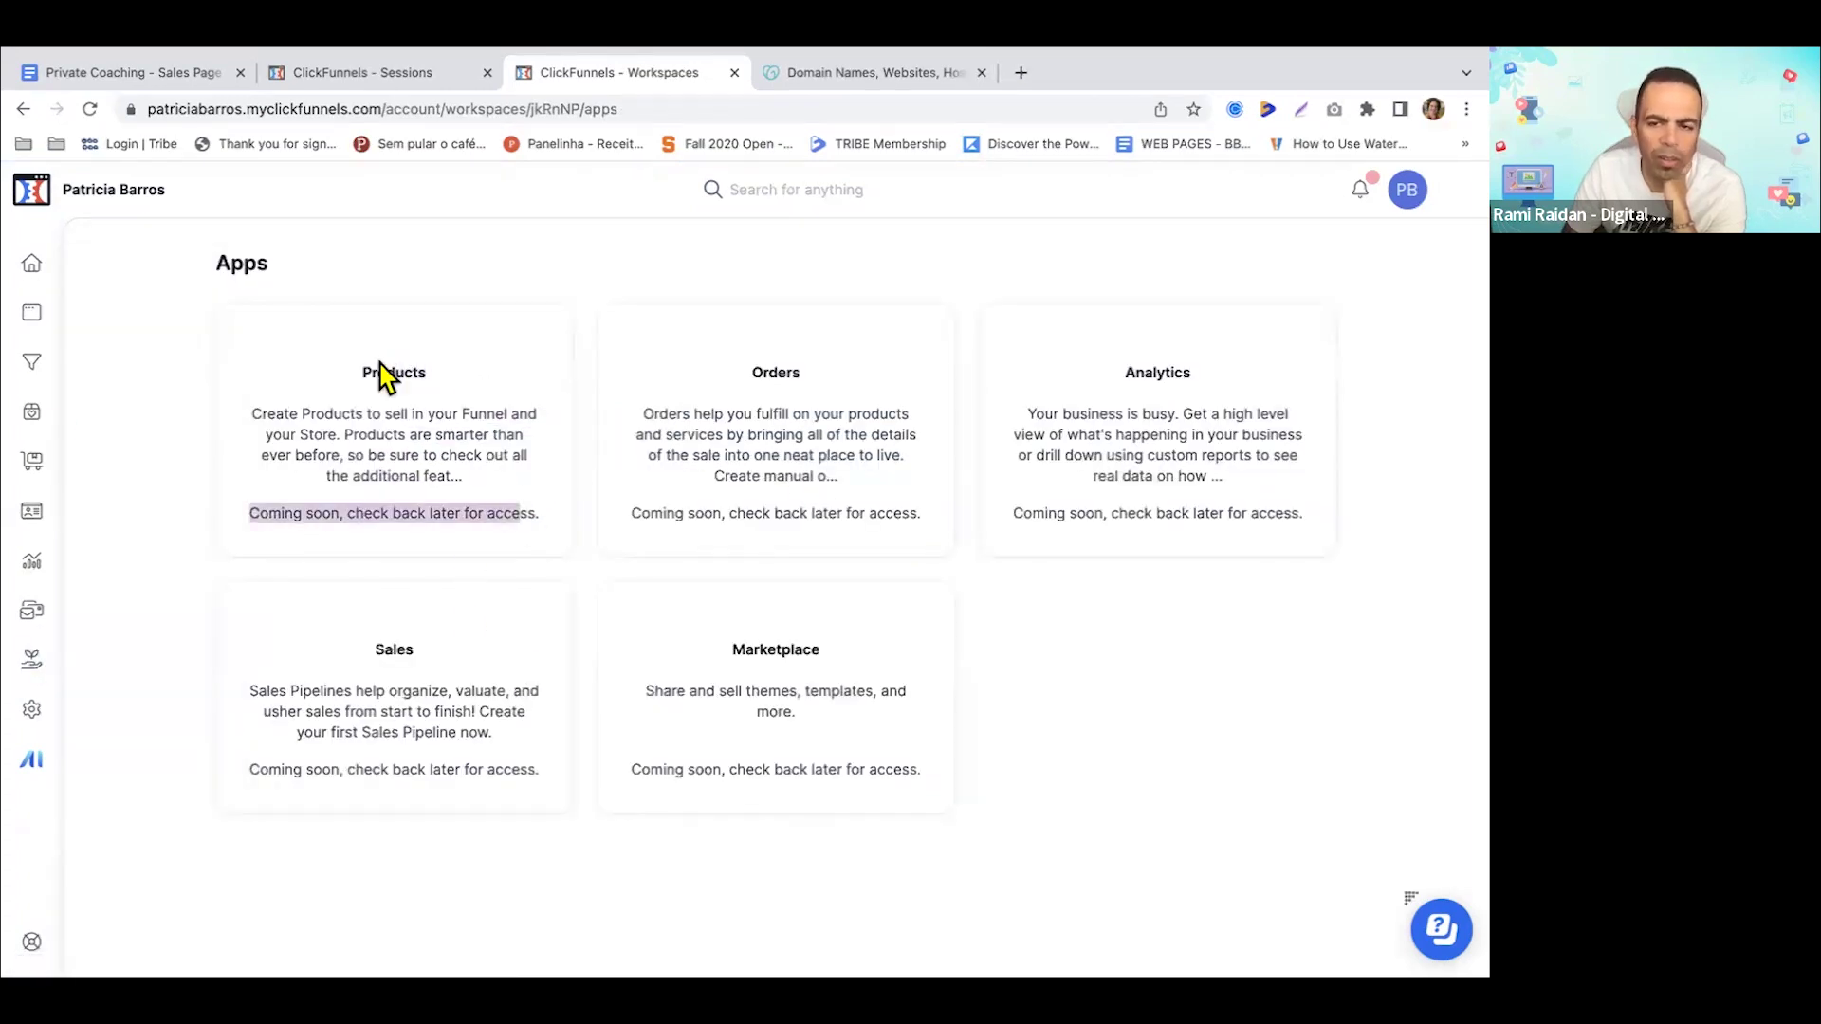
{"action": "left_click", "coordinate": [25, 110]}
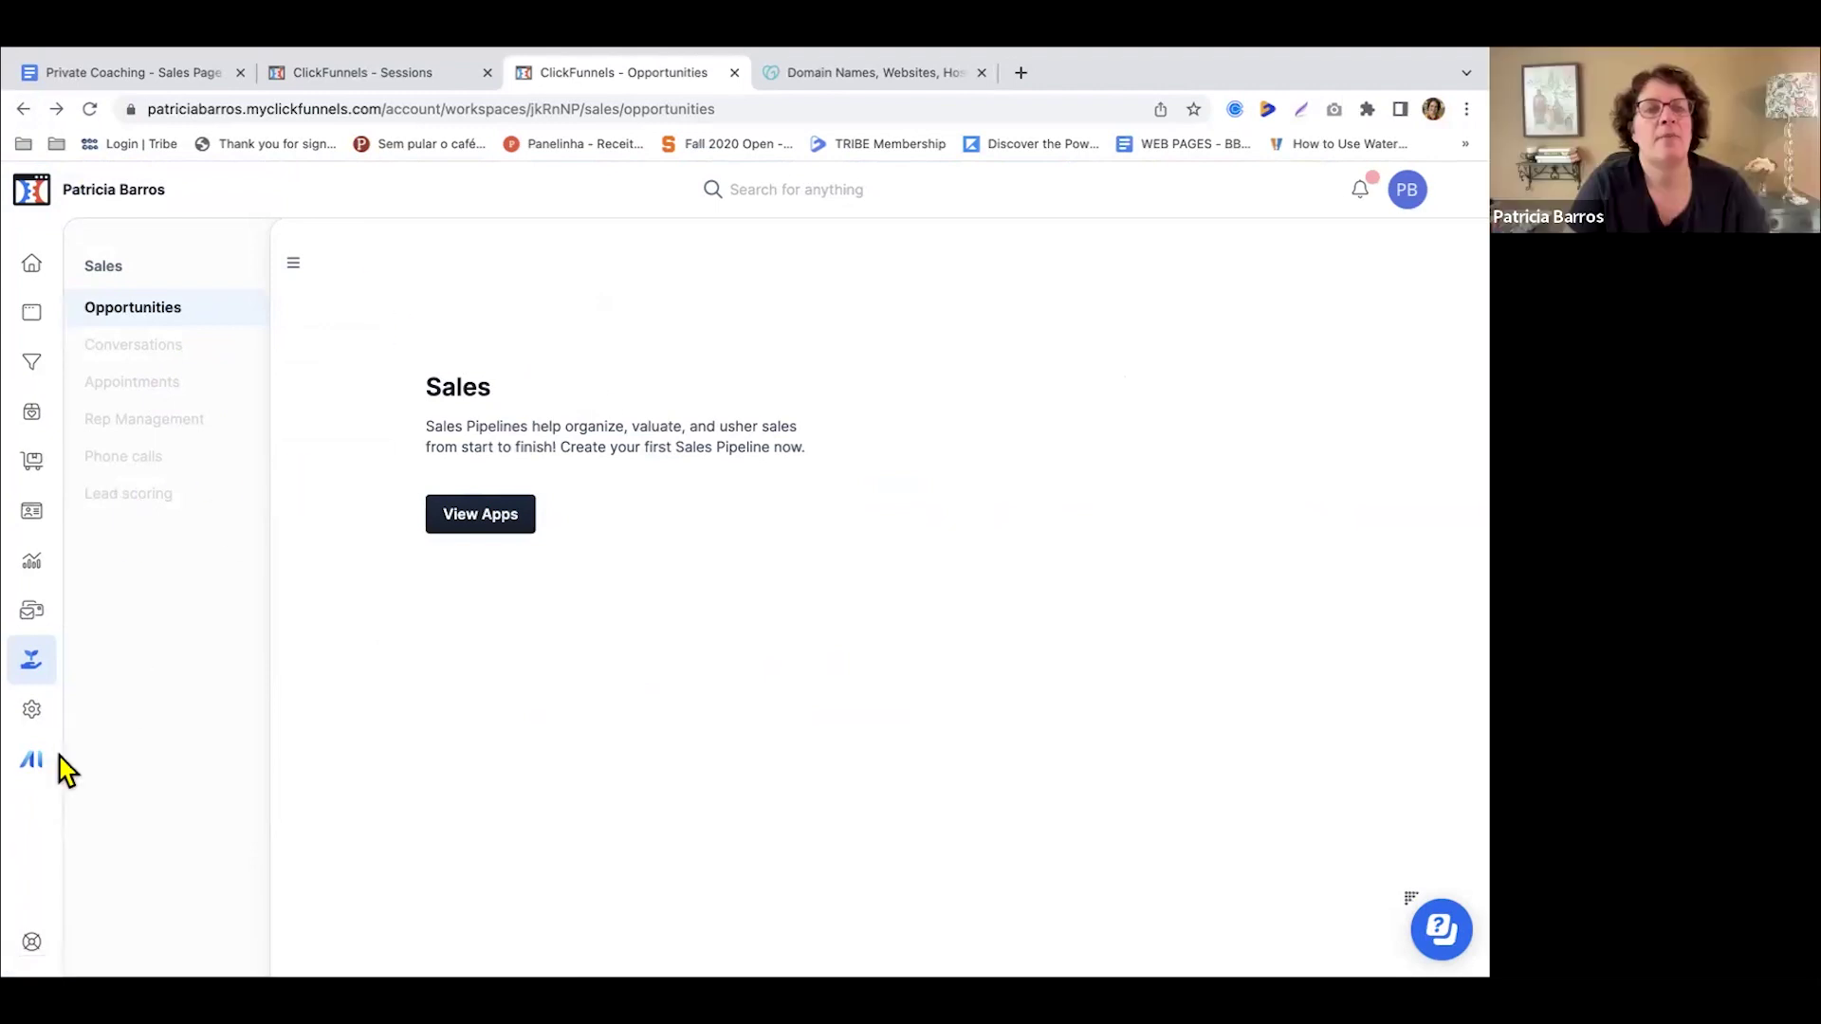
- Scroll through General workspace settings, then view Collaborators, showing one Administrator
{"action": "left_click", "coordinate": [33, 711]}
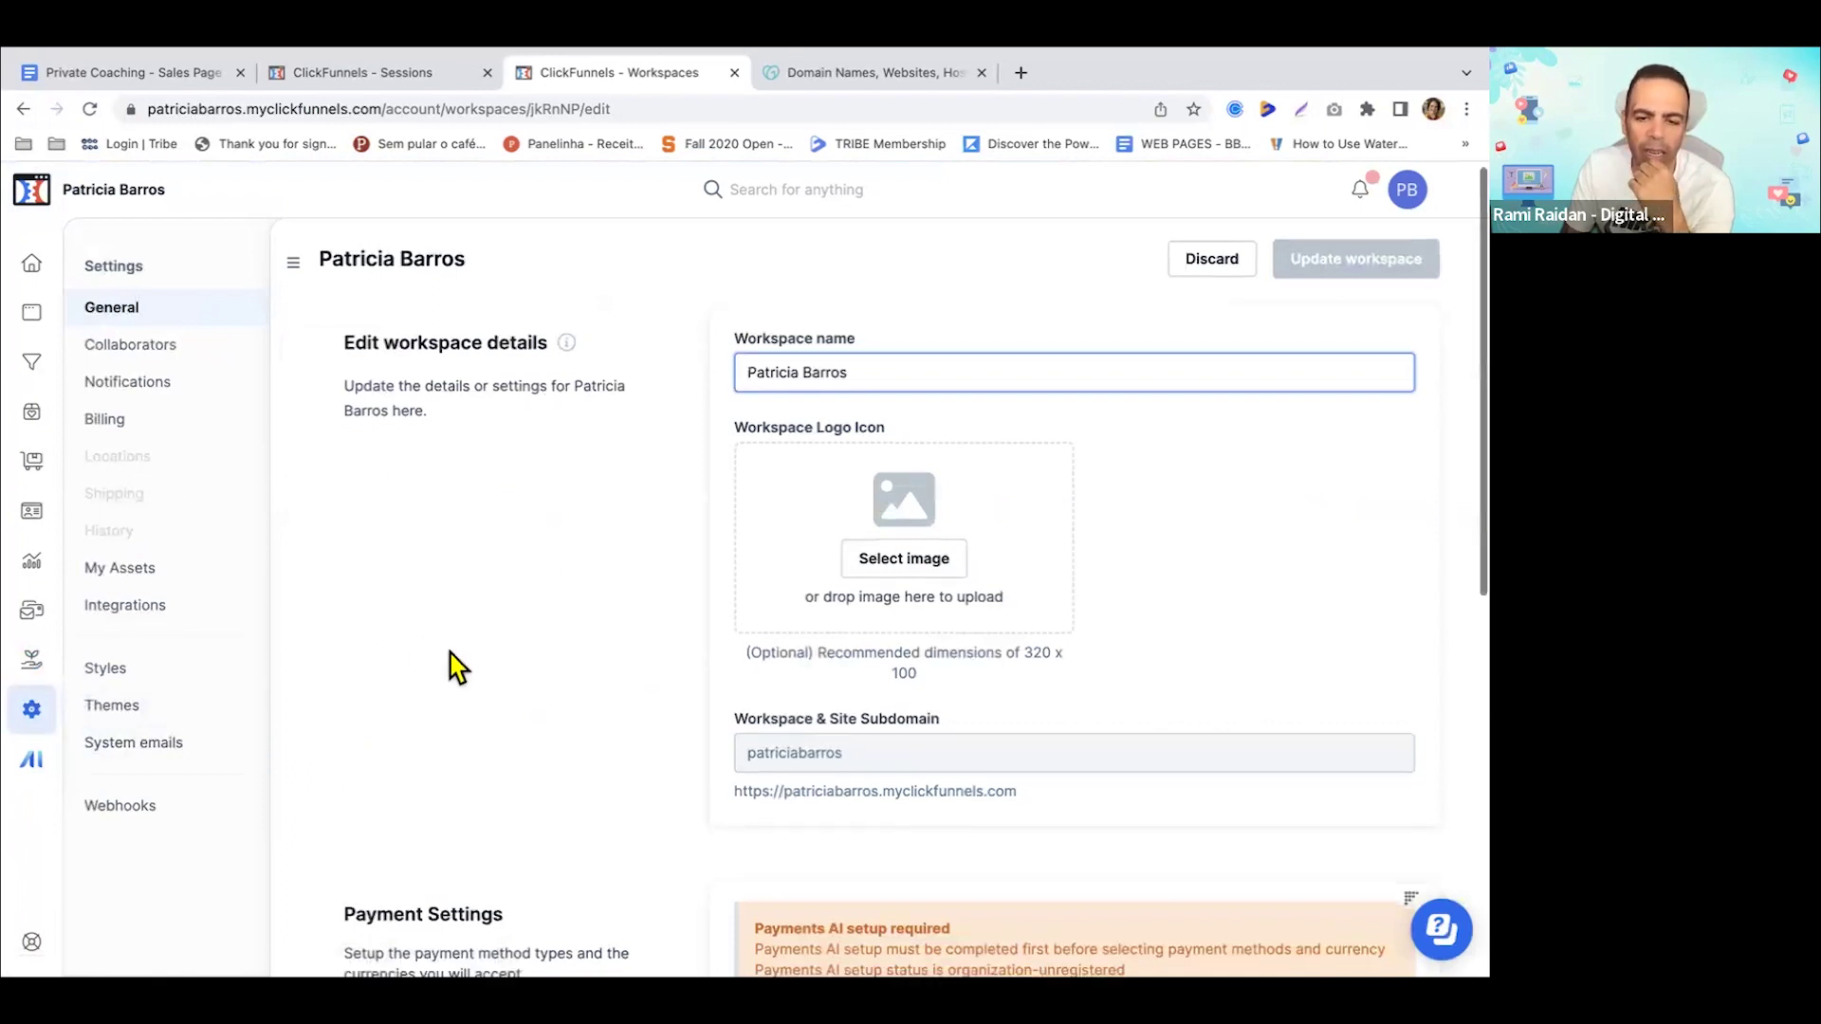
{"action": "scroll", "coordinate": [457, 664], "scroll_direction": "down", "scroll_amount": 1}
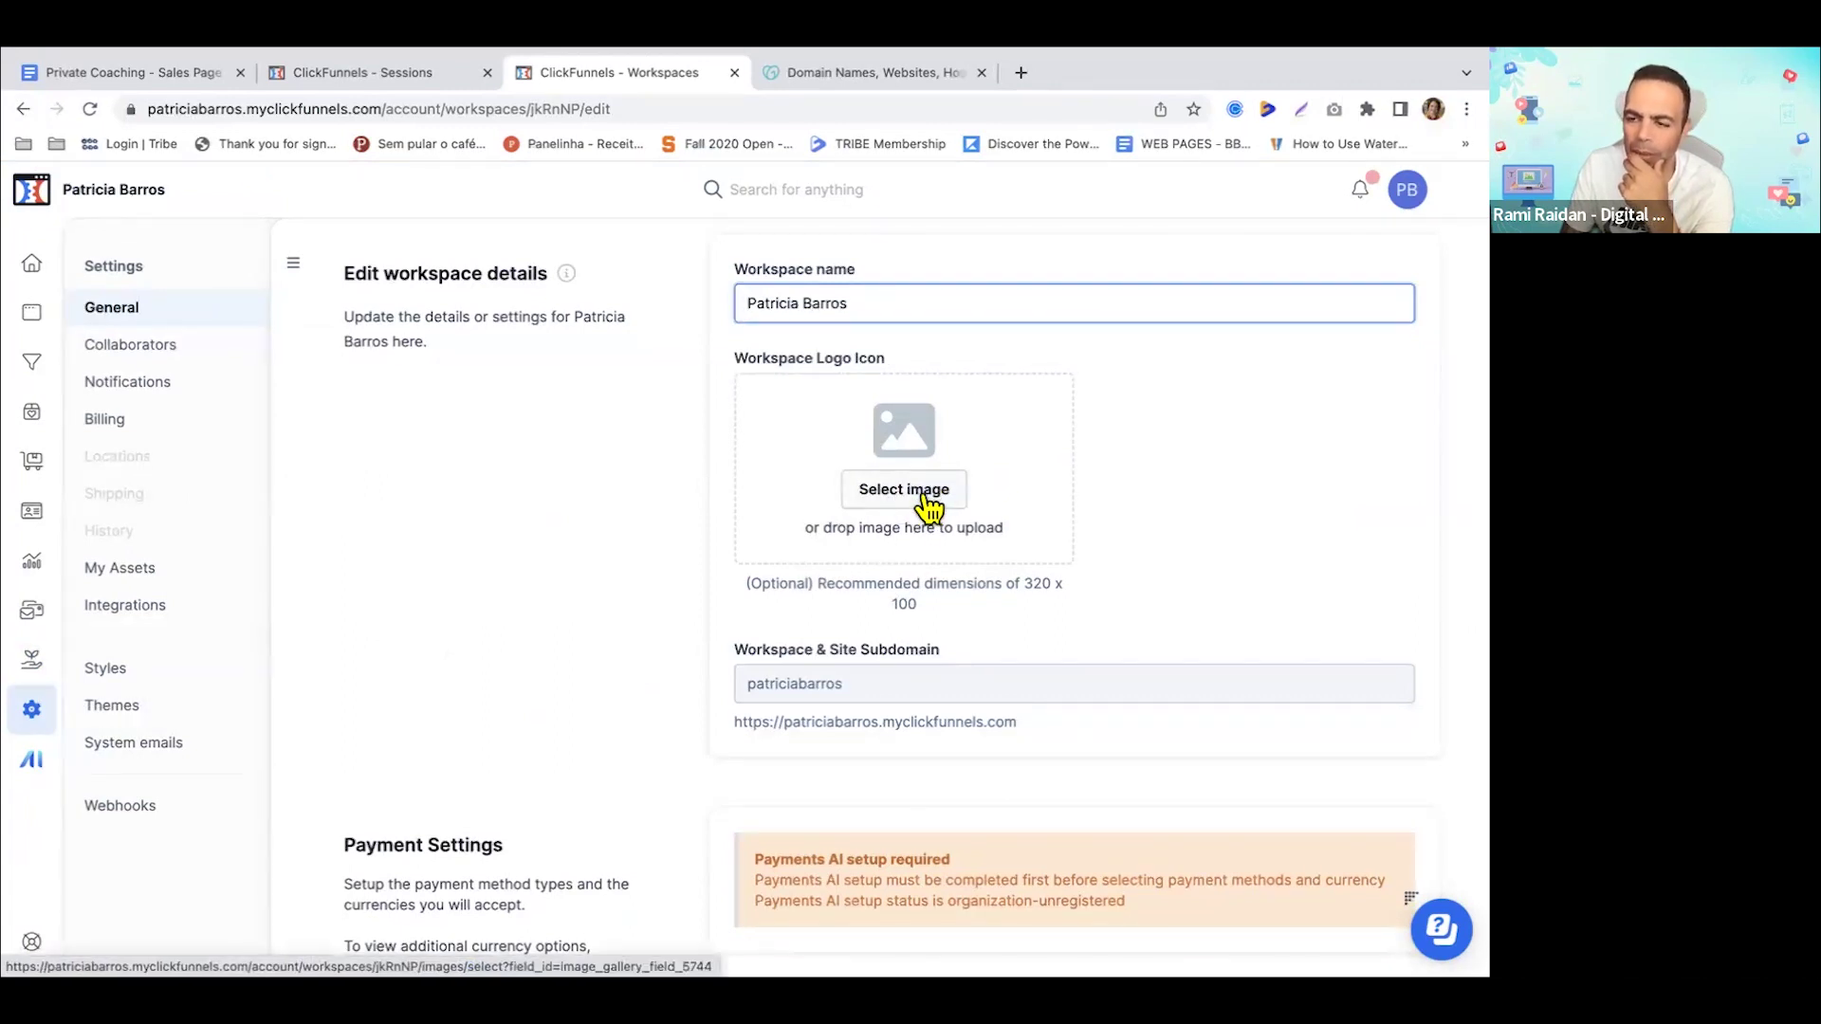
{"action": "scroll", "coordinate": [993, 519], "scroll_direction": "down", "scroll_amount": 1}
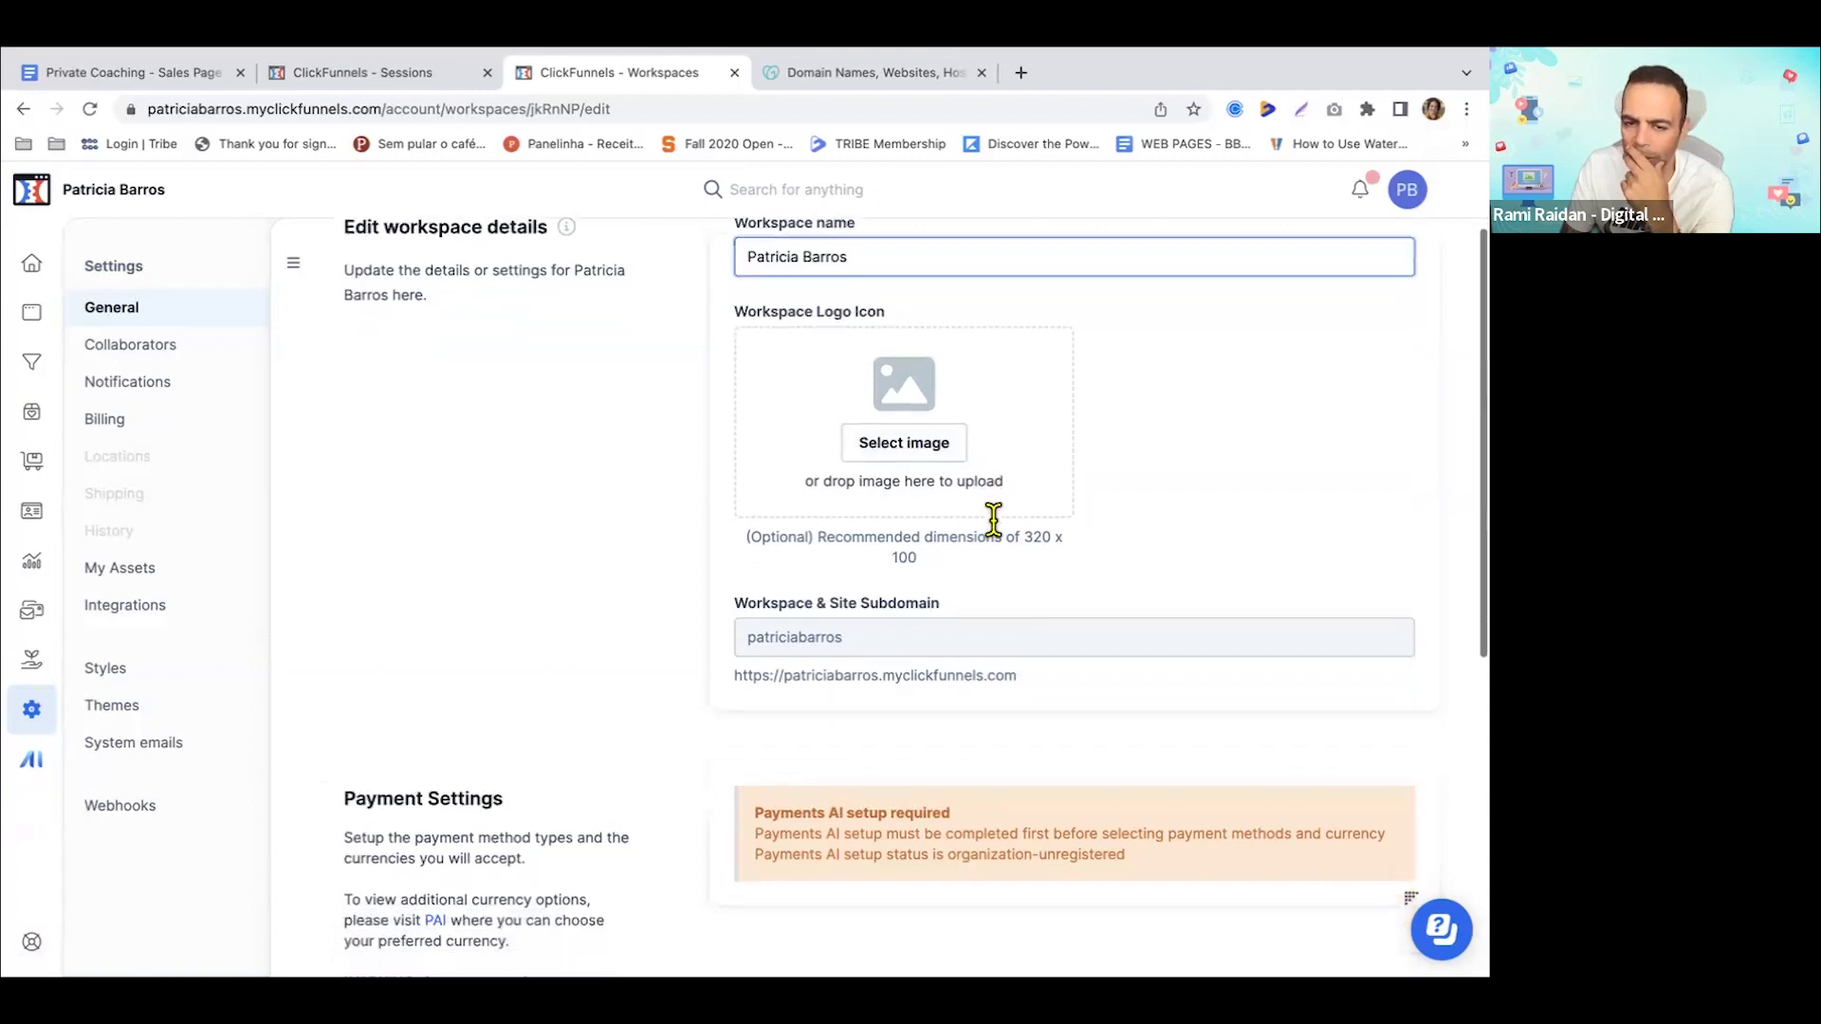
{"action": "scroll", "coordinate": [993, 520], "scroll_direction": "down", "scroll_amount": 2}
{"action": "scroll", "coordinate": [998, 540], "scroll_direction": "down", "scroll_amount": 1}
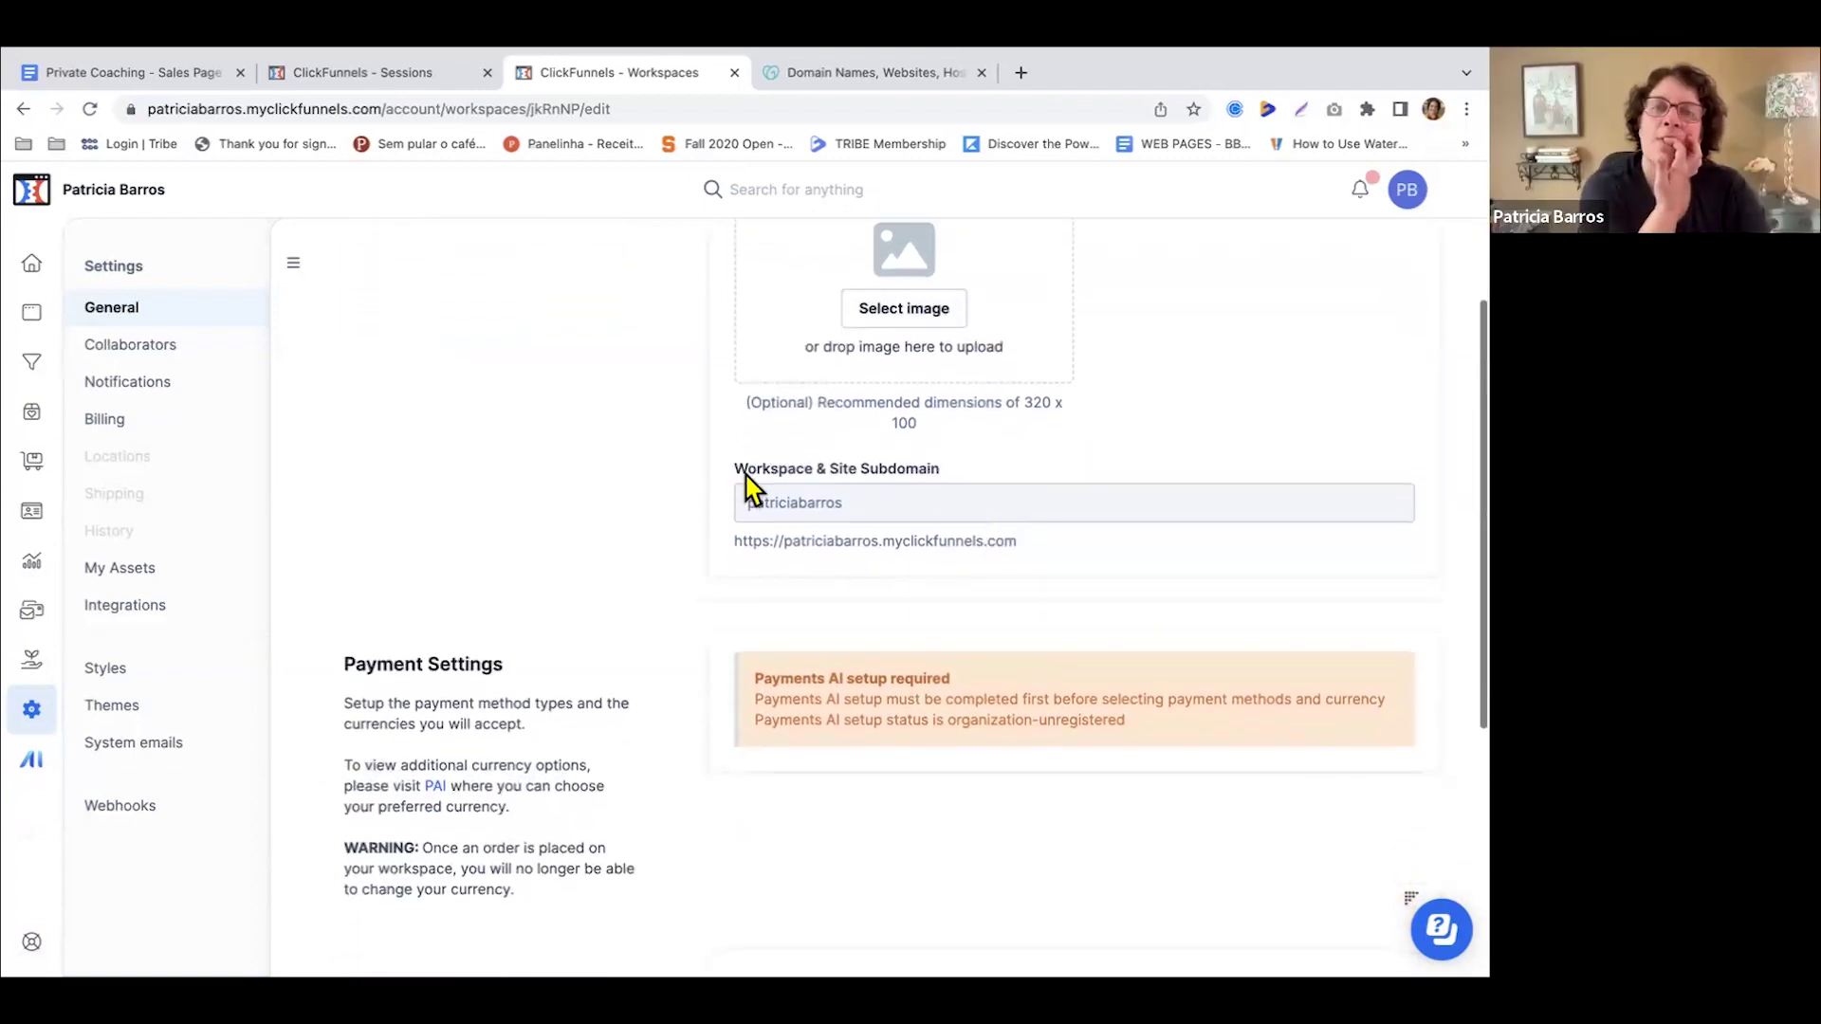
{"action": "scroll", "coordinate": [867, 516], "scroll_direction": "up", "scroll_amount": 5}
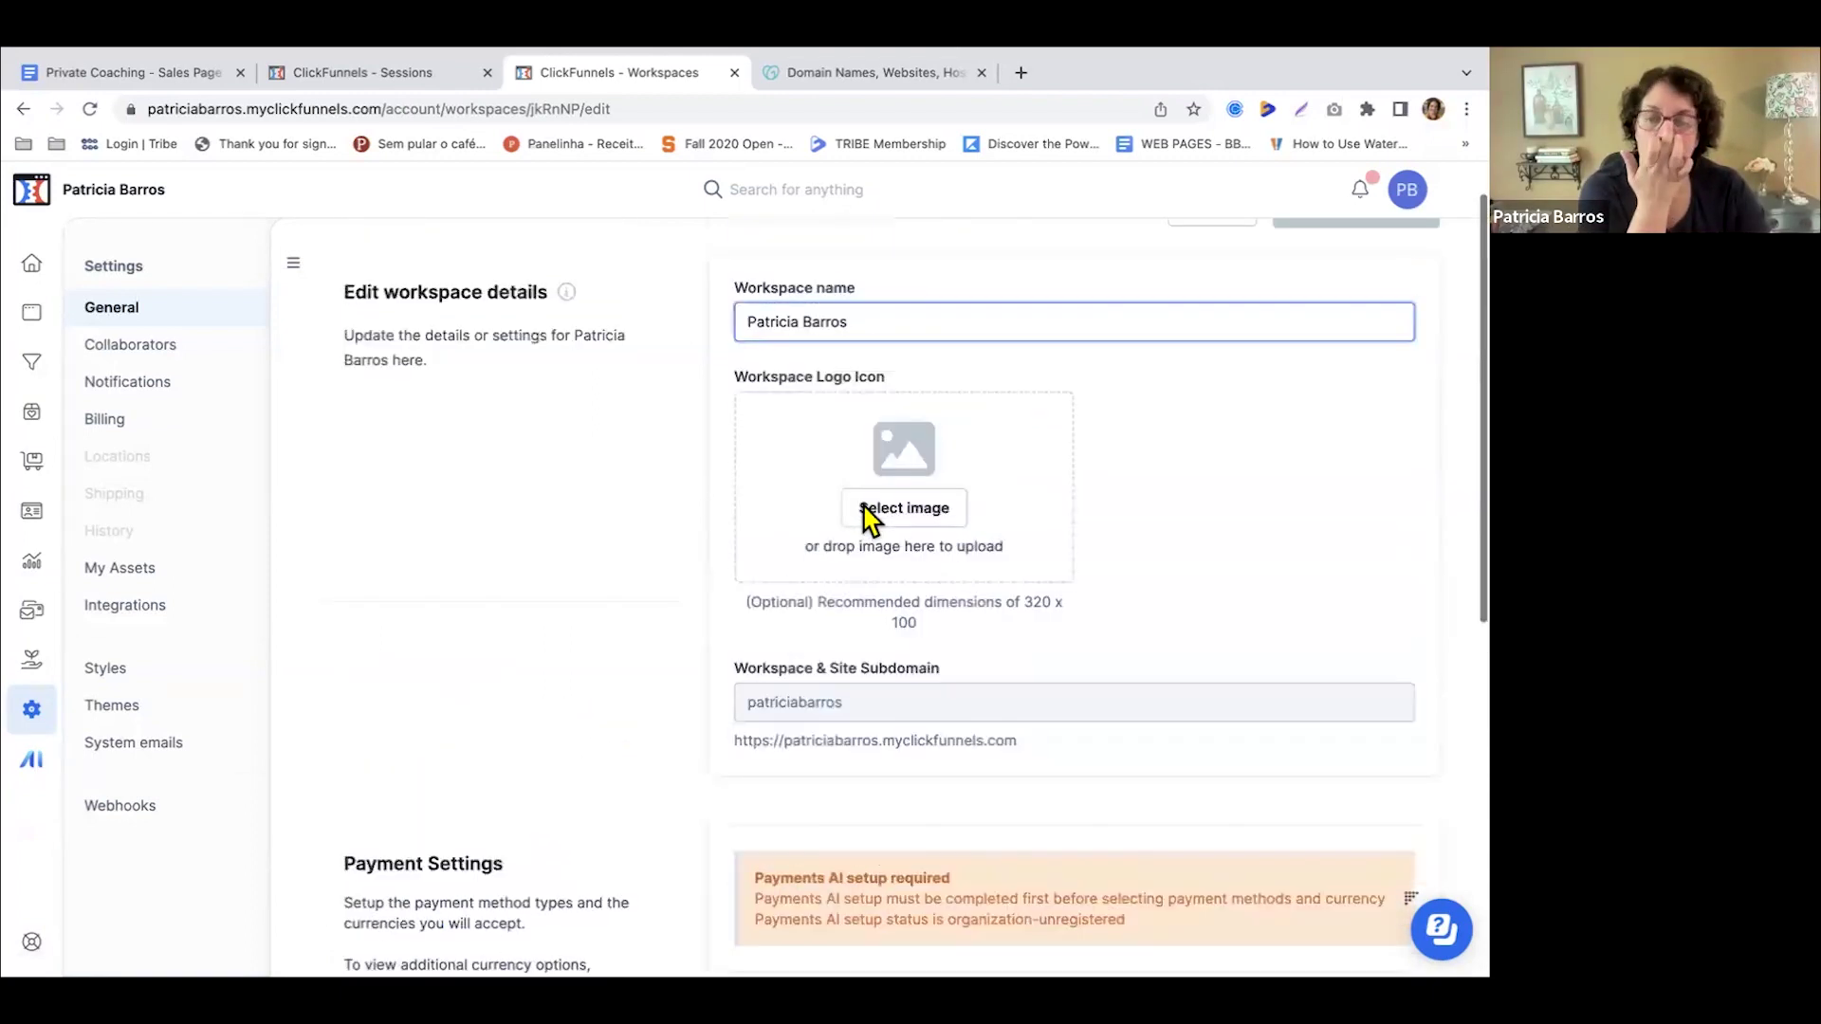
{"action": "left_click", "coordinate": [173, 357]}
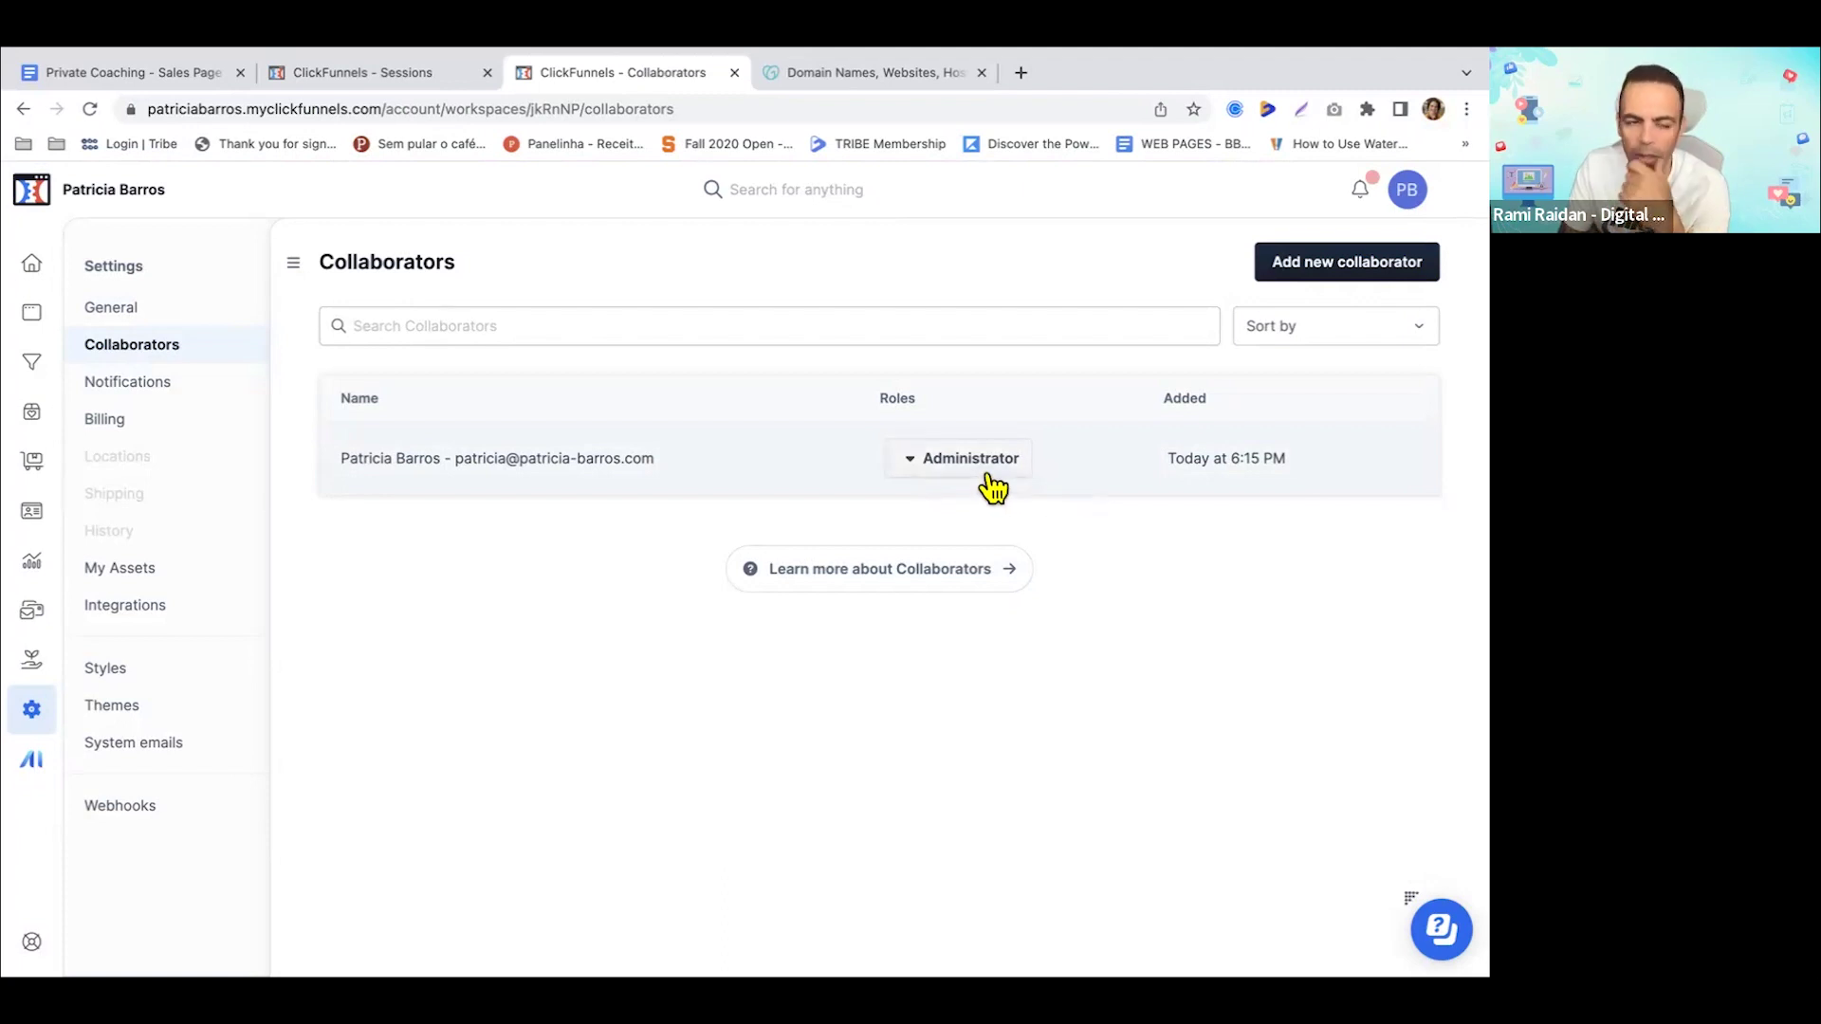
- Review workspace Notifications and the Billing customer center
{"action": "left_click", "coordinate": [165, 397]}
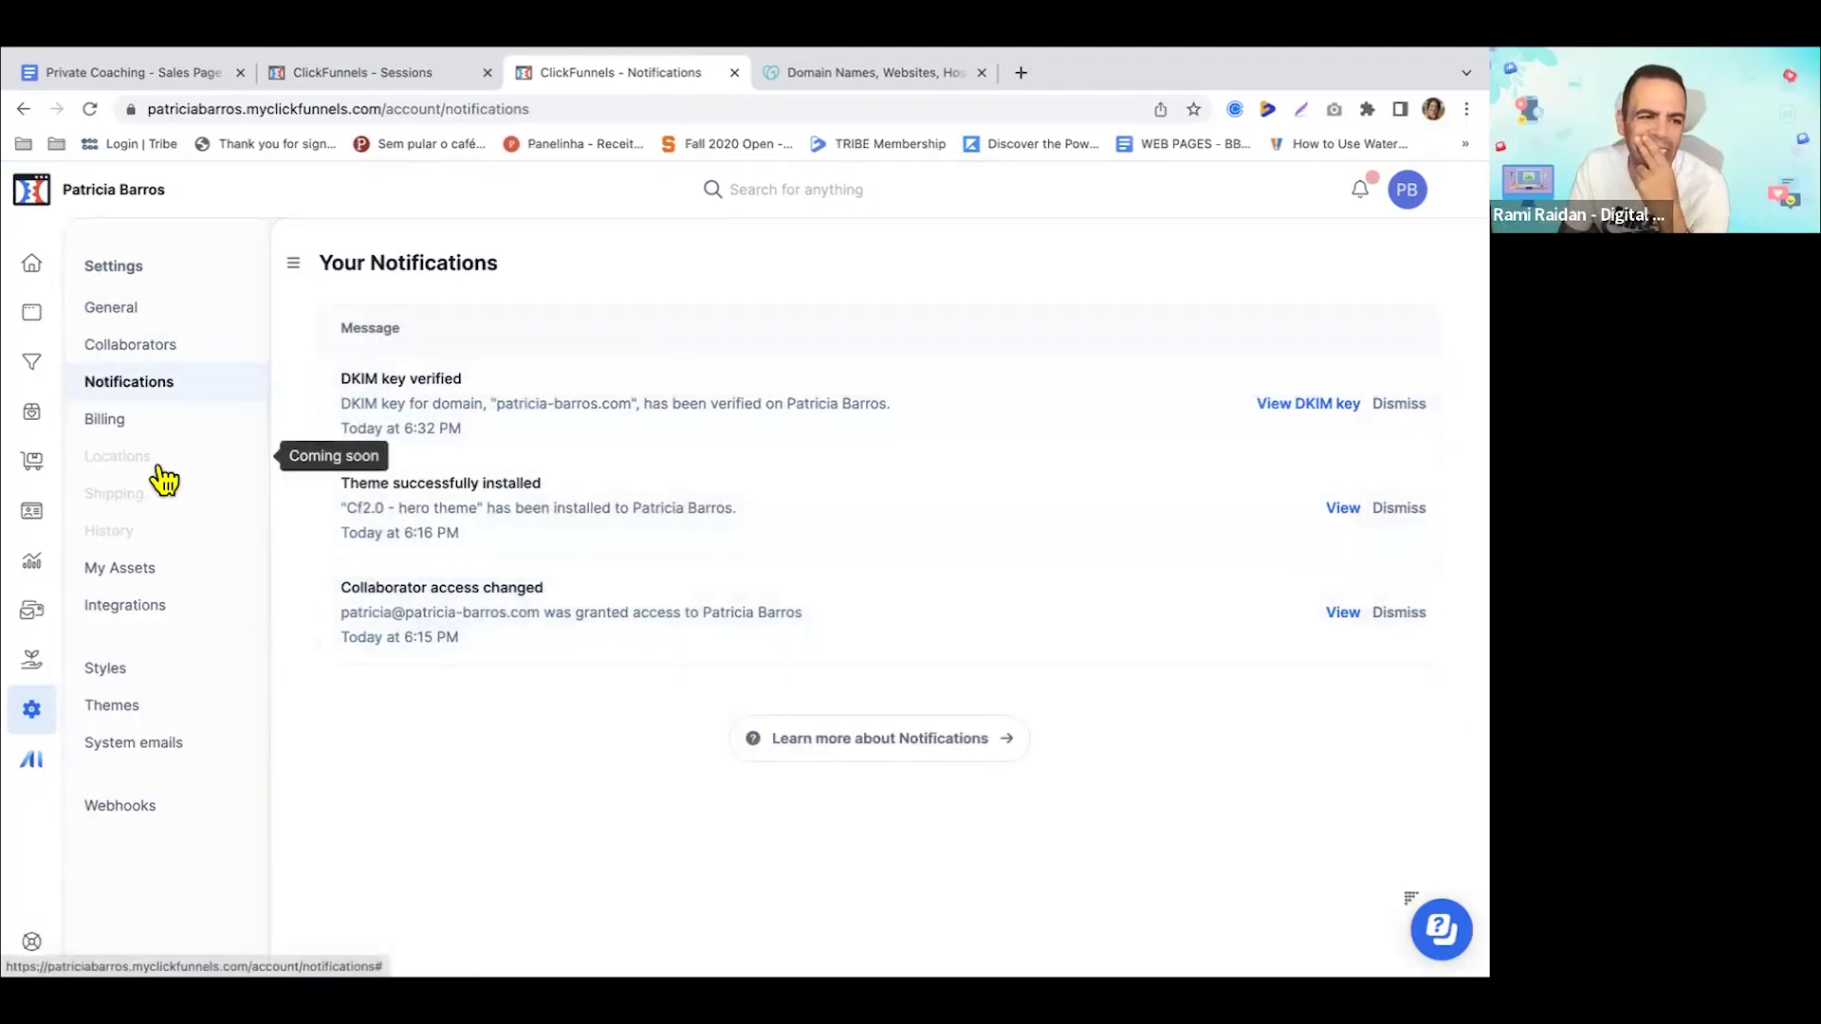
{"action": "left_click", "coordinate": [132, 425]}
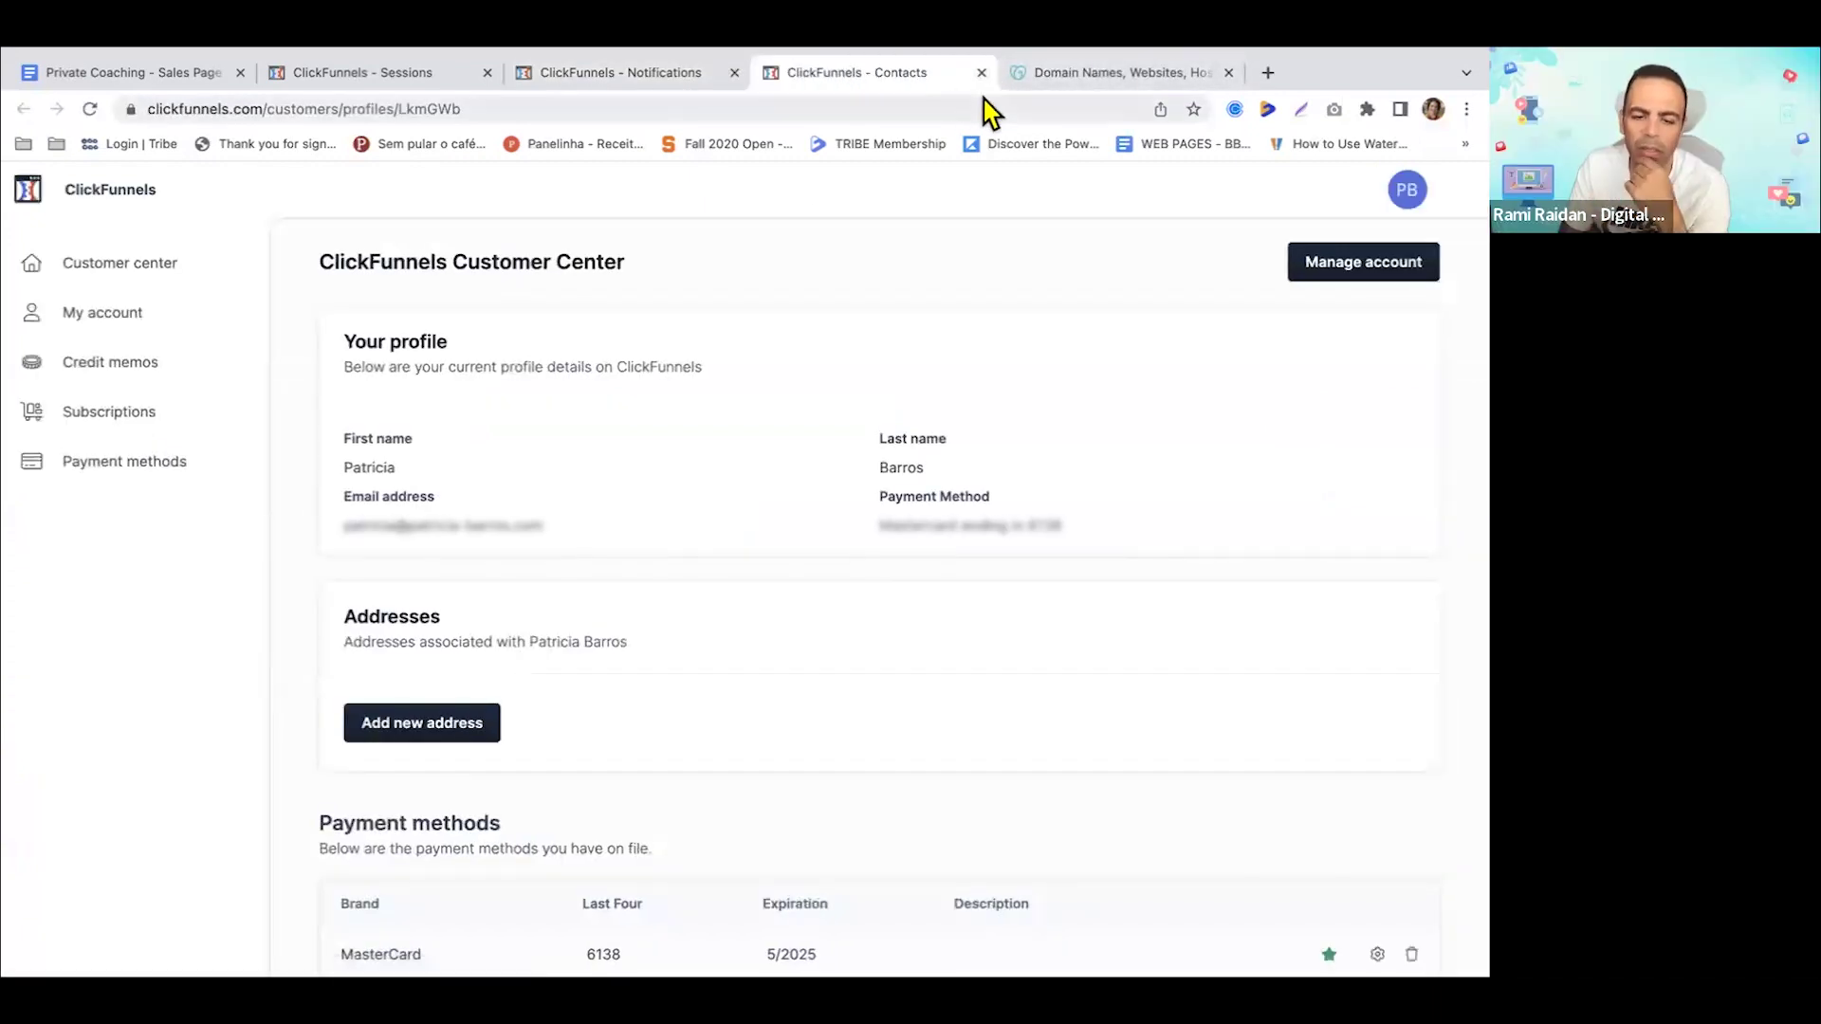
{"action": "left_click", "coordinate": [982, 73]}
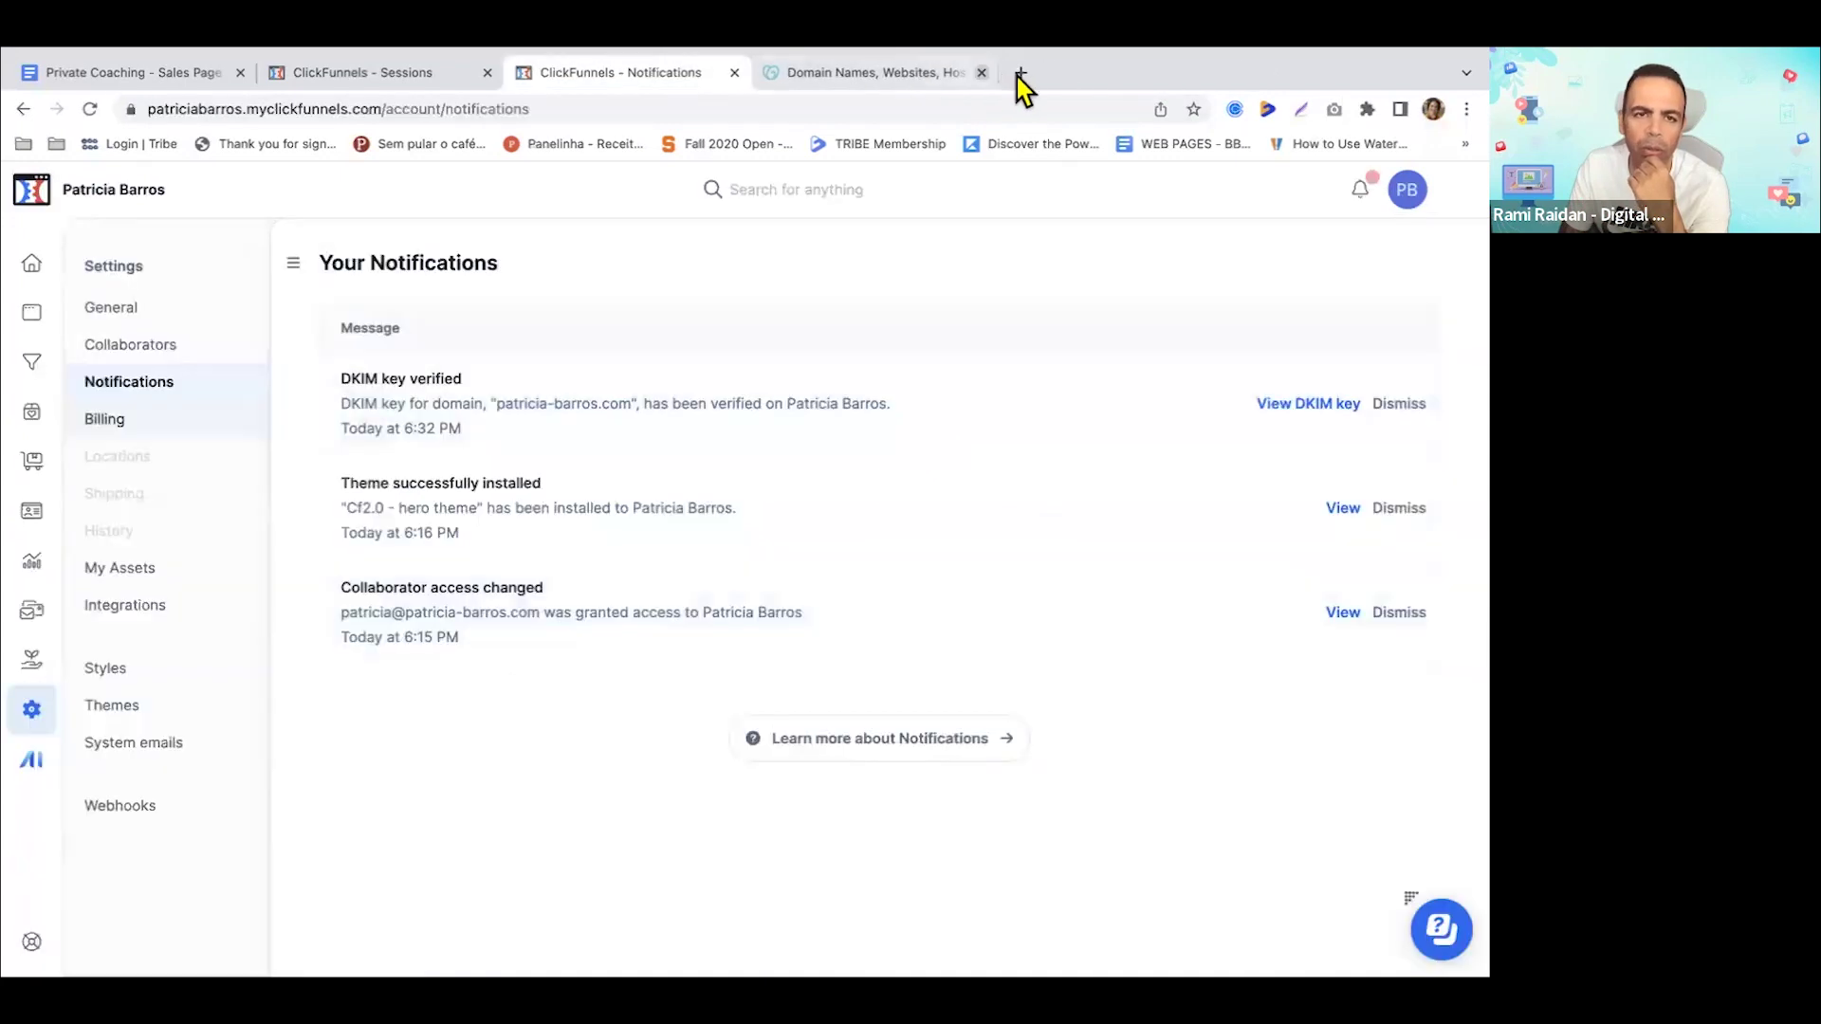
- Browse My Assets' Videos, Downloads, Audio and Fonts tabs
{"action": "left_click", "coordinate": [180, 590]}
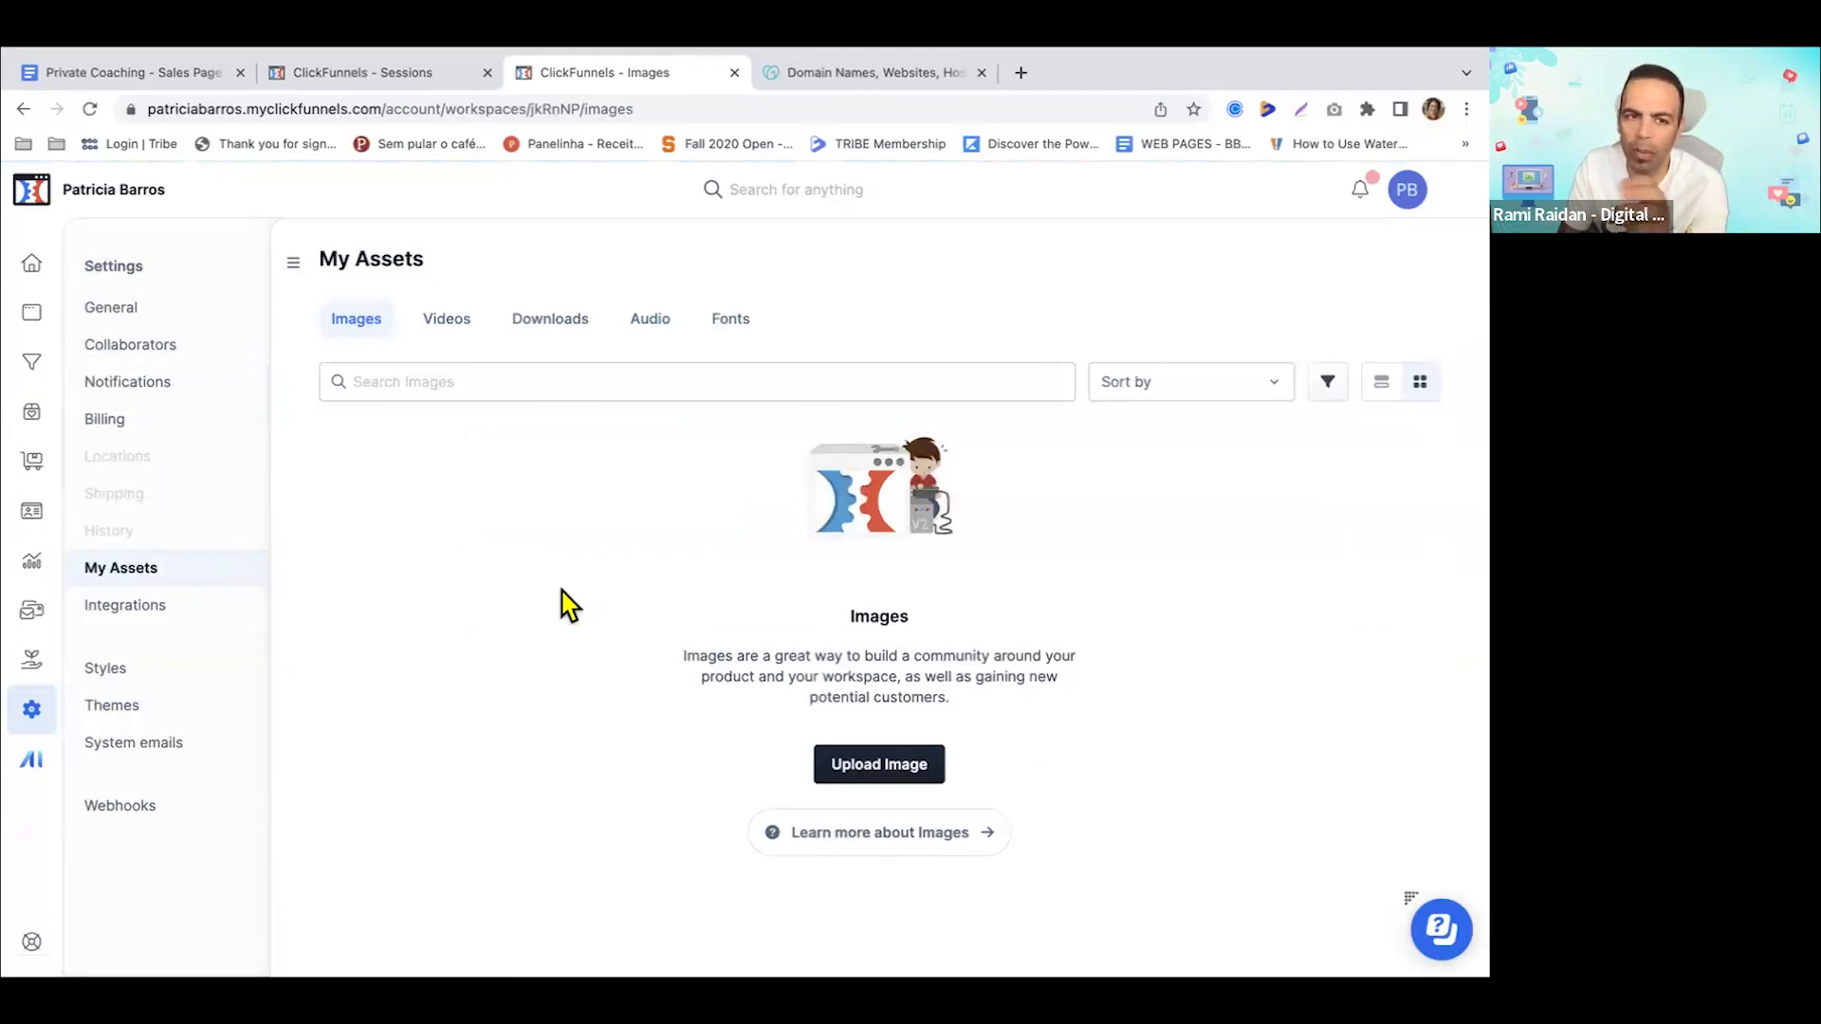
{"action": "left_click", "coordinate": [464, 326]}
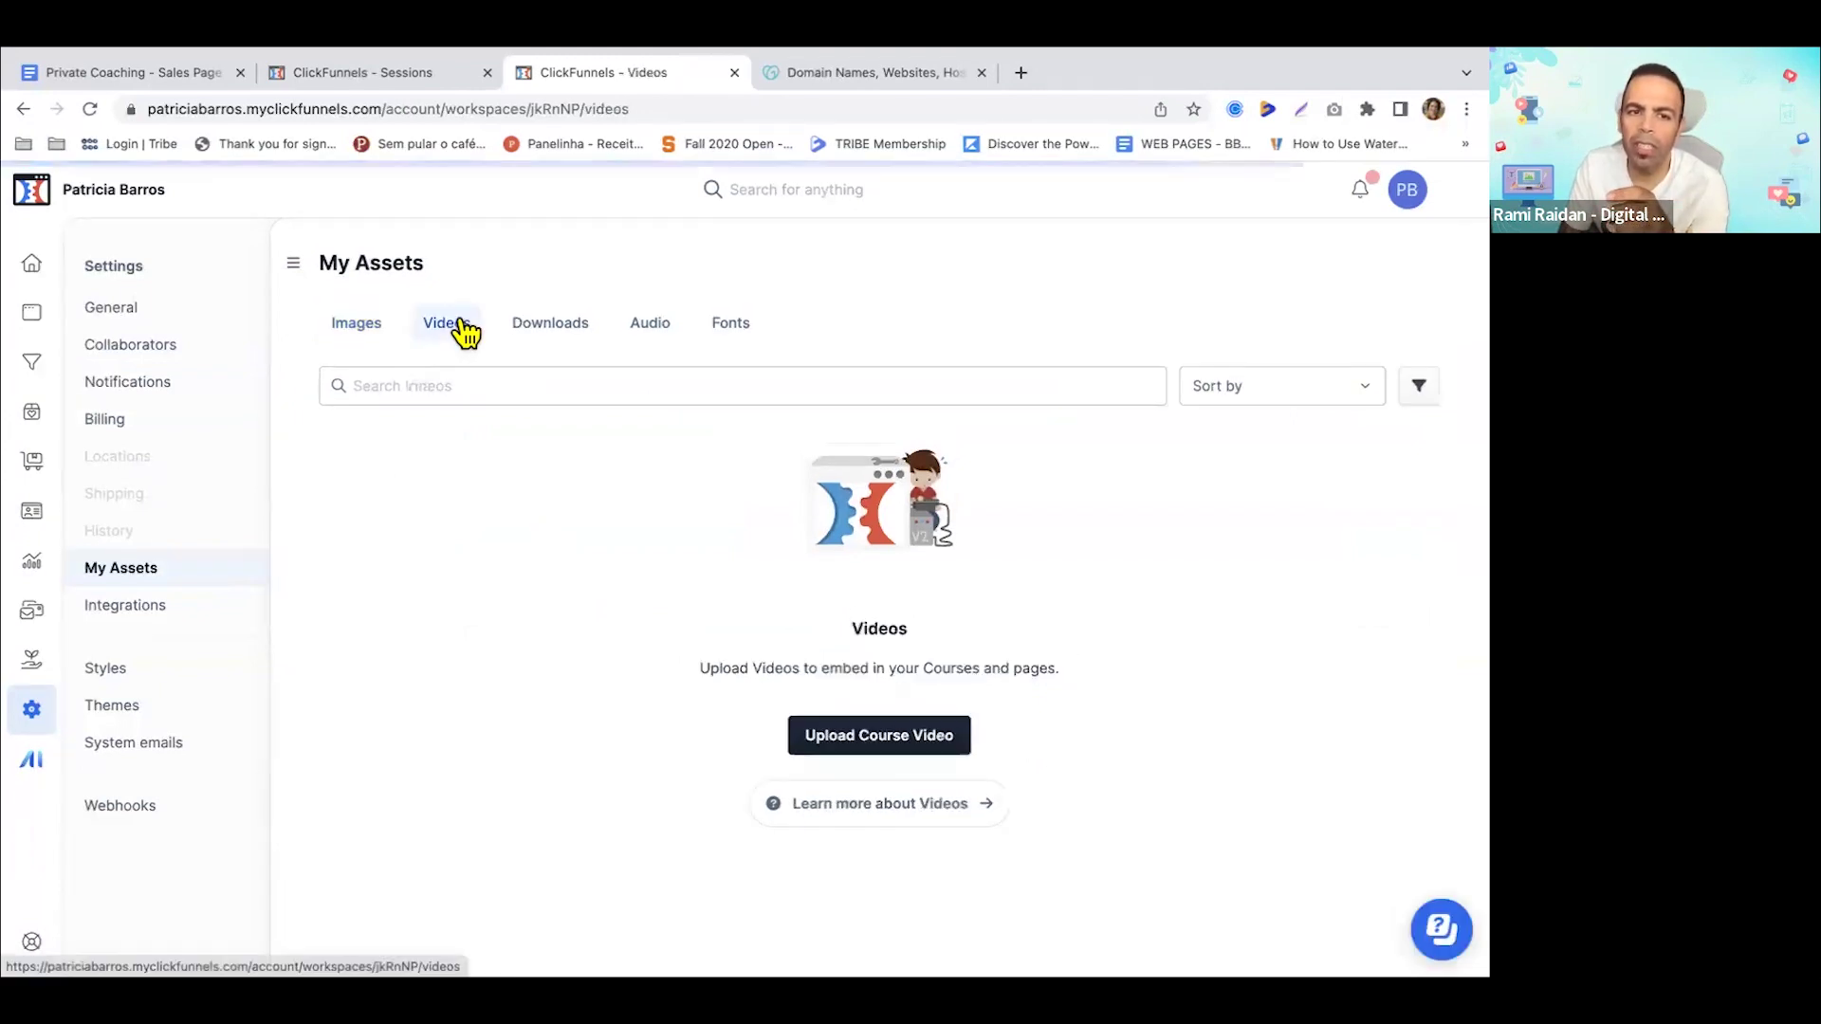
{"action": "left_click", "coordinate": [592, 332]}
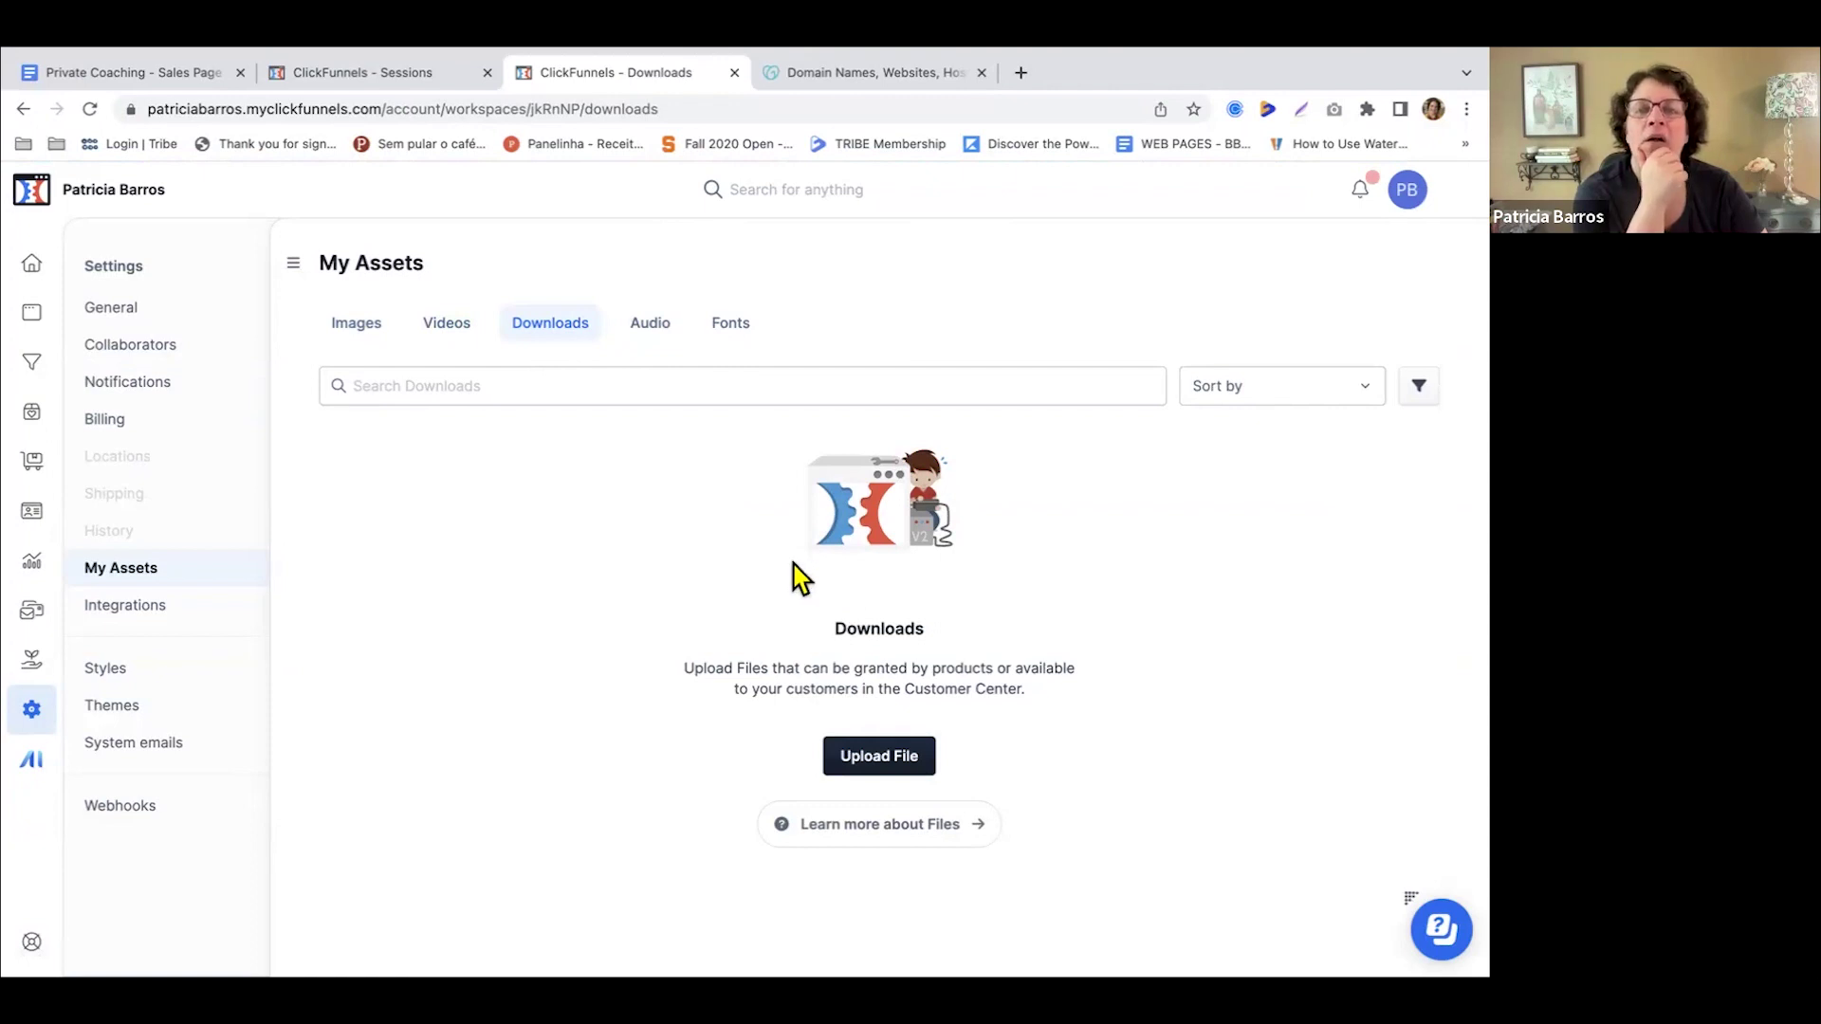
{"action": "left_click", "coordinate": [656, 334]}
{"action": "left_click", "coordinate": [743, 327]}
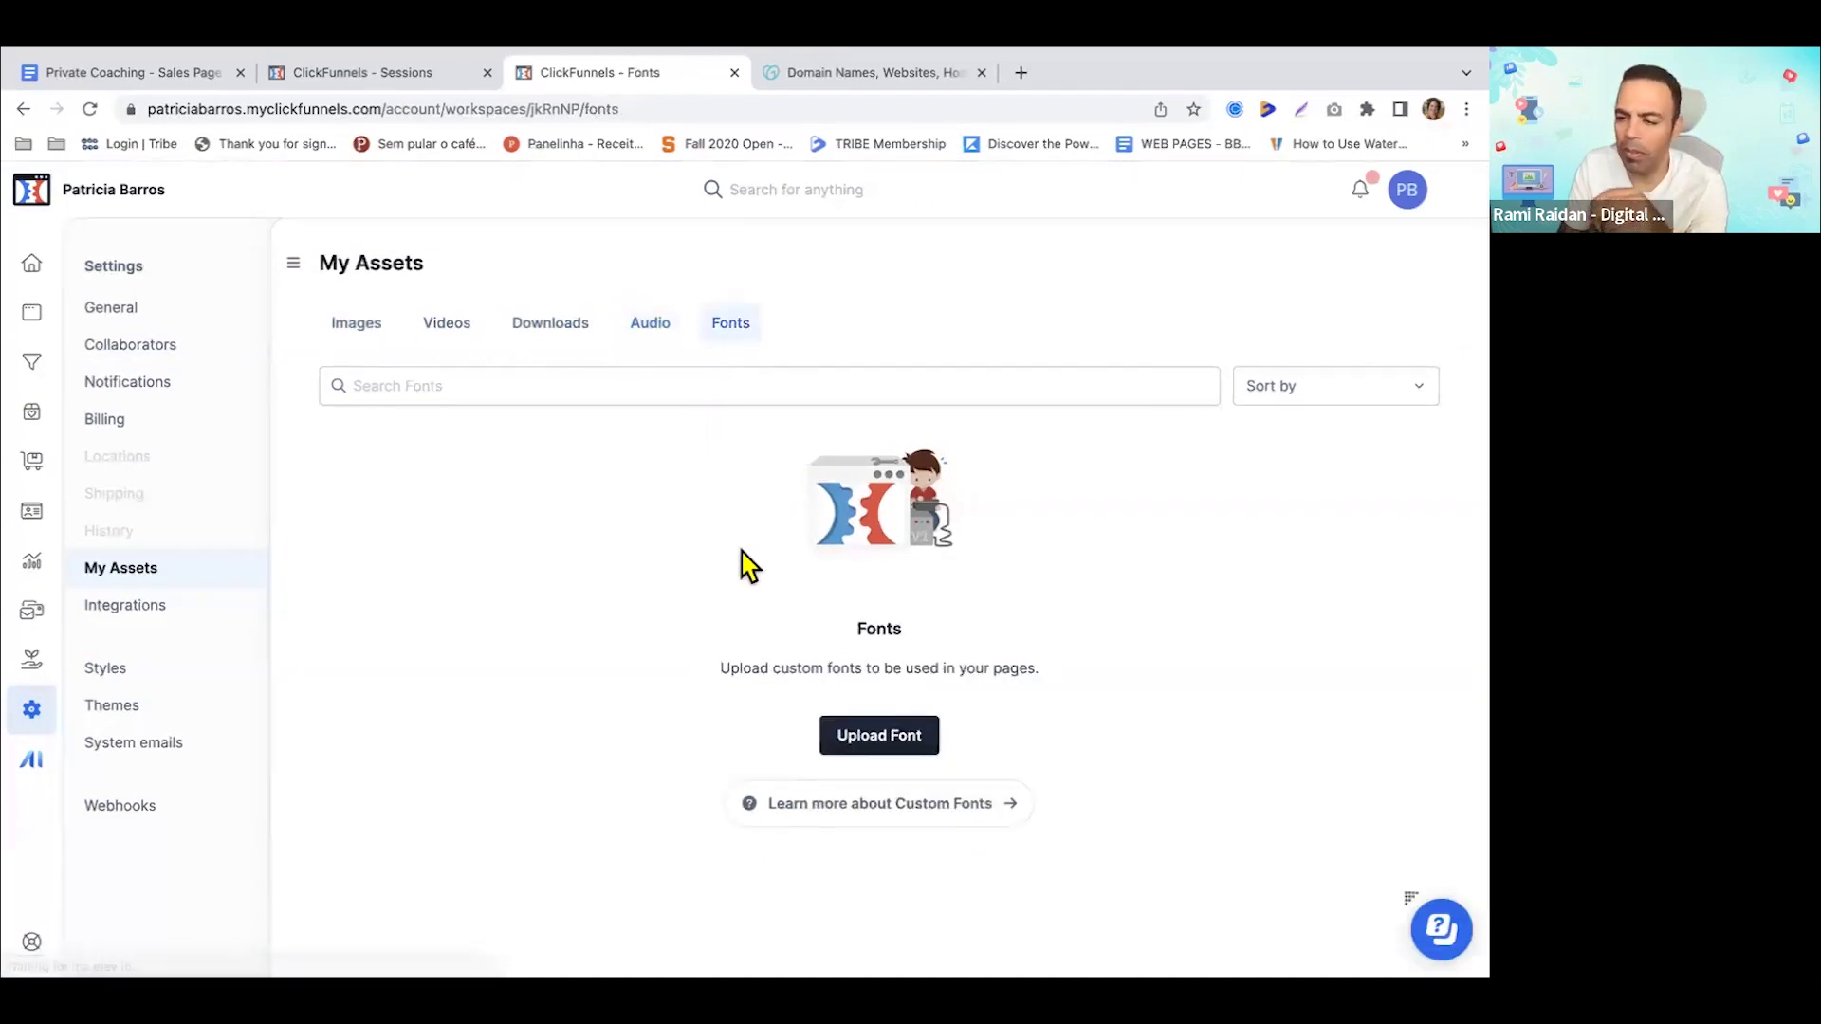
- Review the third-party Integrations page, briefly revisiting My Assets
{"action": "left_click", "coordinate": [152, 612]}
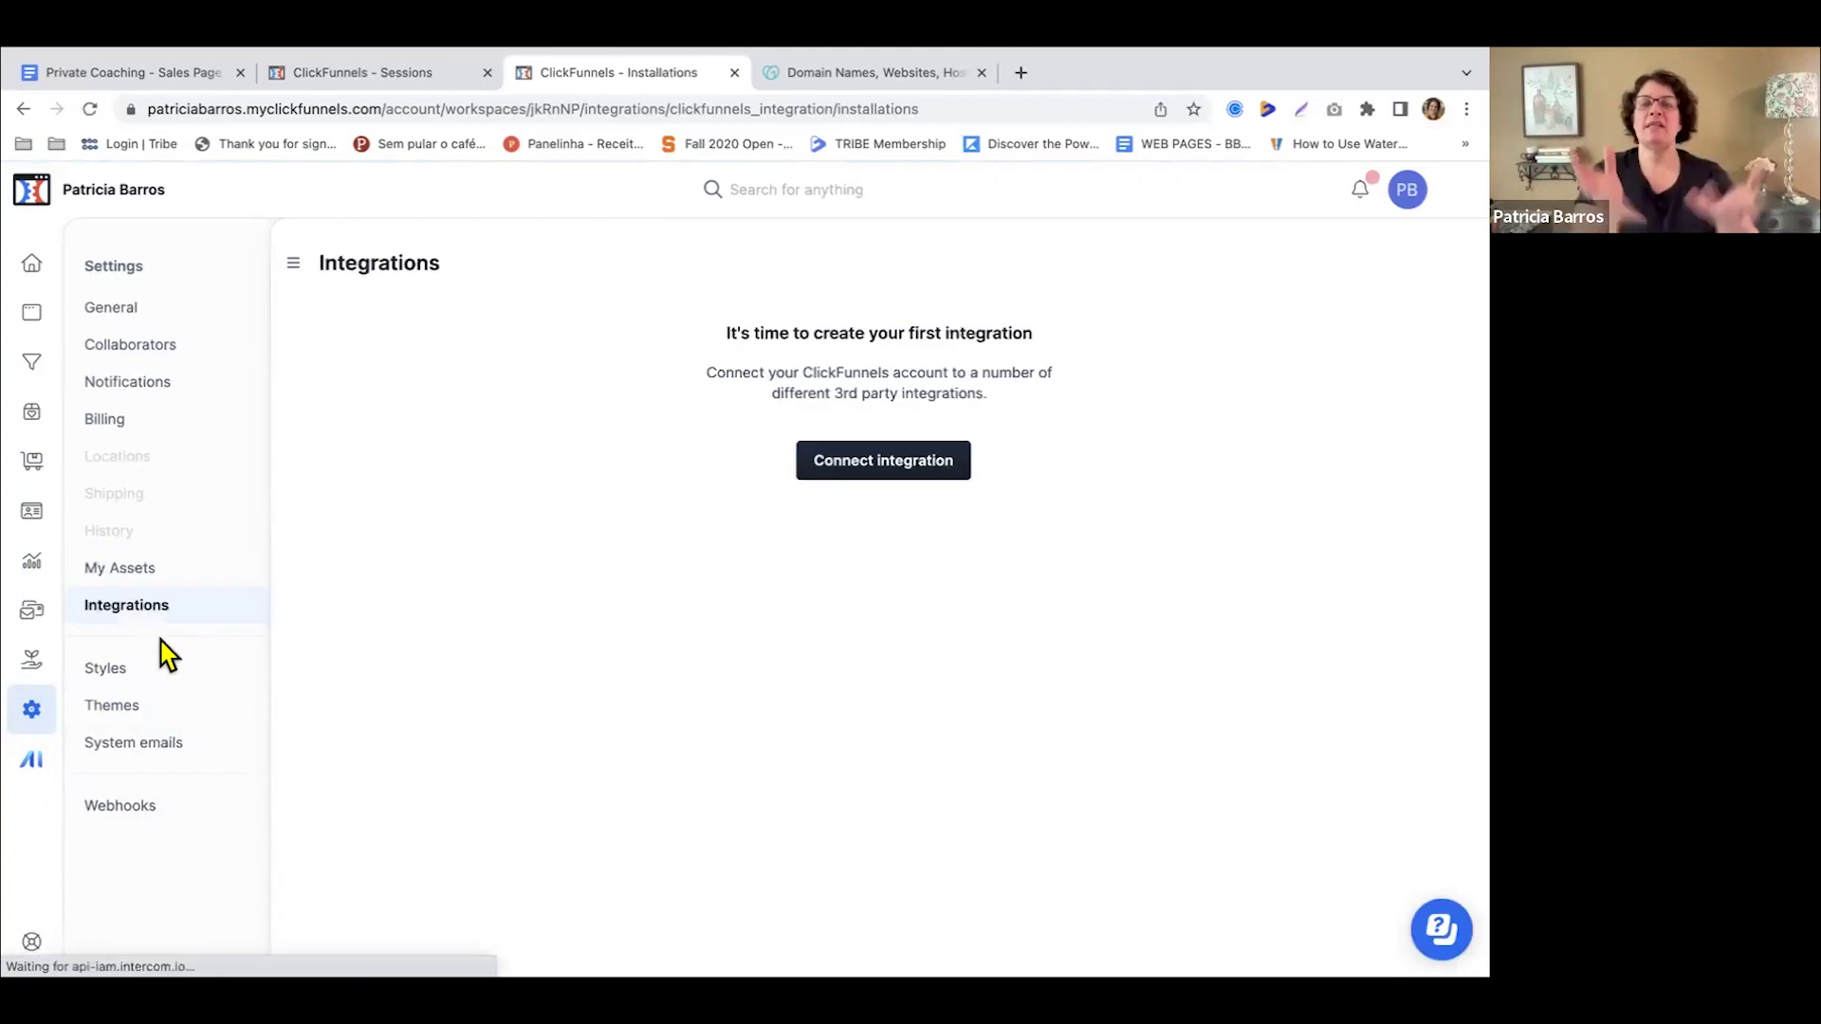
{"action": "left_click", "coordinate": [152, 581]}
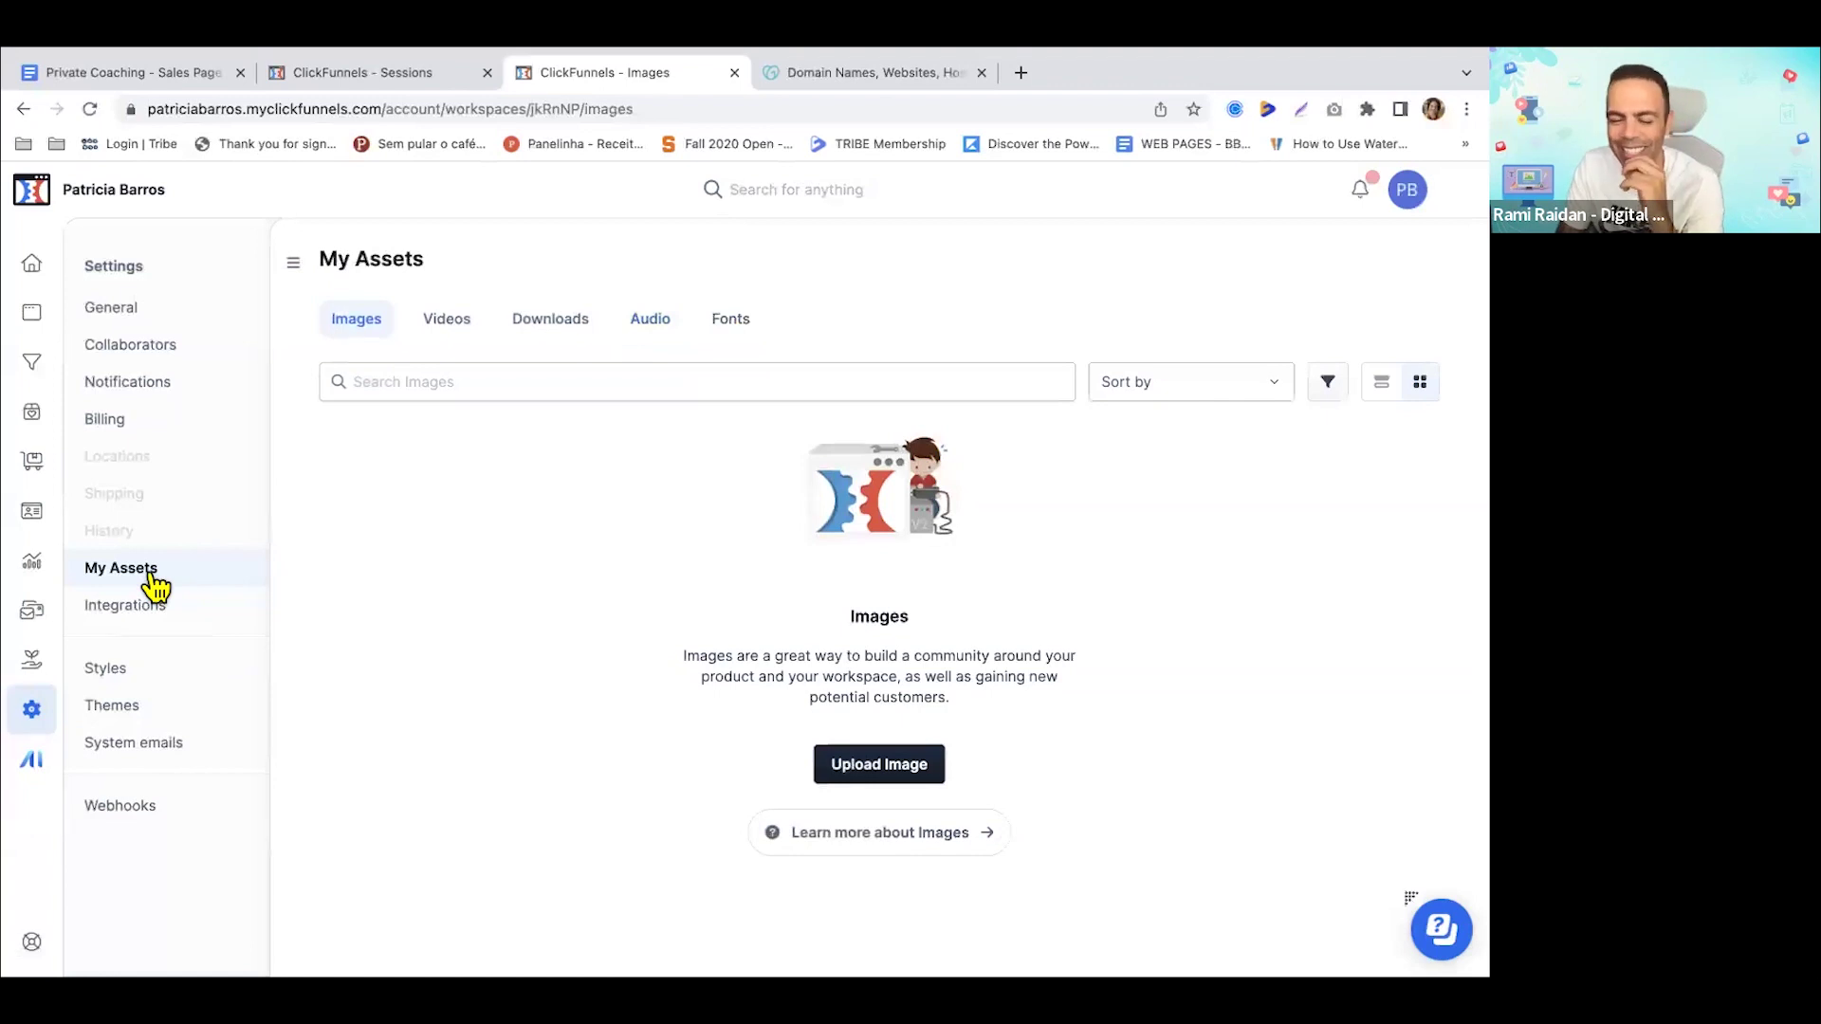
{"action": "left_click", "coordinate": [154, 612]}
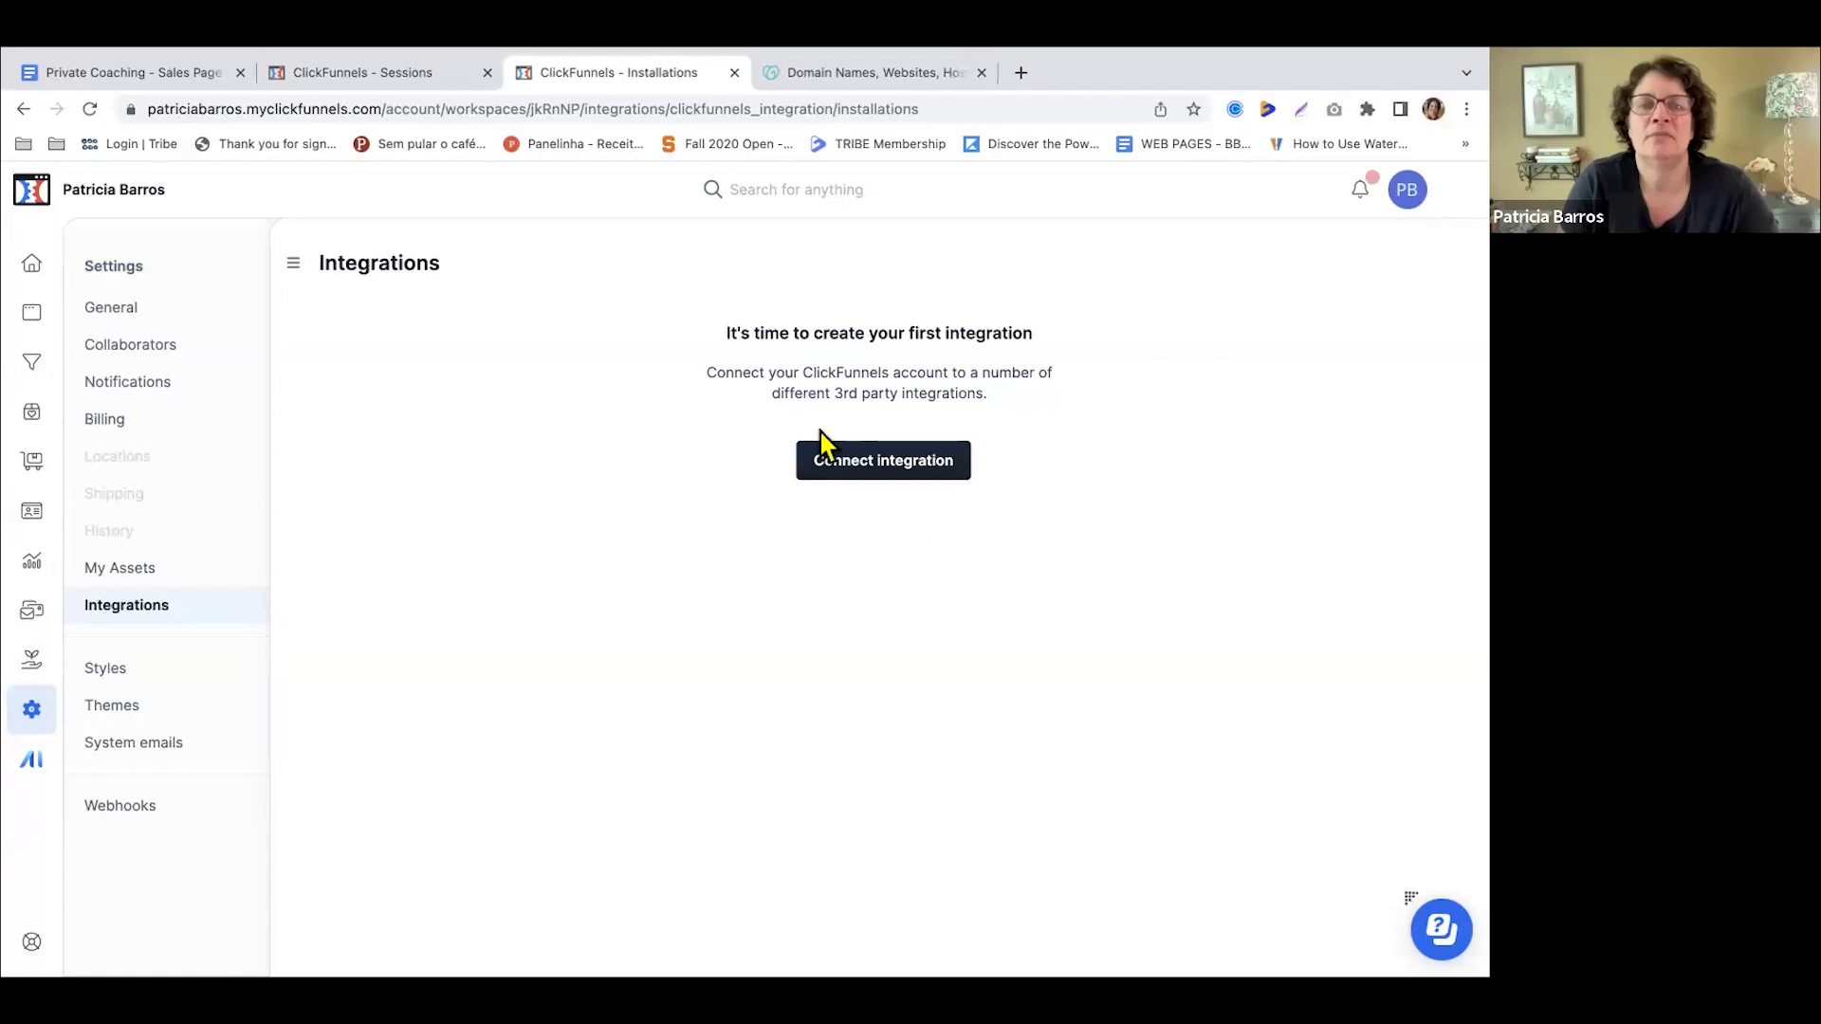
{"action": "left_click_drag", "start_coordinate": [764, 342], "coordinate": [1151, 423]}
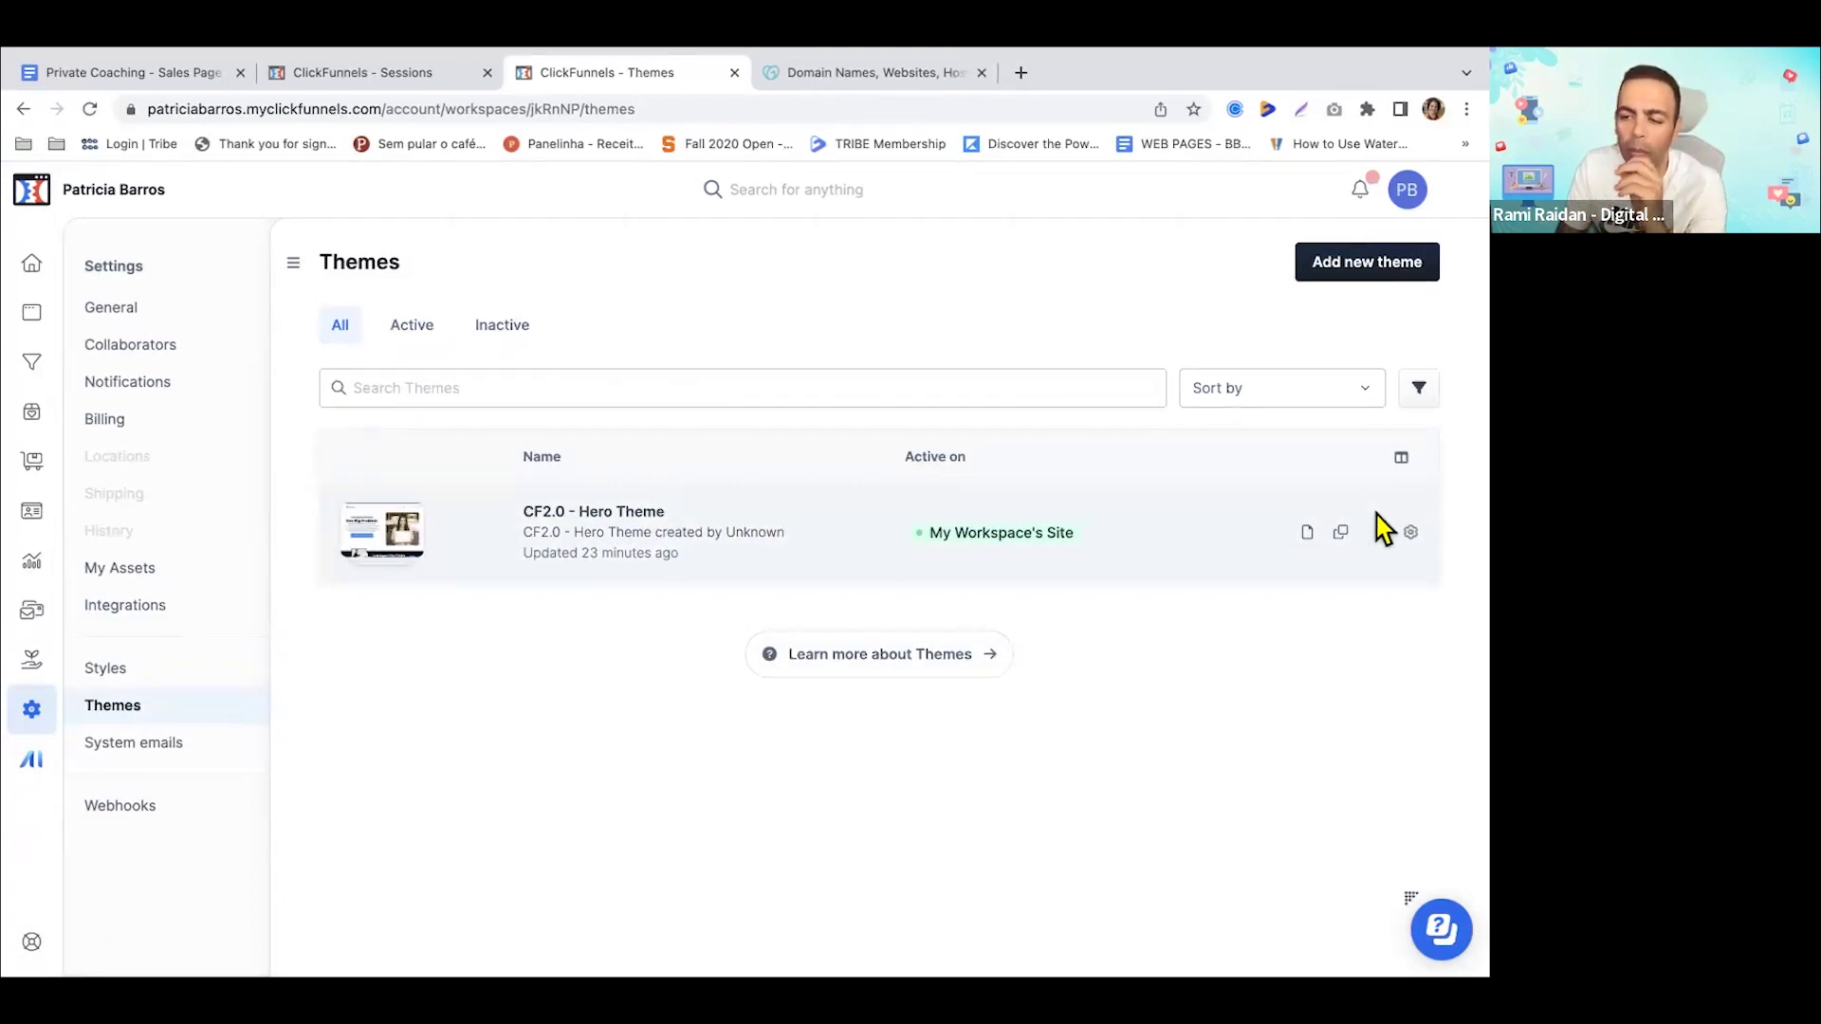
- Review System emails and the empty Webhooks page, then open and close the Payments.ai tab
{"action": "left_click", "coordinate": [189, 745]}
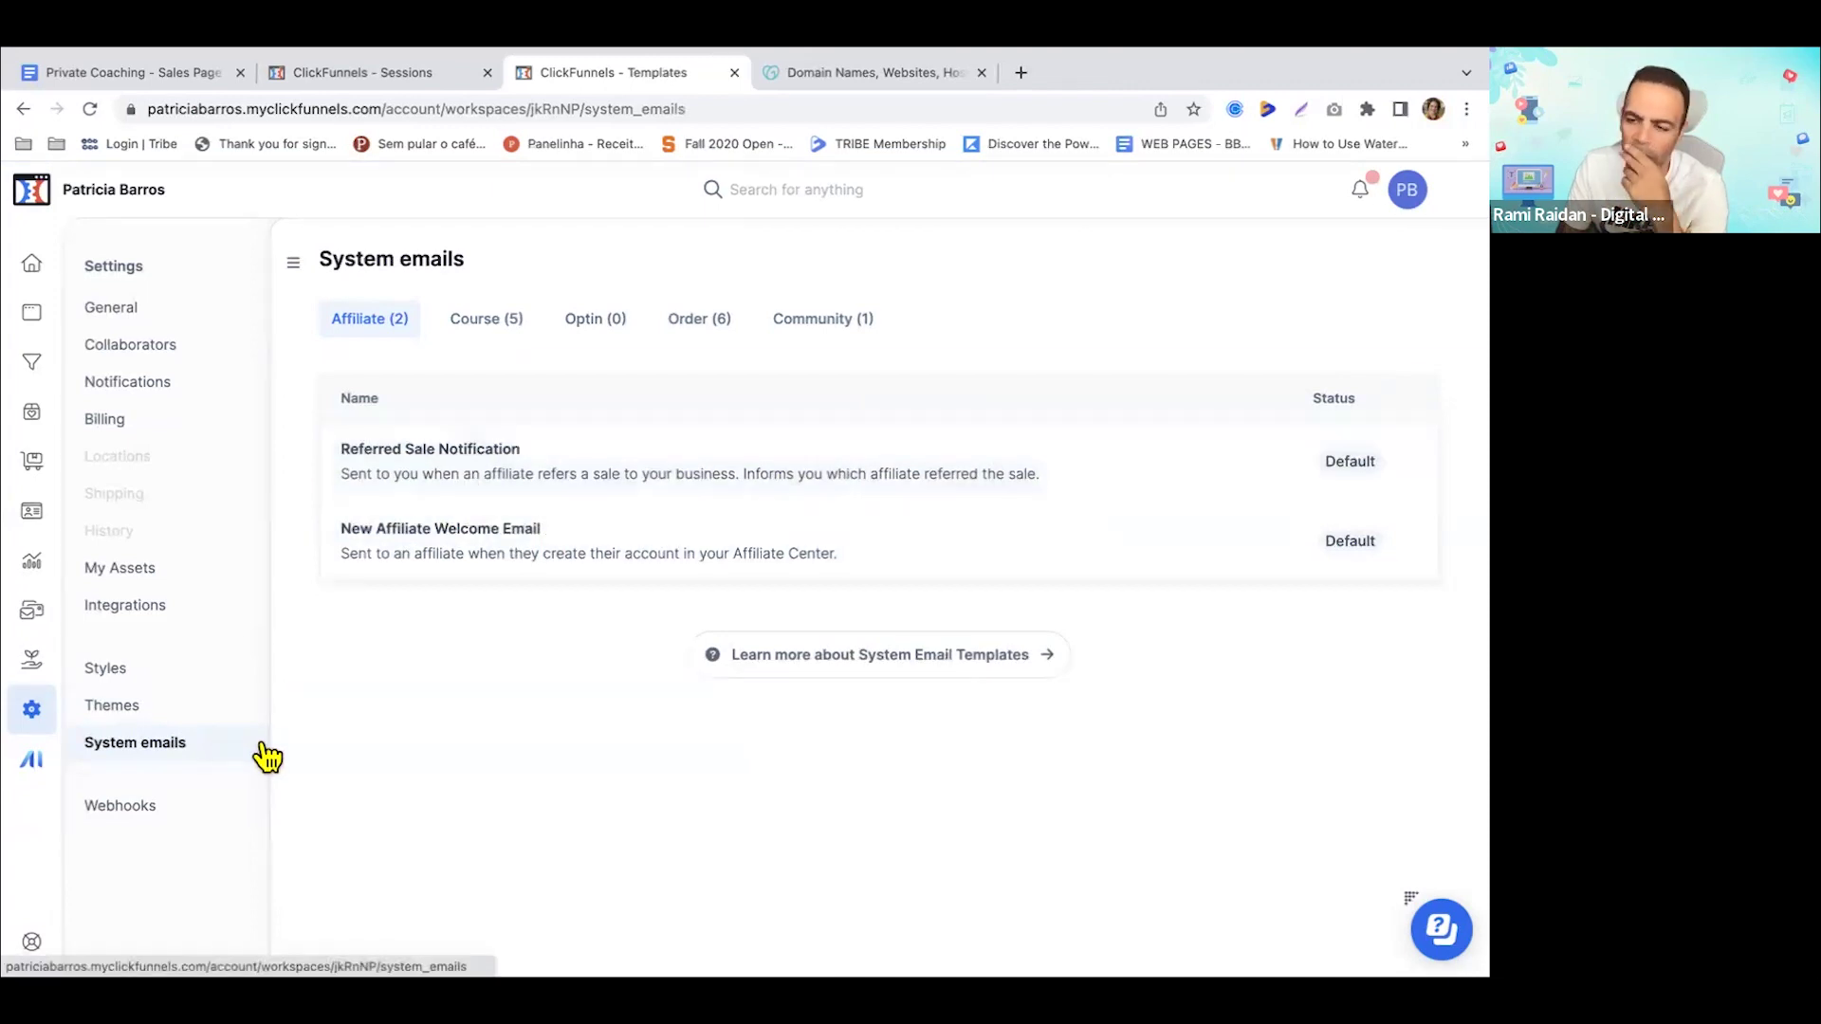
{"action": "left_click", "coordinate": [160, 816]}
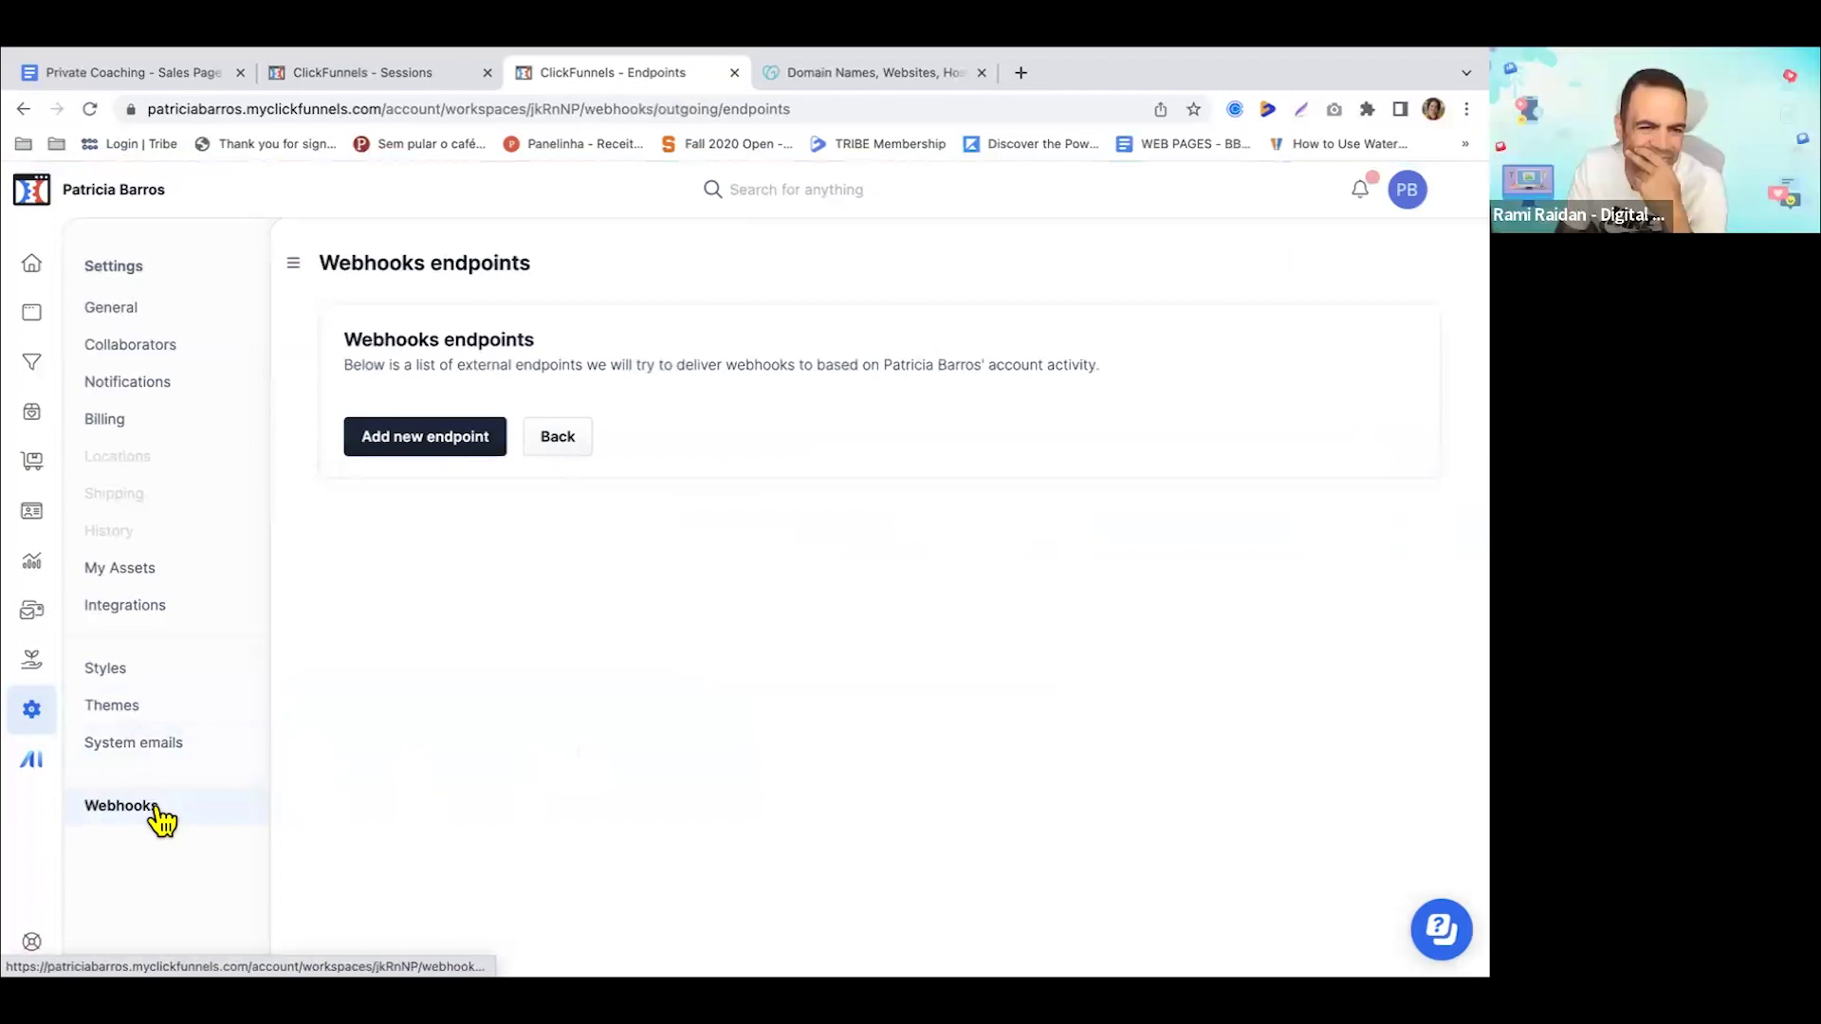
{"action": "left_click_drag", "start_coordinate": [374, 366], "coordinate": [581, 360]}
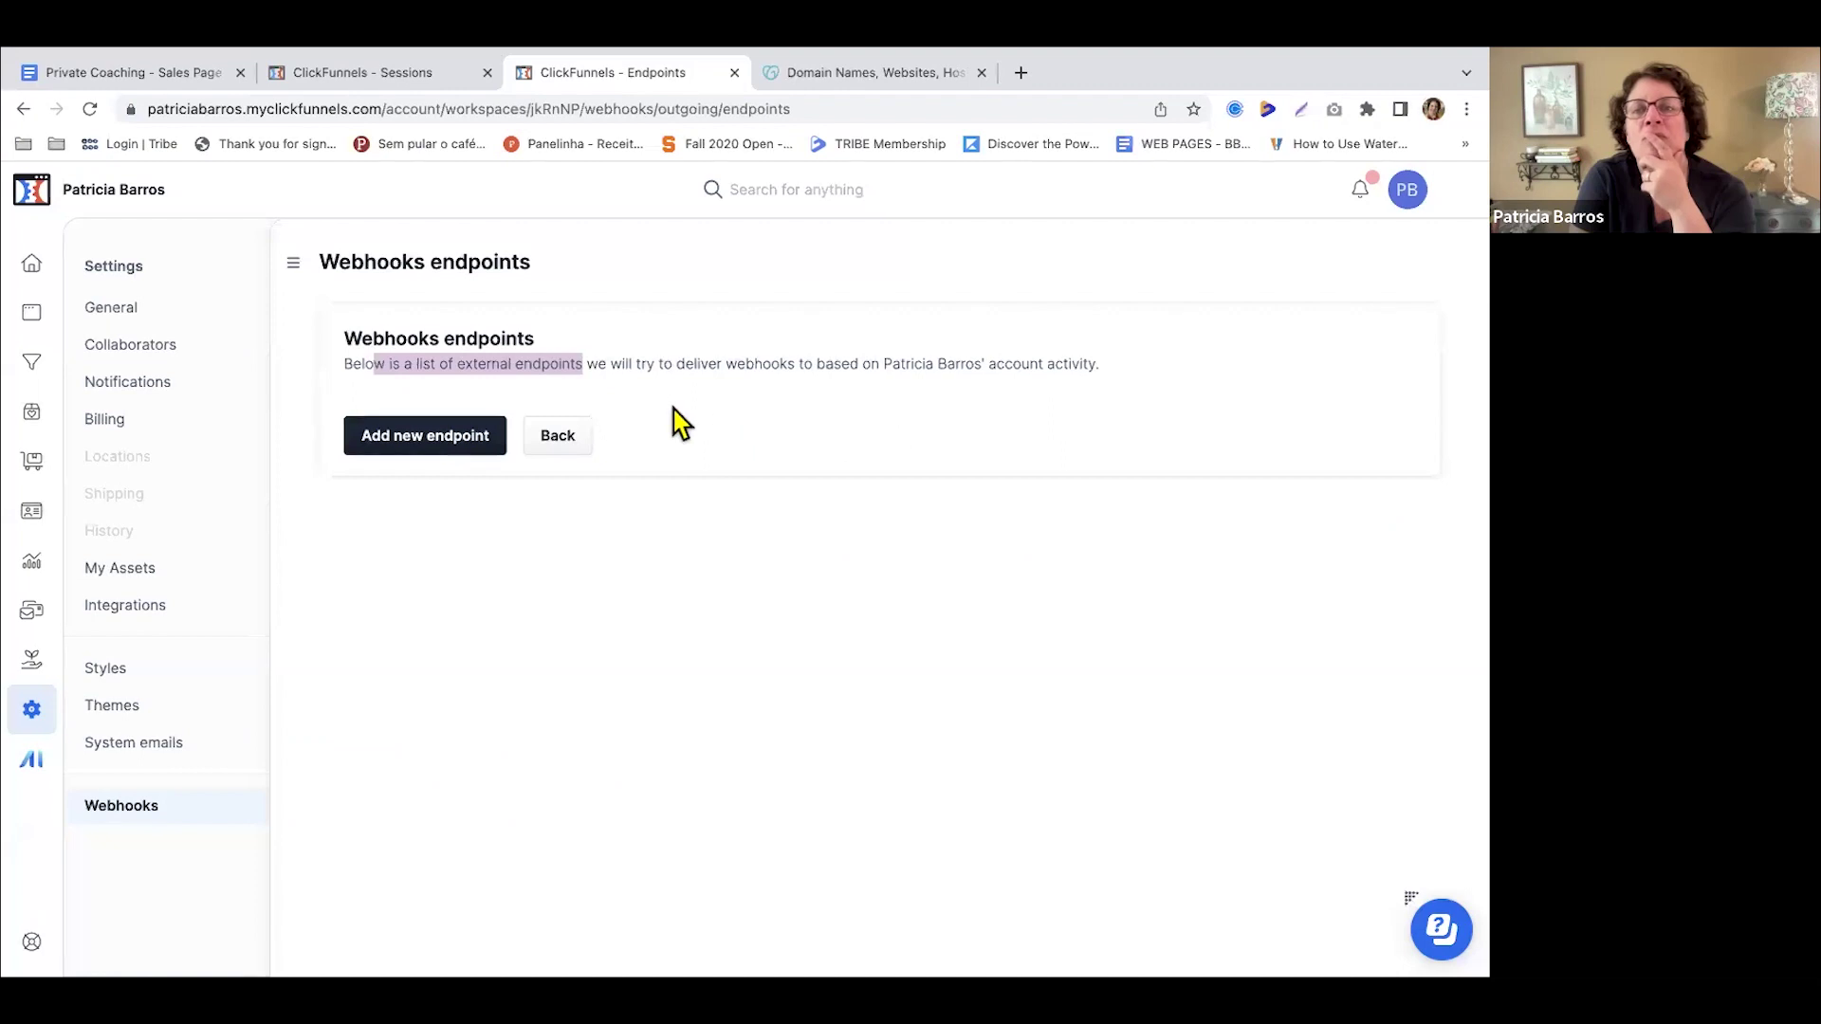
{"action": "scroll", "coordinate": [533, 418], "scroll_direction": "down", "scroll_amount": 1}
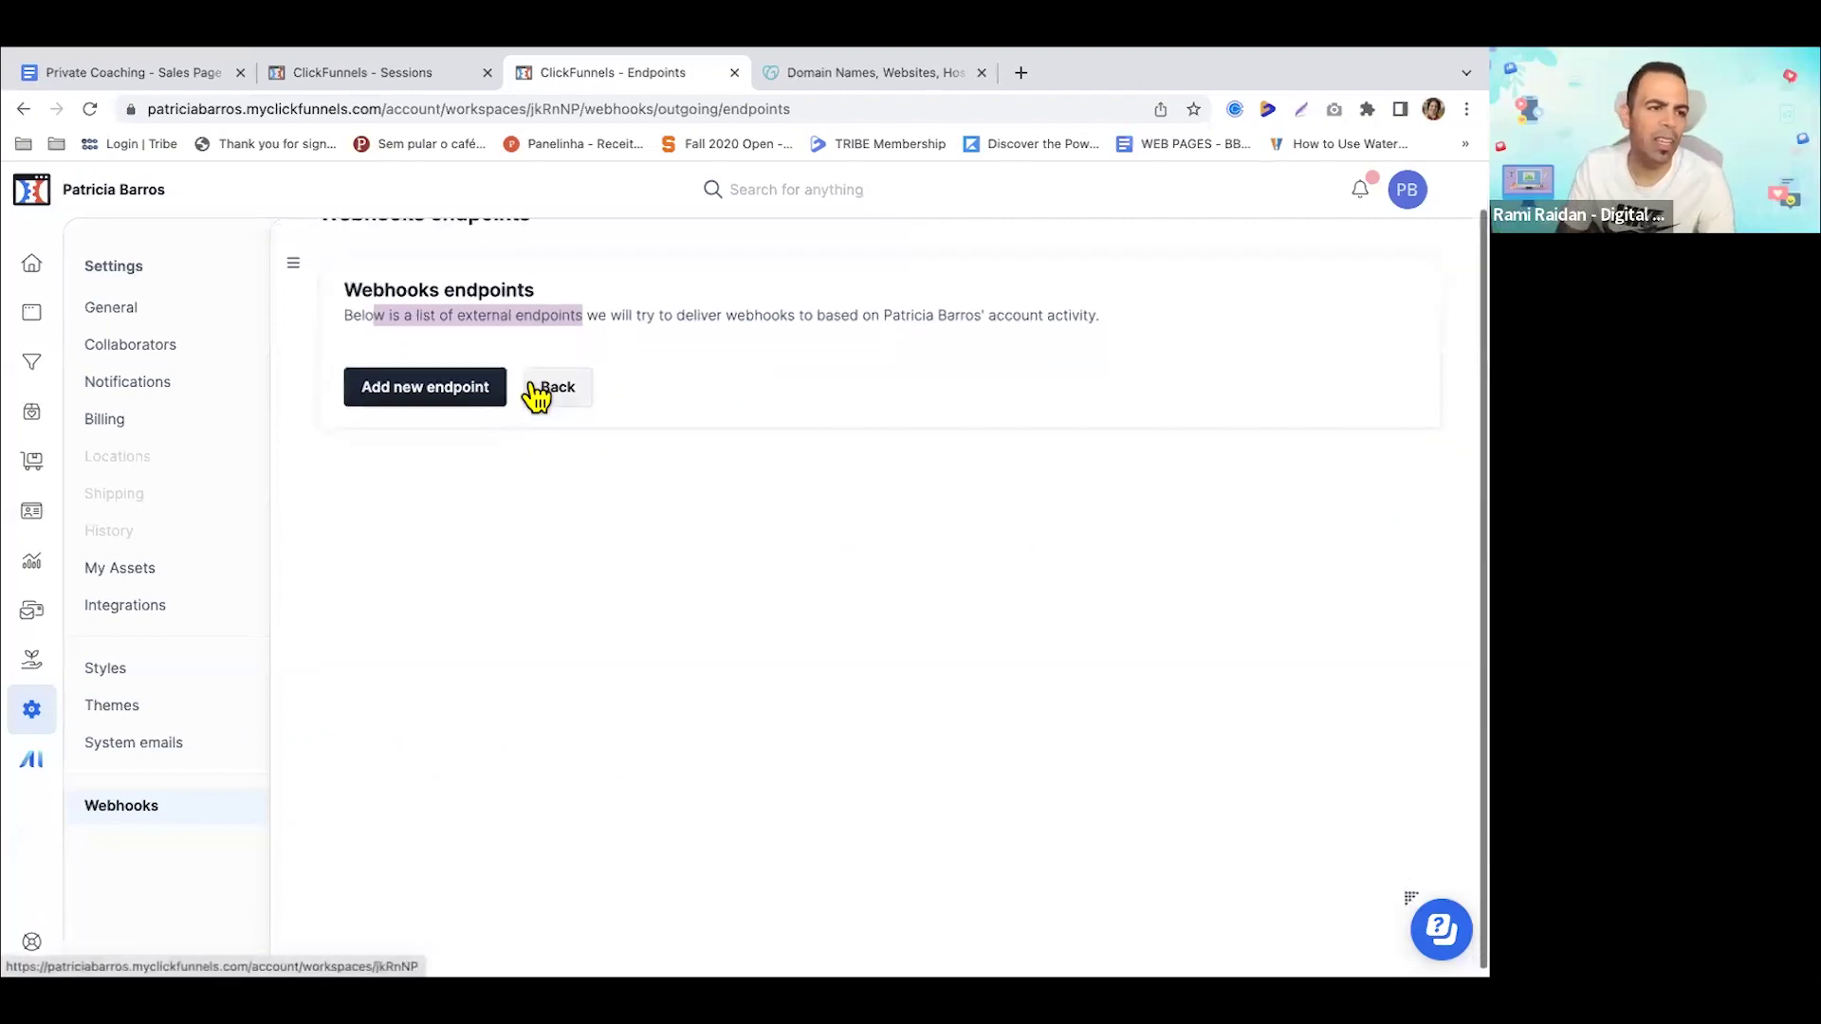
{"action": "left_click", "coordinate": [34, 764]}
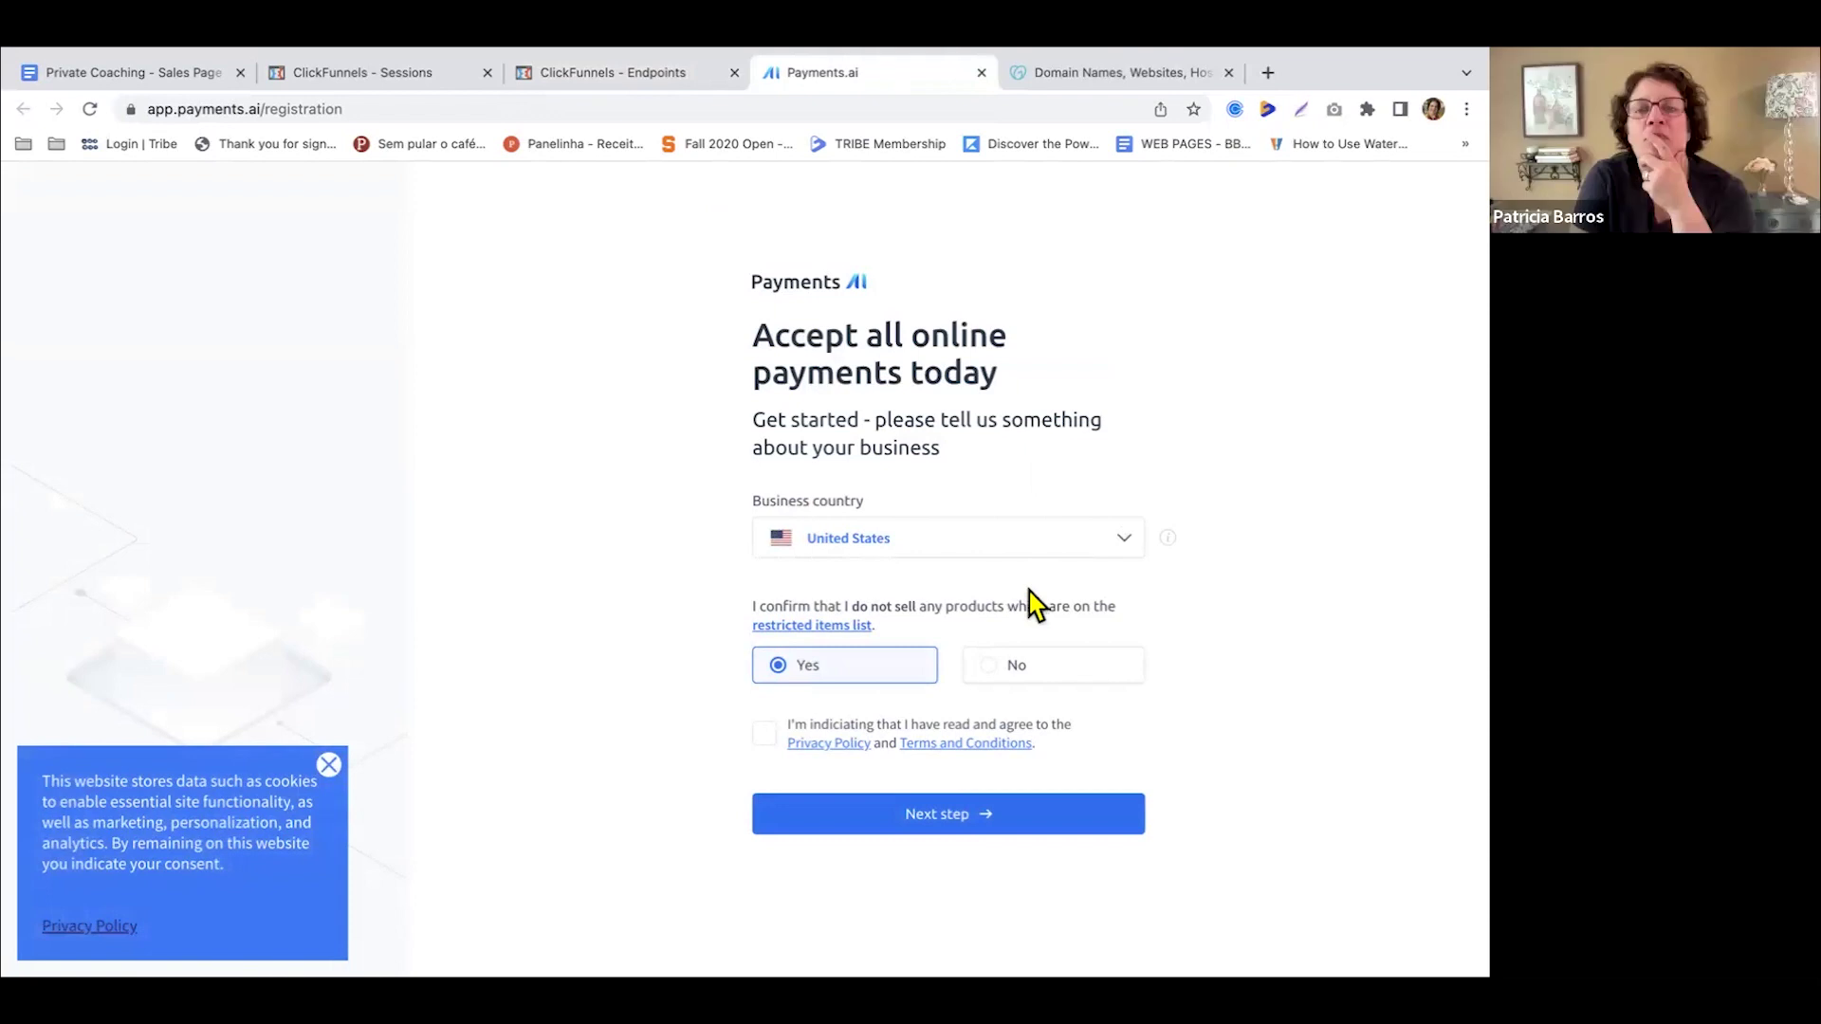
{"action": "left_click", "coordinate": [982, 73]}
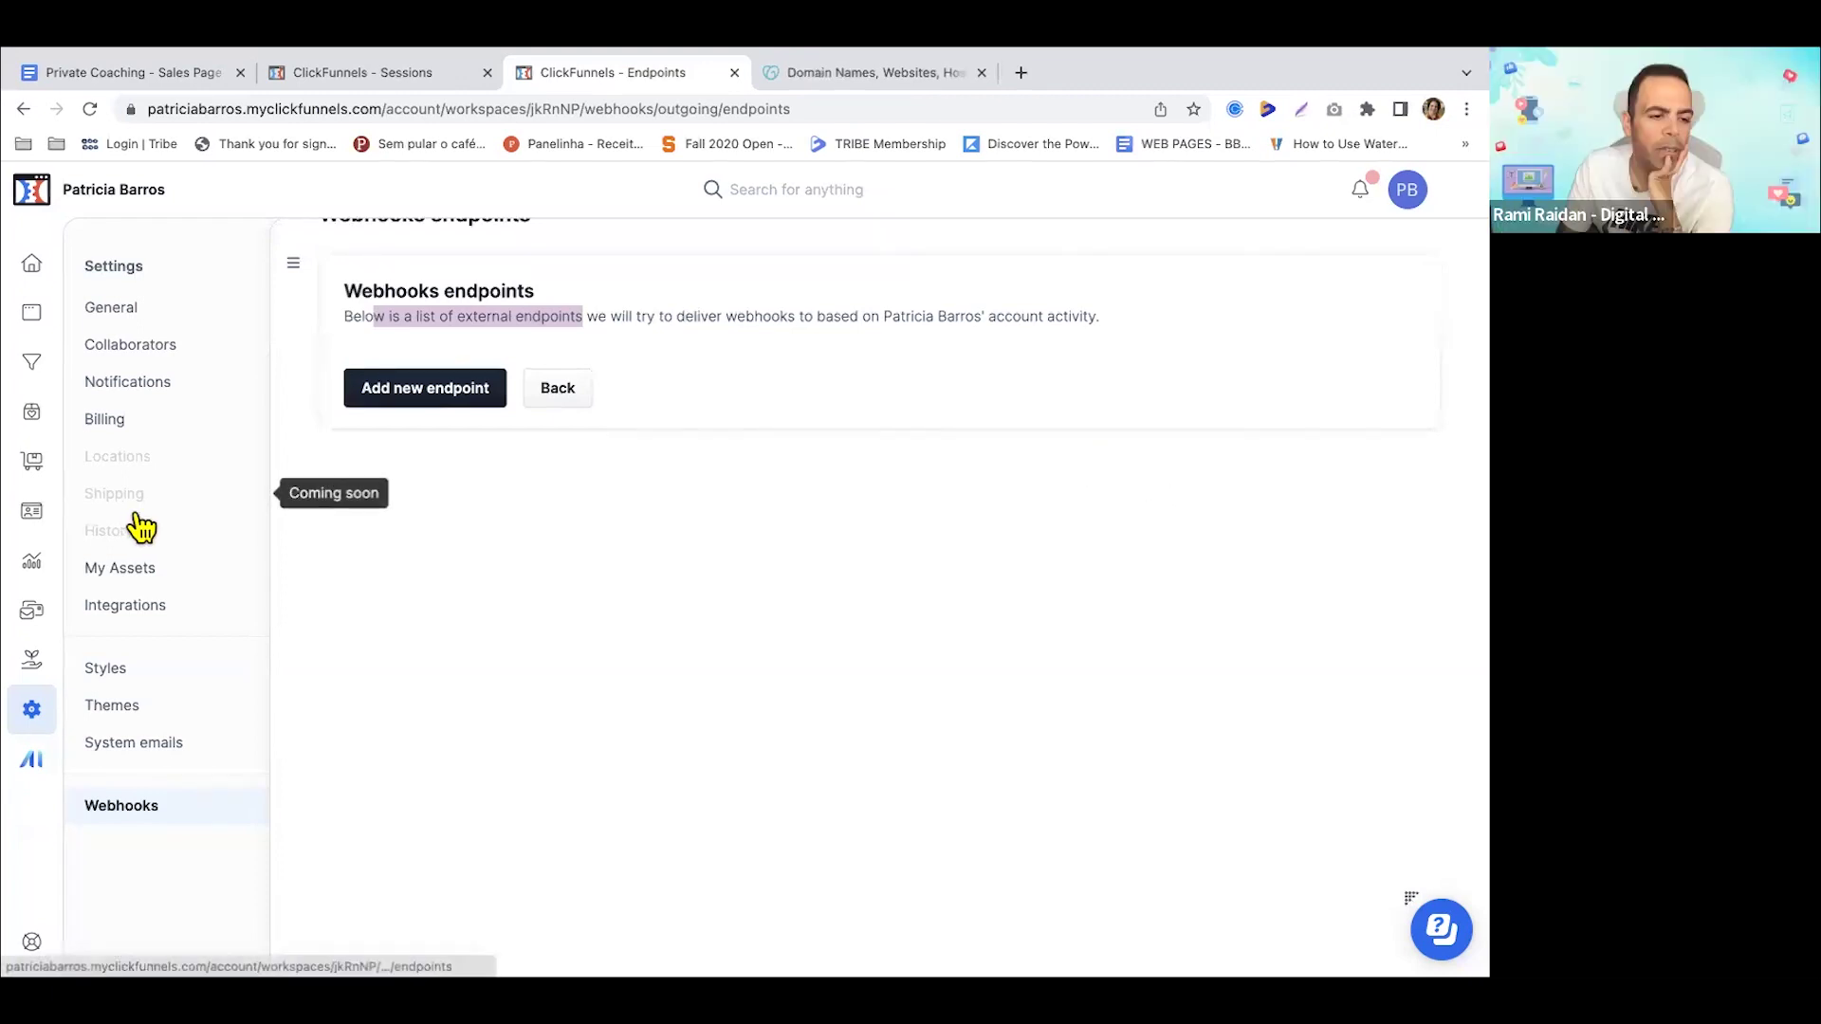
- Return to the dashboard and scroll through its $0 sales, 0 leads and empty funnels
{"action": "left_click", "coordinate": [33, 271]}
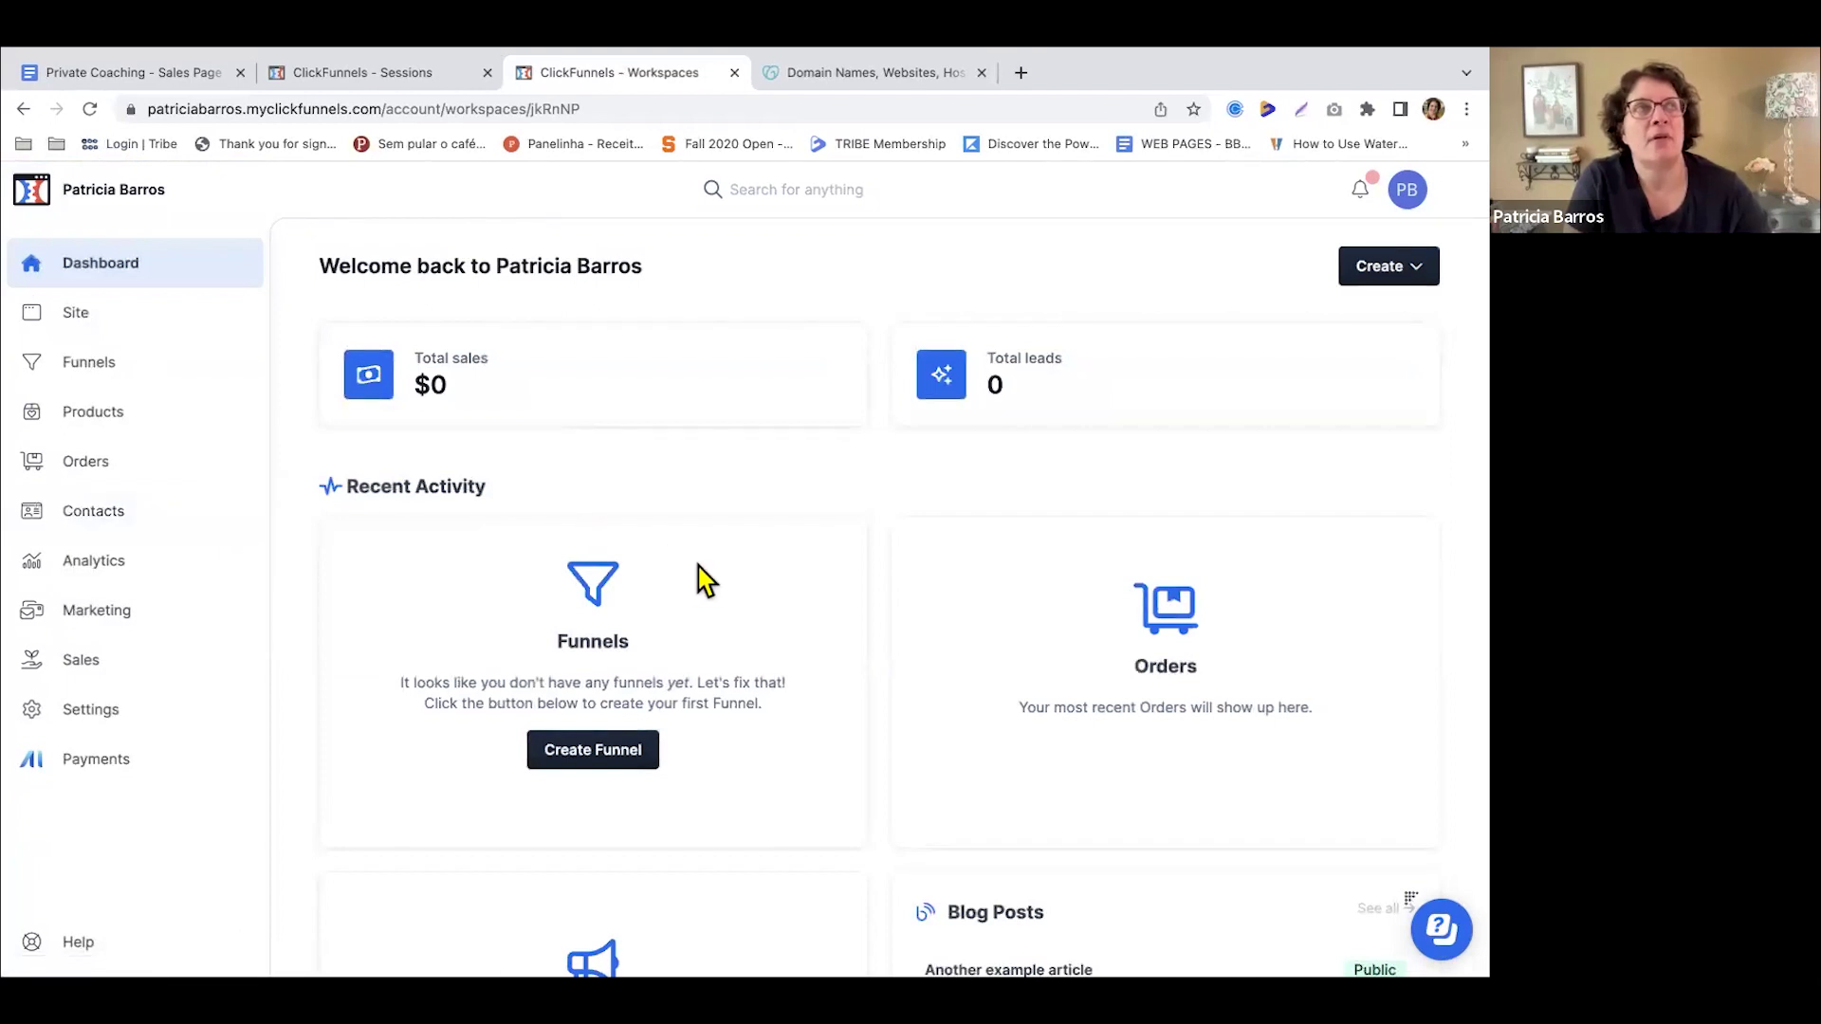
{"action": "scroll", "coordinate": [707, 580], "scroll_direction": "down", "scroll_amount": 5}
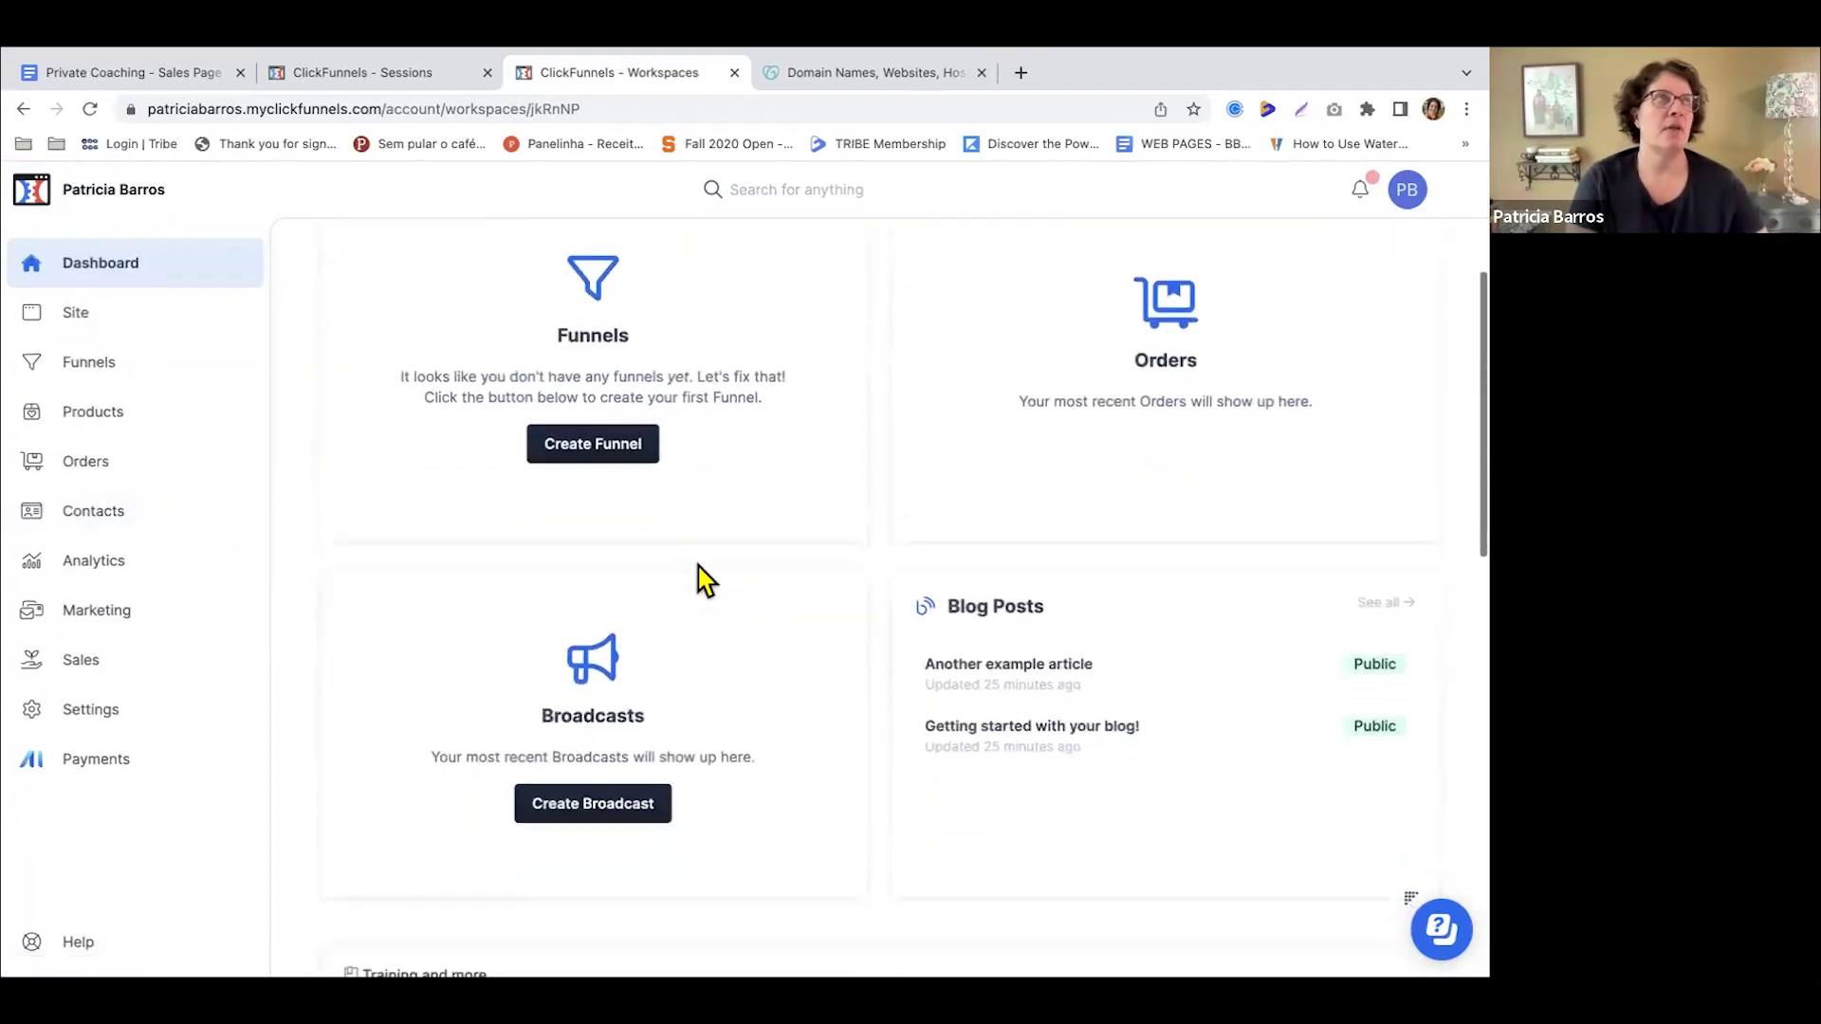
{"action": "scroll", "coordinate": [706, 581], "scroll_direction": "down", "scroll_amount": 8}
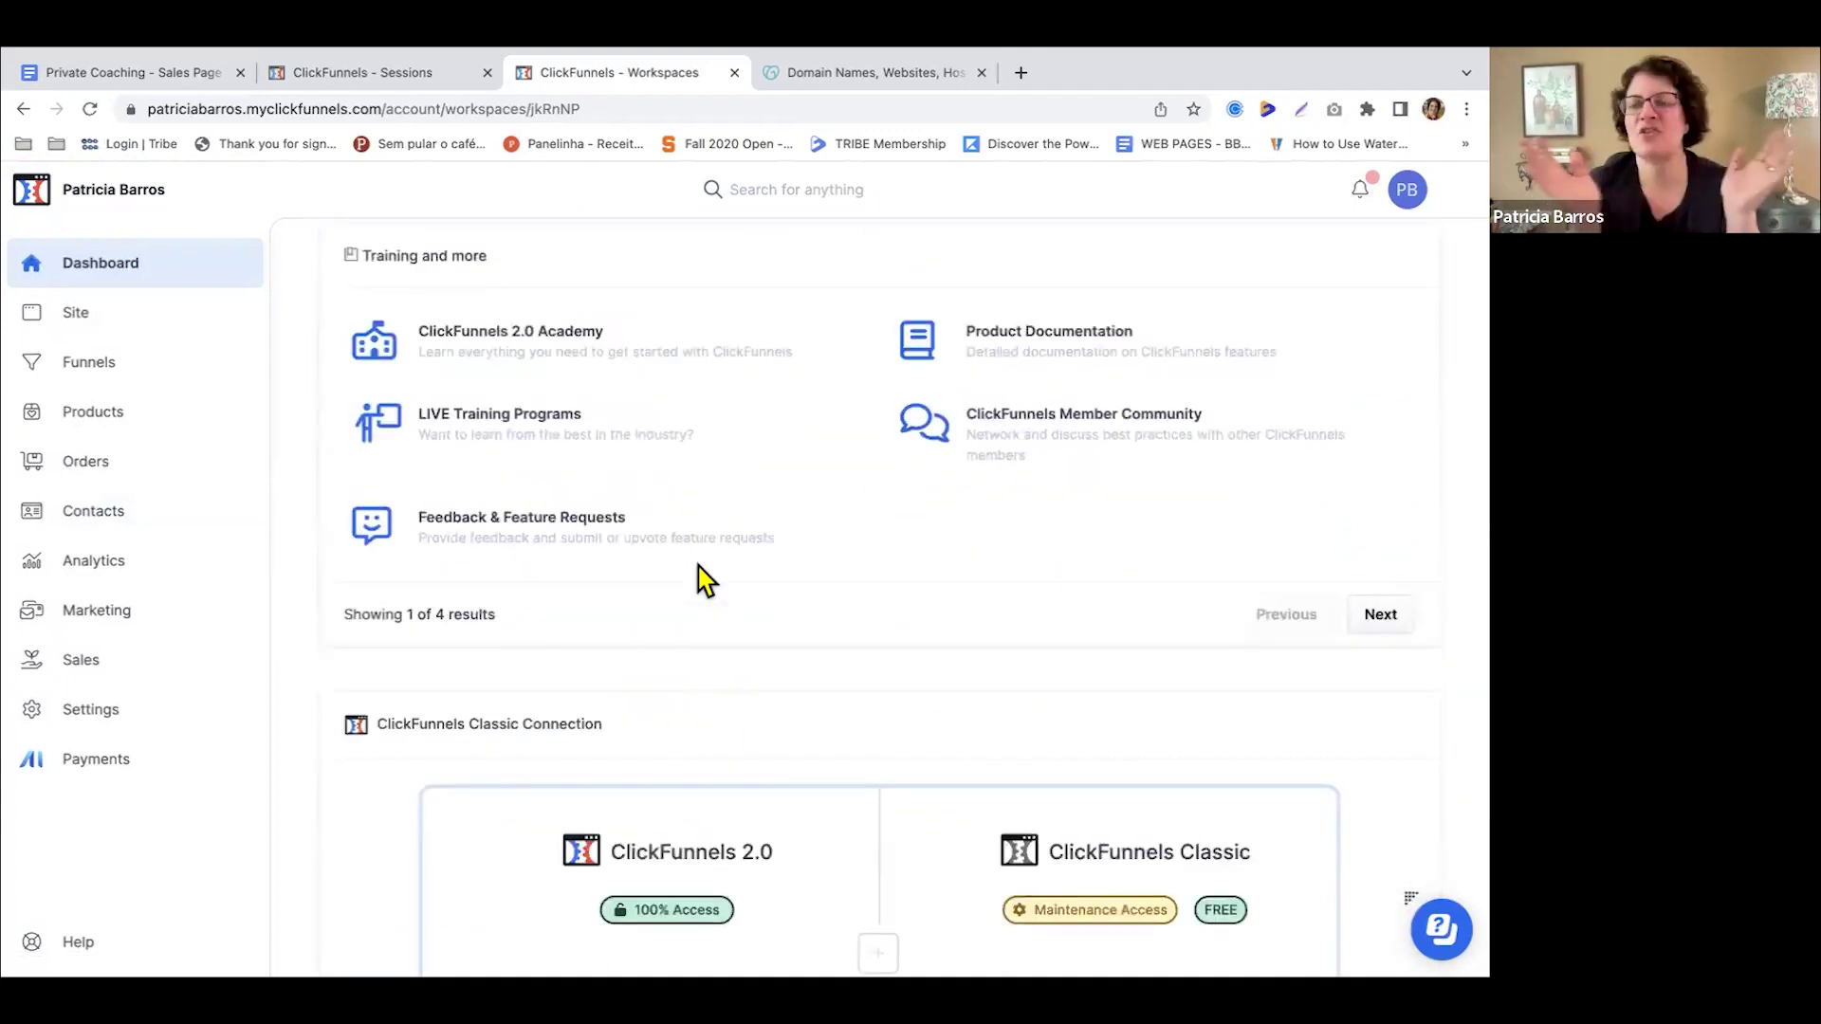
{"action": "scroll", "coordinate": [706, 581], "scroll_direction": "up", "scroll_amount": 13}
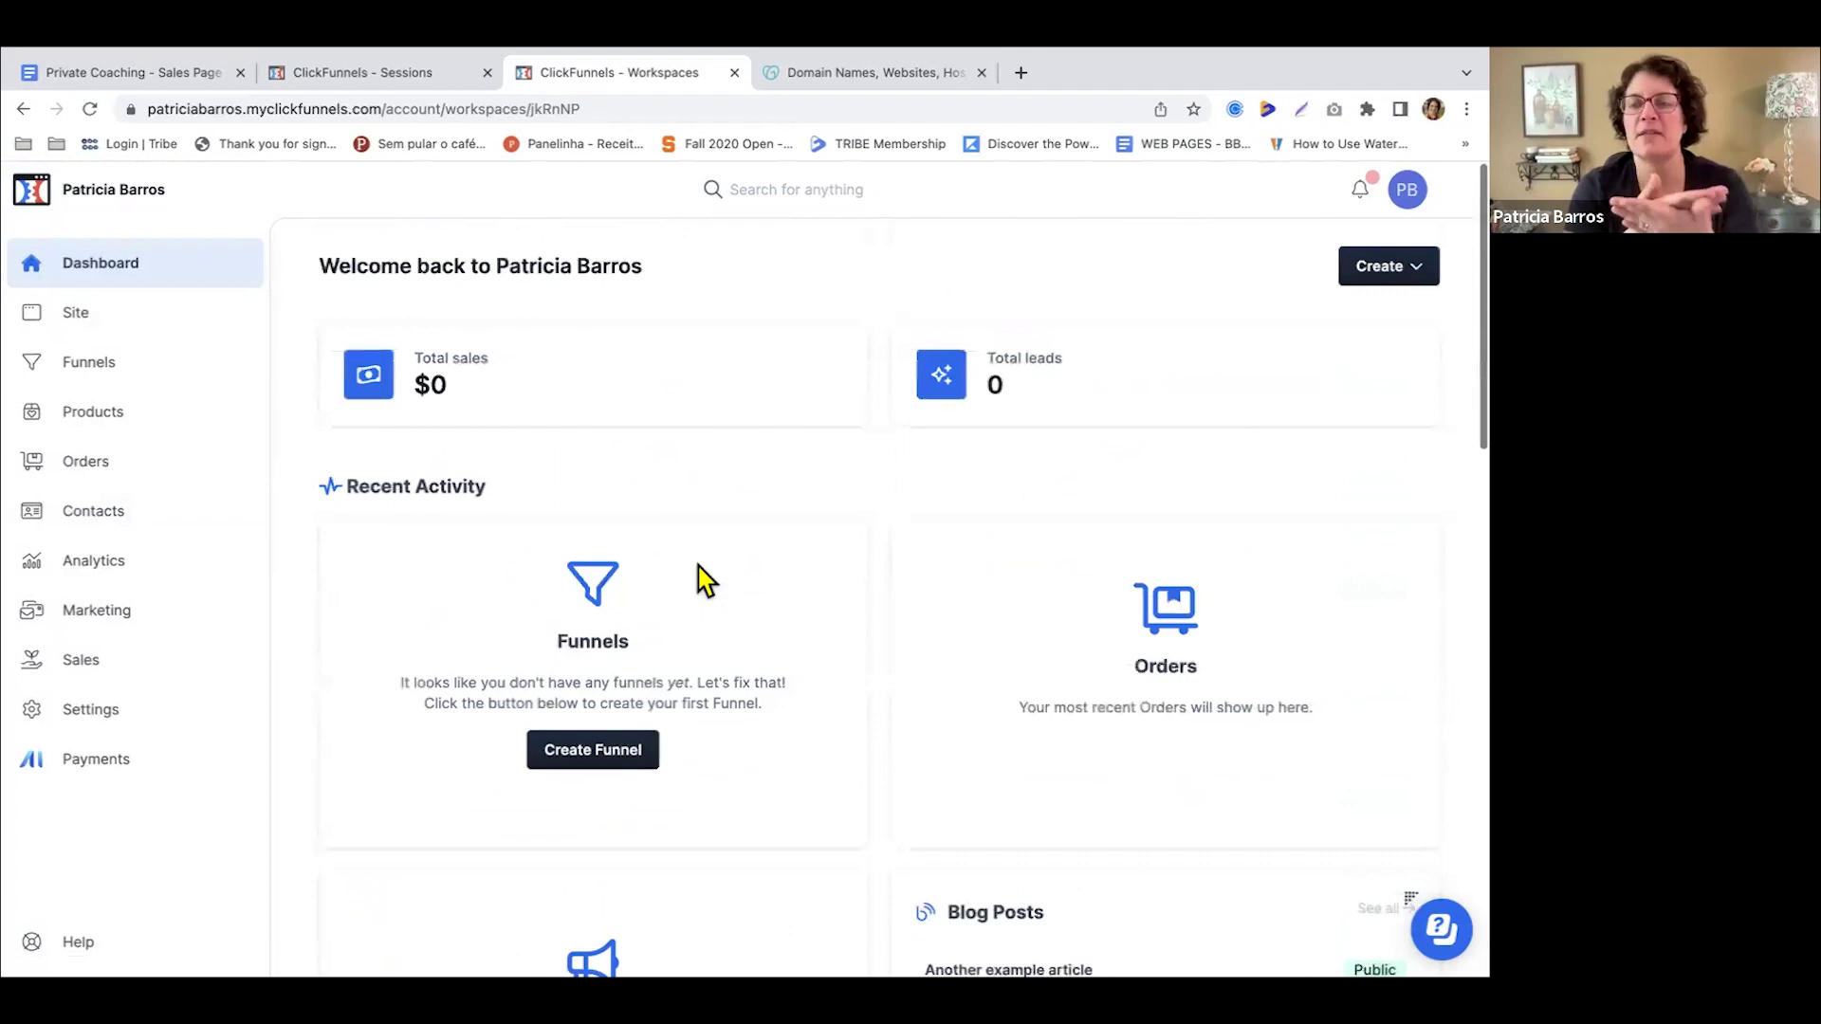